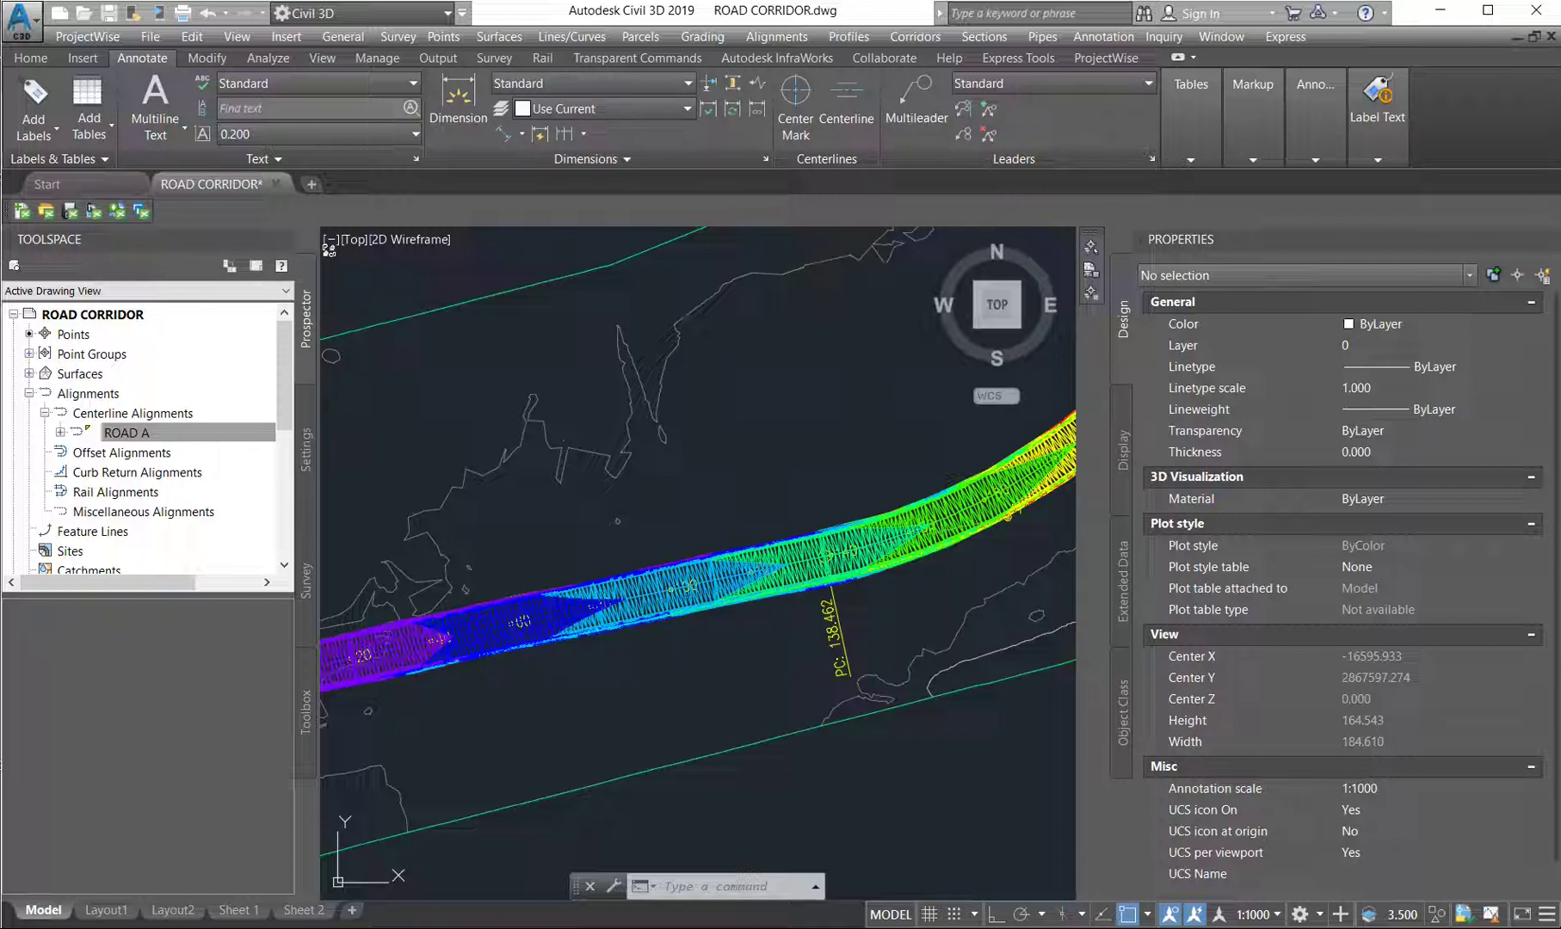
Start creating sample lines and pick ROAD A as the alignment
click(982, 37)
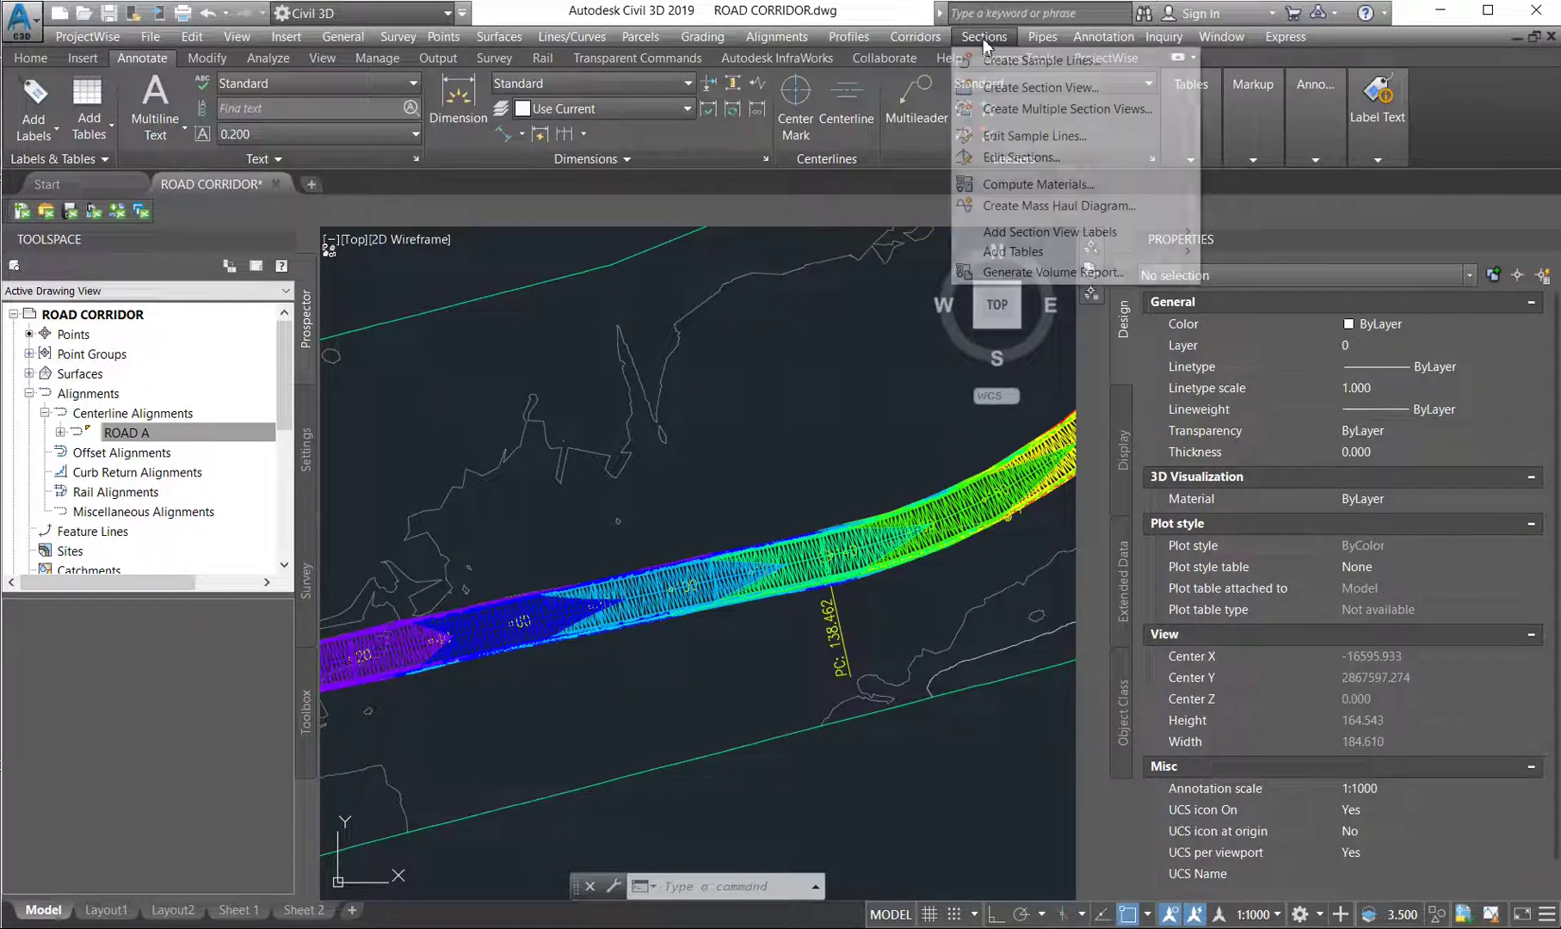
click(1021, 62)
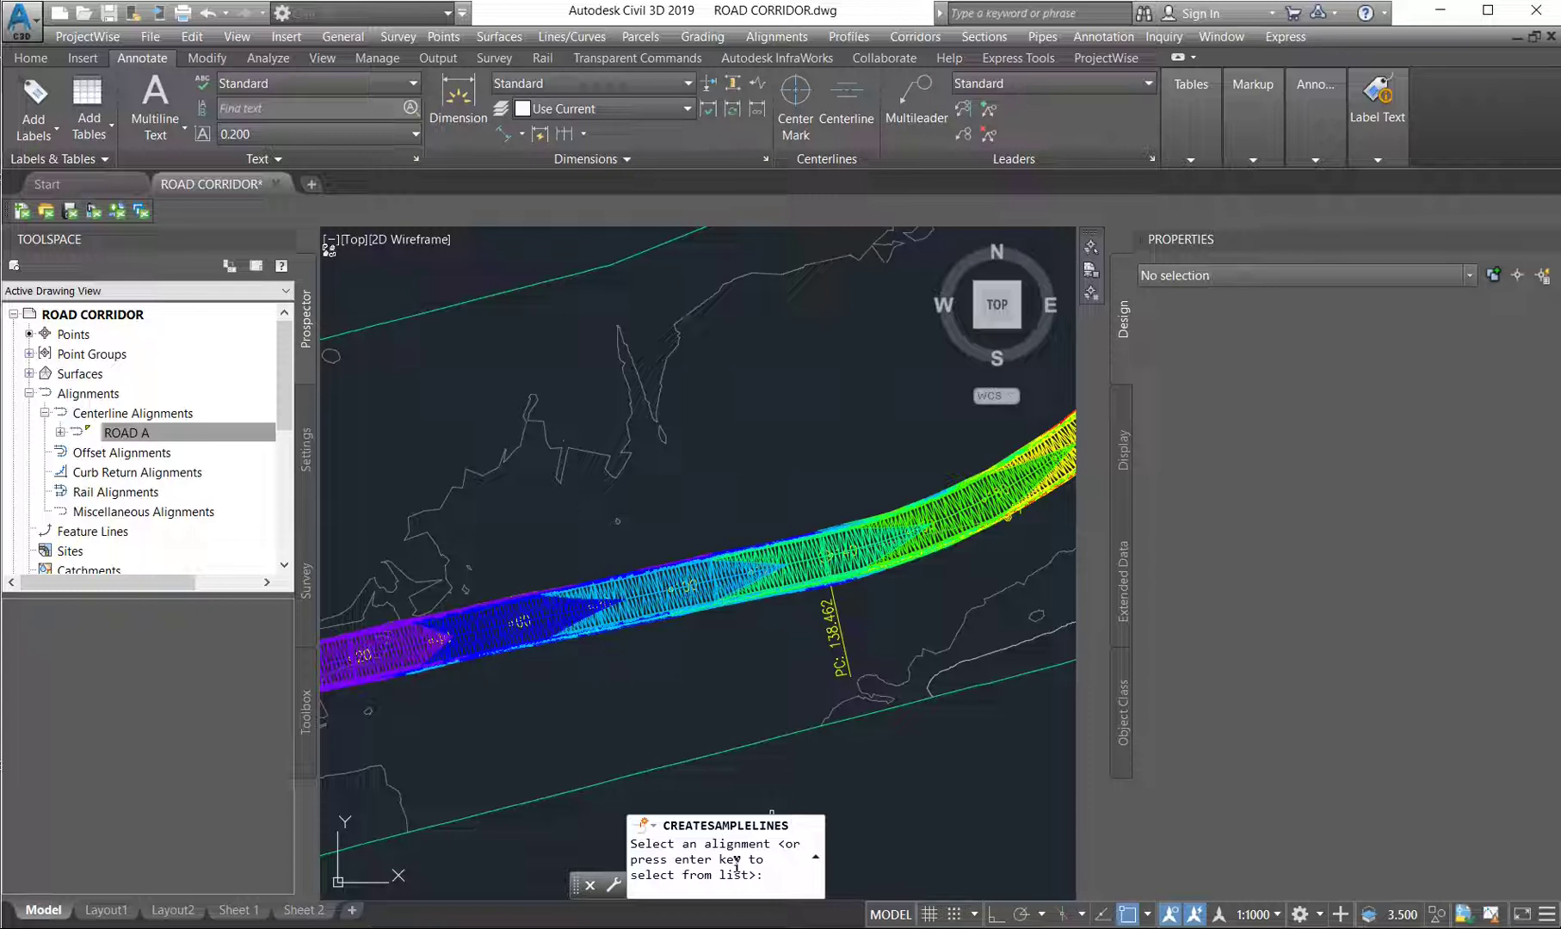
key(Return)
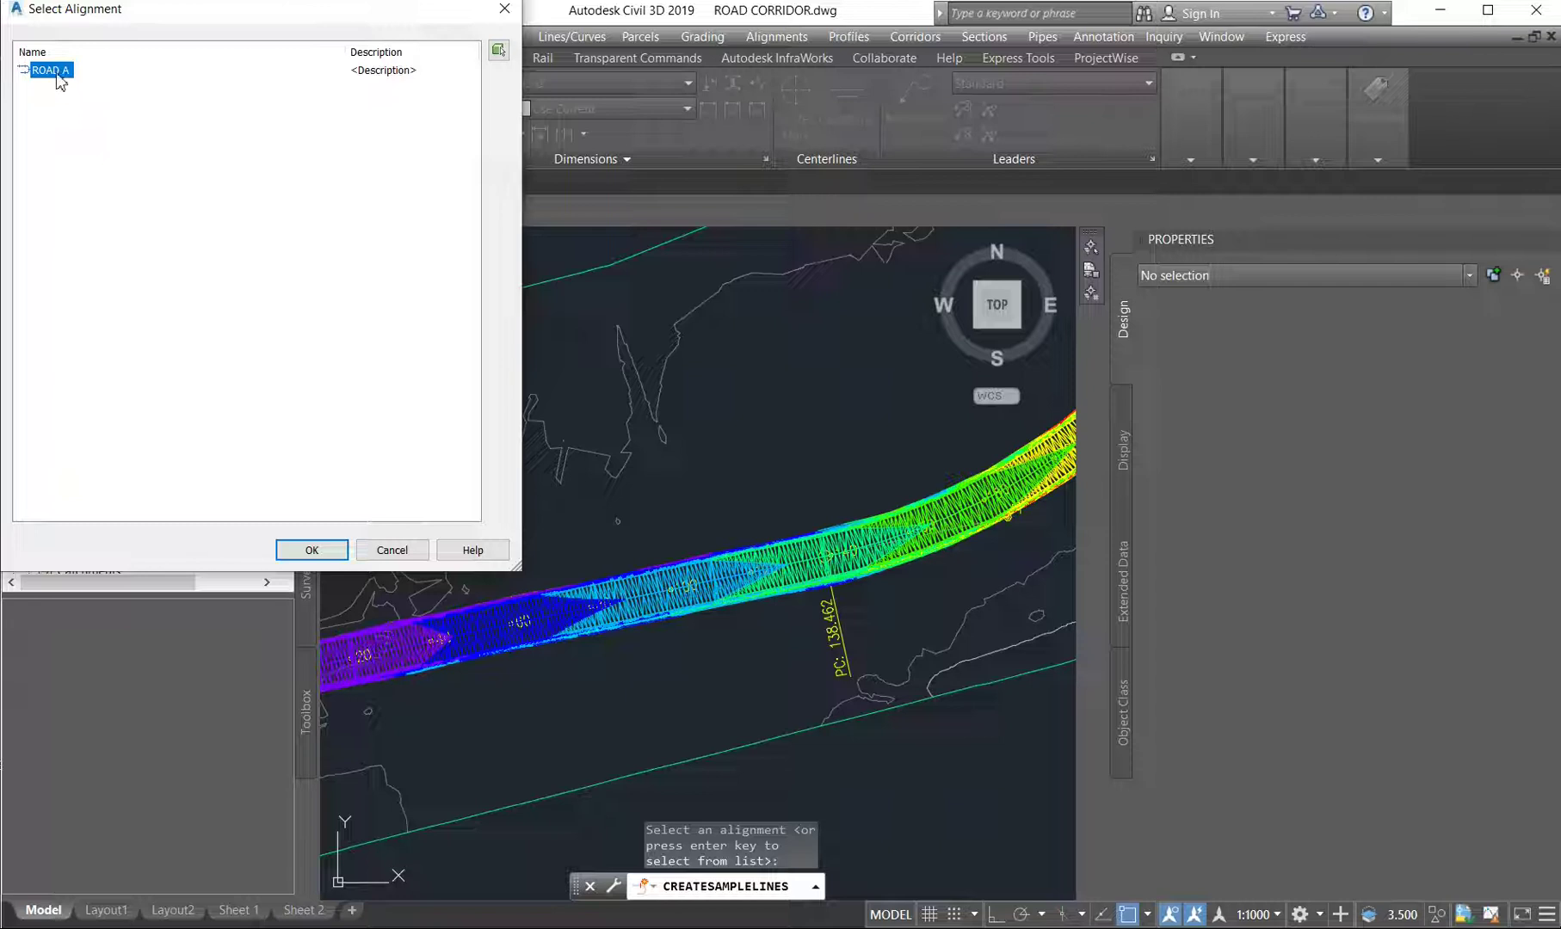
click(314, 549)
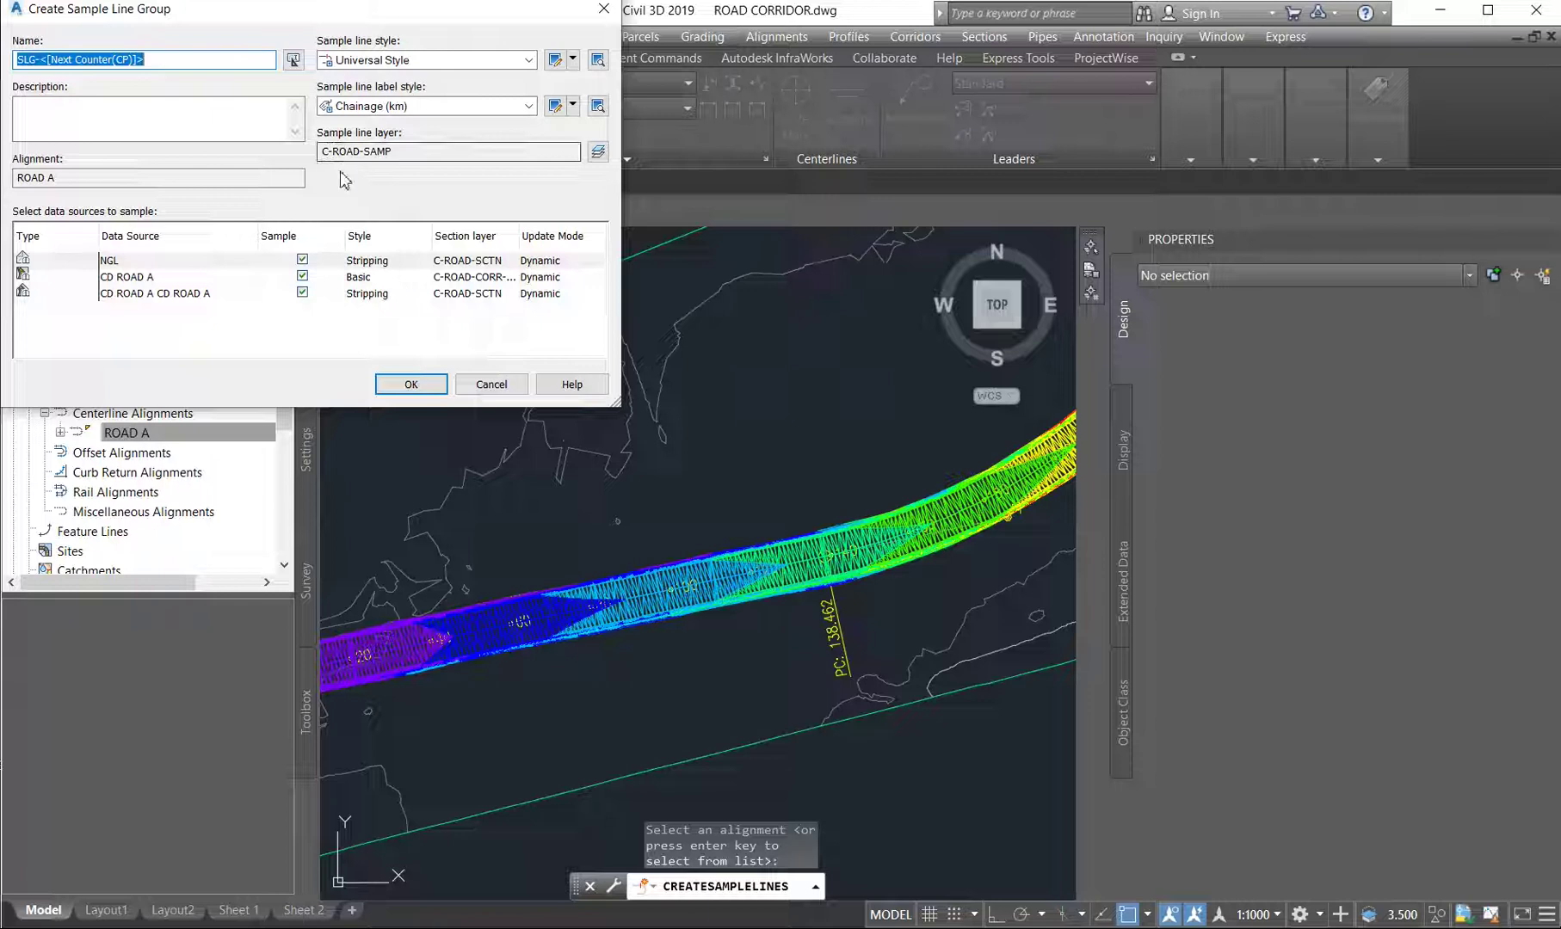
Create sample line group SLG-1 with the Chainage (m) sample line label style
click(388, 106)
click(385, 183)
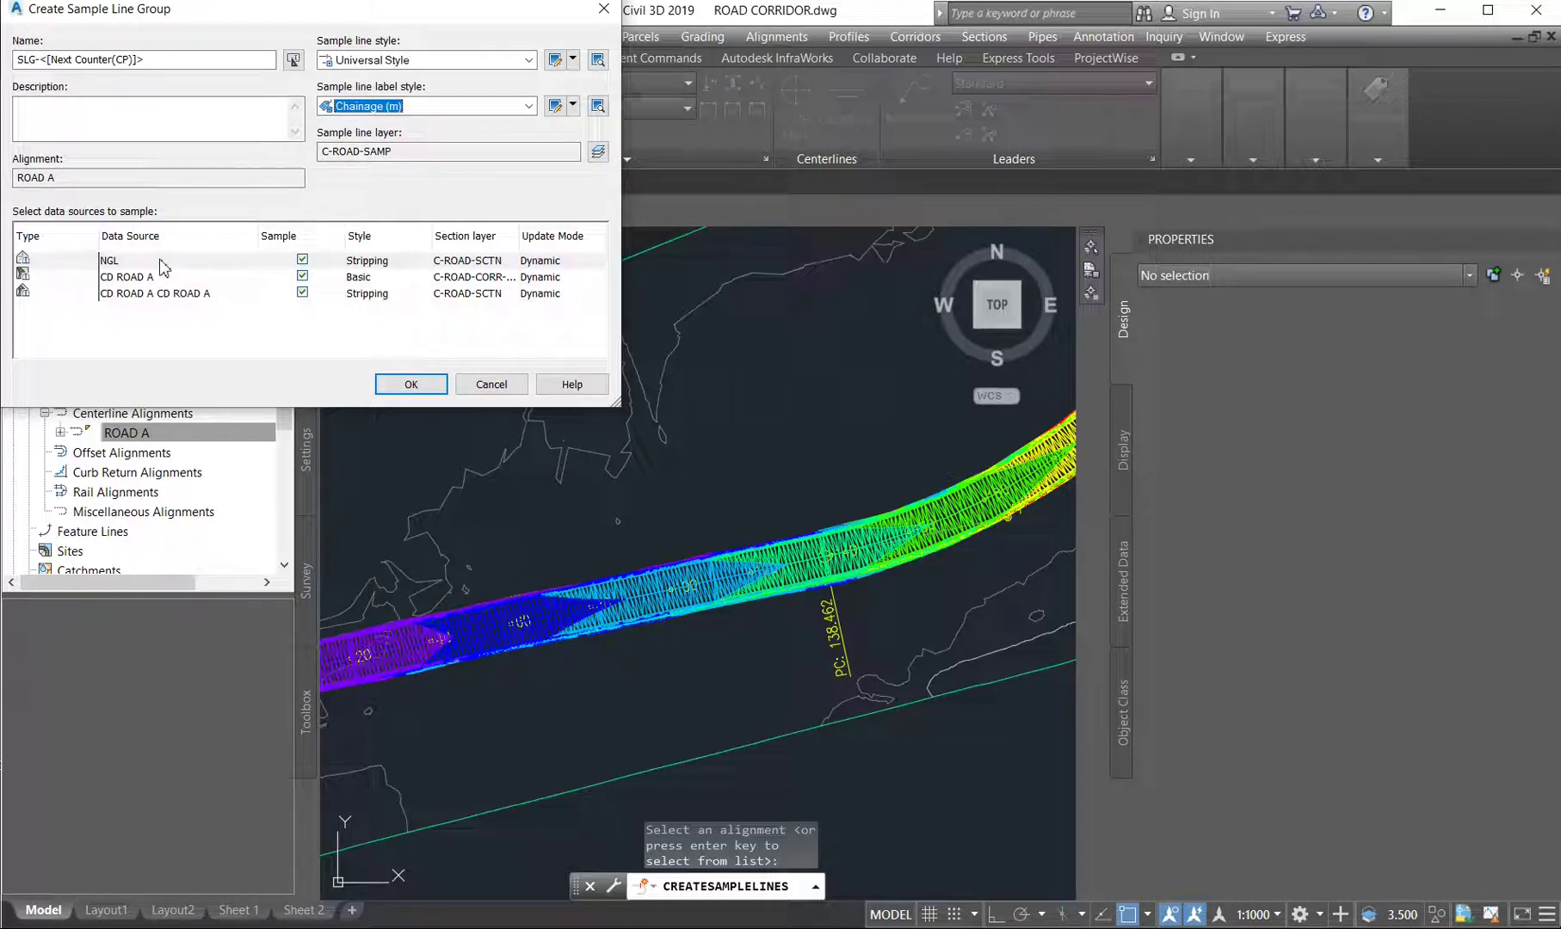
click(413, 384)
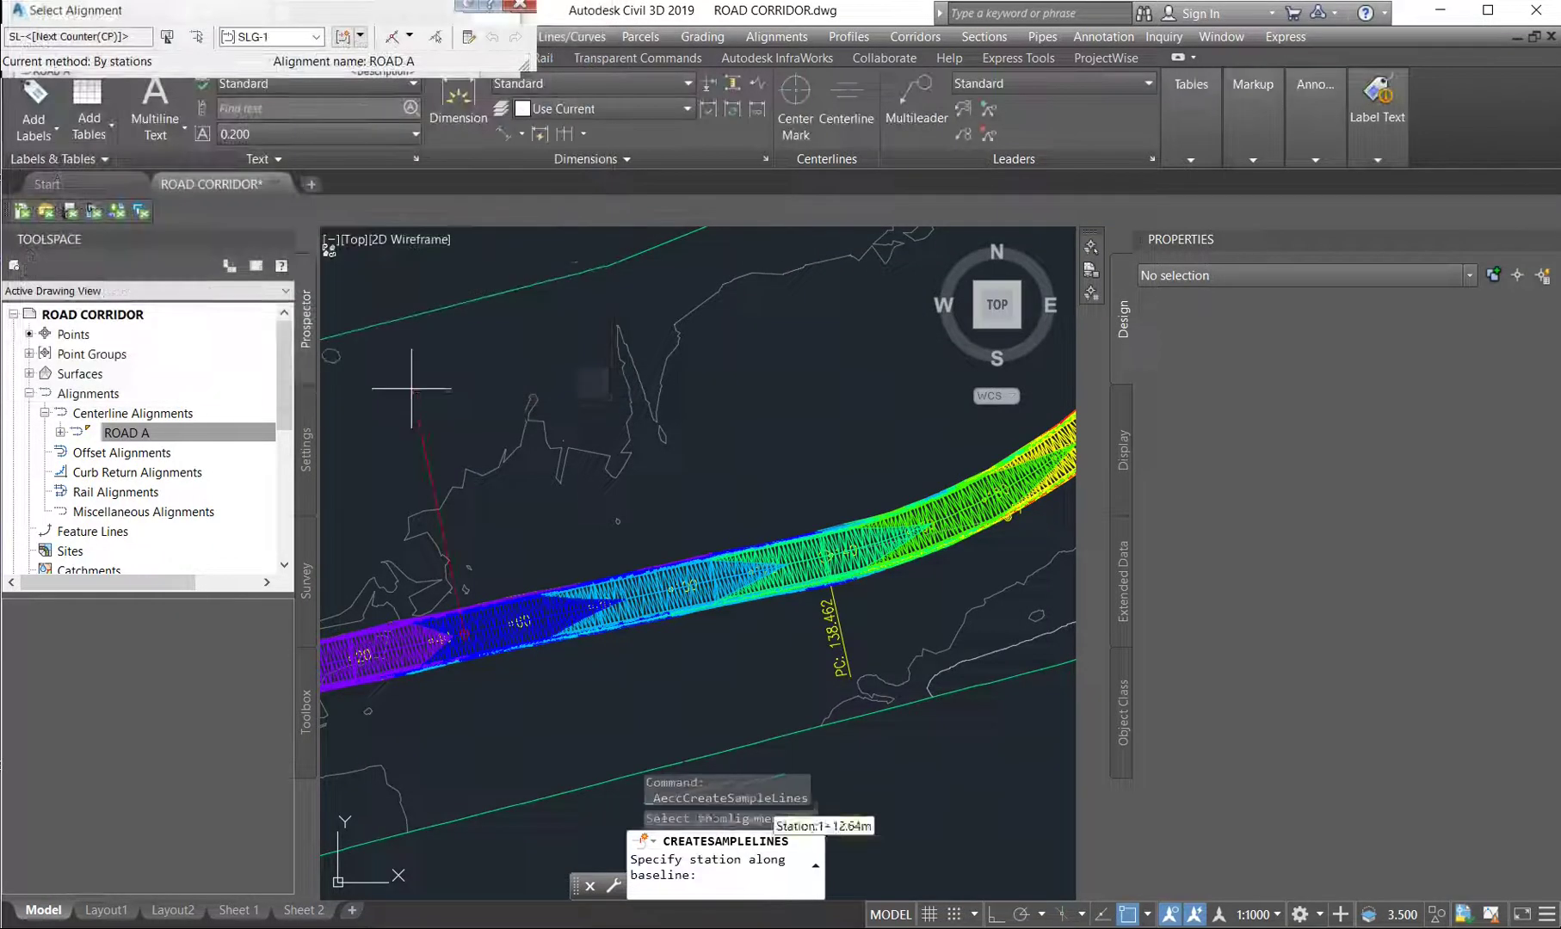
Place sample lines by station range with 20 m swath widths and 20 m increments
click(409, 37)
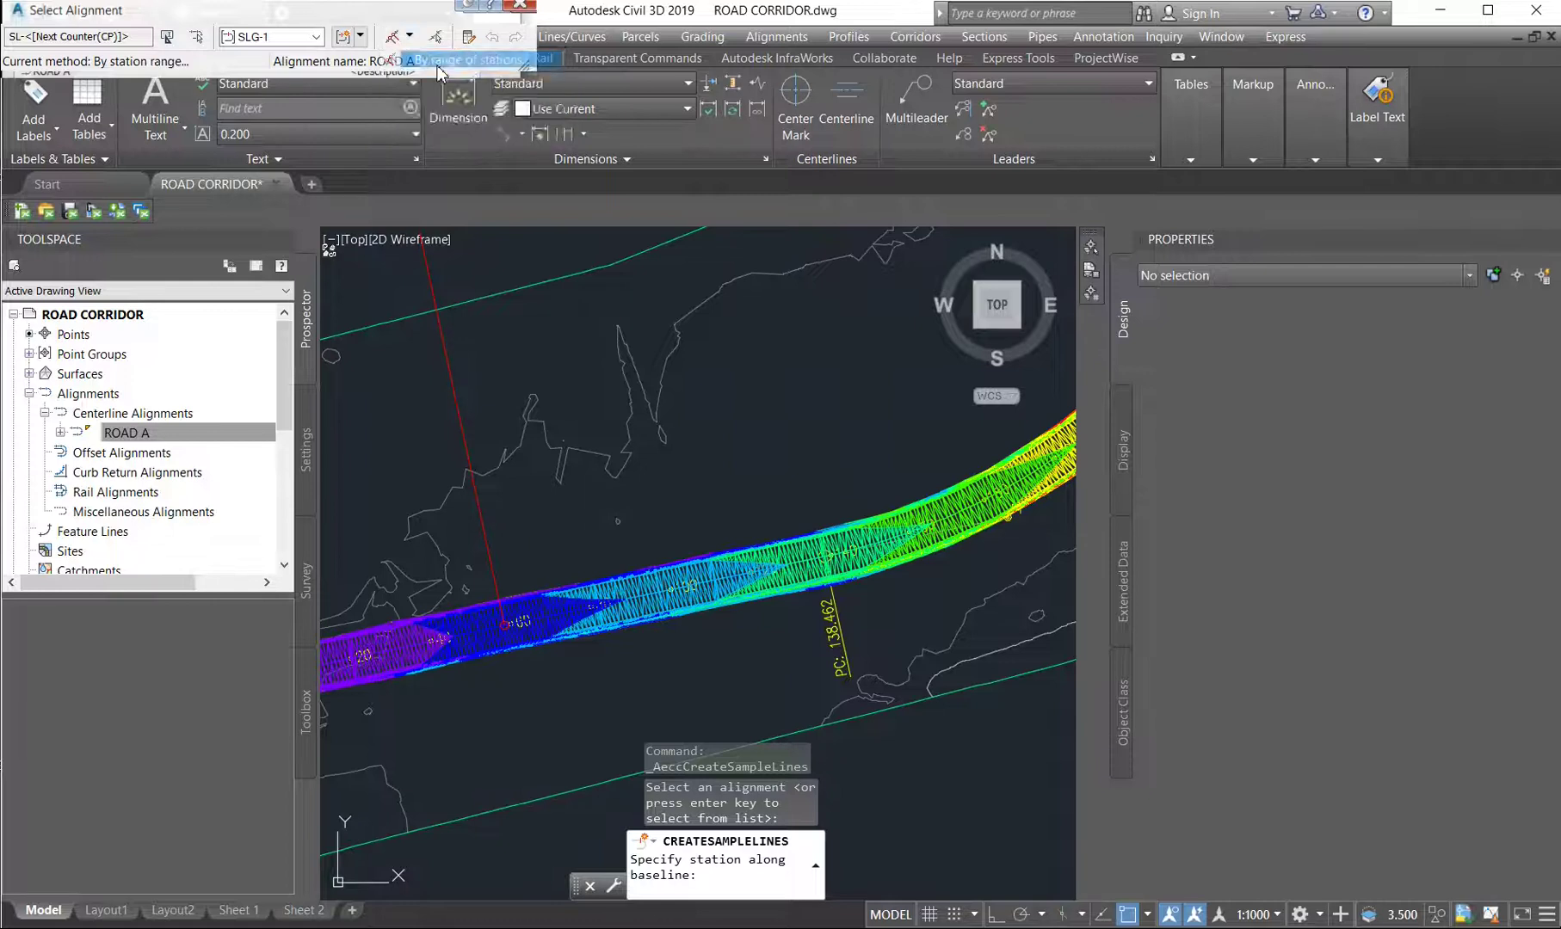
click(439, 60)
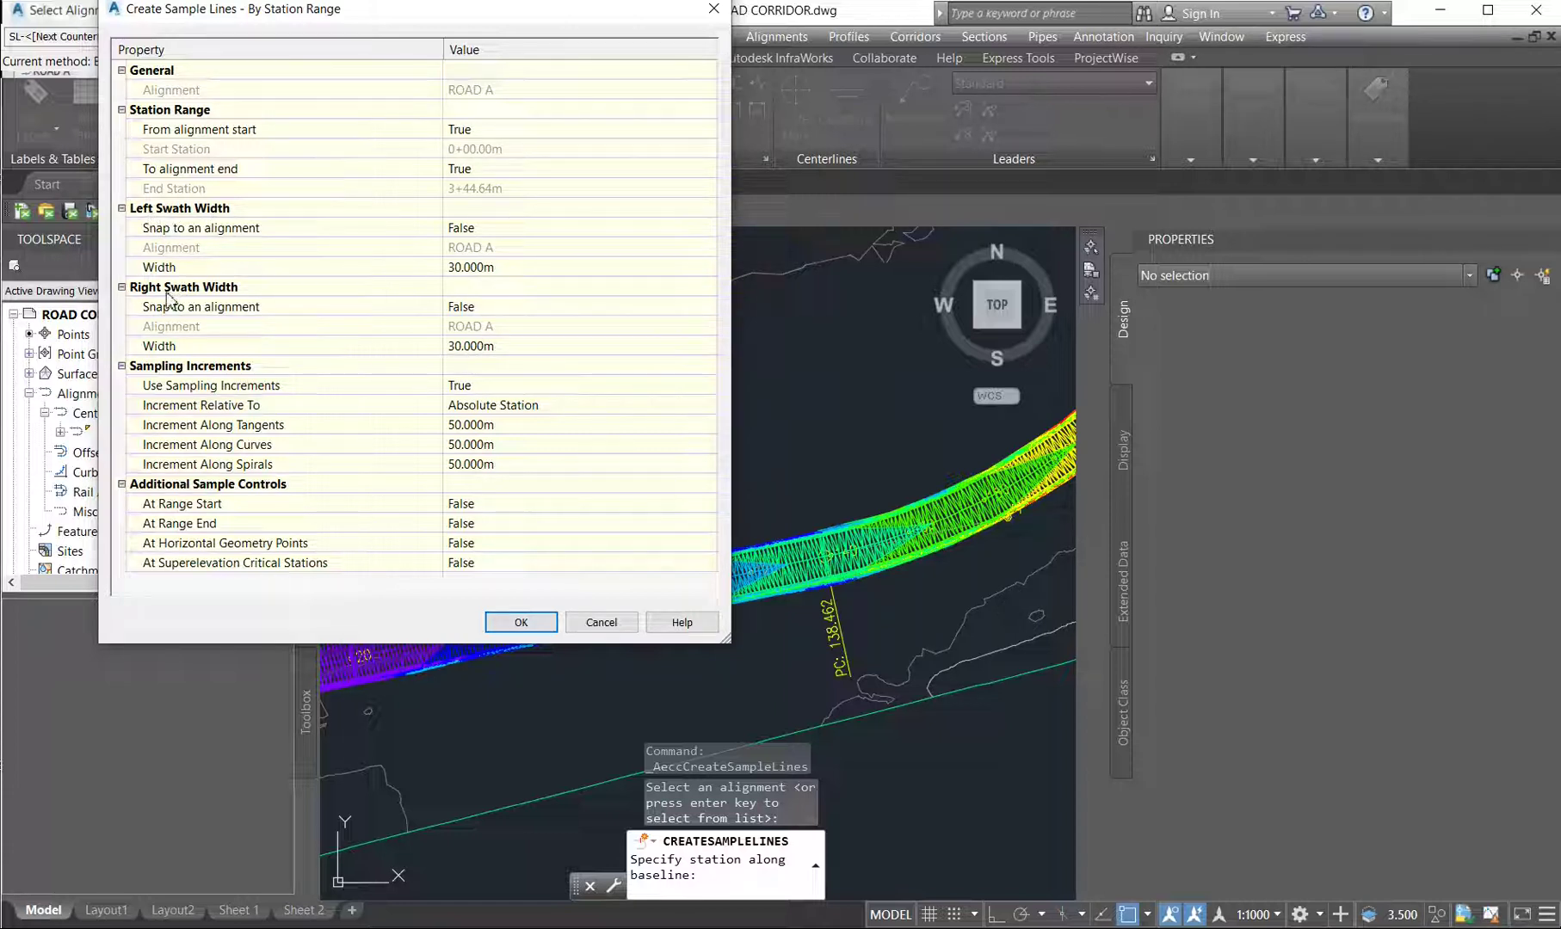
click(494, 267)
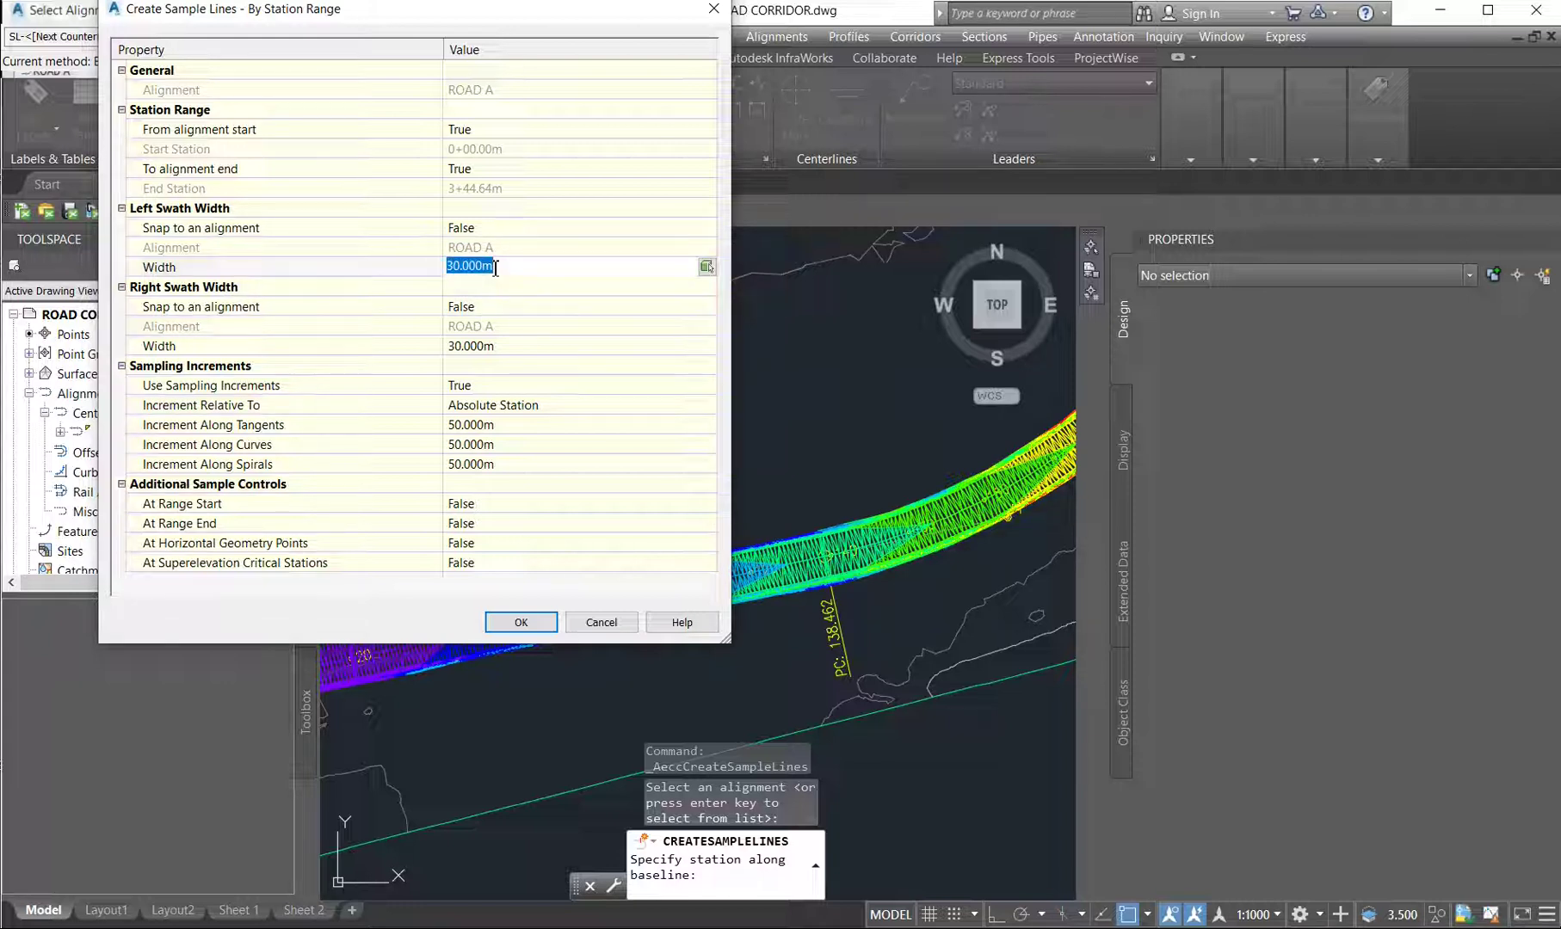
text(20)
click(486, 348)
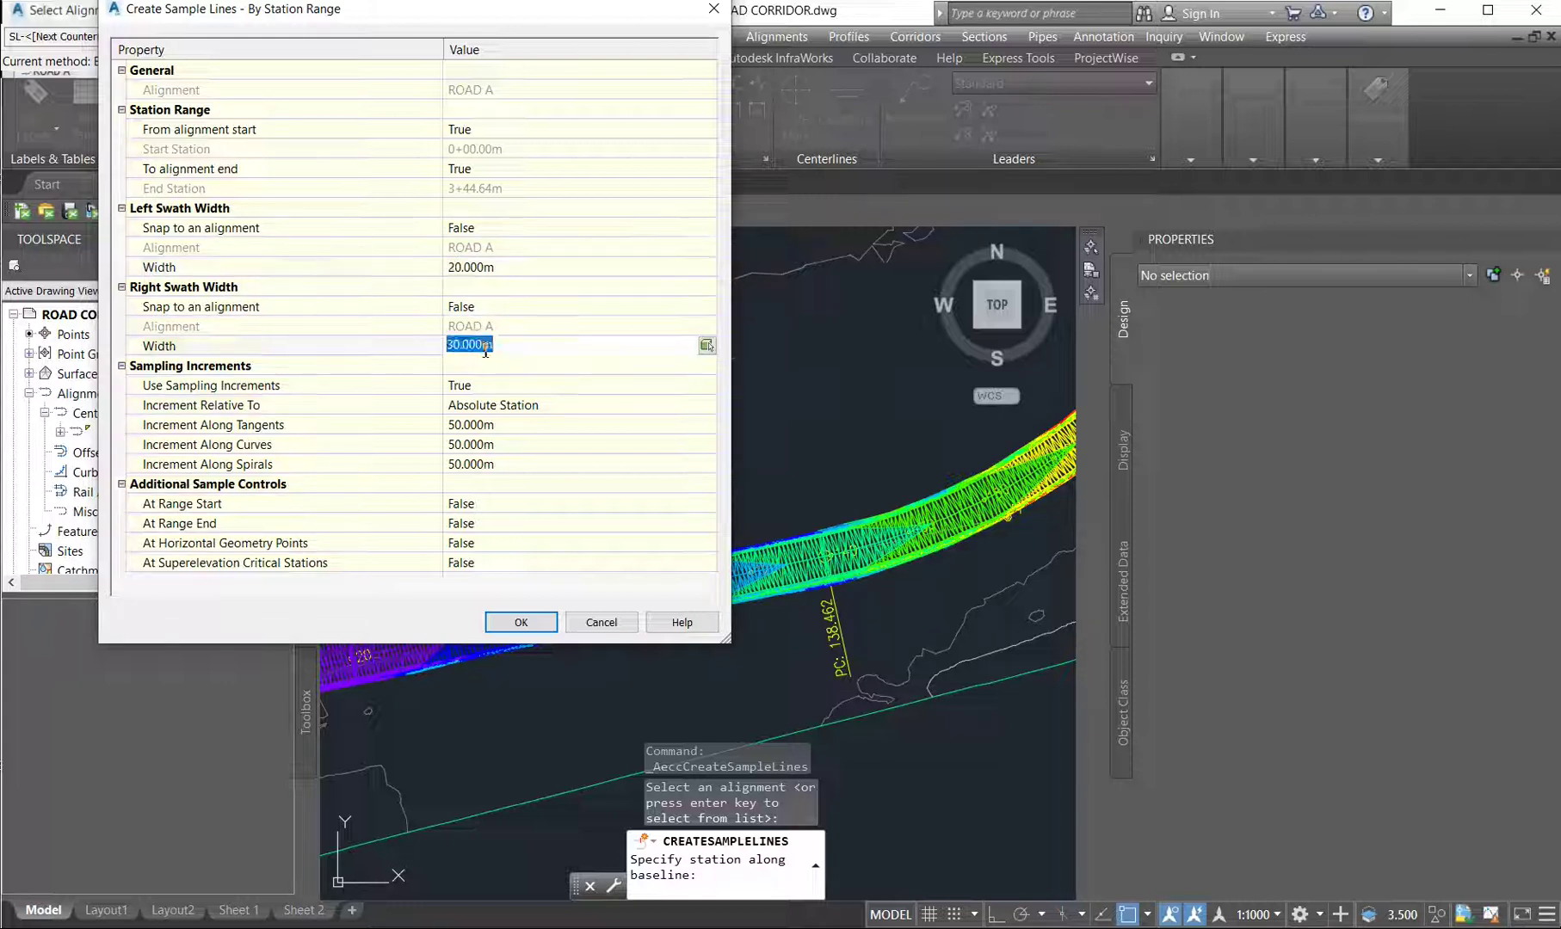
text(20)
click(498, 426)
text(2)
text(0)
click(501, 444)
text(20)
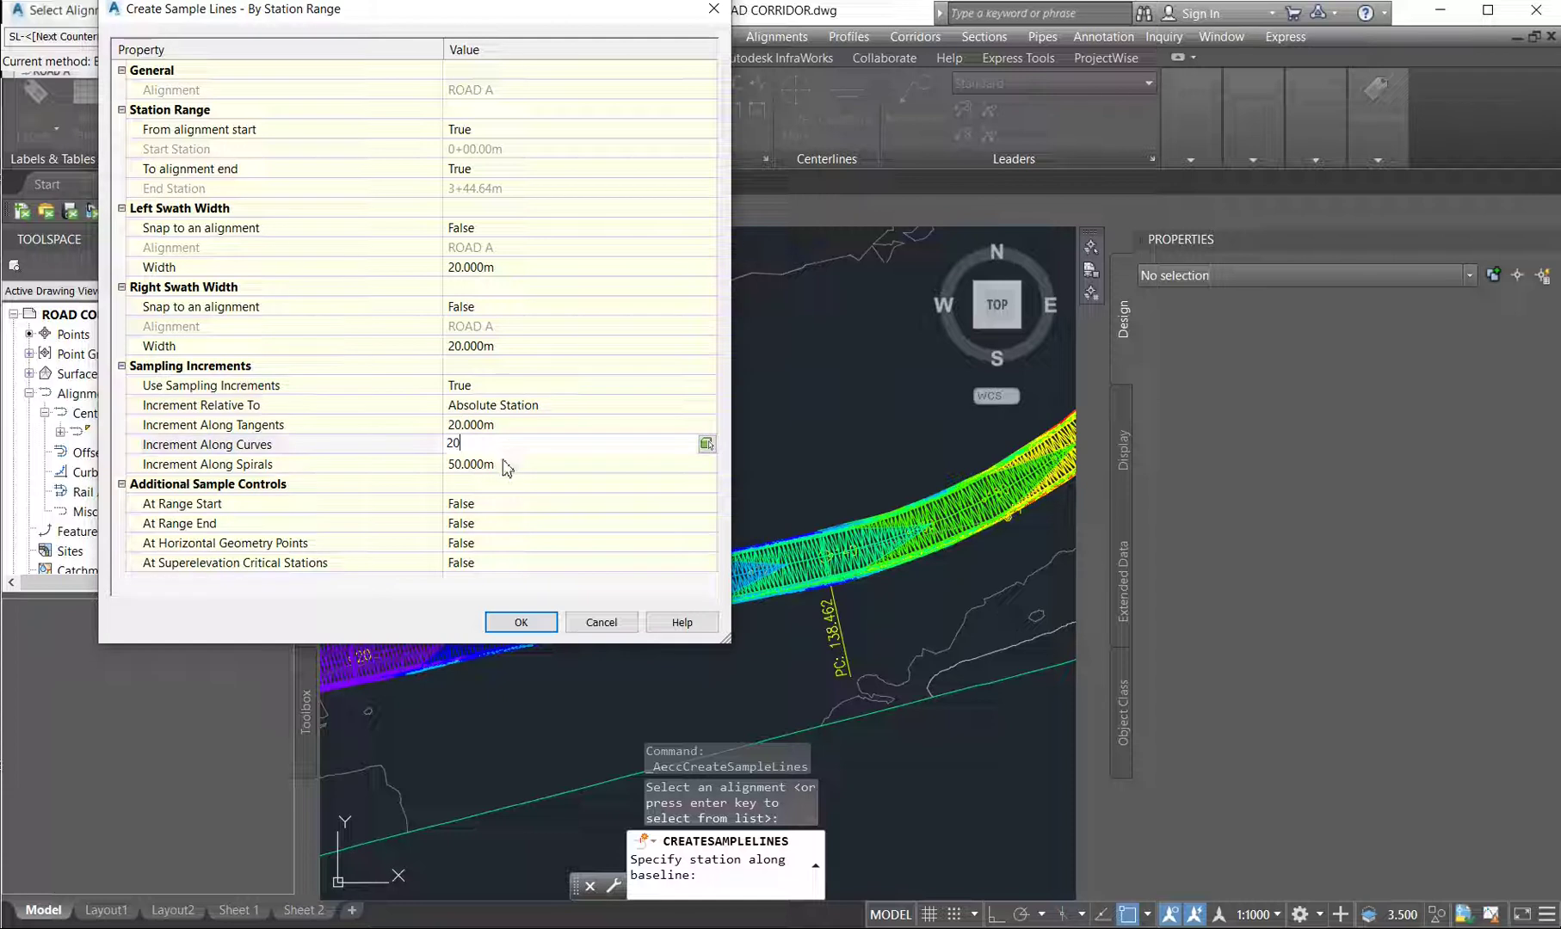
click(501, 464)
text(20)
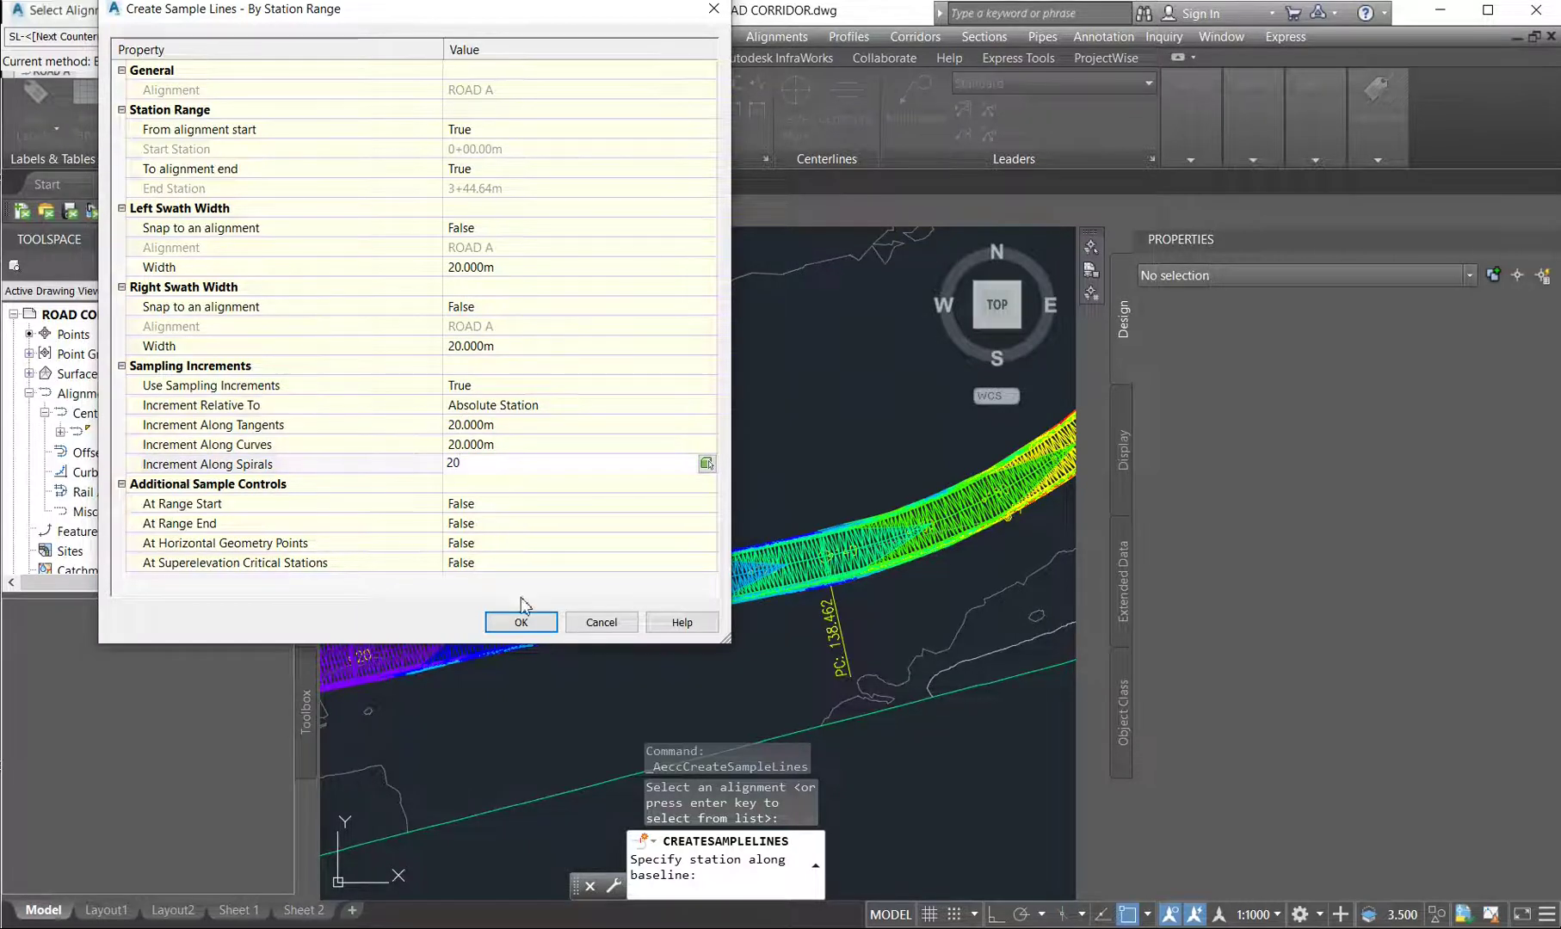
click(521, 622)
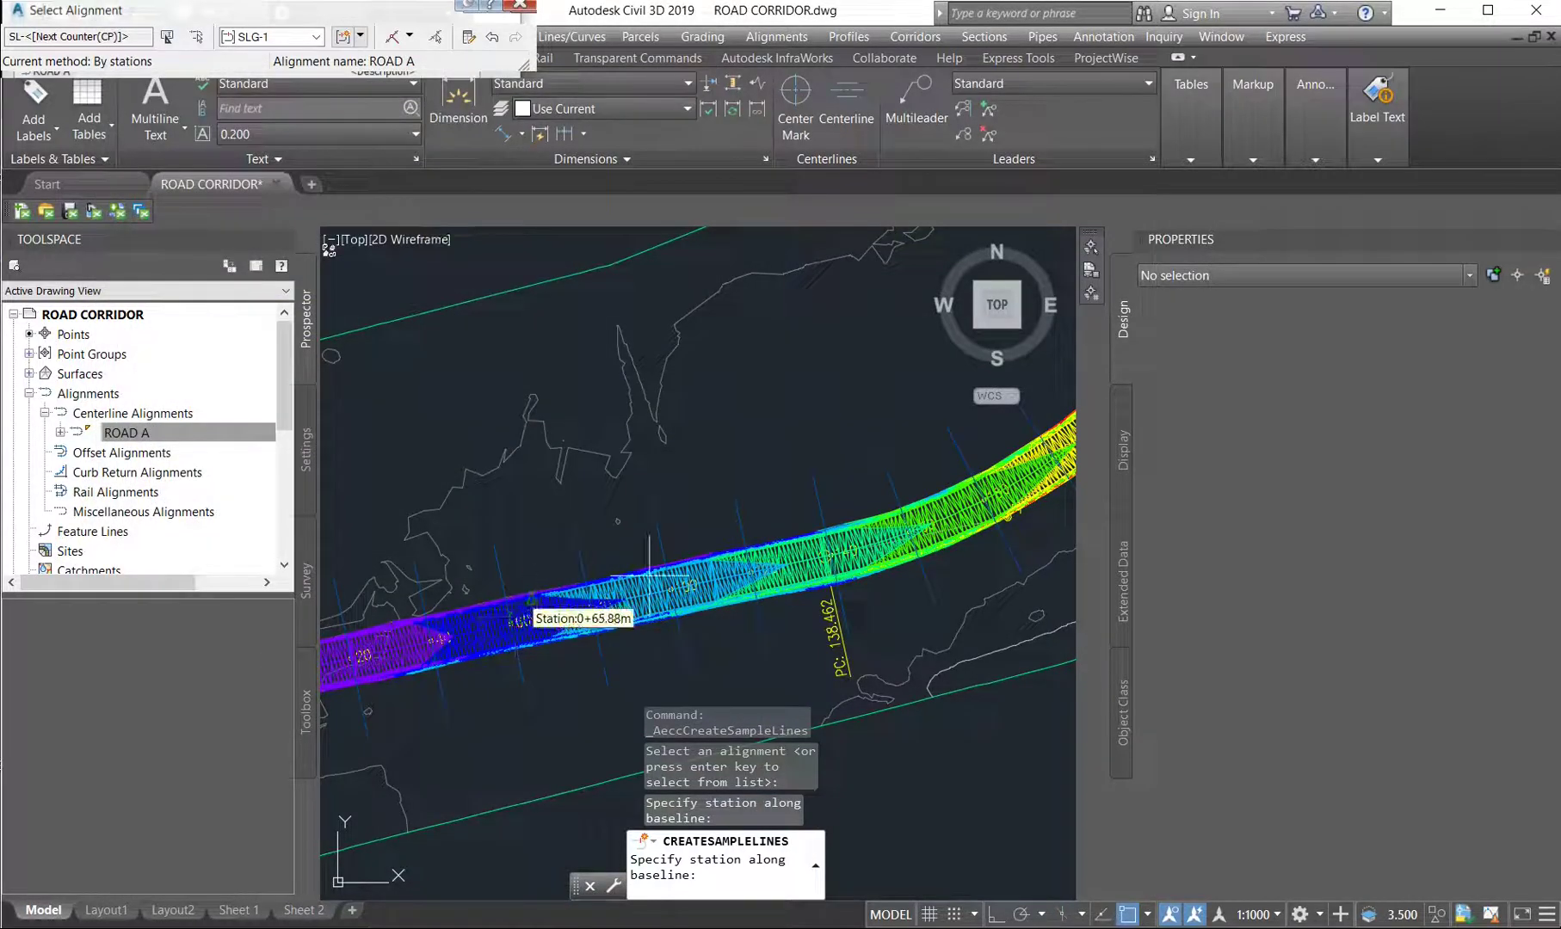
End the sample line command and inspect the sample lines at the corridor's west end
scroll(697, 576, down, 2)
scroll(507, 615, up, 2)
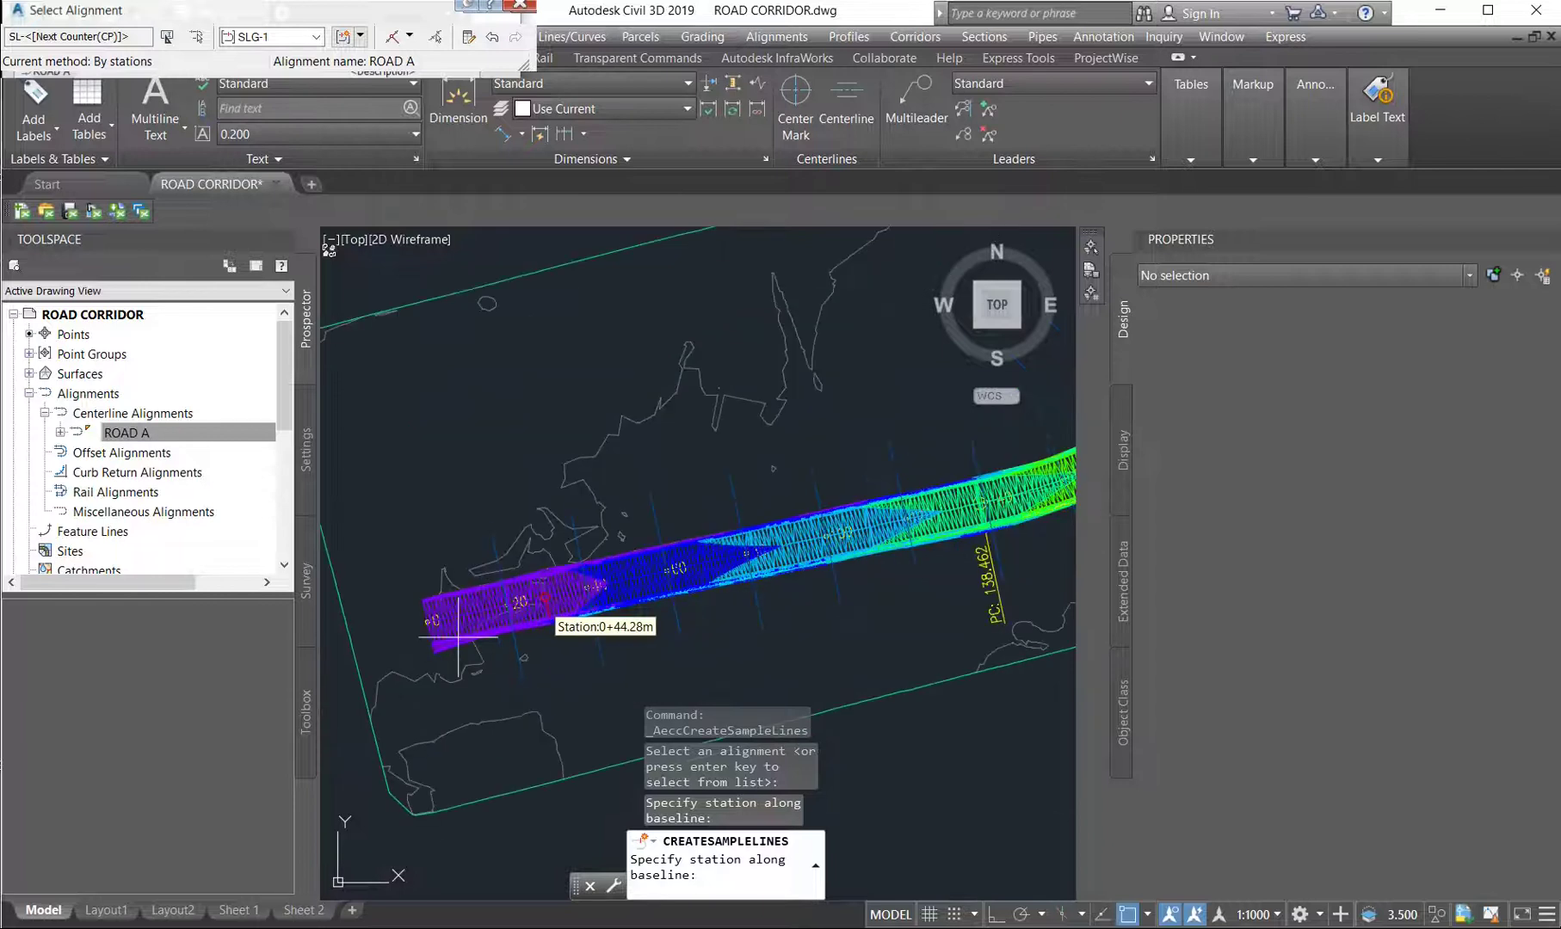
scroll(430, 617, up, 2)
key(Escape)
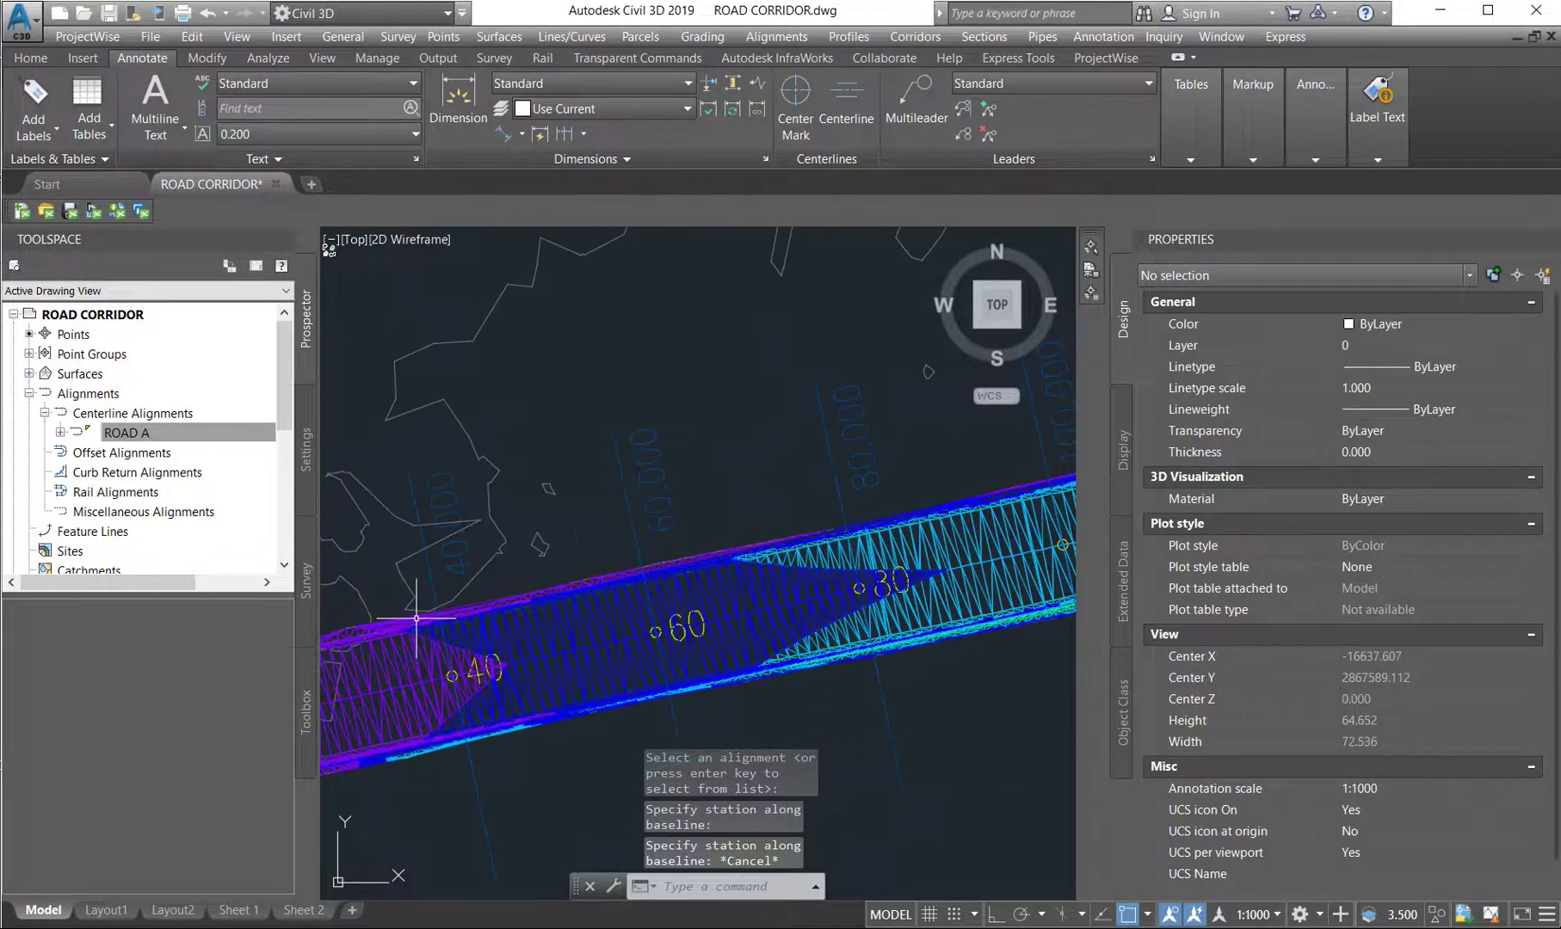
middle_drag(418, 624, 672, 596)
scroll(672, 596, up, 5)
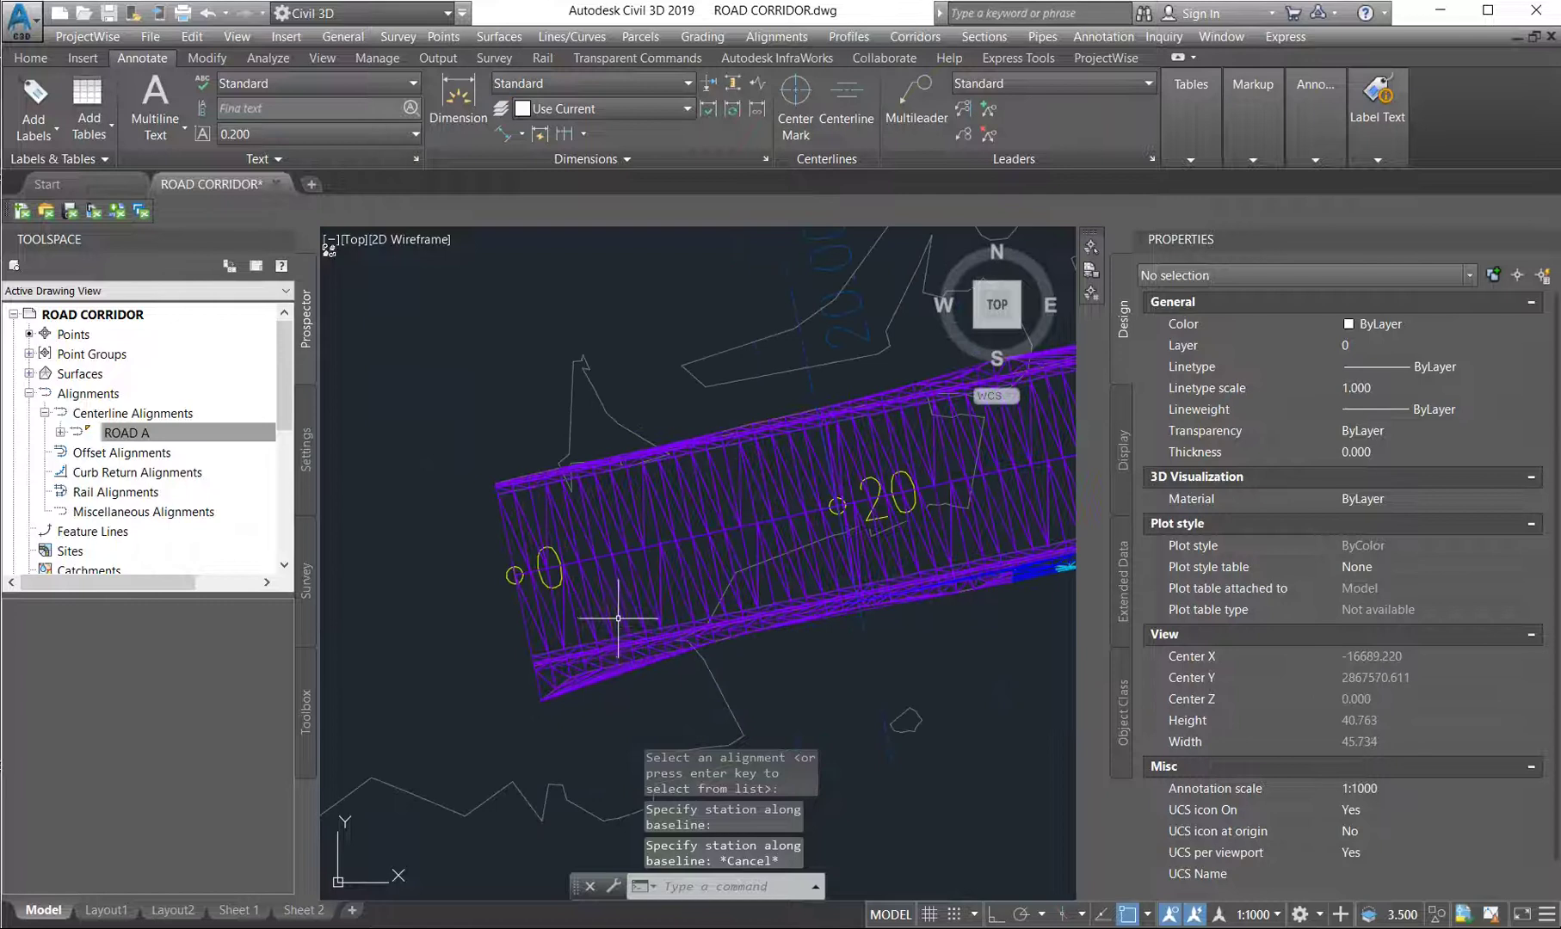
scroll(508, 559, up, 1)
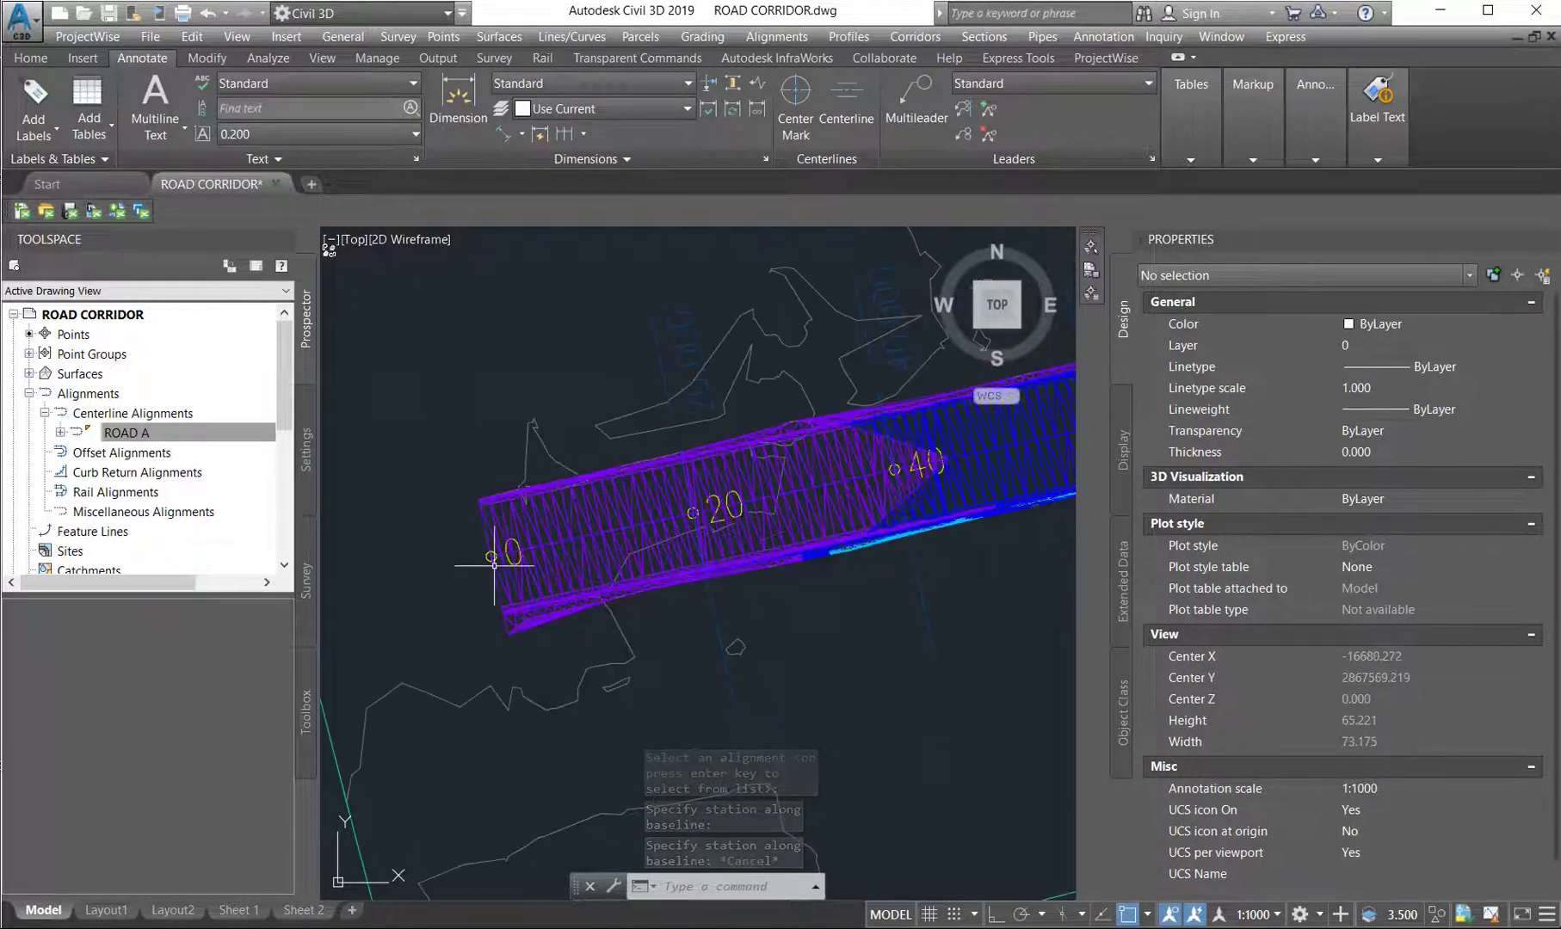
scroll(537, 581, down, 6)
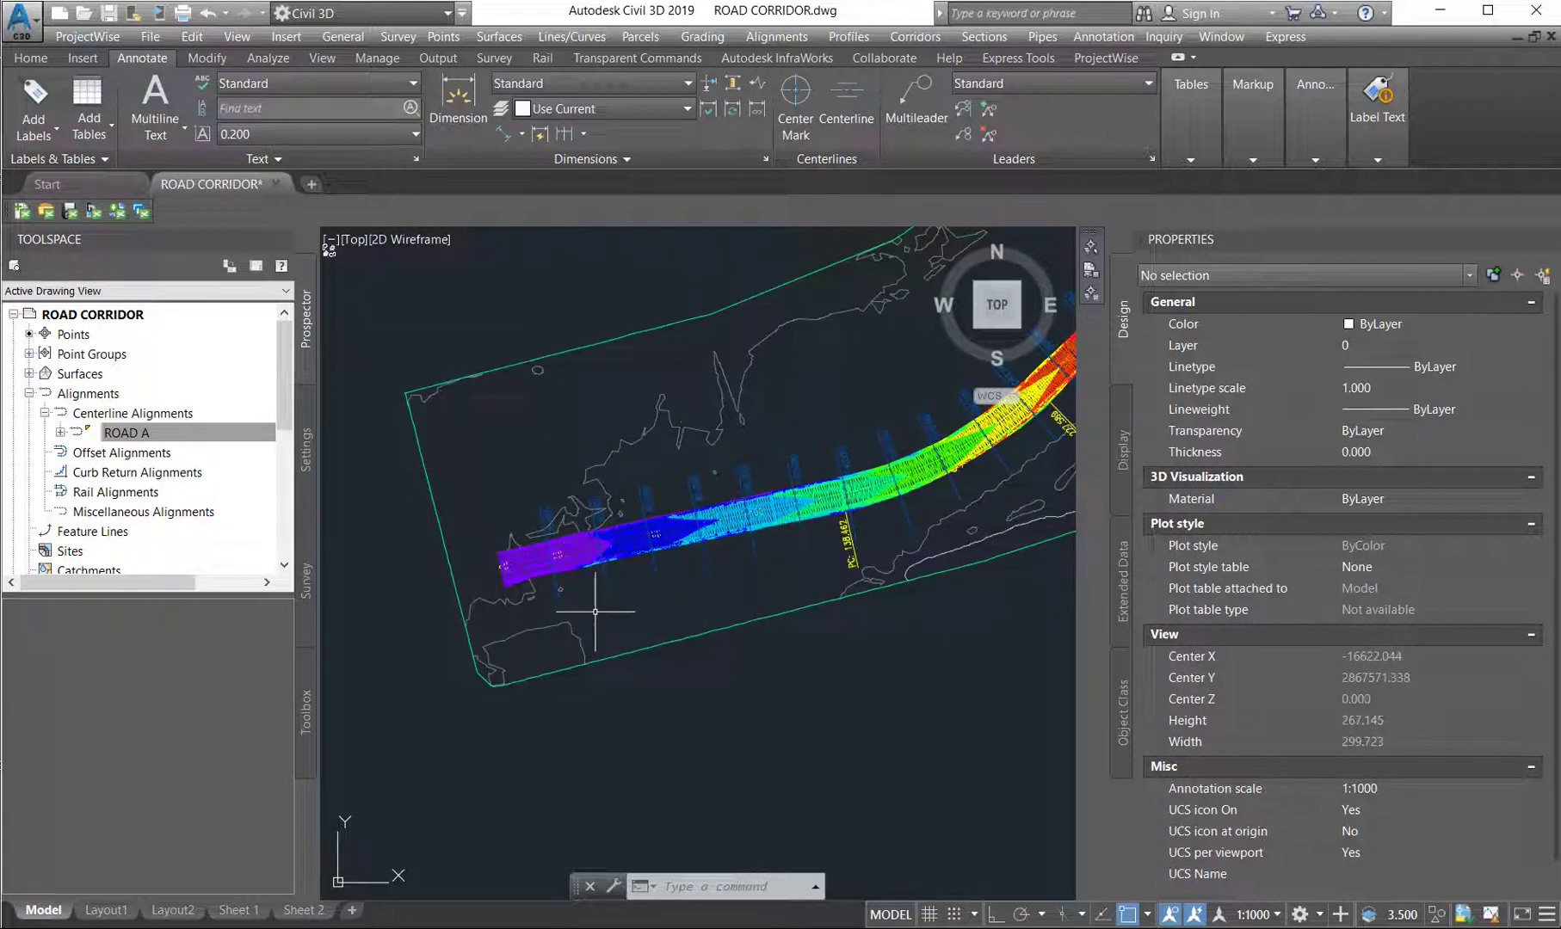
scroll(521, 606, up, 3)
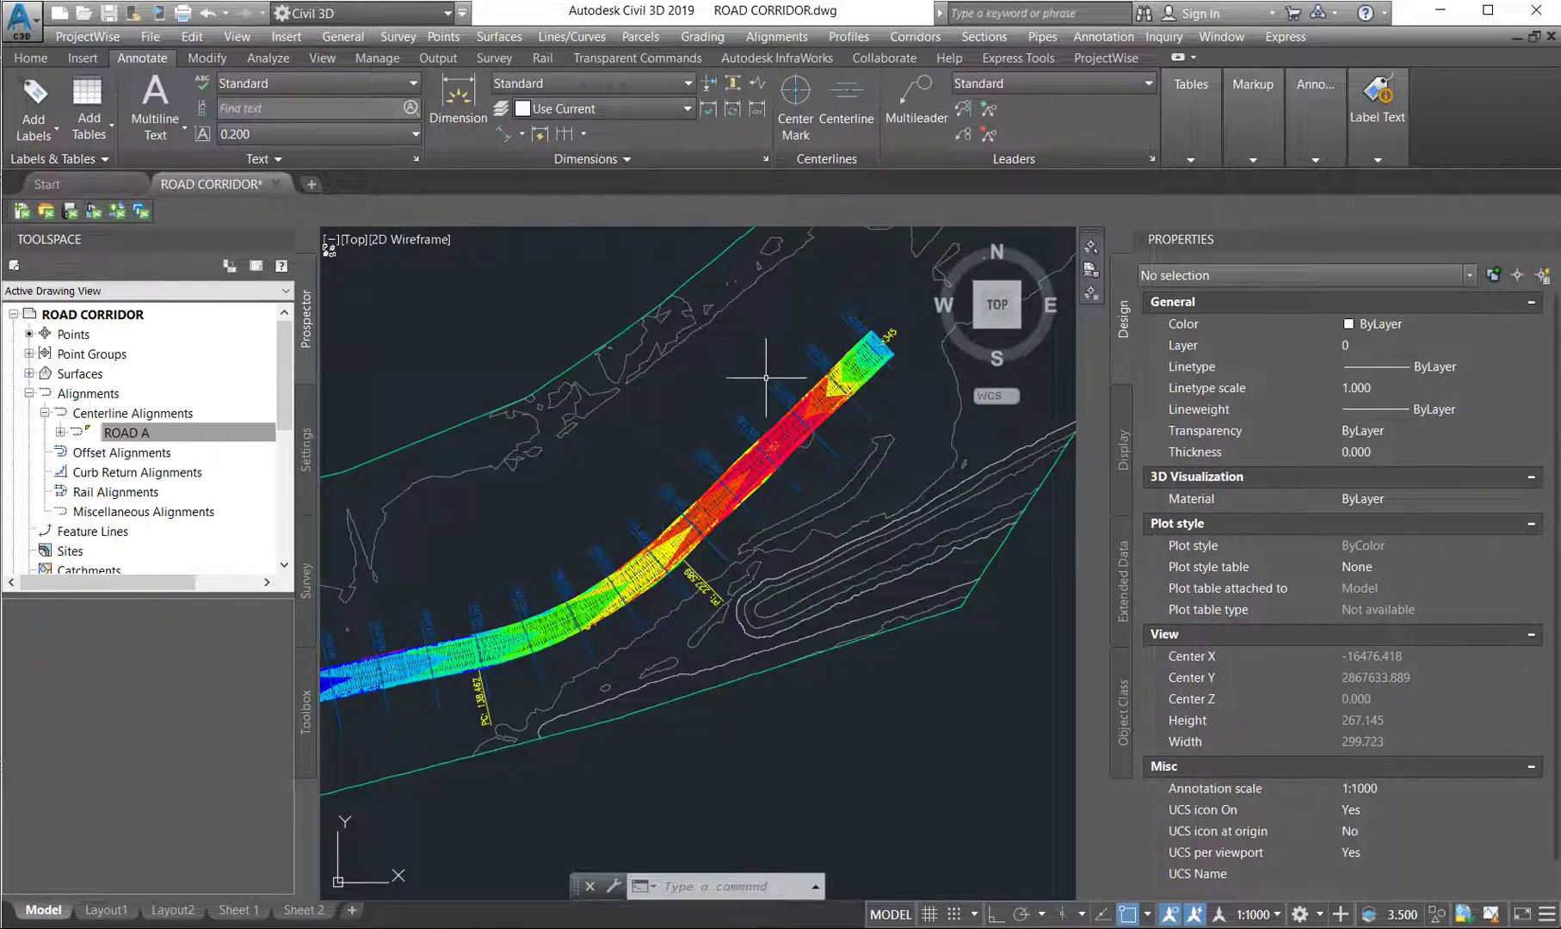
click(983, 36)
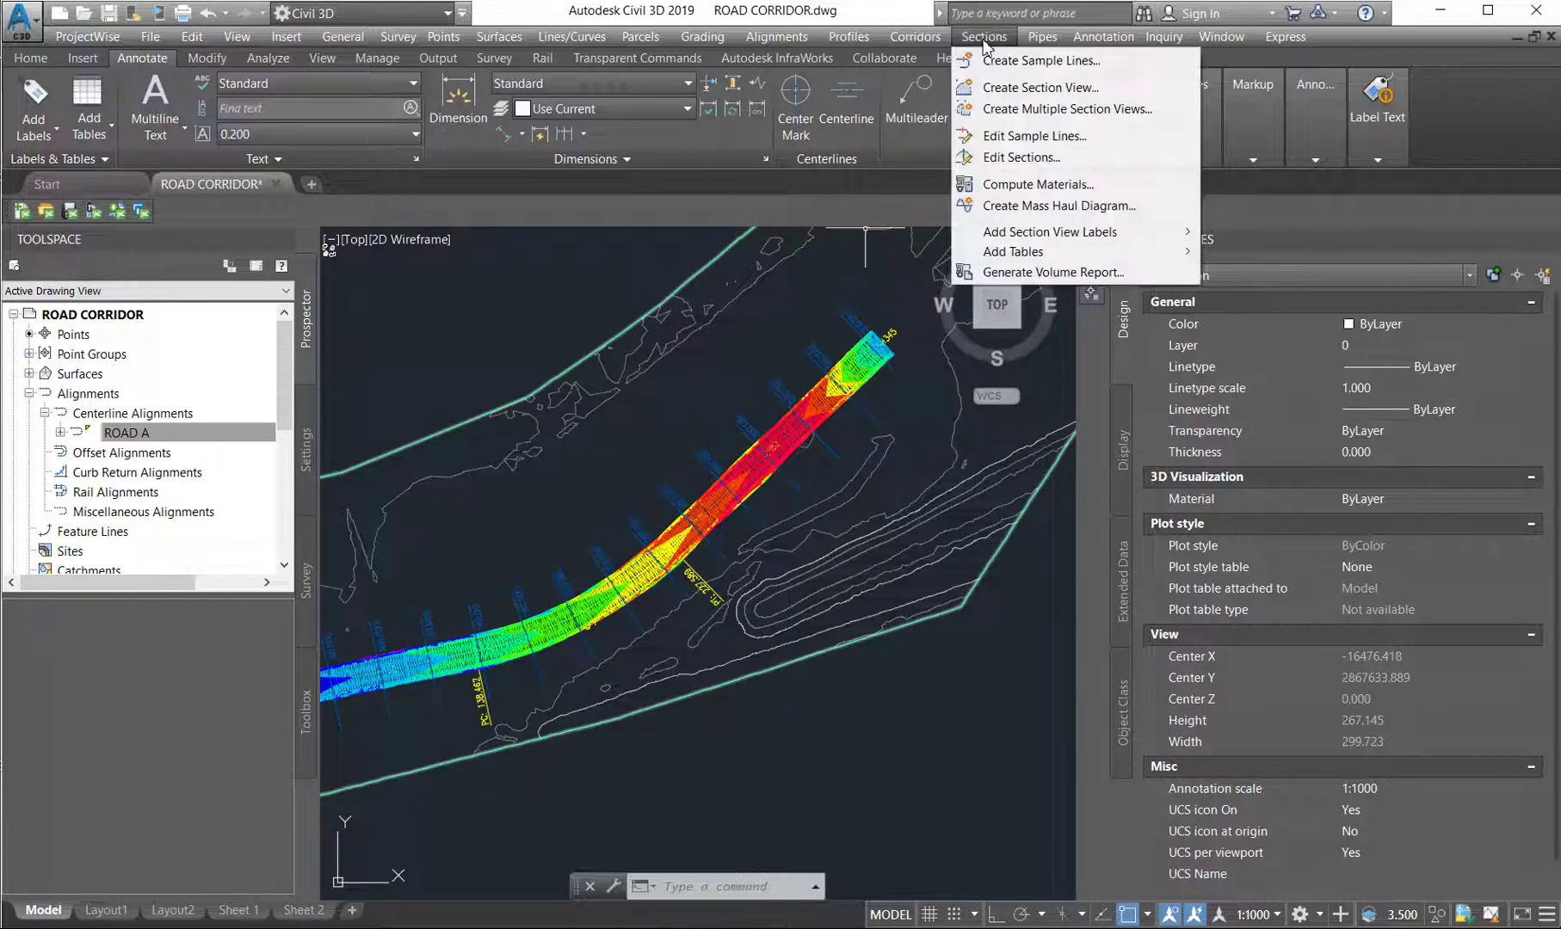
Name ROAD A section views <[Section View Station]>1 using View Style 1 | No Grid | m | Exaggeration 2.5
click(1003, 110)
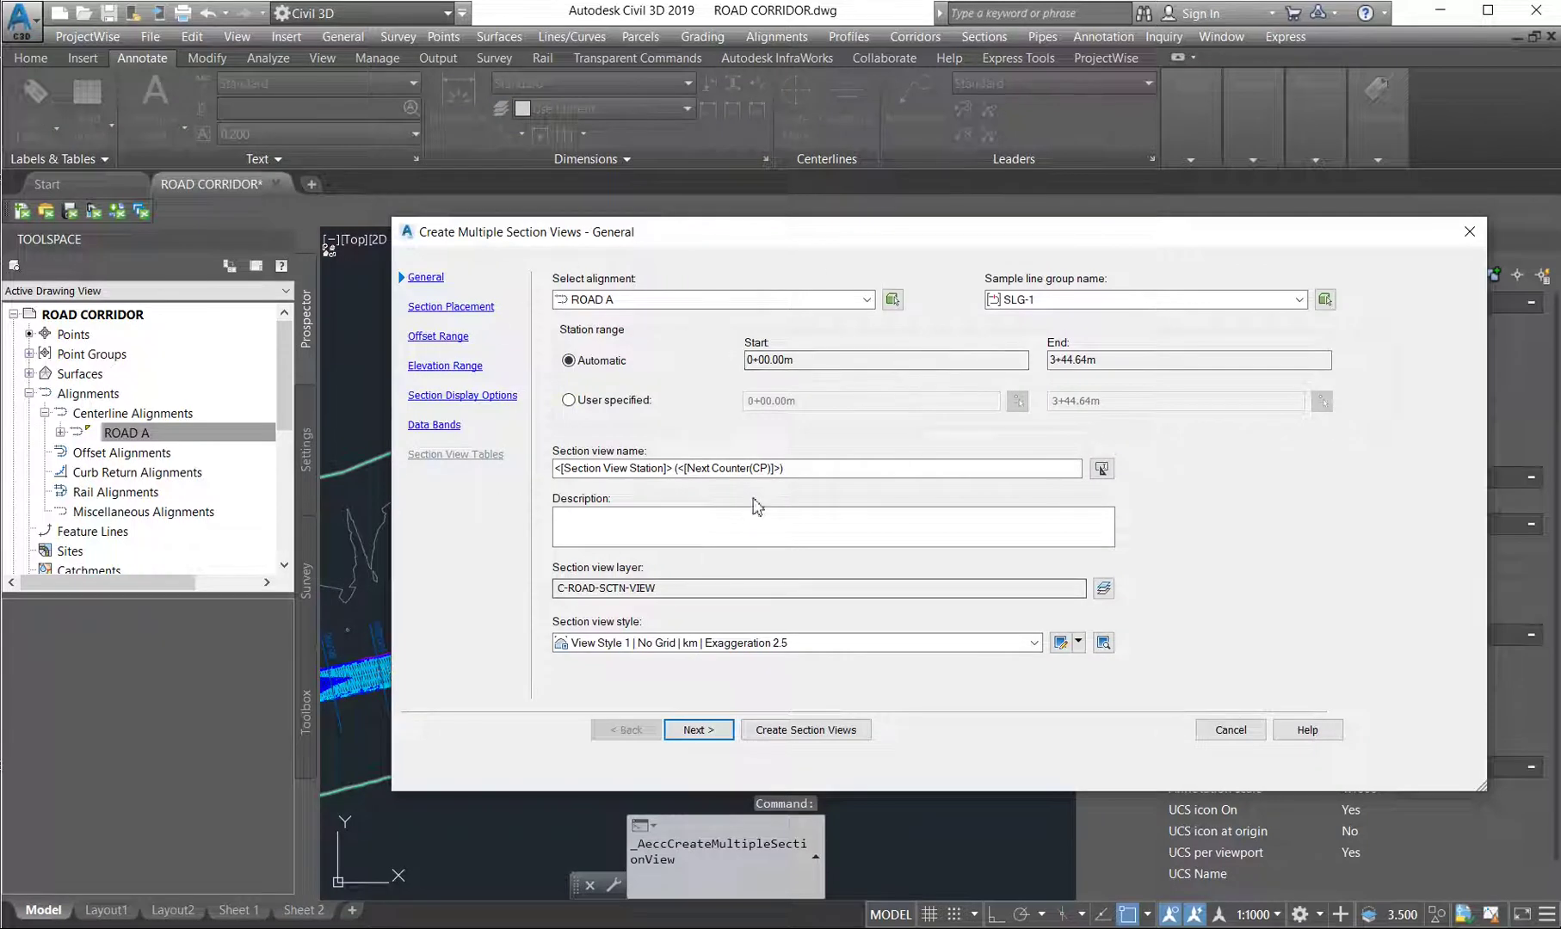
click(675, 301)
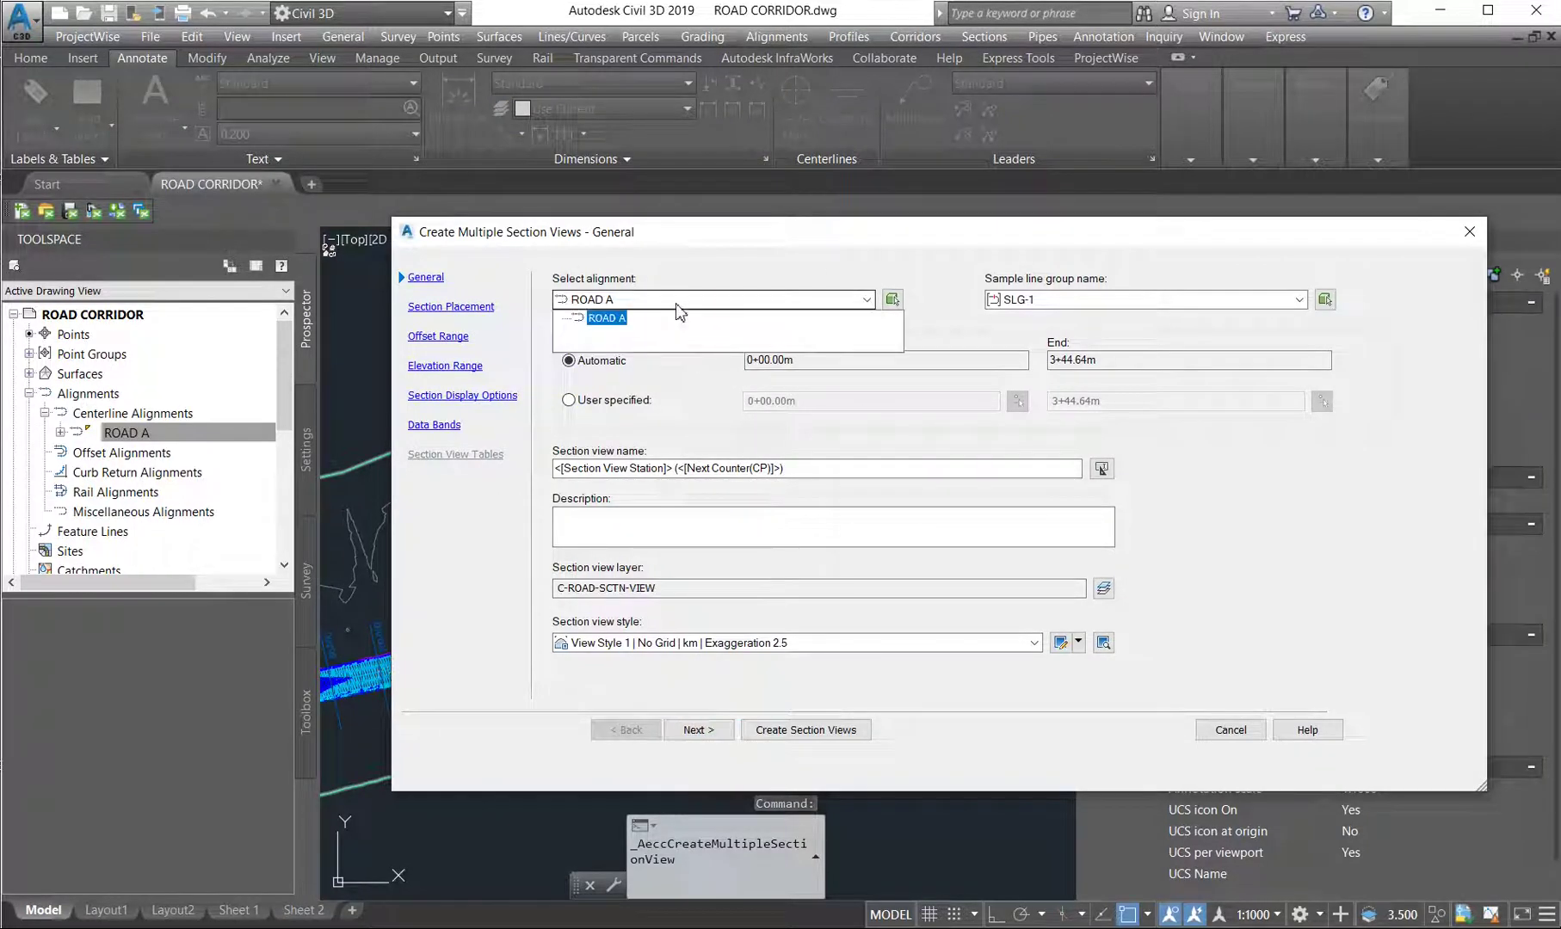
click(675, 302)
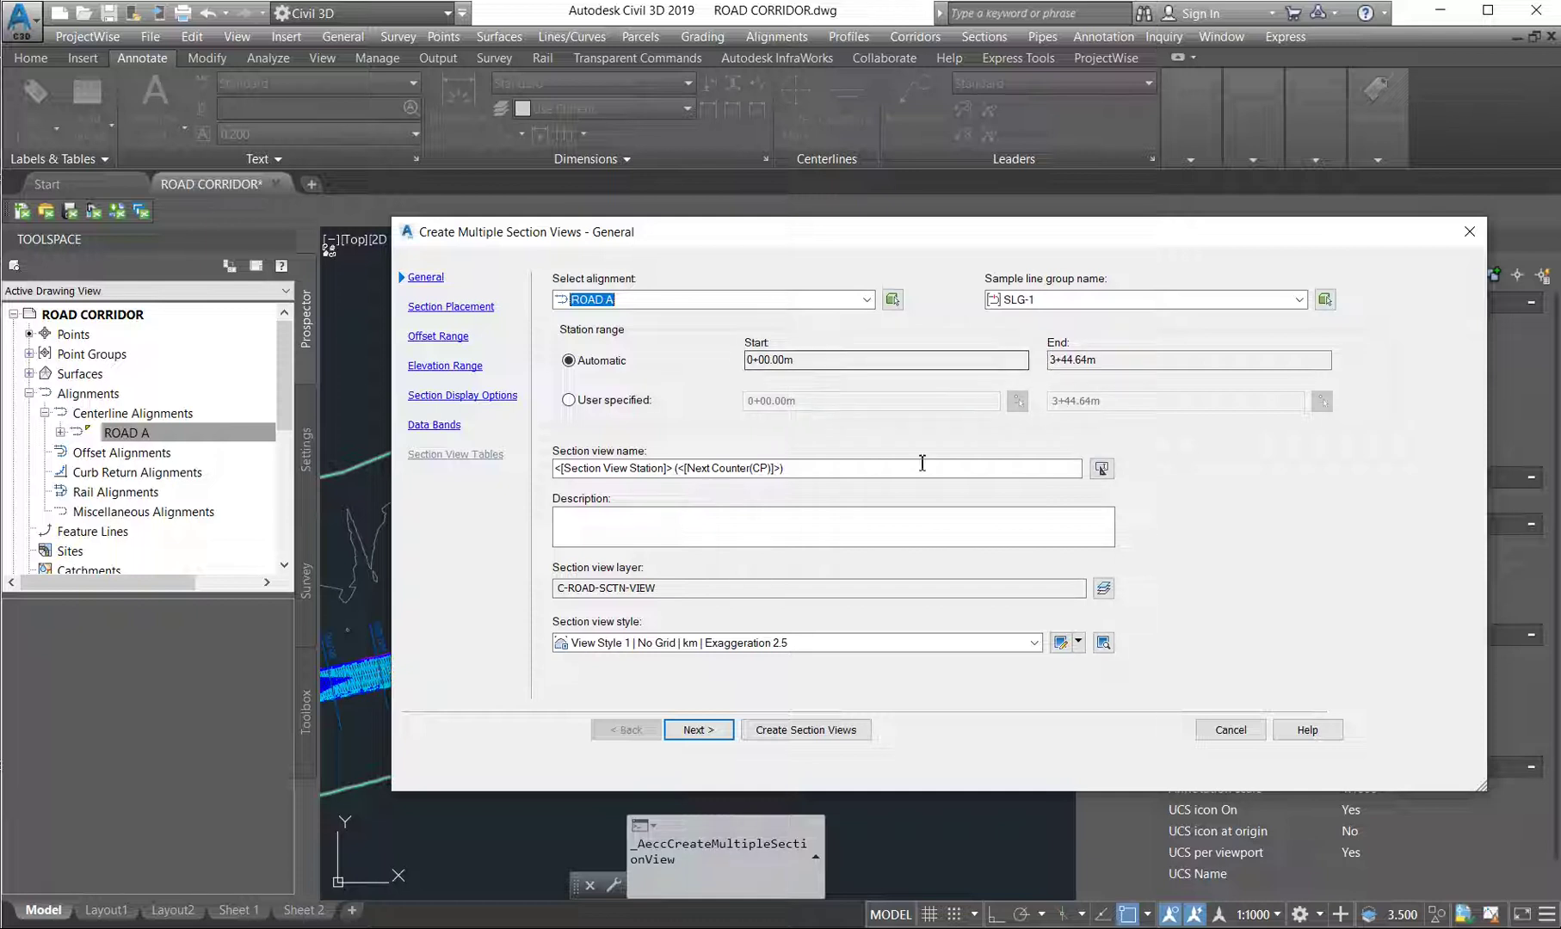
drag(829, 470, 670, 478)
text(1)
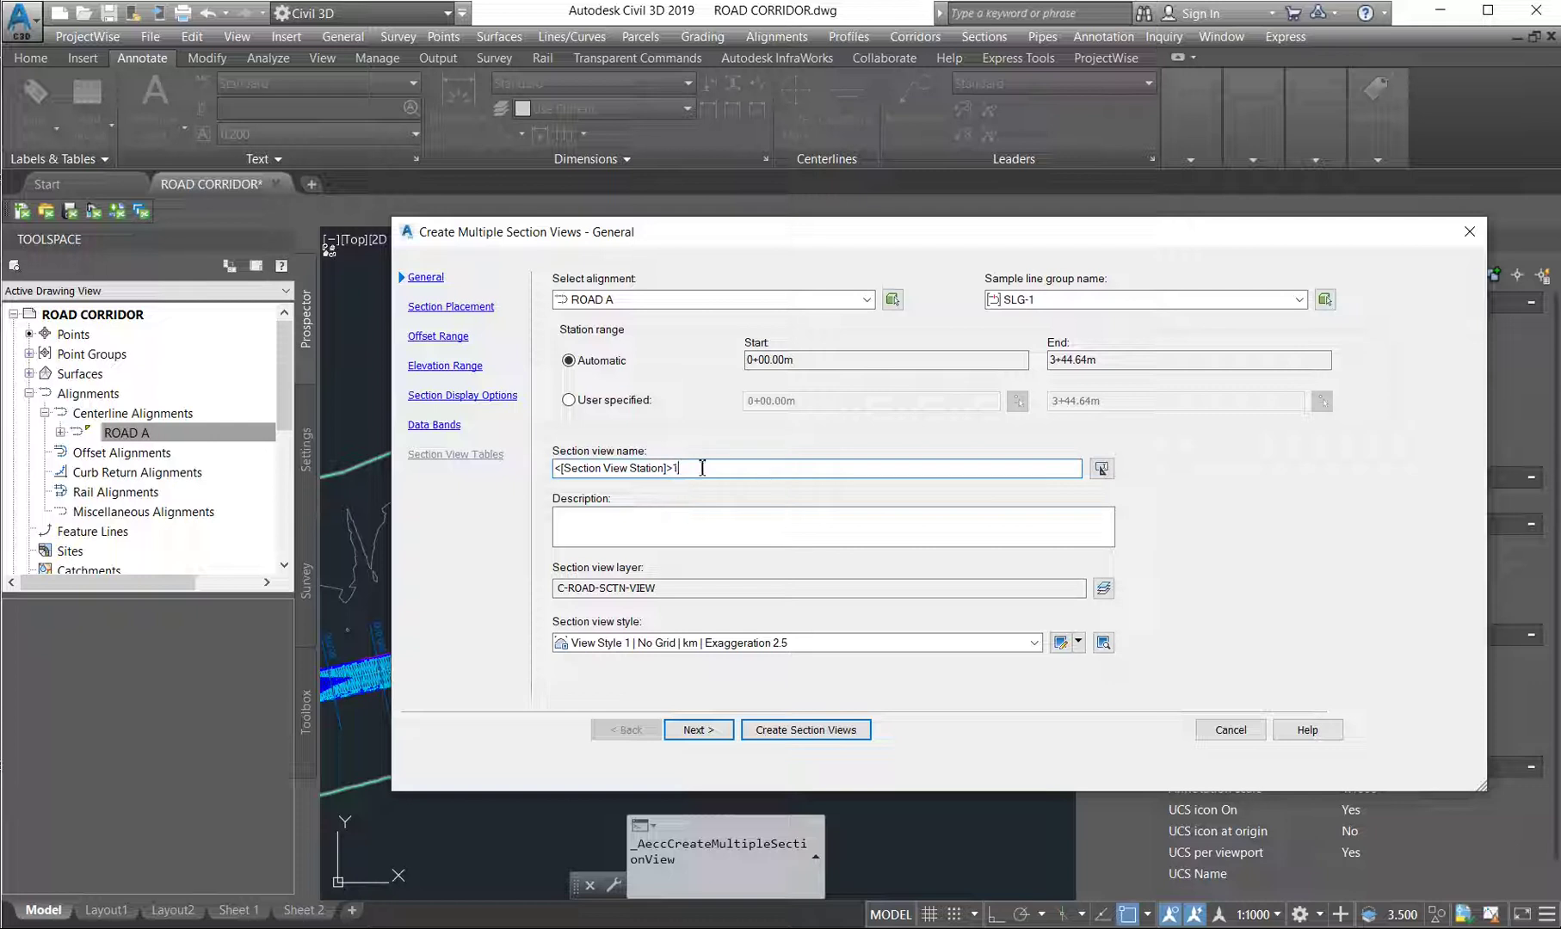
click(755, 644)
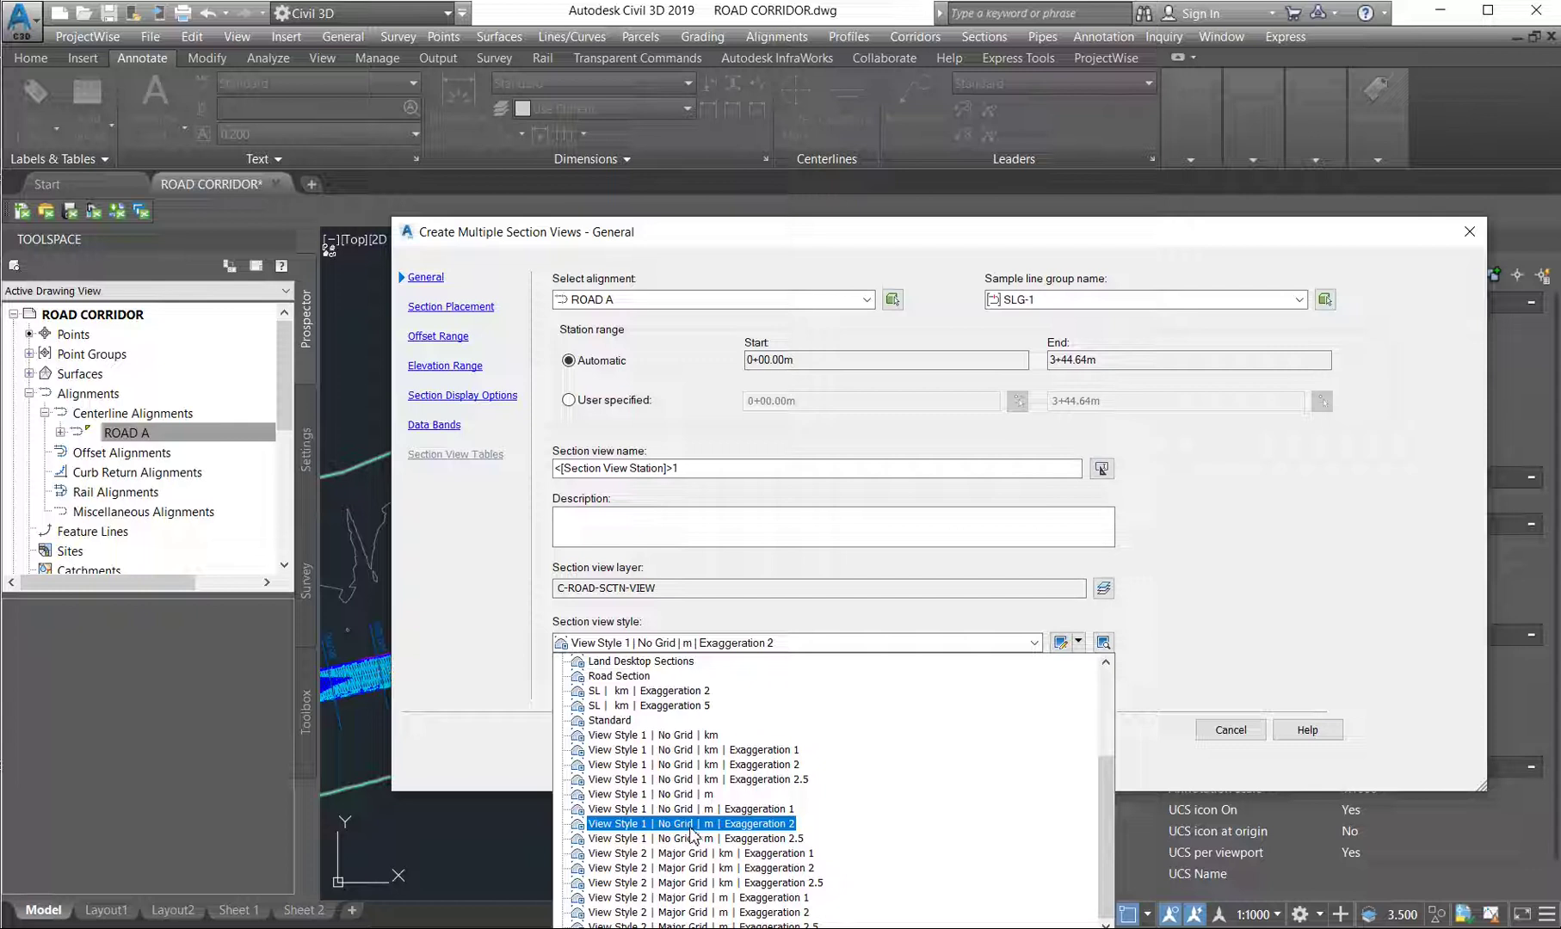
click(752, 842)
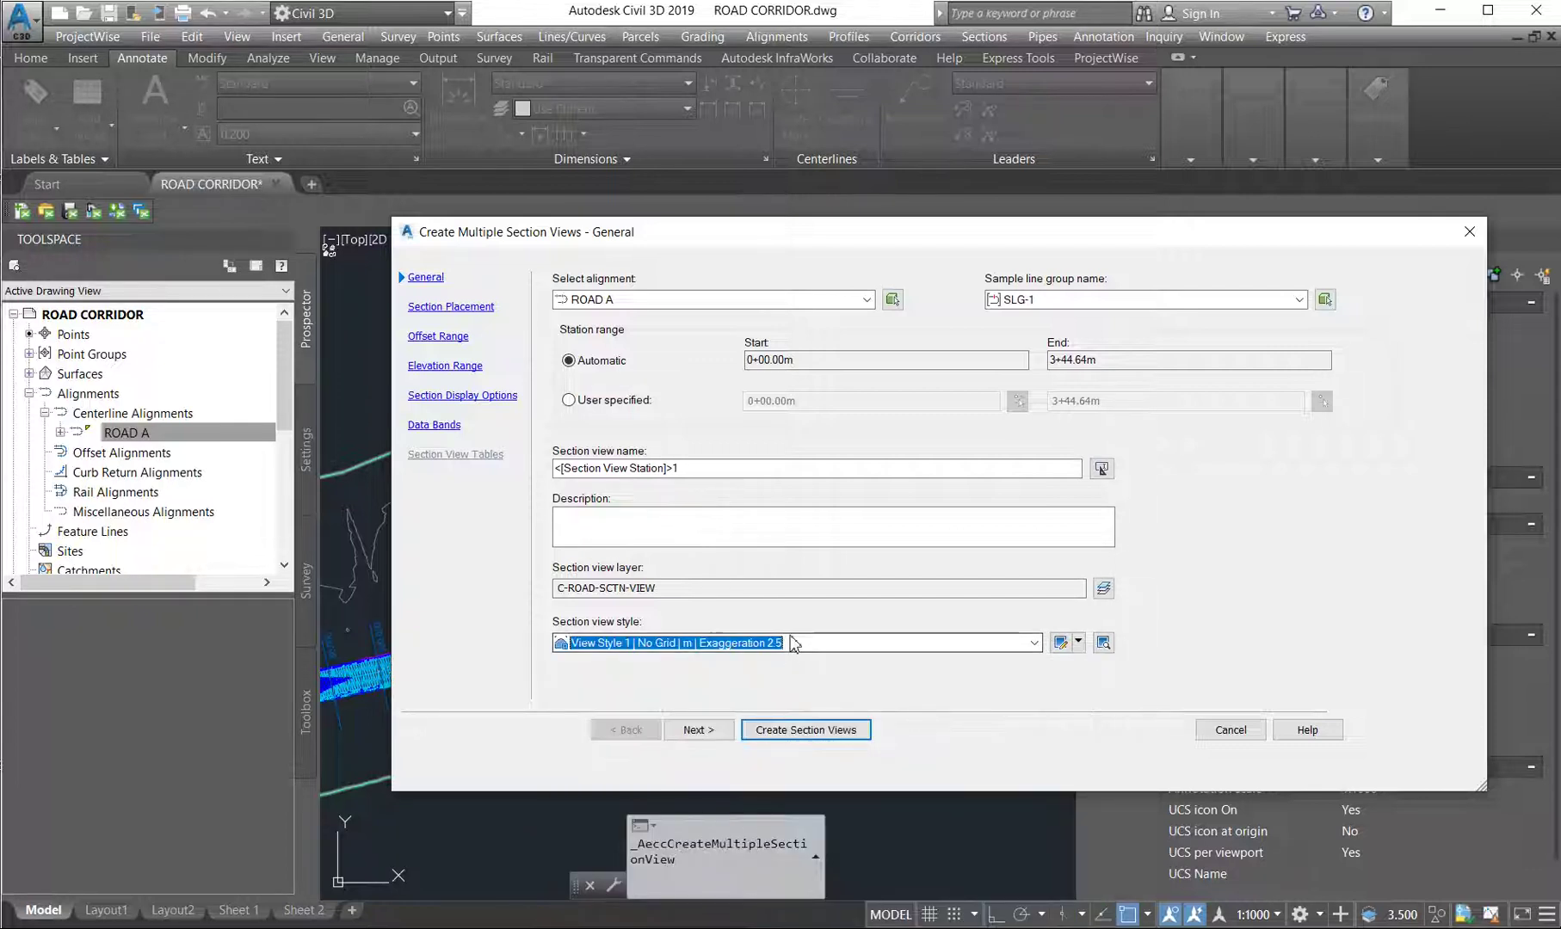
click(724, 737)
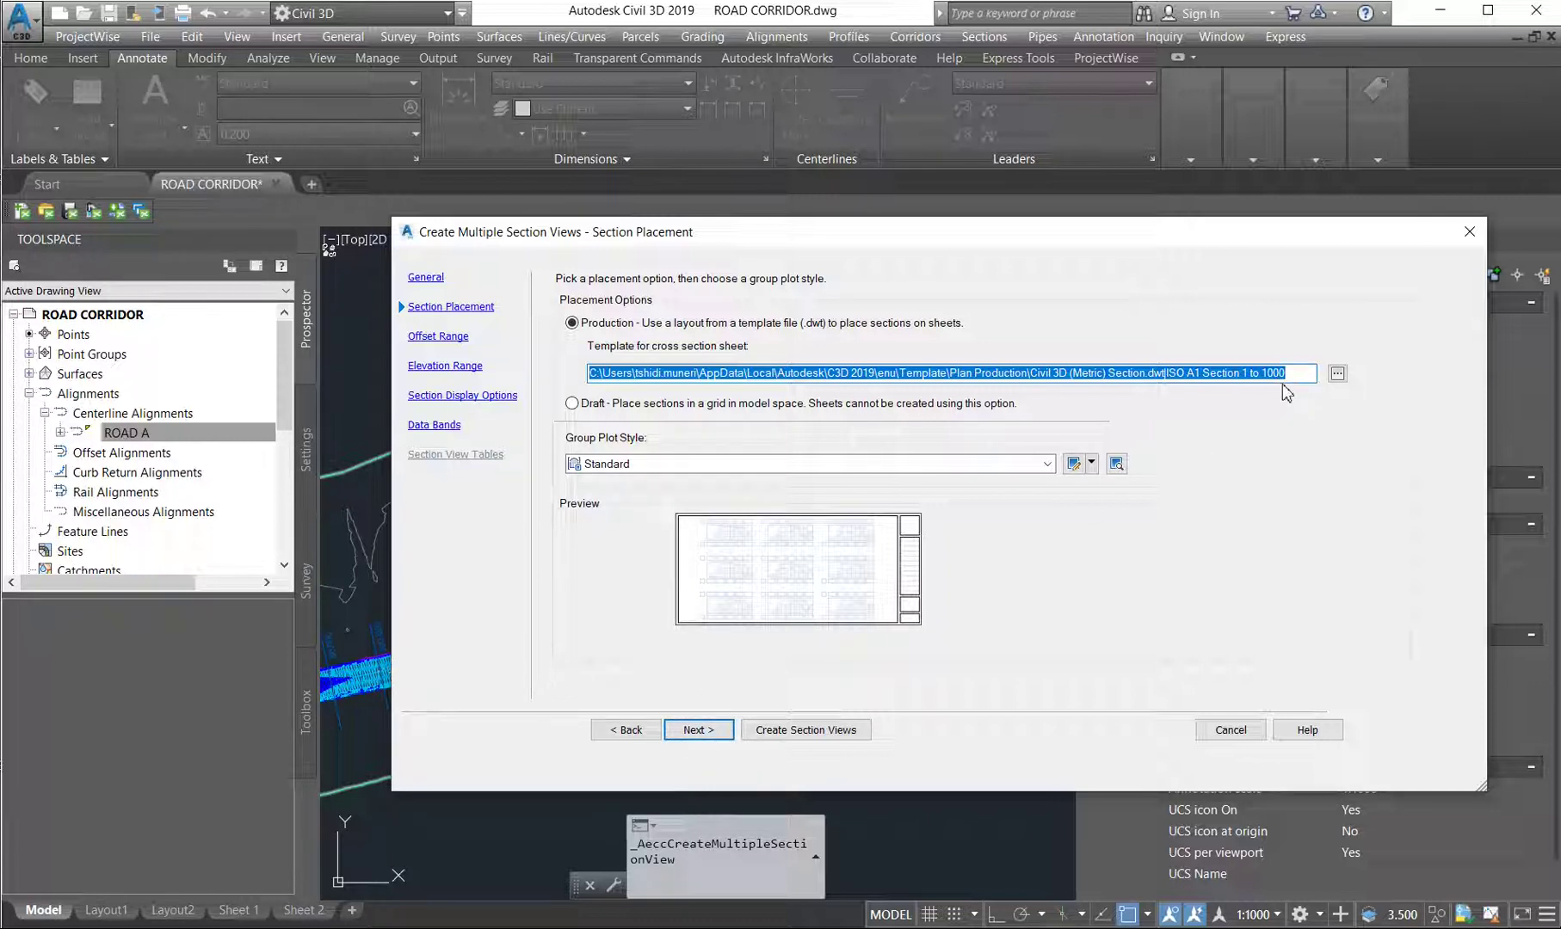
Keep the default Section Placement, Offset Range and Elevation Range settings
click(697, 731)
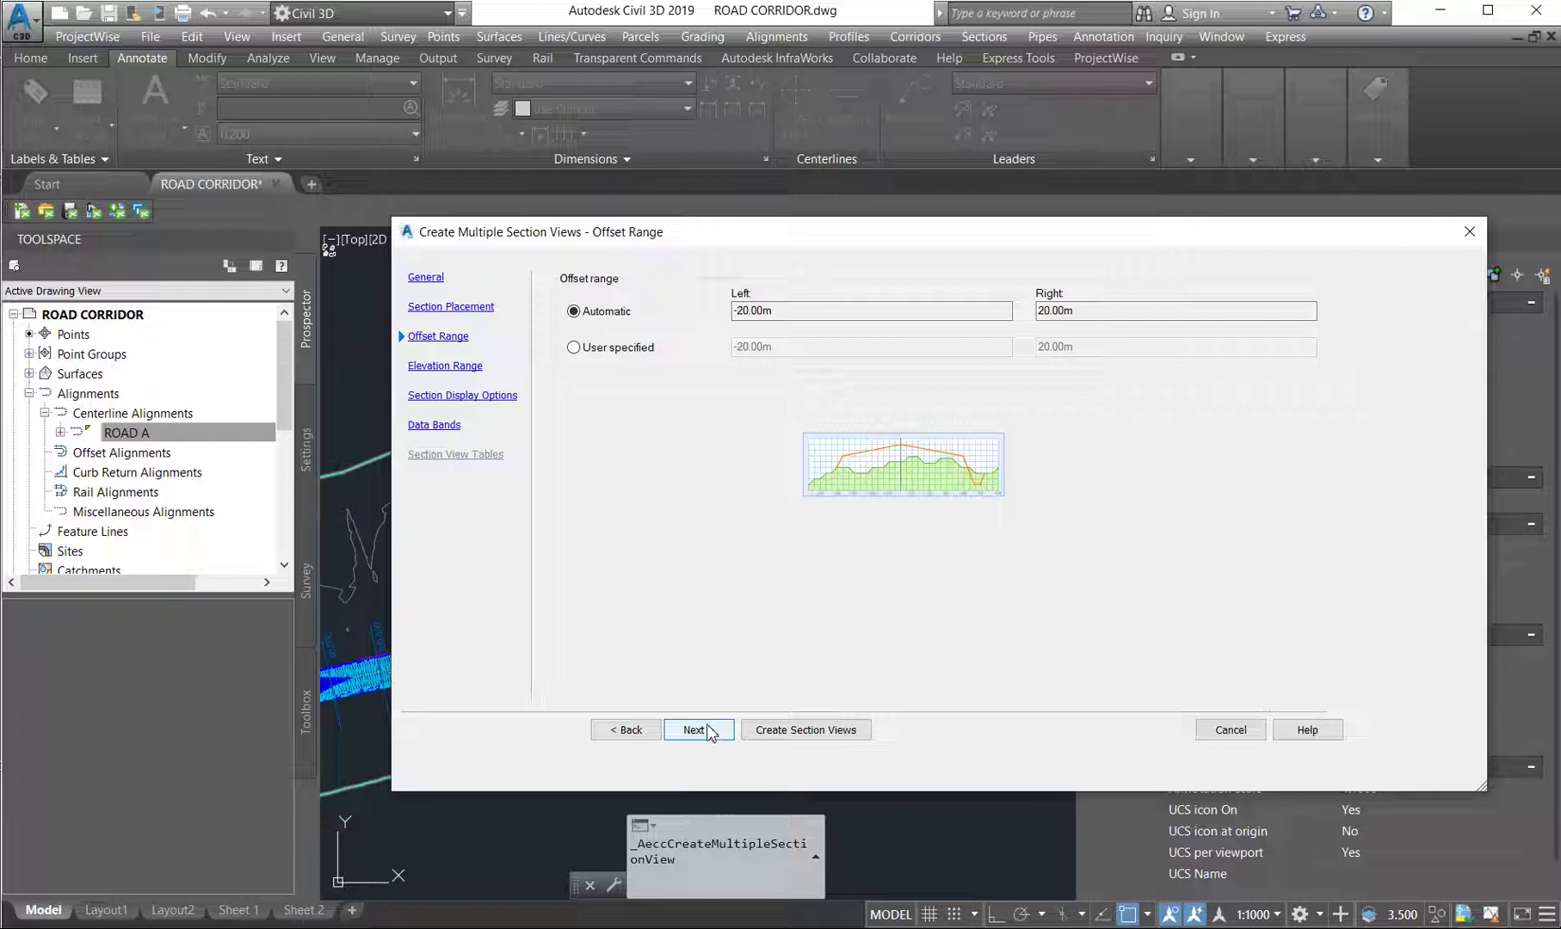
click(697, 730)
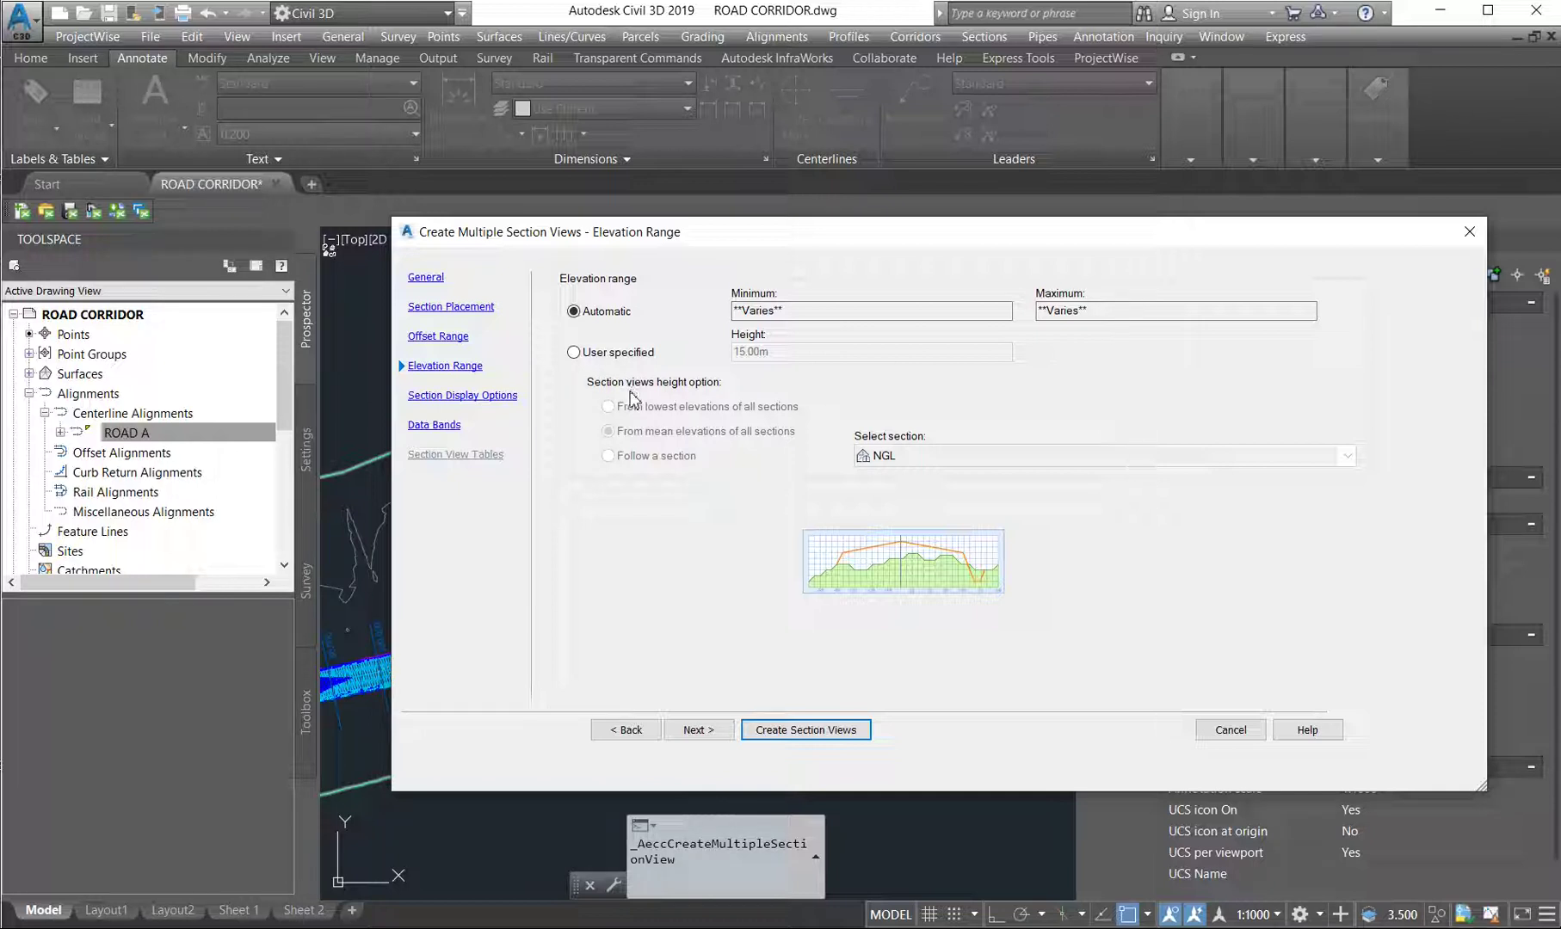
click(712, 735)
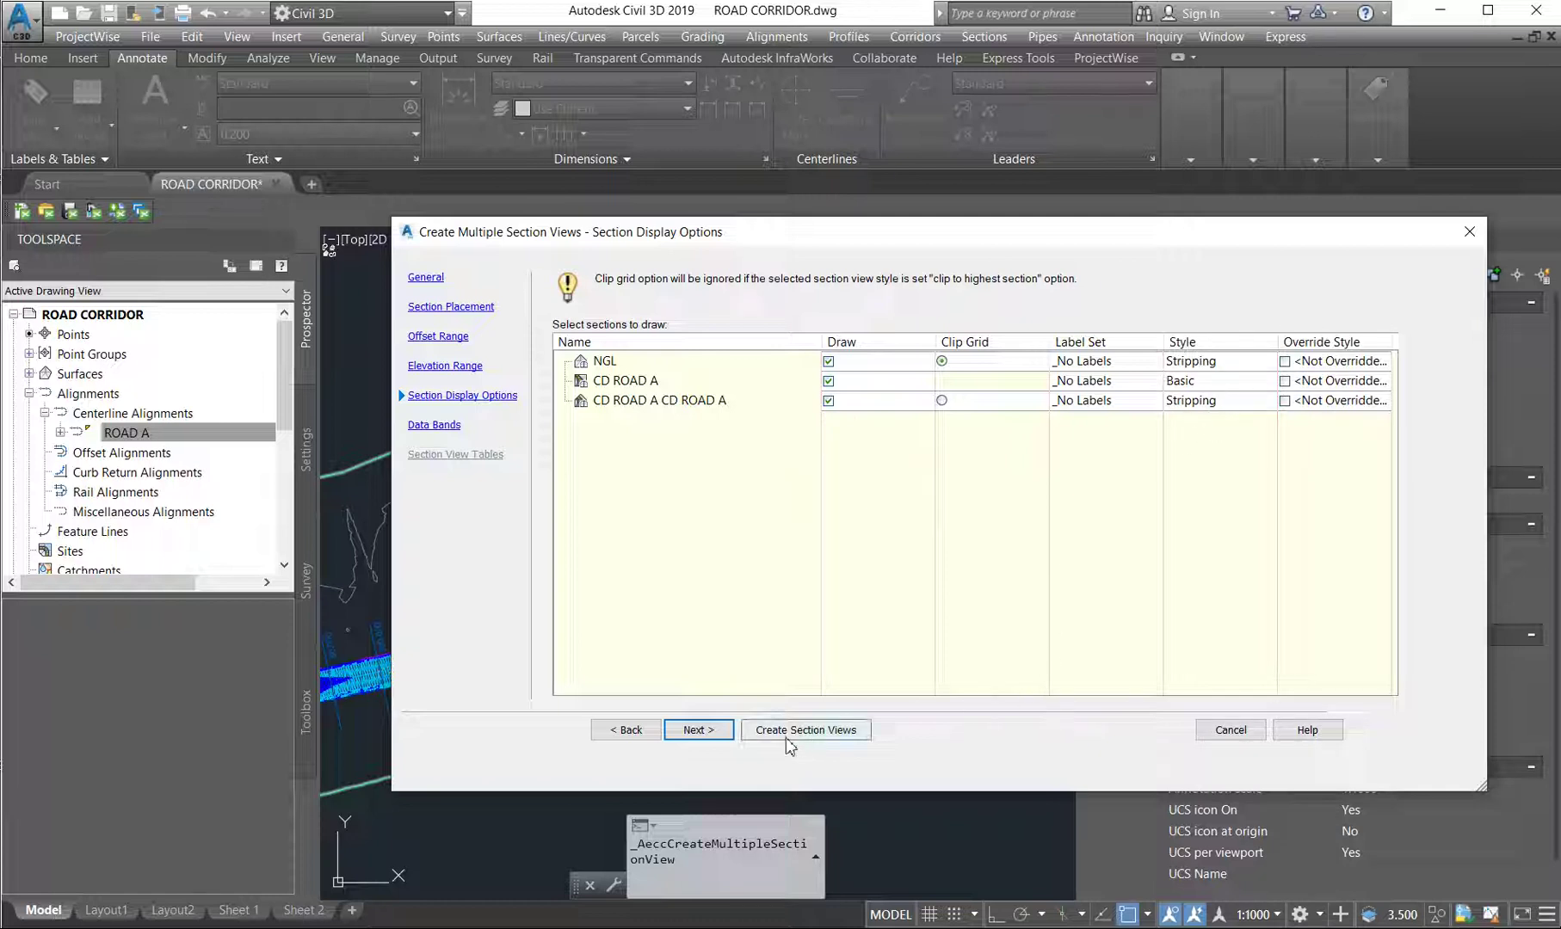
Choose the Major Stations Offset and Elevations band set on the Data Bands page
click(698, 730)
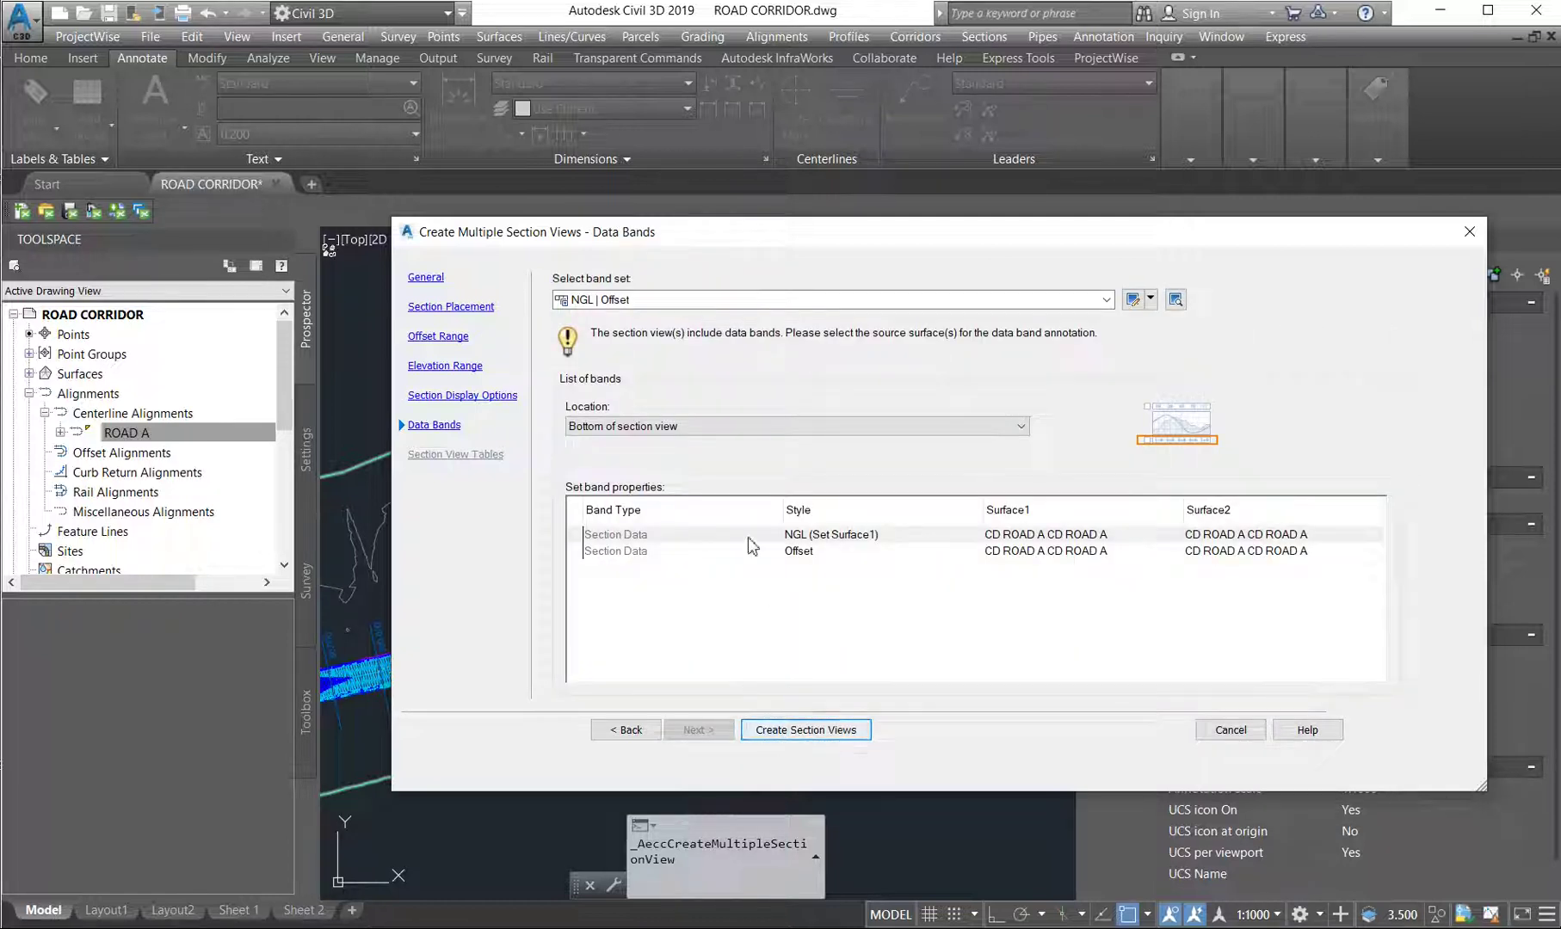
click(621, 301)
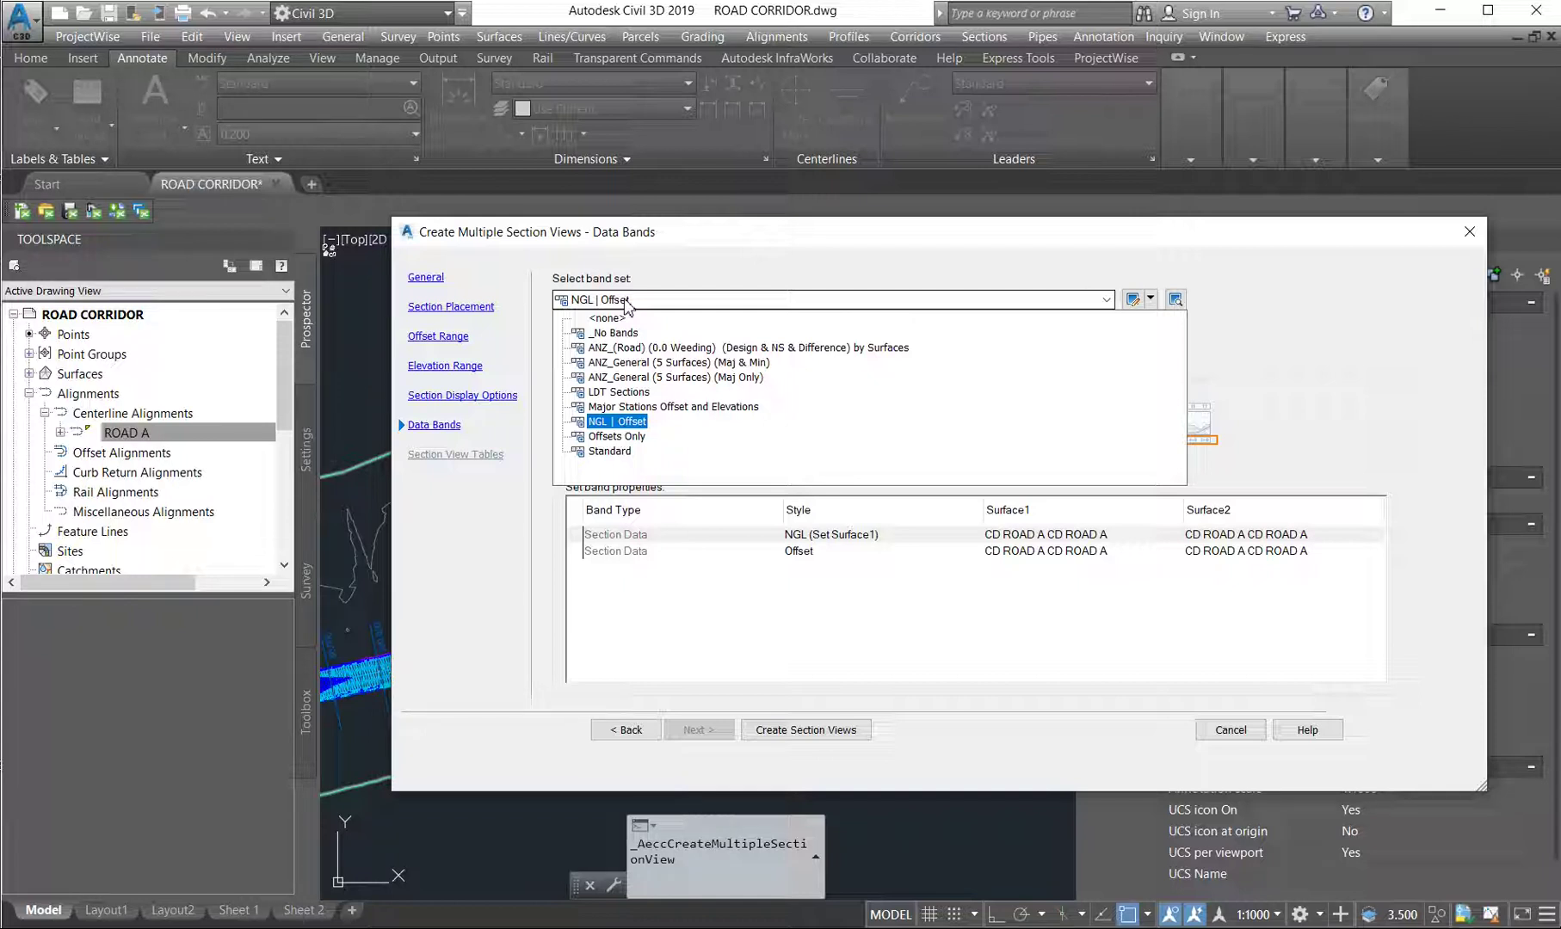
click(692, 408)
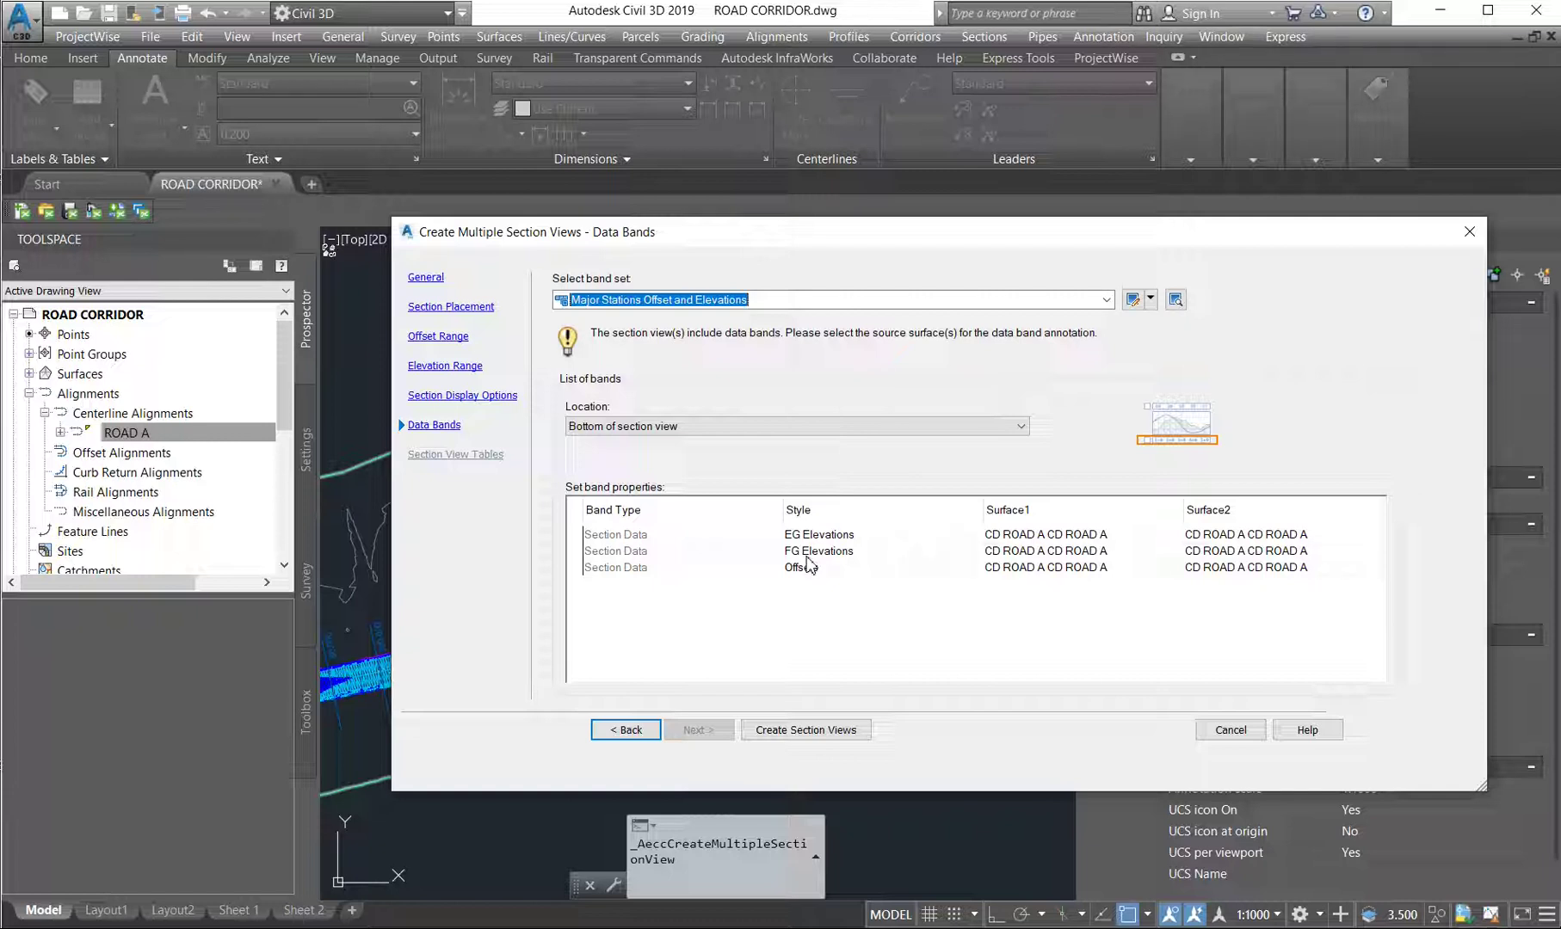
Create the section views at a picked origin beside the corridor and zoom in to inspect them
click(796, 729)
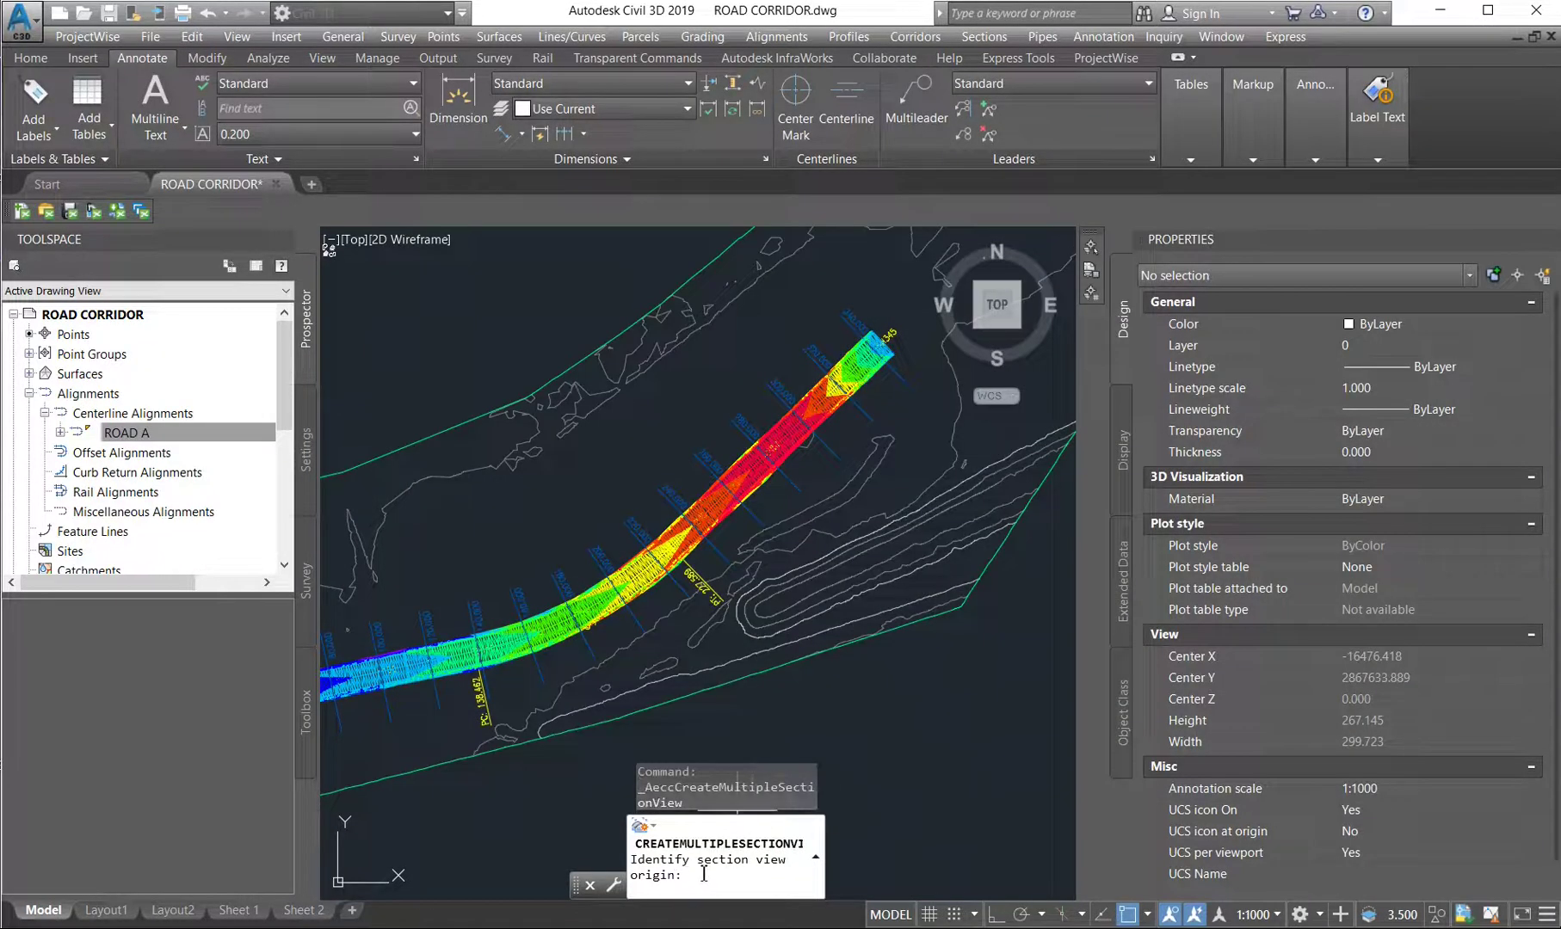
scroll(656, 561, down, 5)
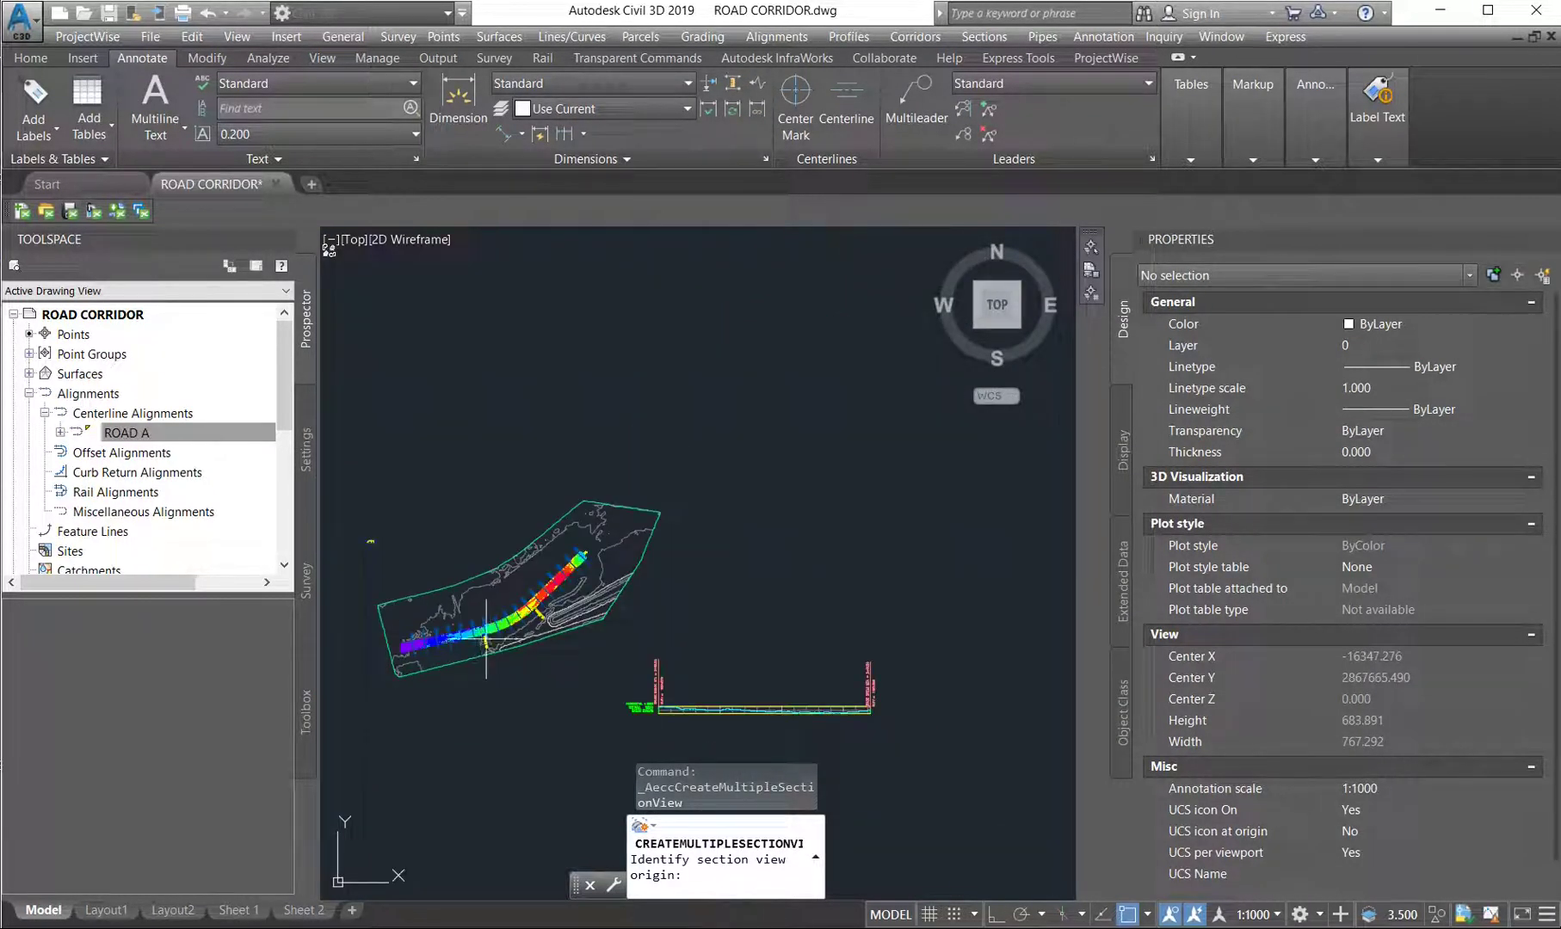
scroll(656, 561, up, 2)
click(691, 499)
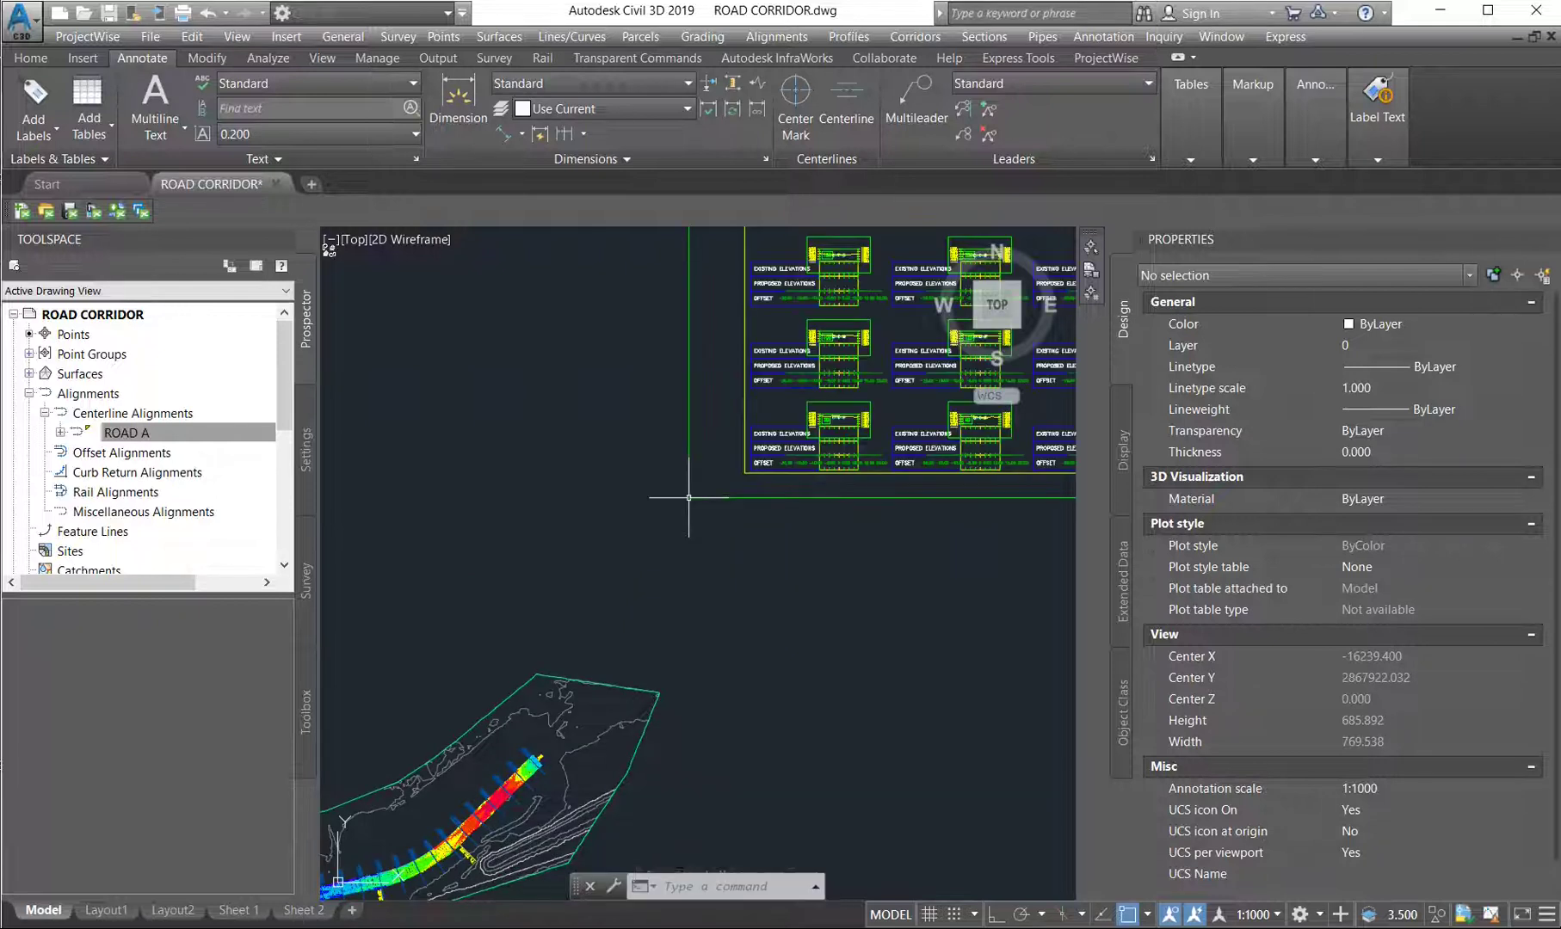
scroll(724, 439, up, 4)
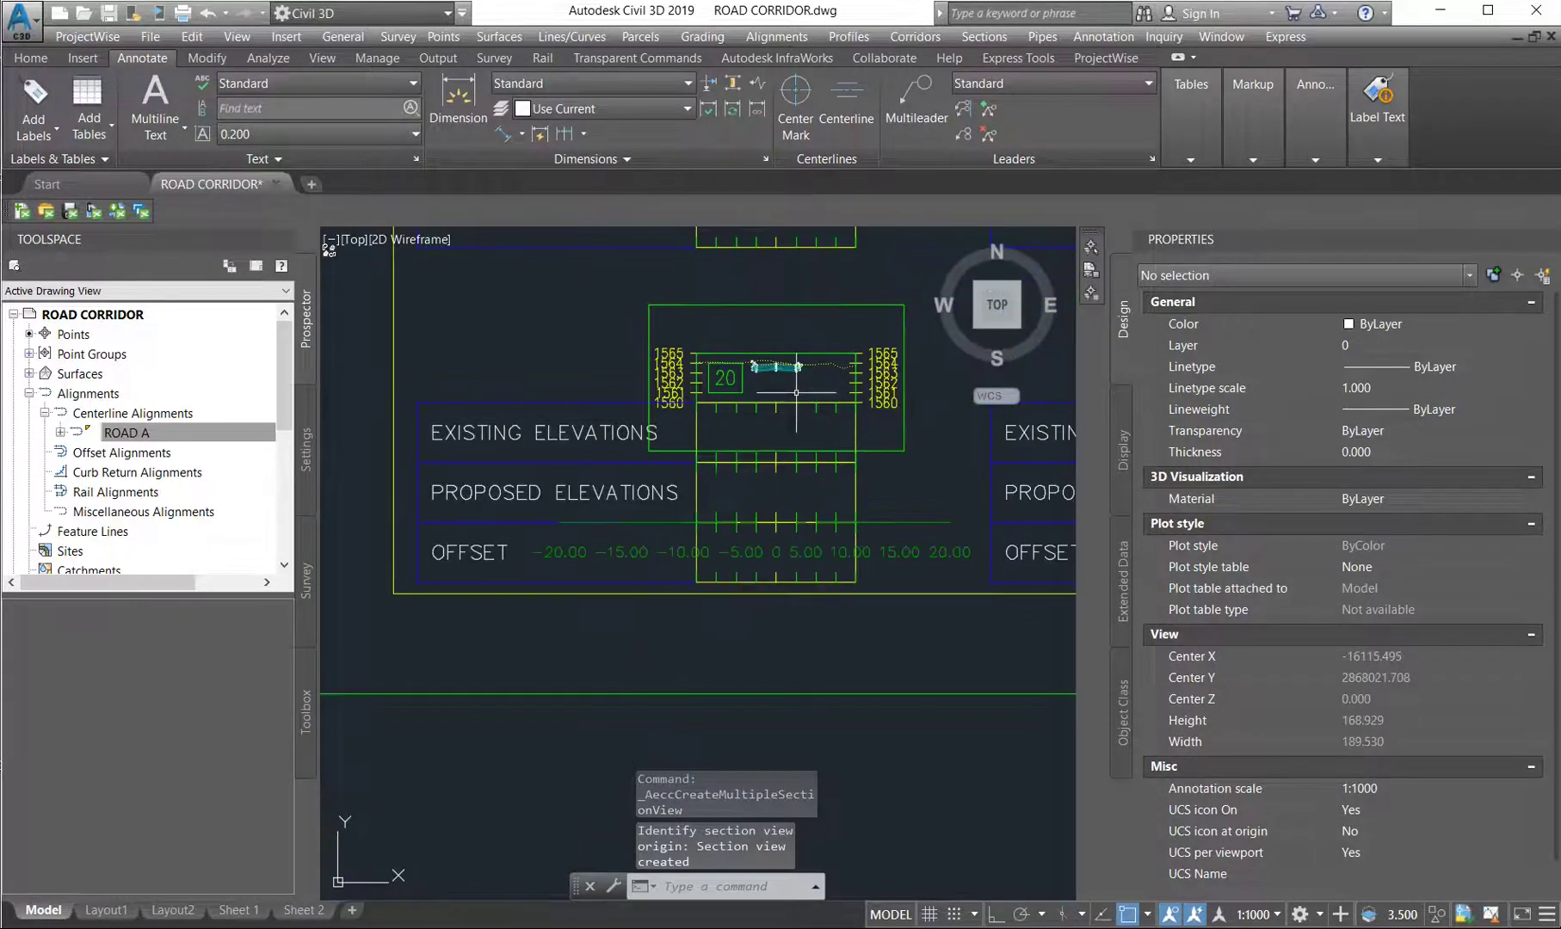
scroll(724, 440, down, 4)
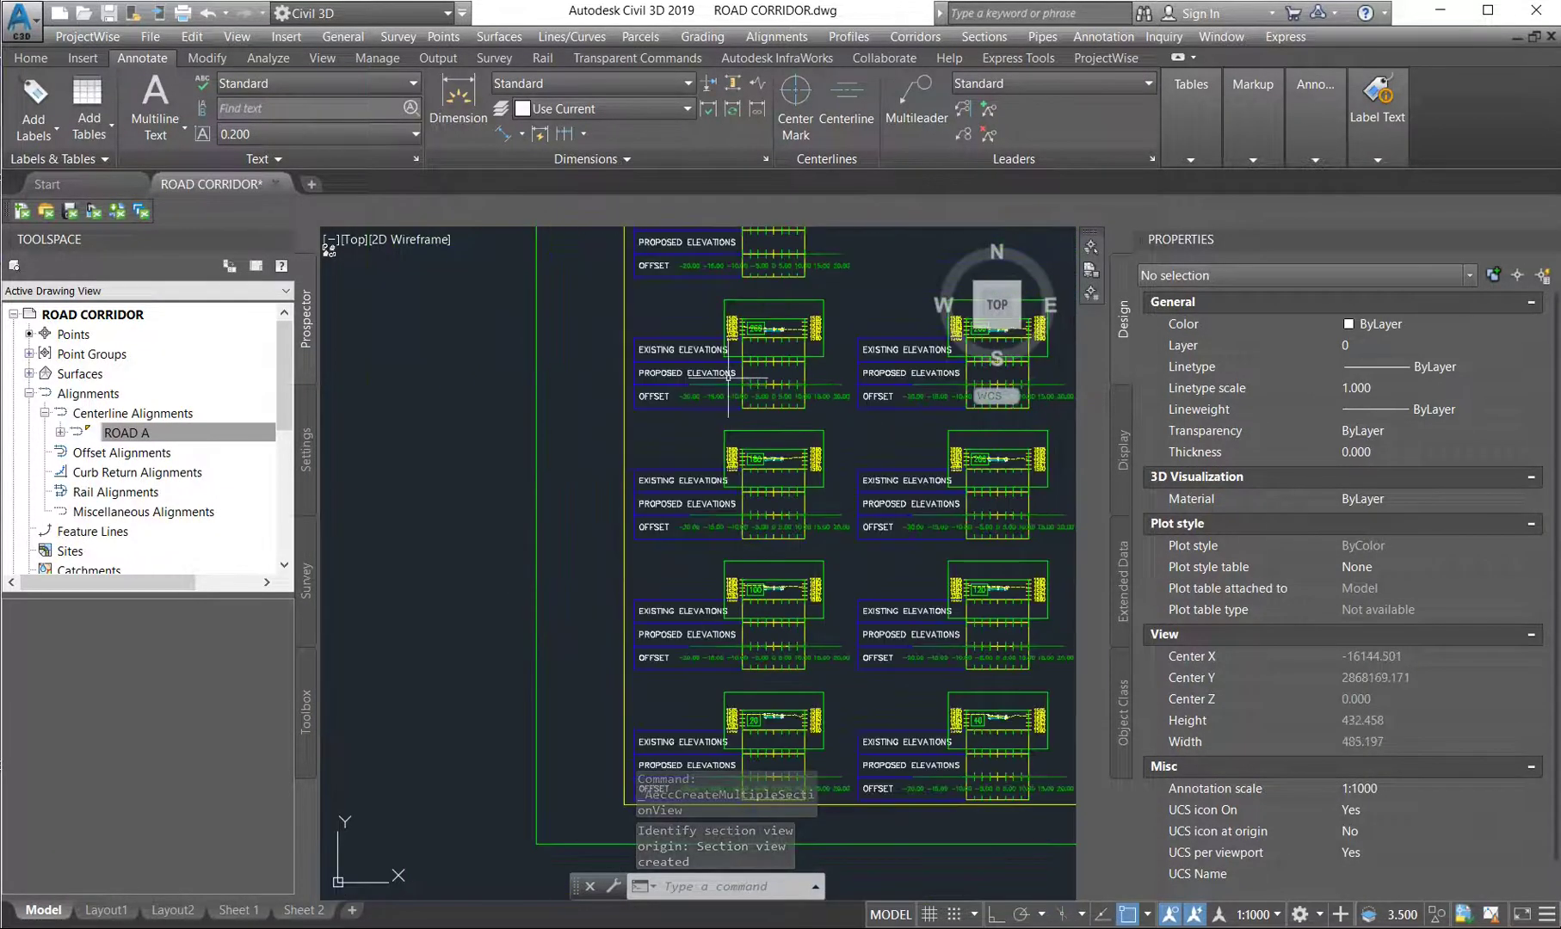
scroll(731, 464, up, 5)
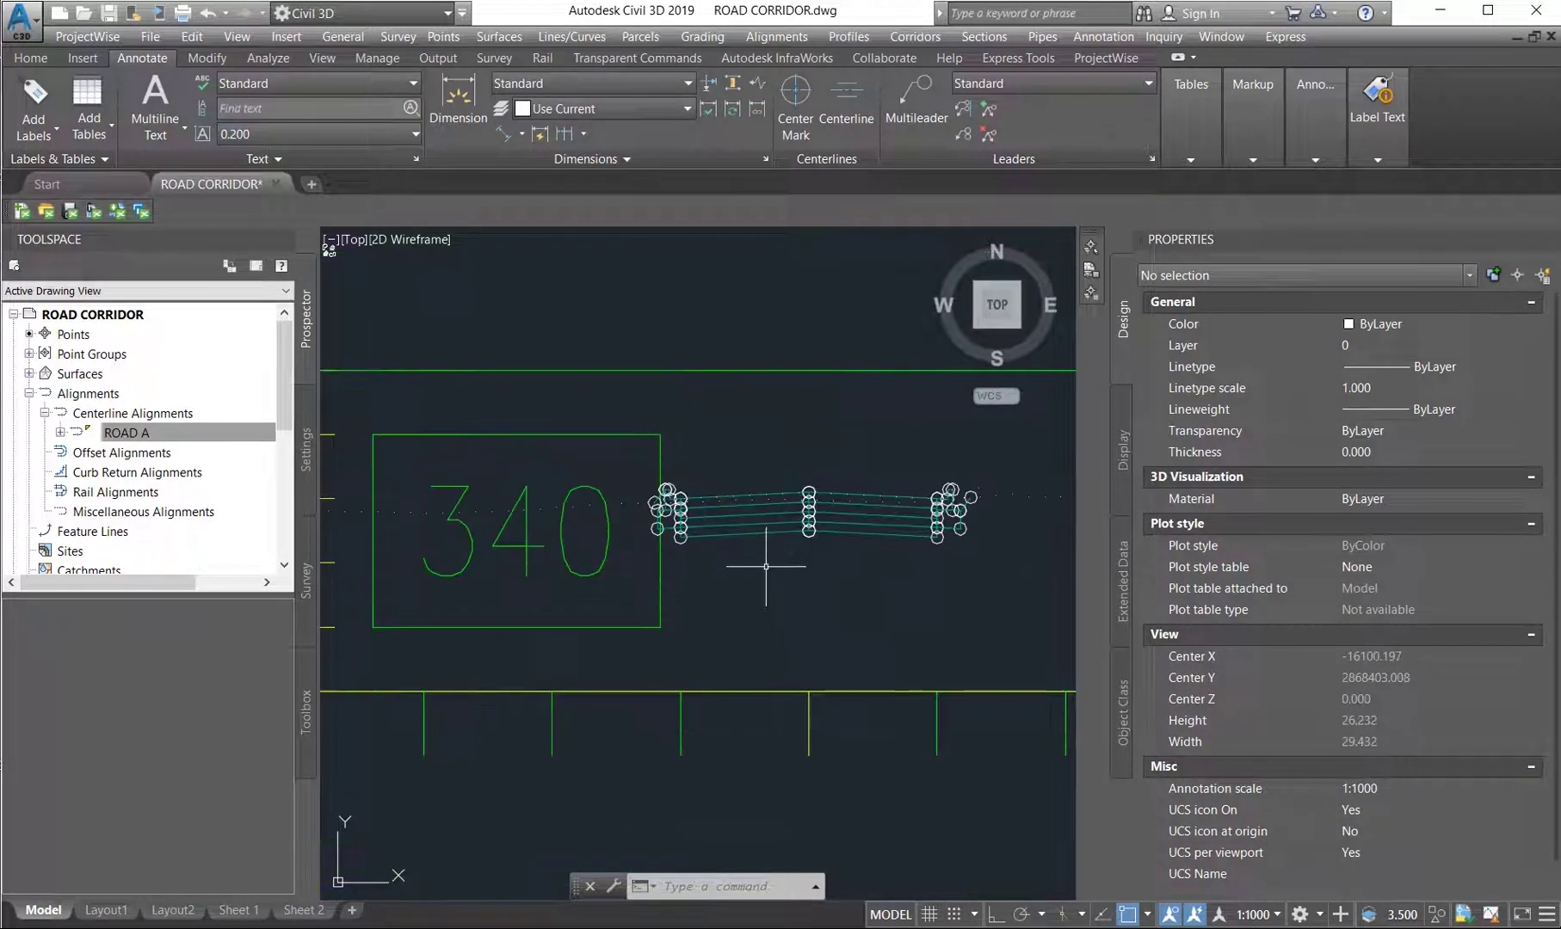
scroll(755, 509, up, 8)
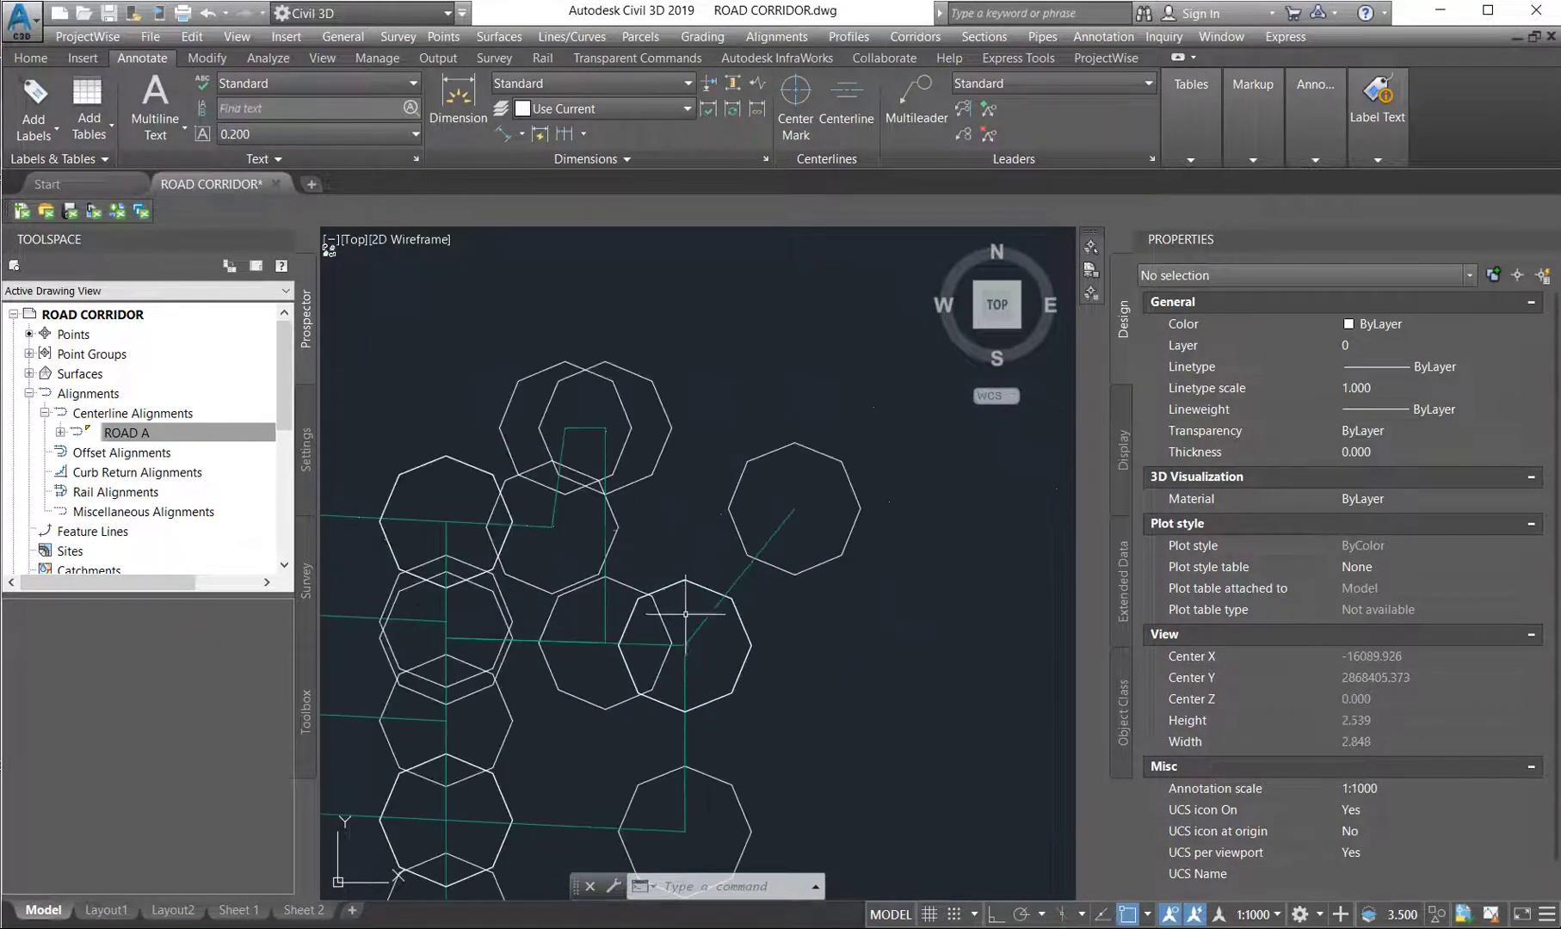
scroll(568, 558, down, 5)
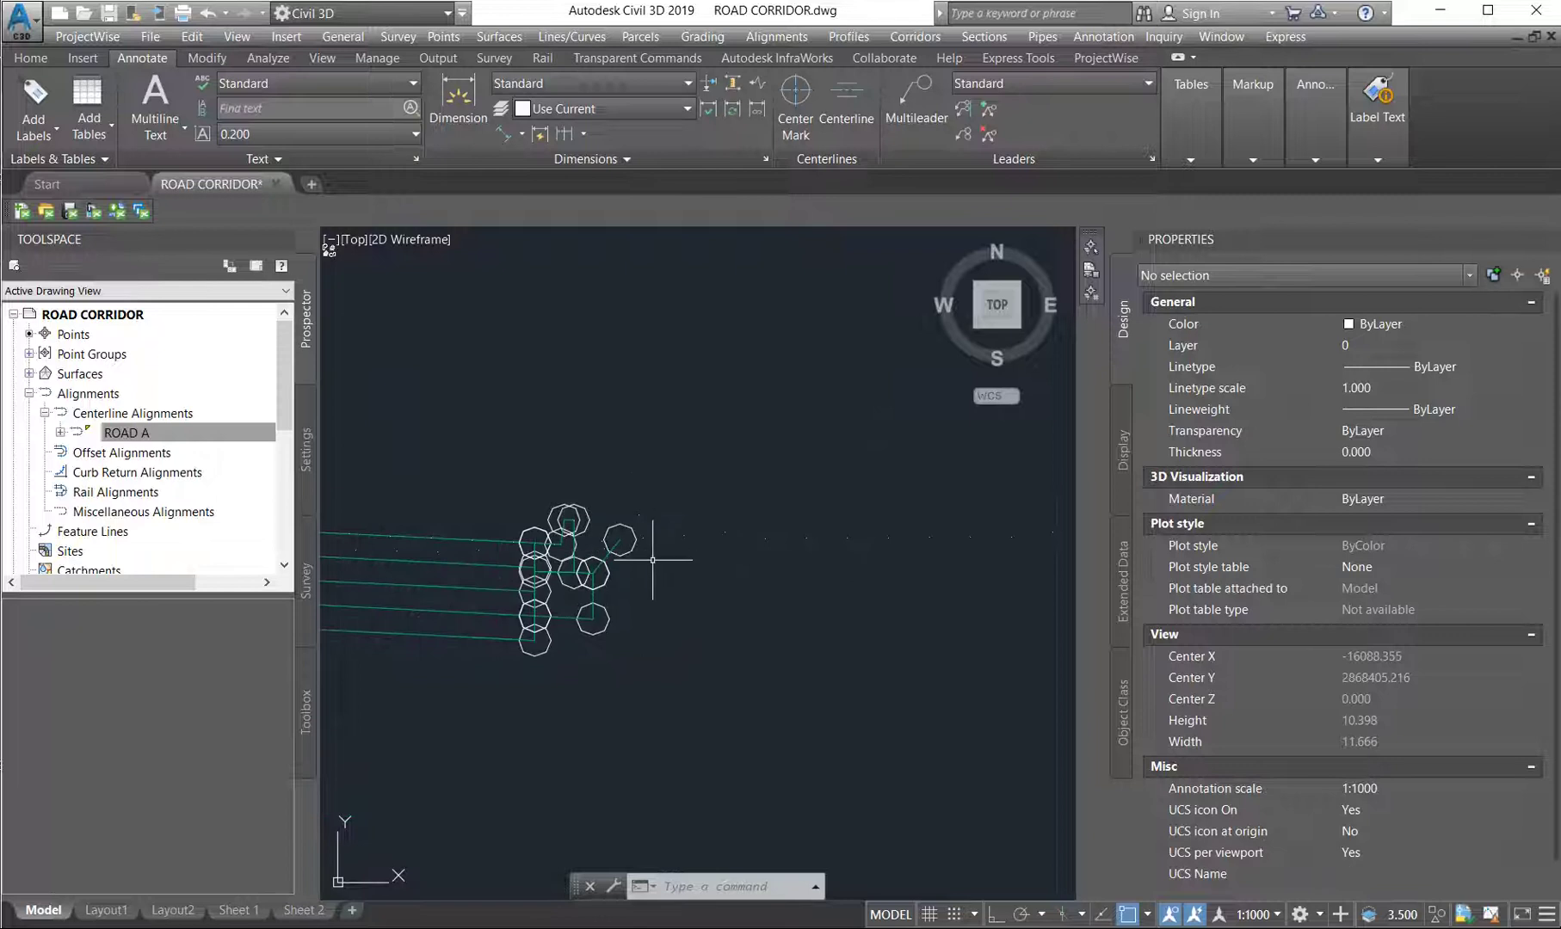
middle_drag(550, 600, 813, 591)
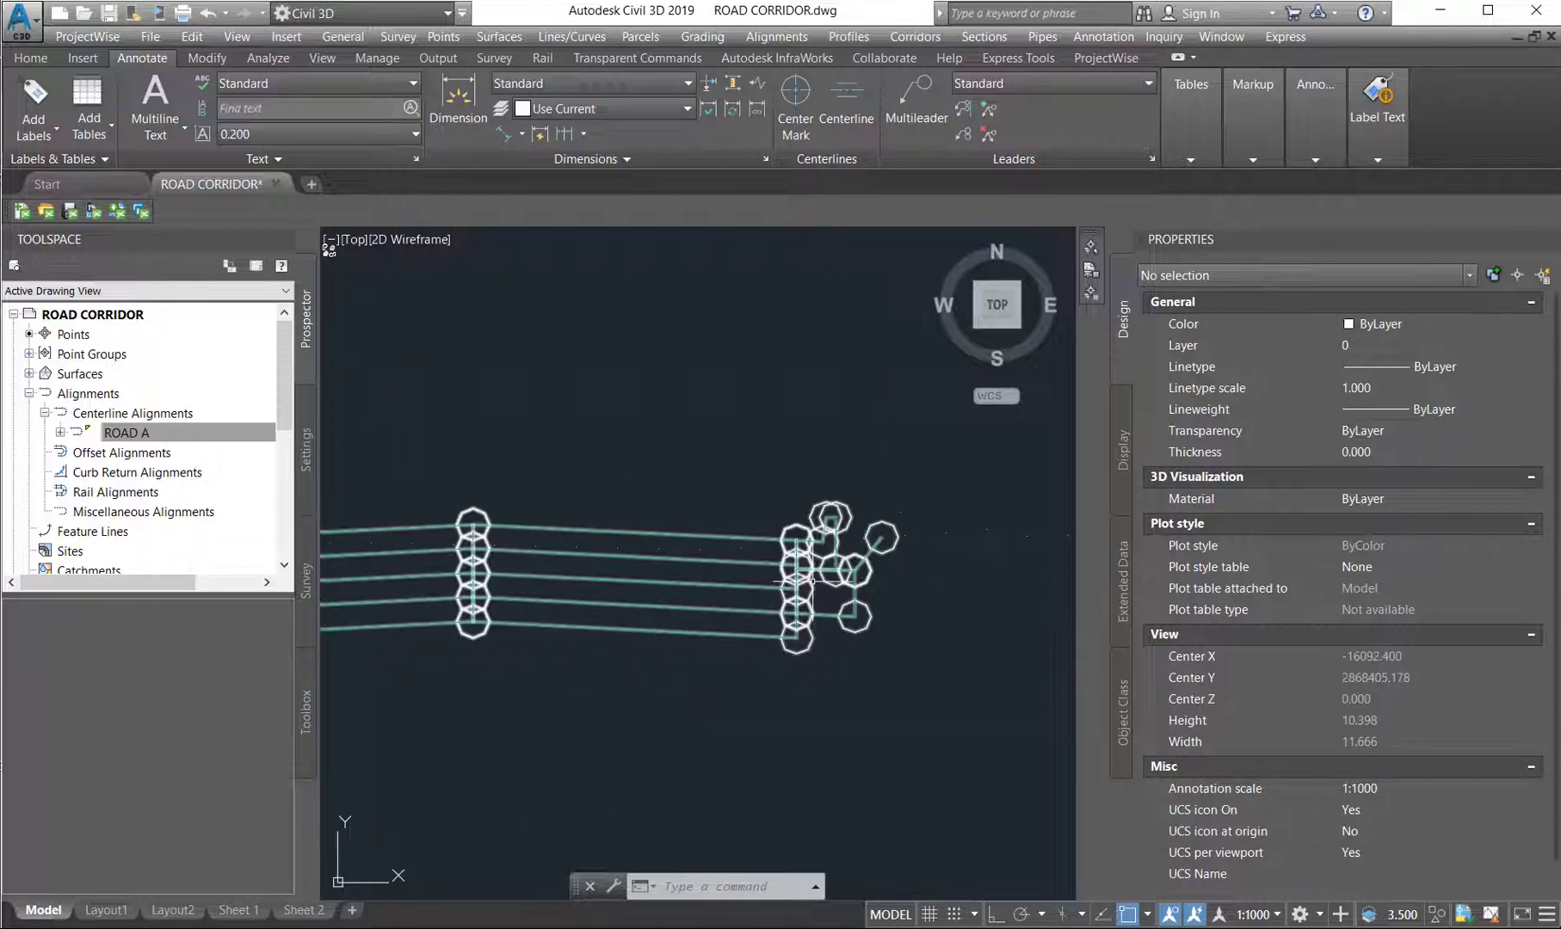
scroll(683, 567, down, 2)
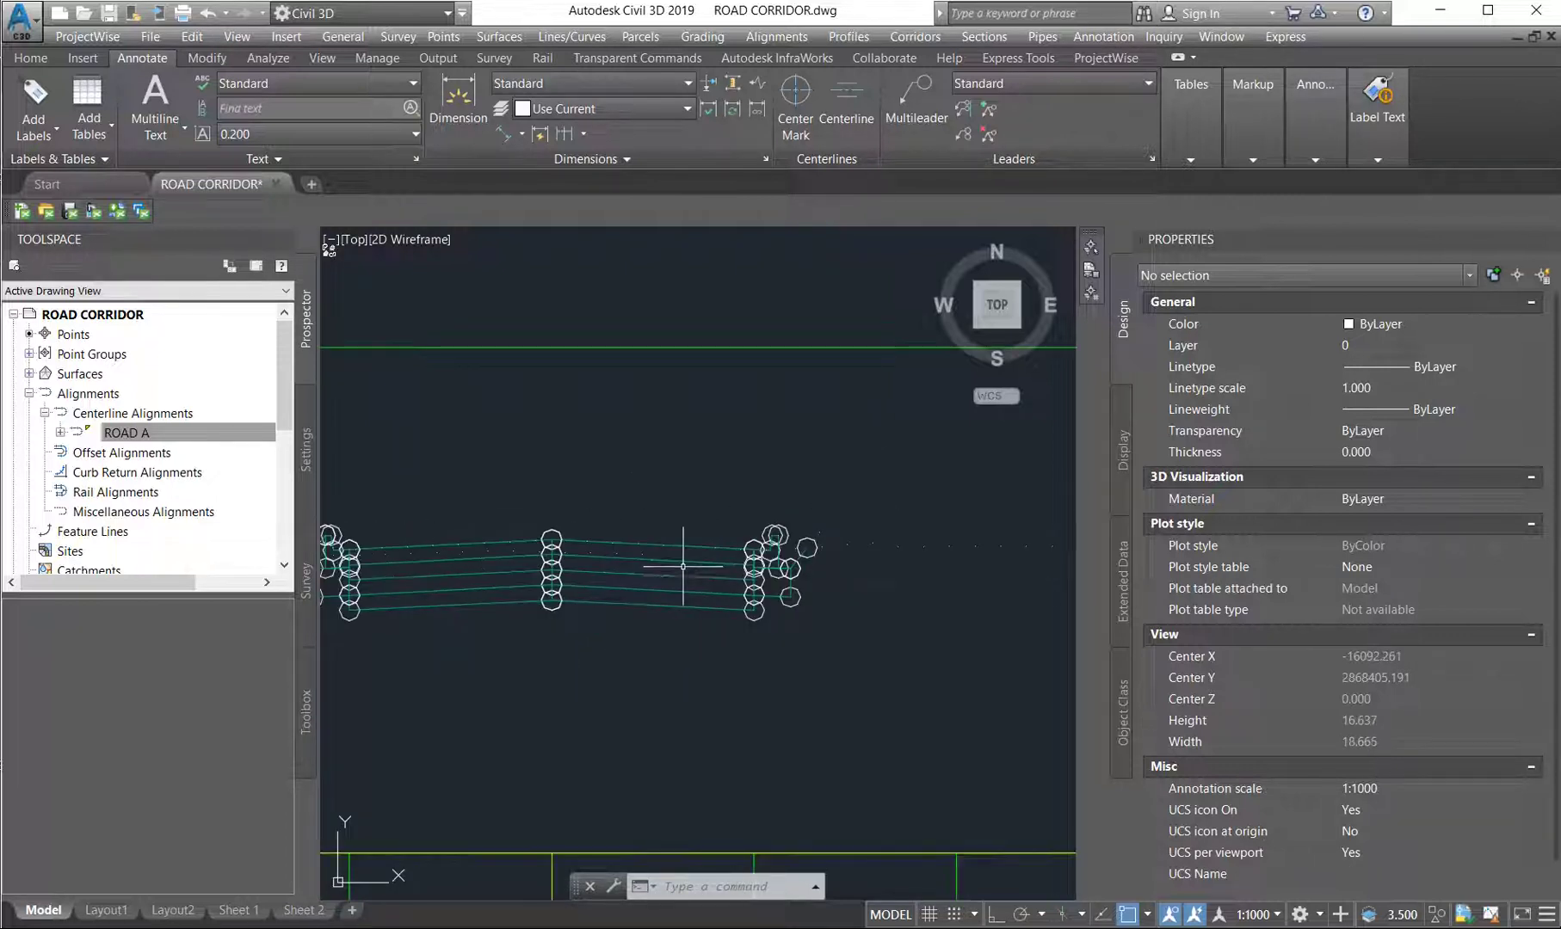
Set the station 3+40 NGL section line's style to NGL in Properties
key(Escape)
click(924, 561)
click(891, 517)
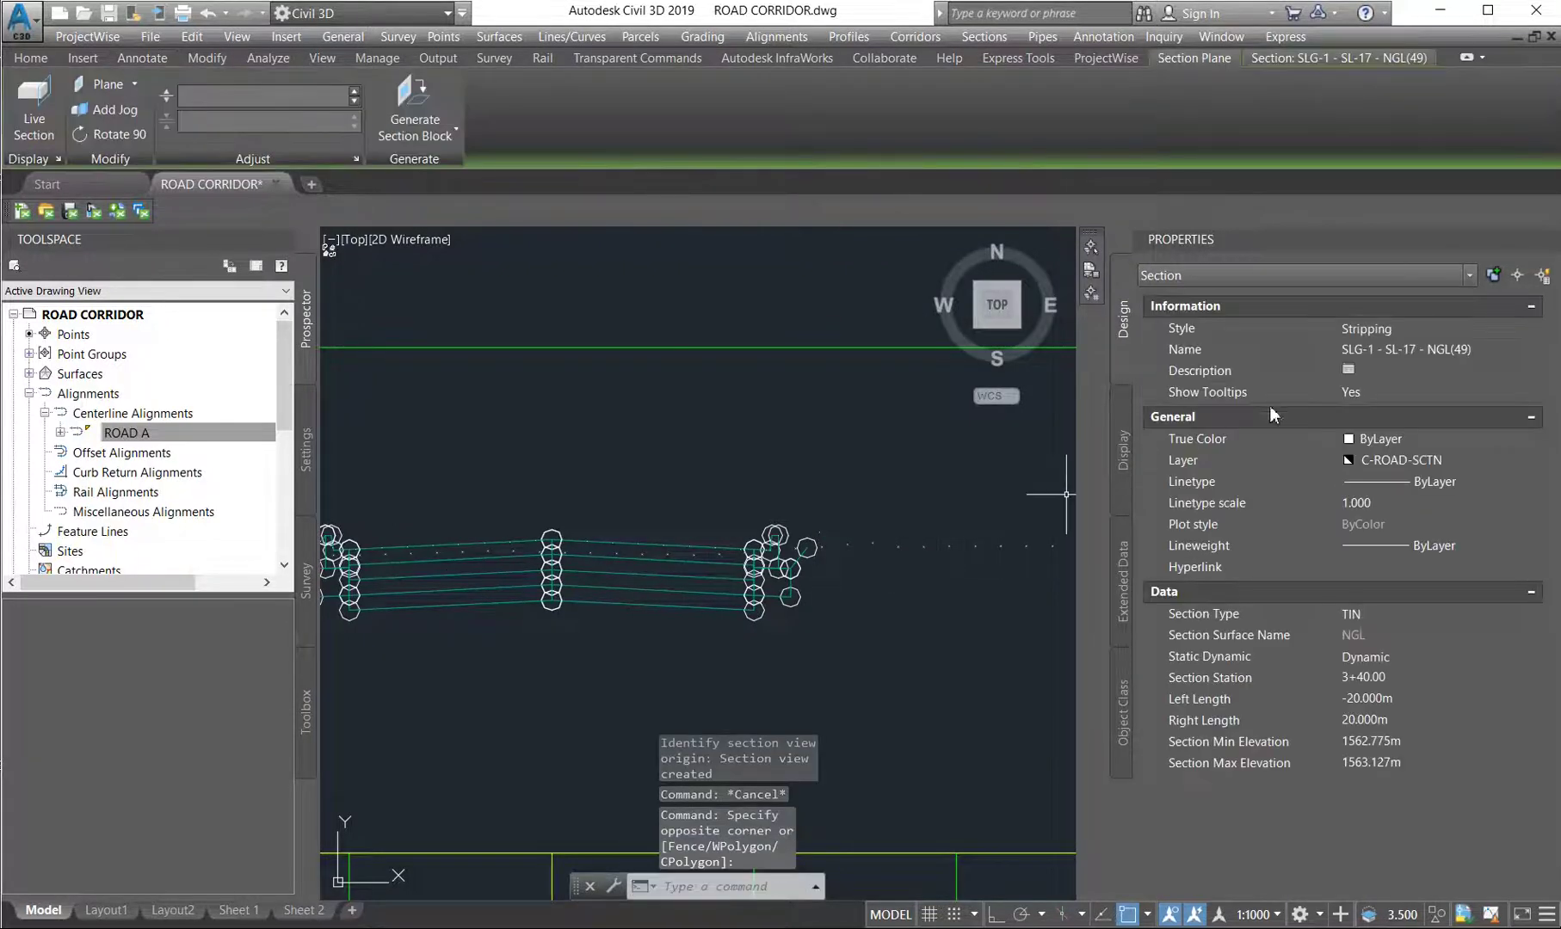
click(1382, 329)
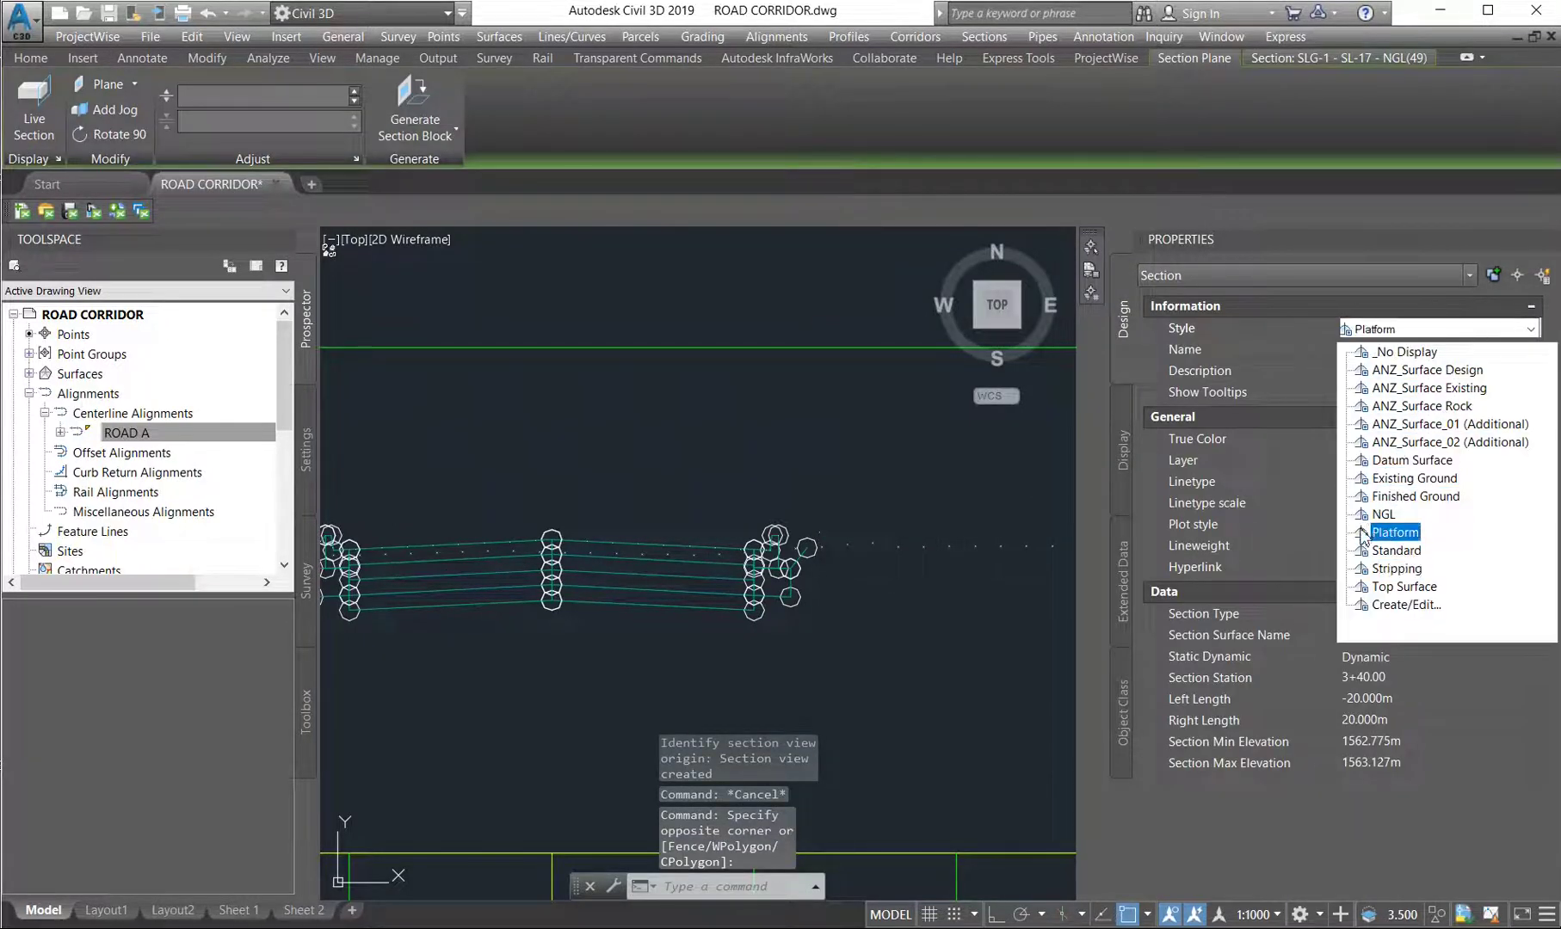
click(1384, 513)
key(Escape)
Pan and zoom to the station 340 section view to check its elevation labels
middle_drag(561, 557, 729, 572)
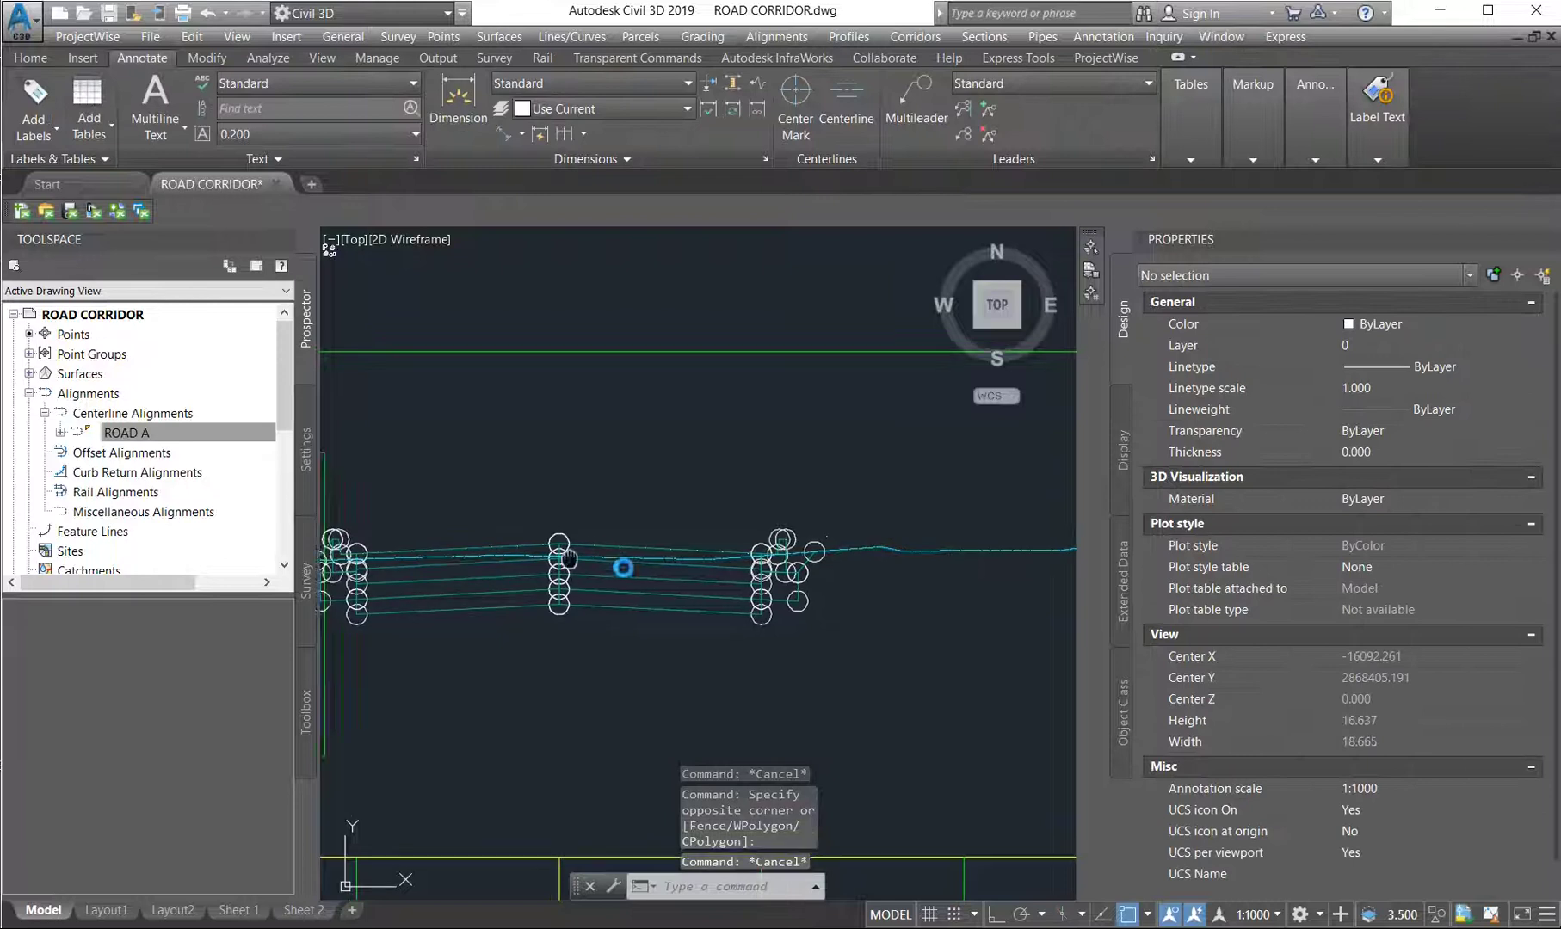
scroll(520, 572, up, 6)
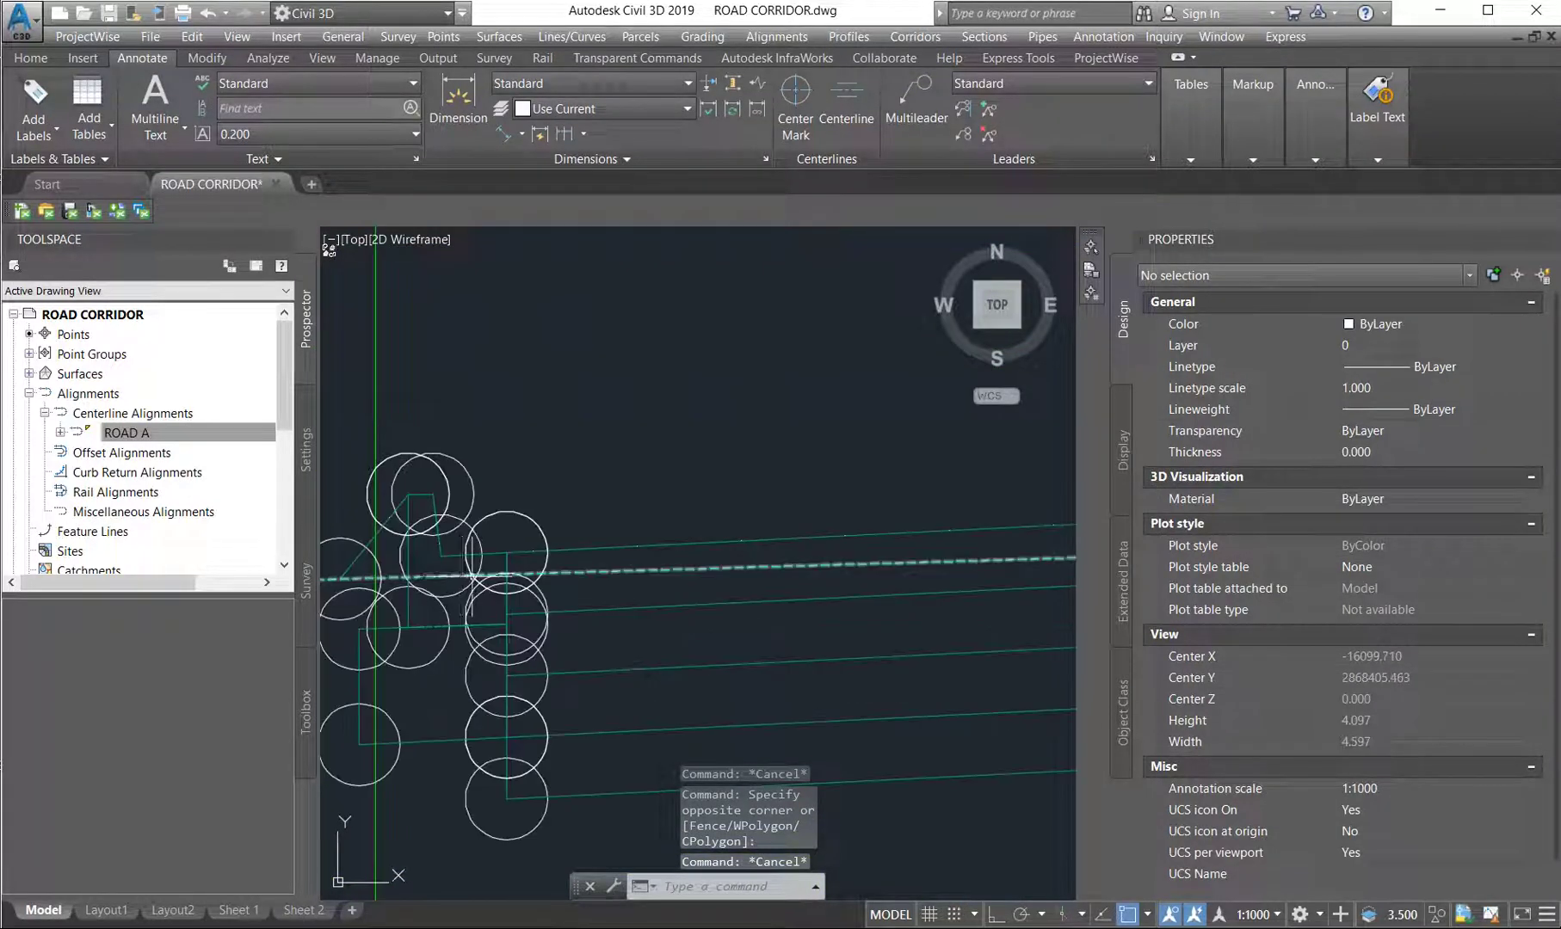
scroll(407, 578, down, 2)
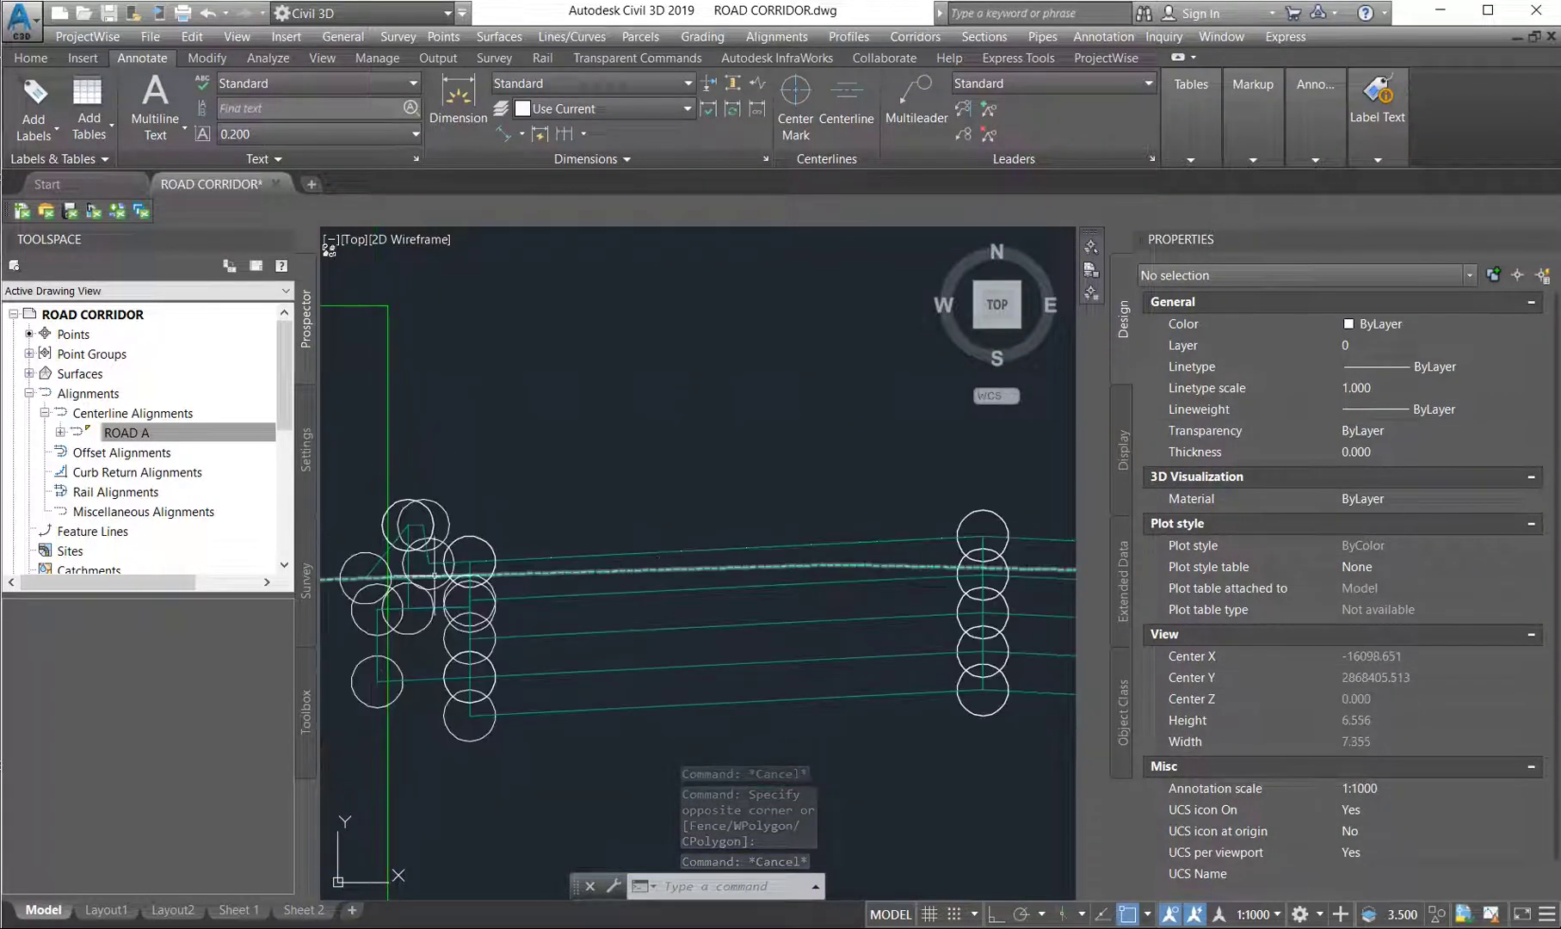
middle_drag(989, 570, 462, 551)
middle_drag(725, 533, 621, 553)
middle_drag(828, 534, 603, 555)
scroll(671, 546, up, 2)
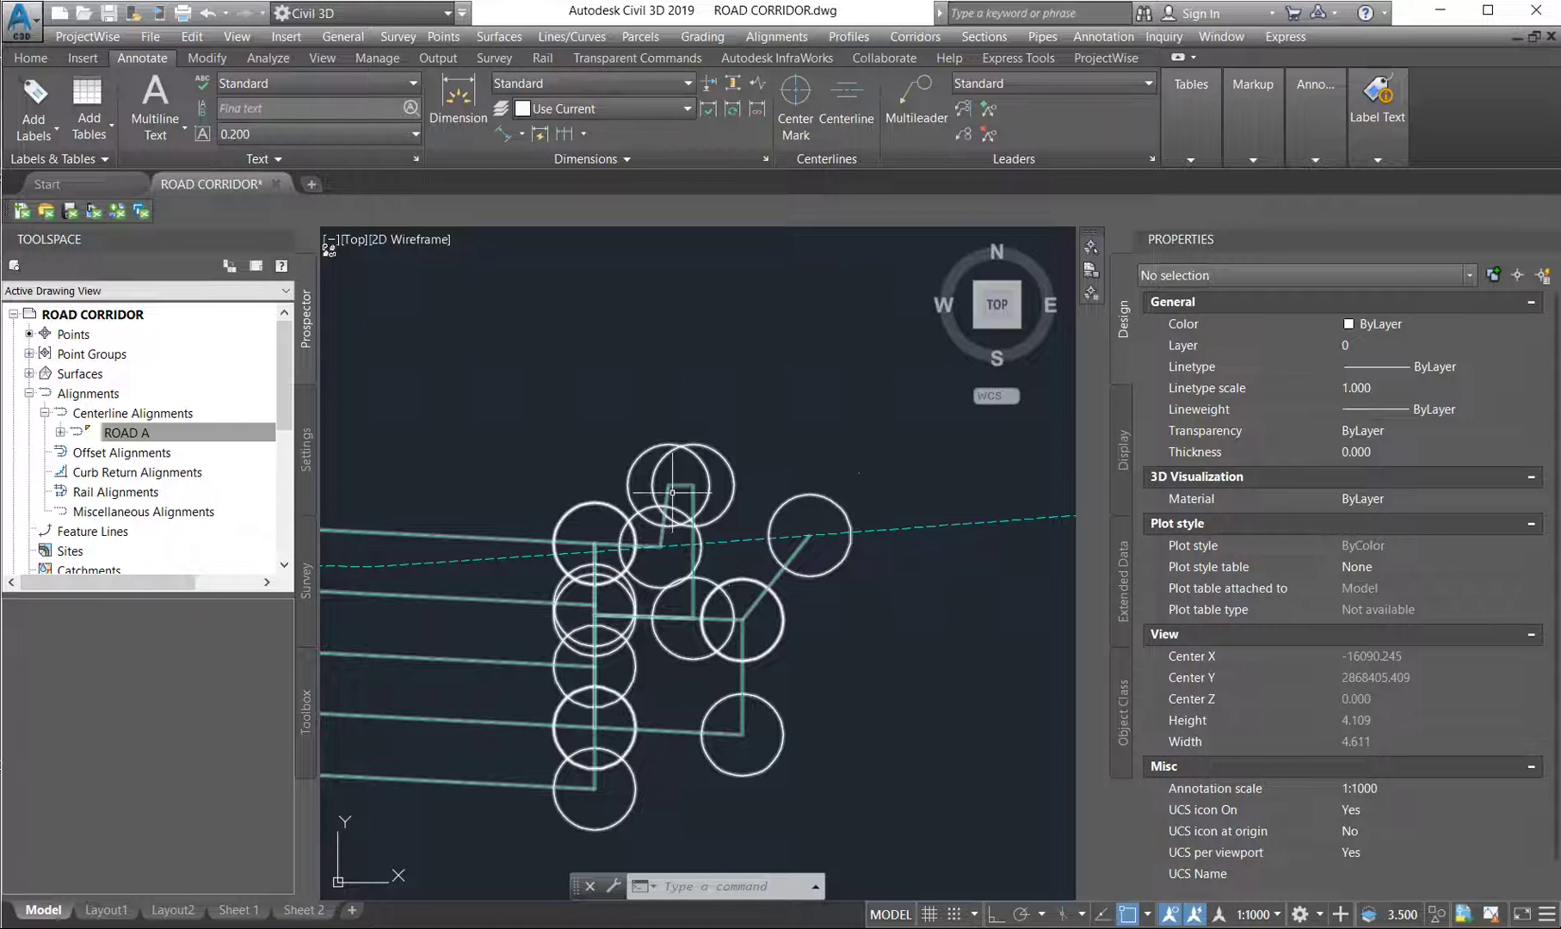
scroll(654, 493, down, 8)
middle_drag(540, 714, 861, 839)
scroll(632, 559, down, 4)
middle_drag(665, 811, 833, 600)
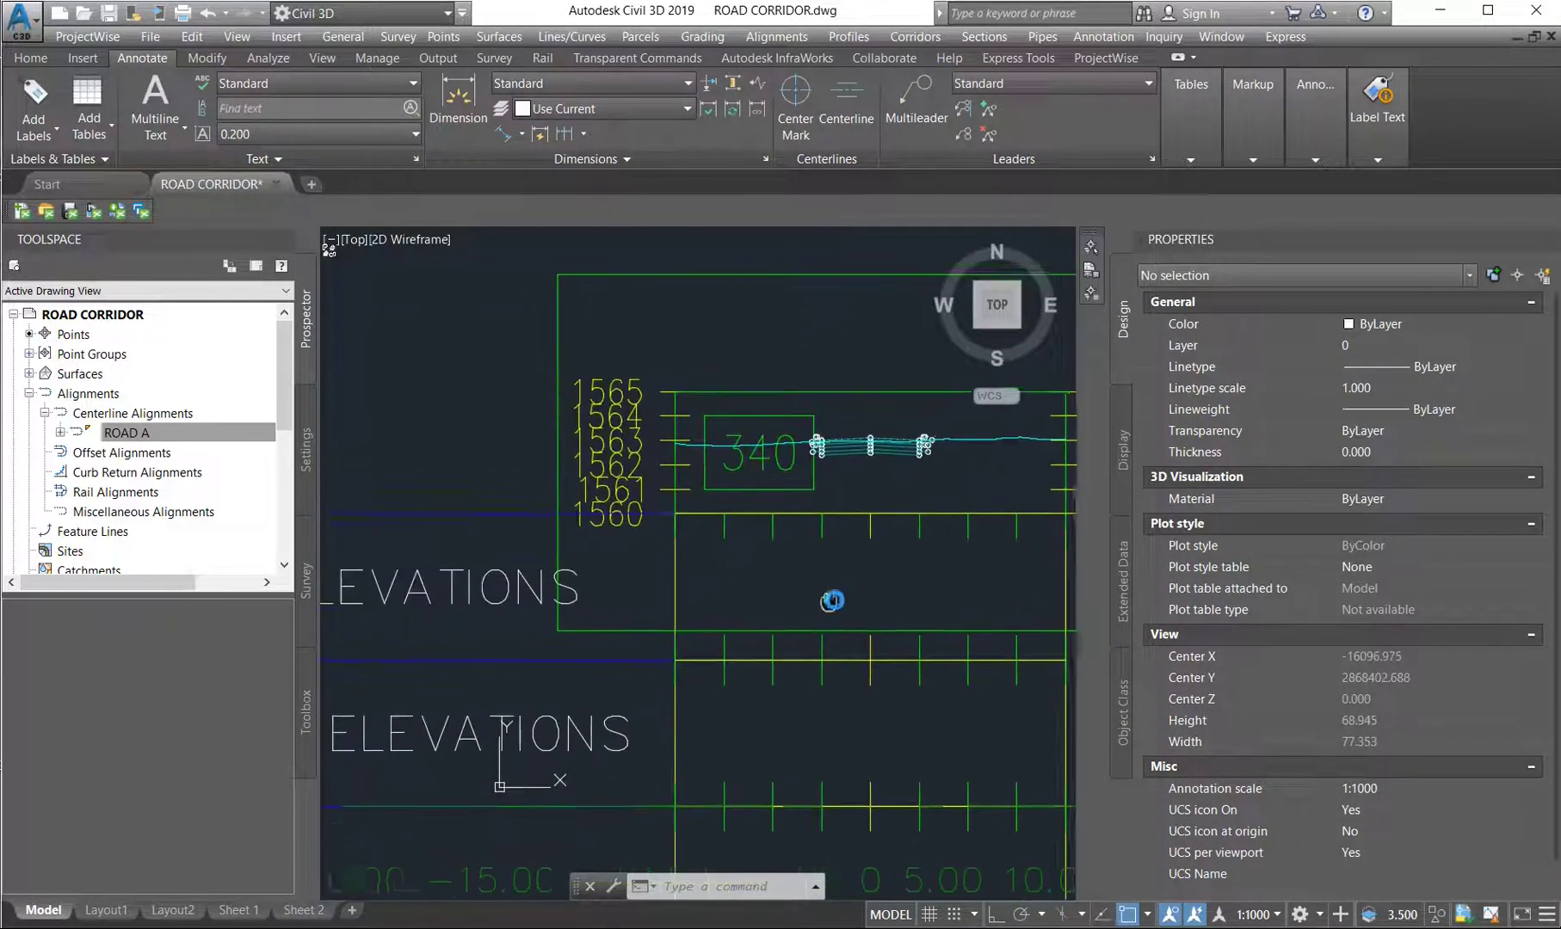
scroll(833, 600, down, 2)
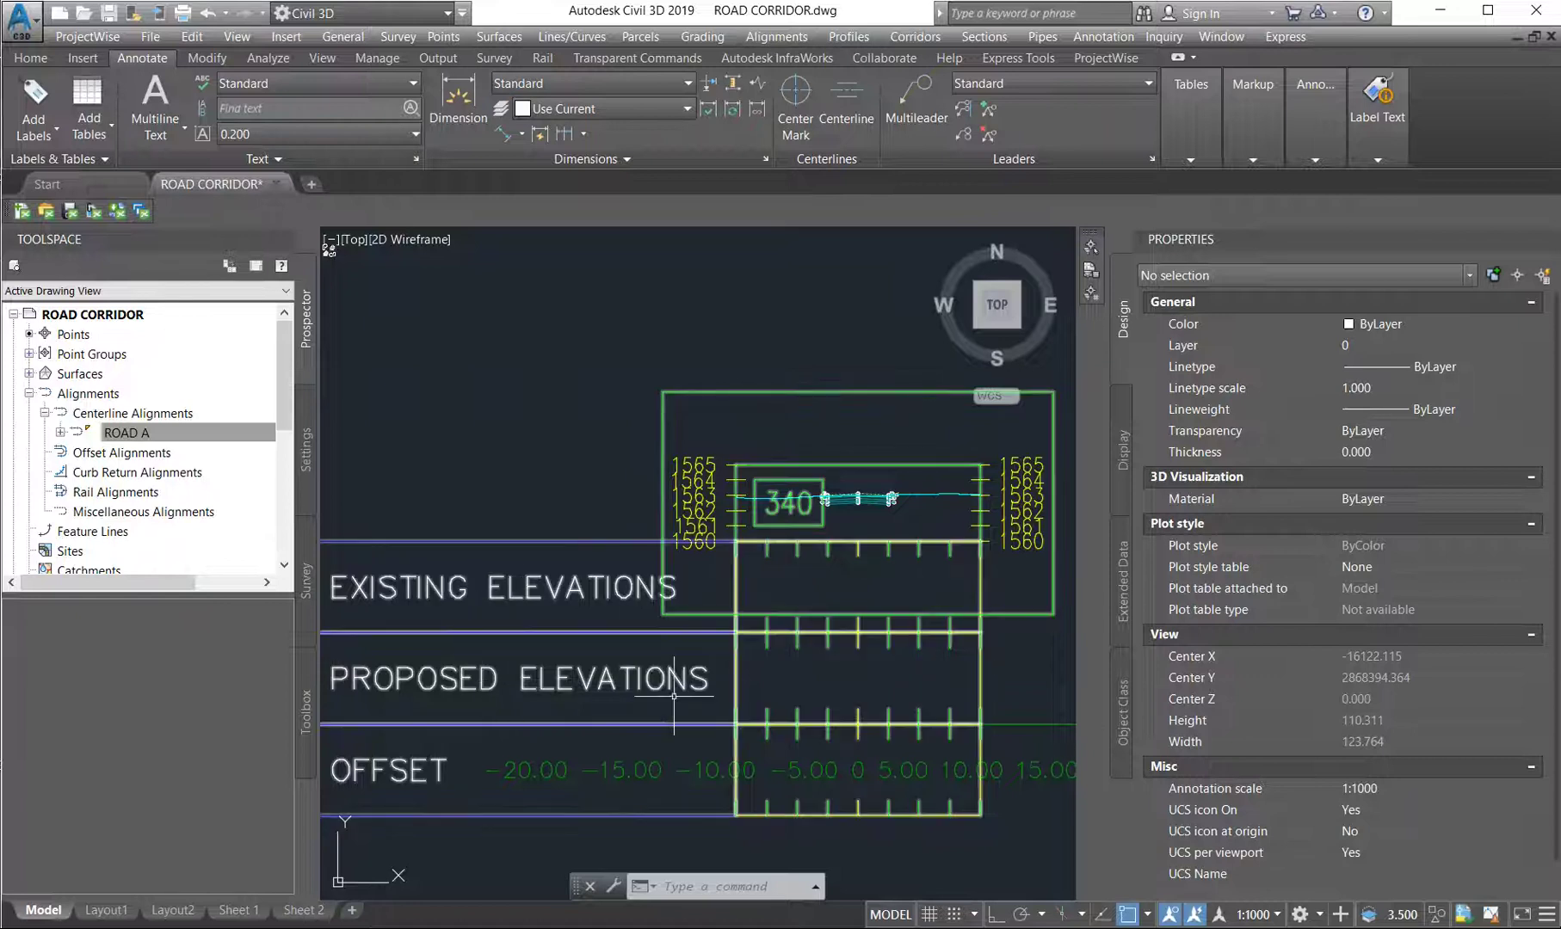
scroll(808, 681, up, 2)
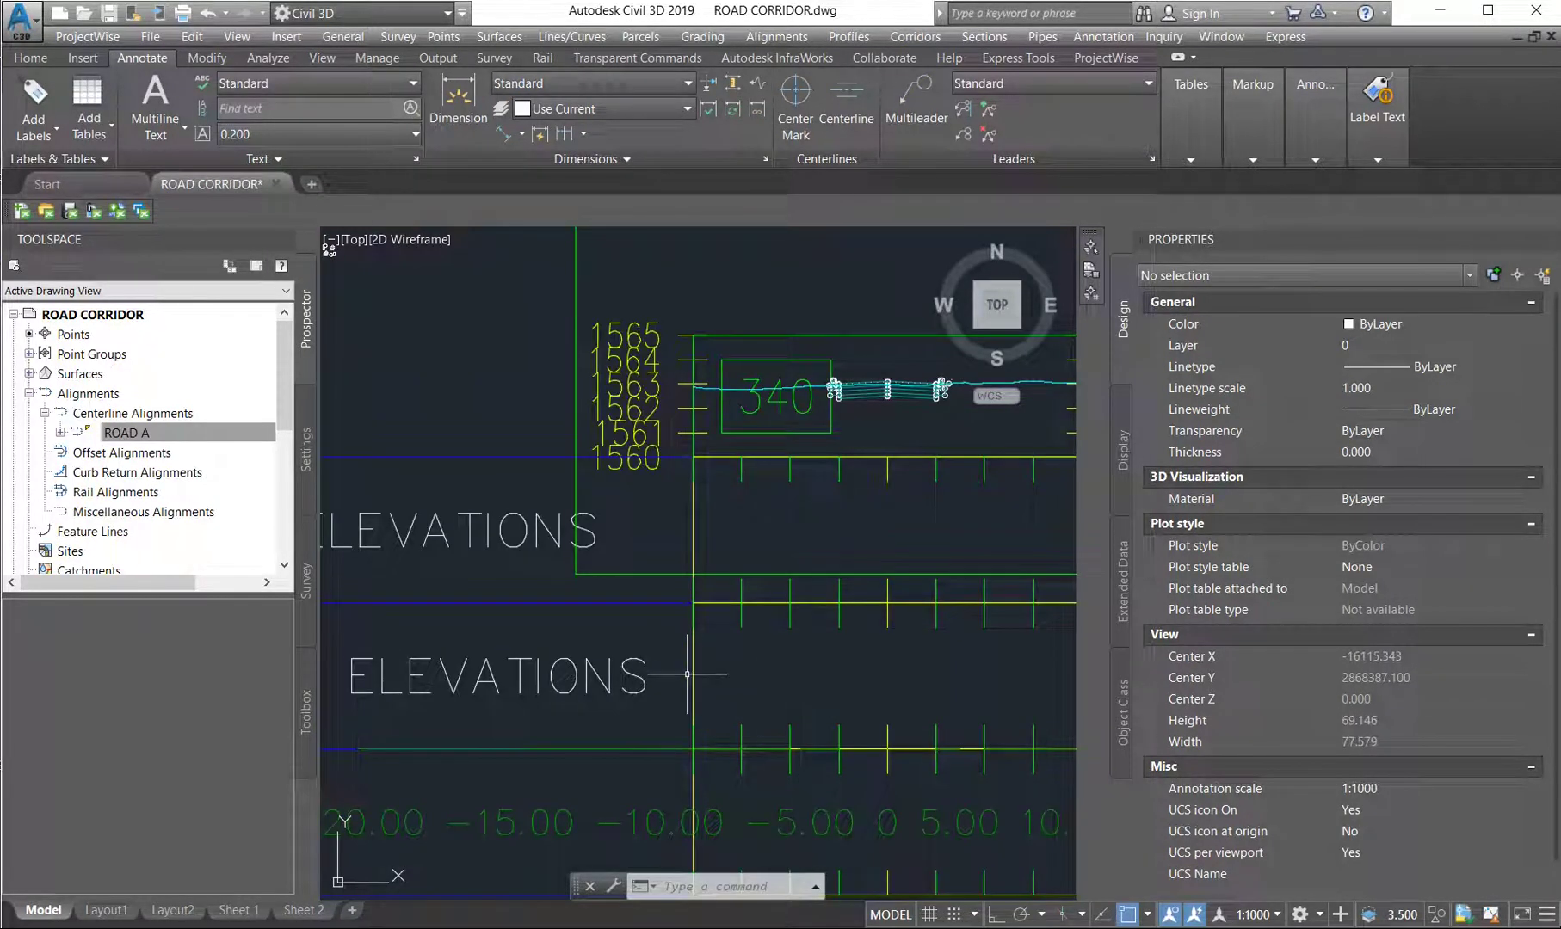
In the station 340 section view's bands, set EG Elevations Section1 and Section2 to NGL
click(688, 674)
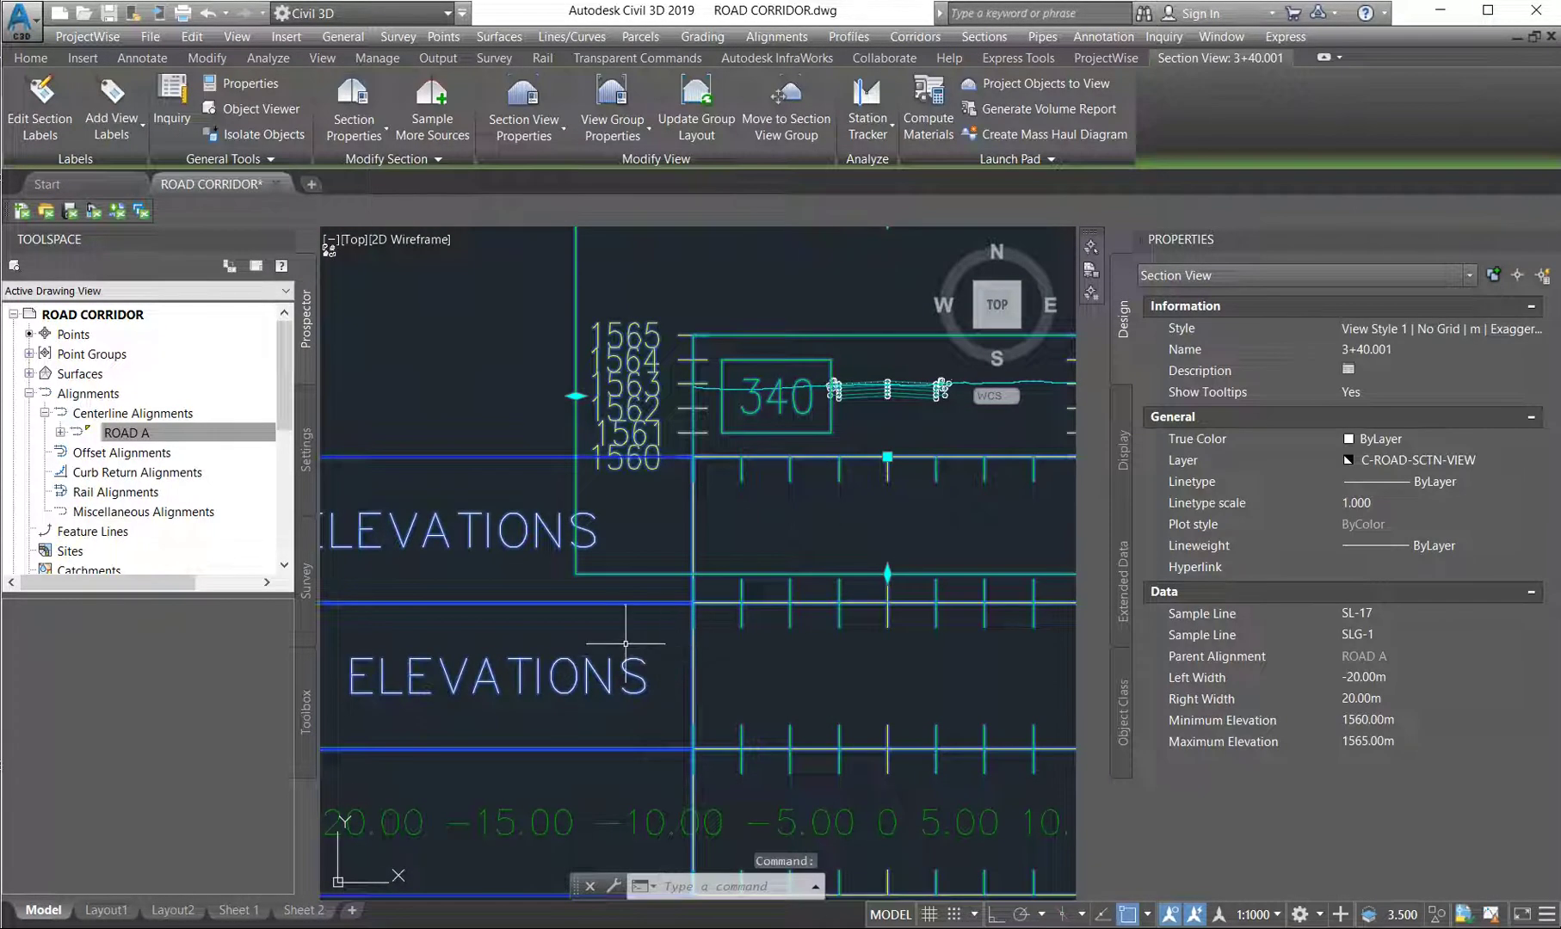
right_click(590, 529)
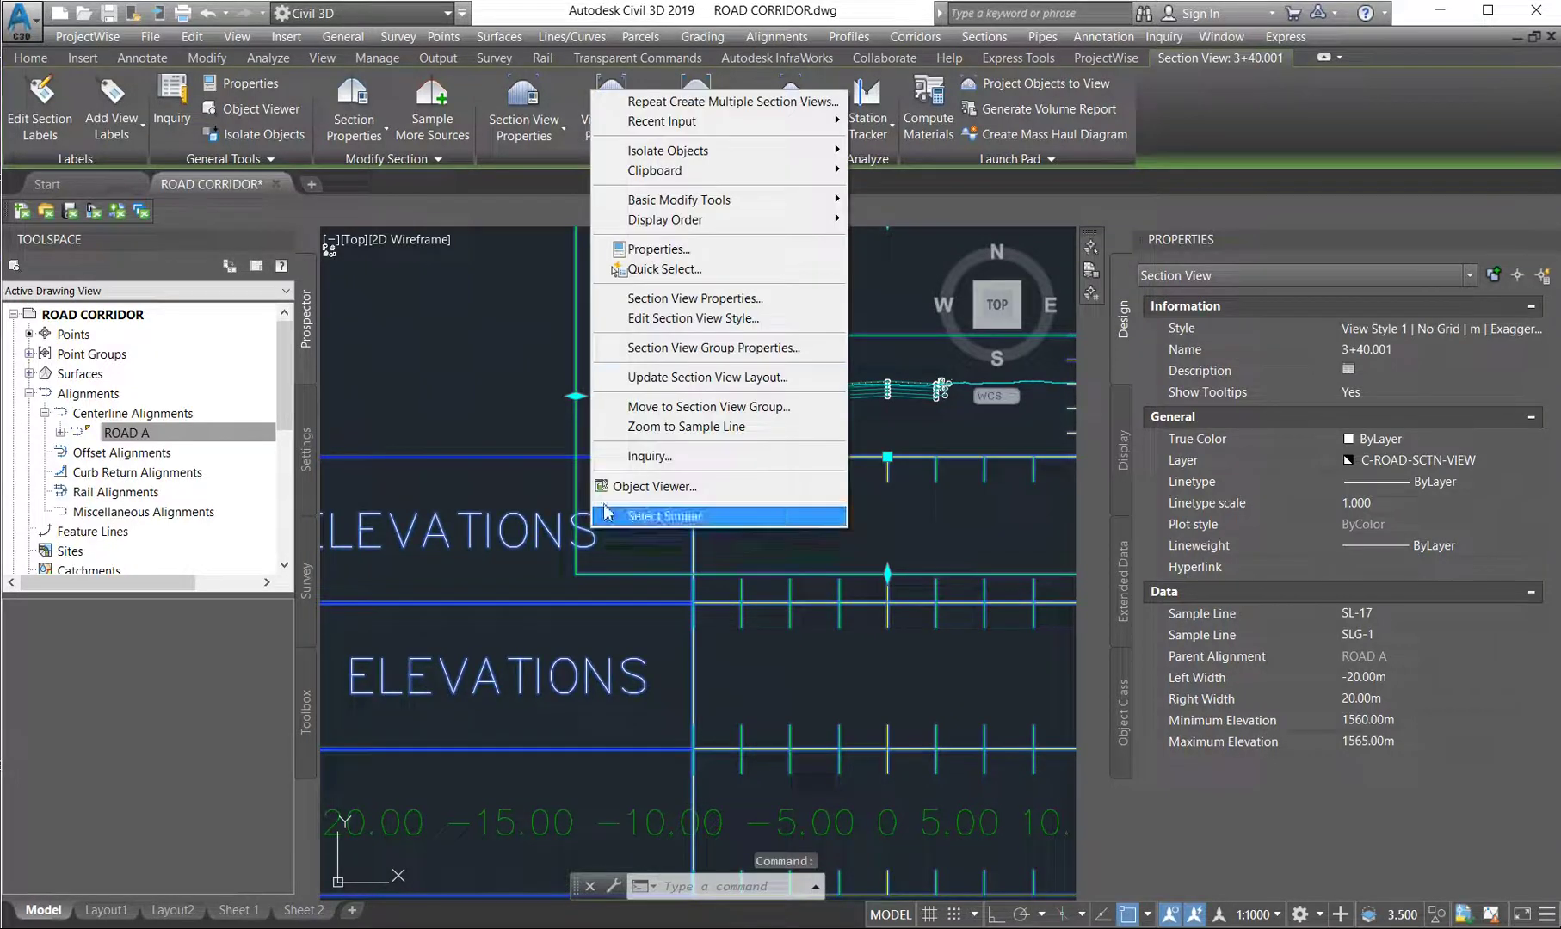
click(684, 299)
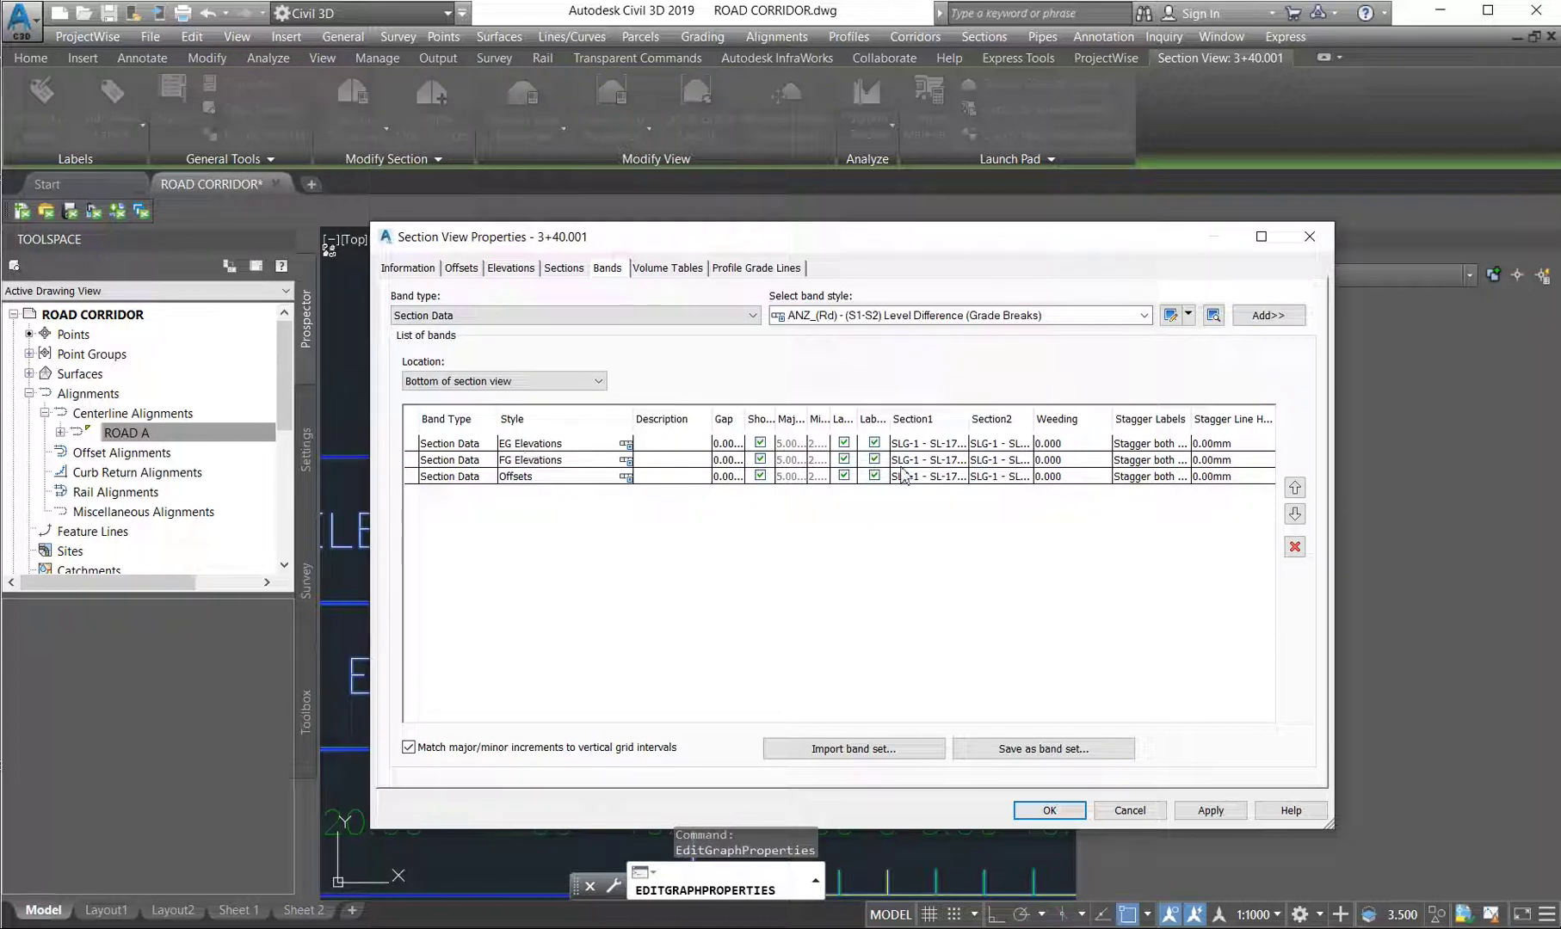
click(950, 448)
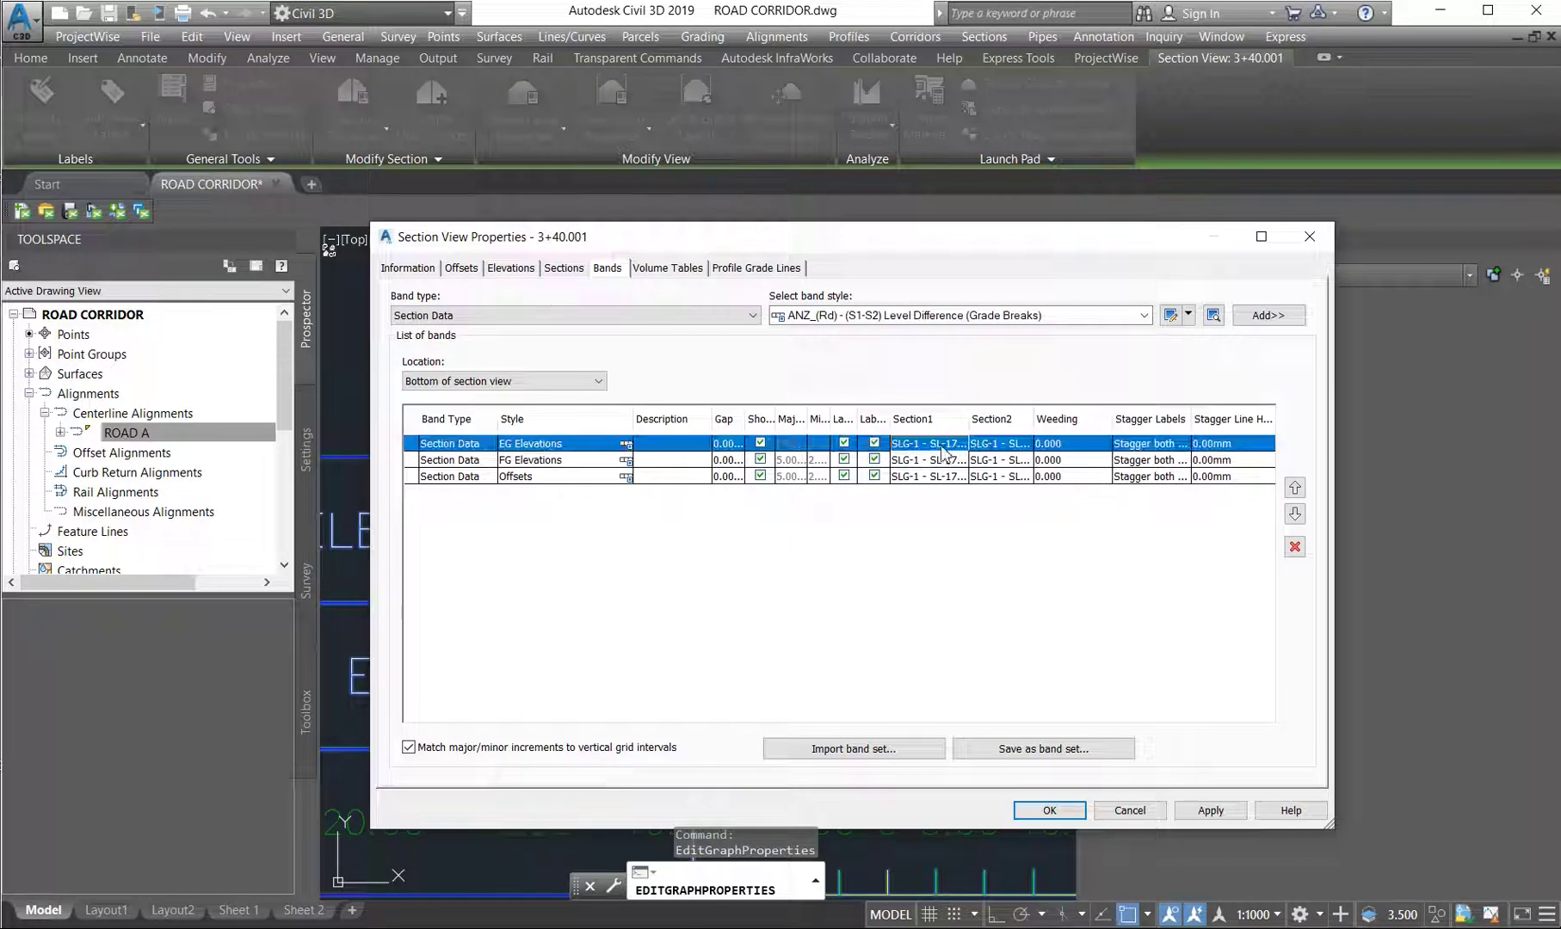
click(944, 449)
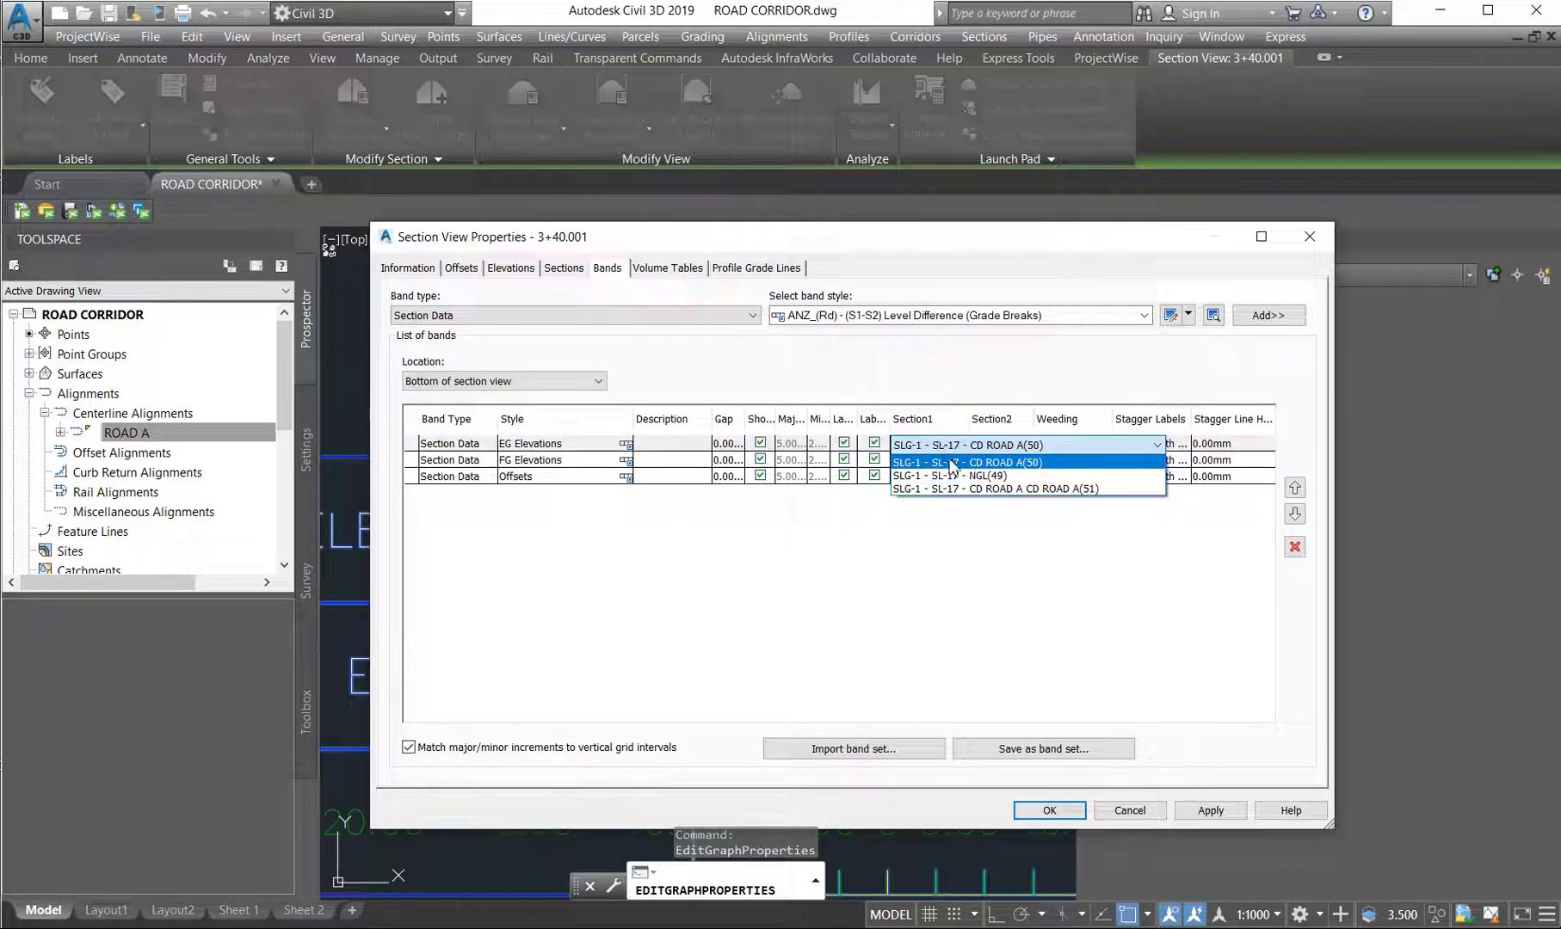
click(961, 476)
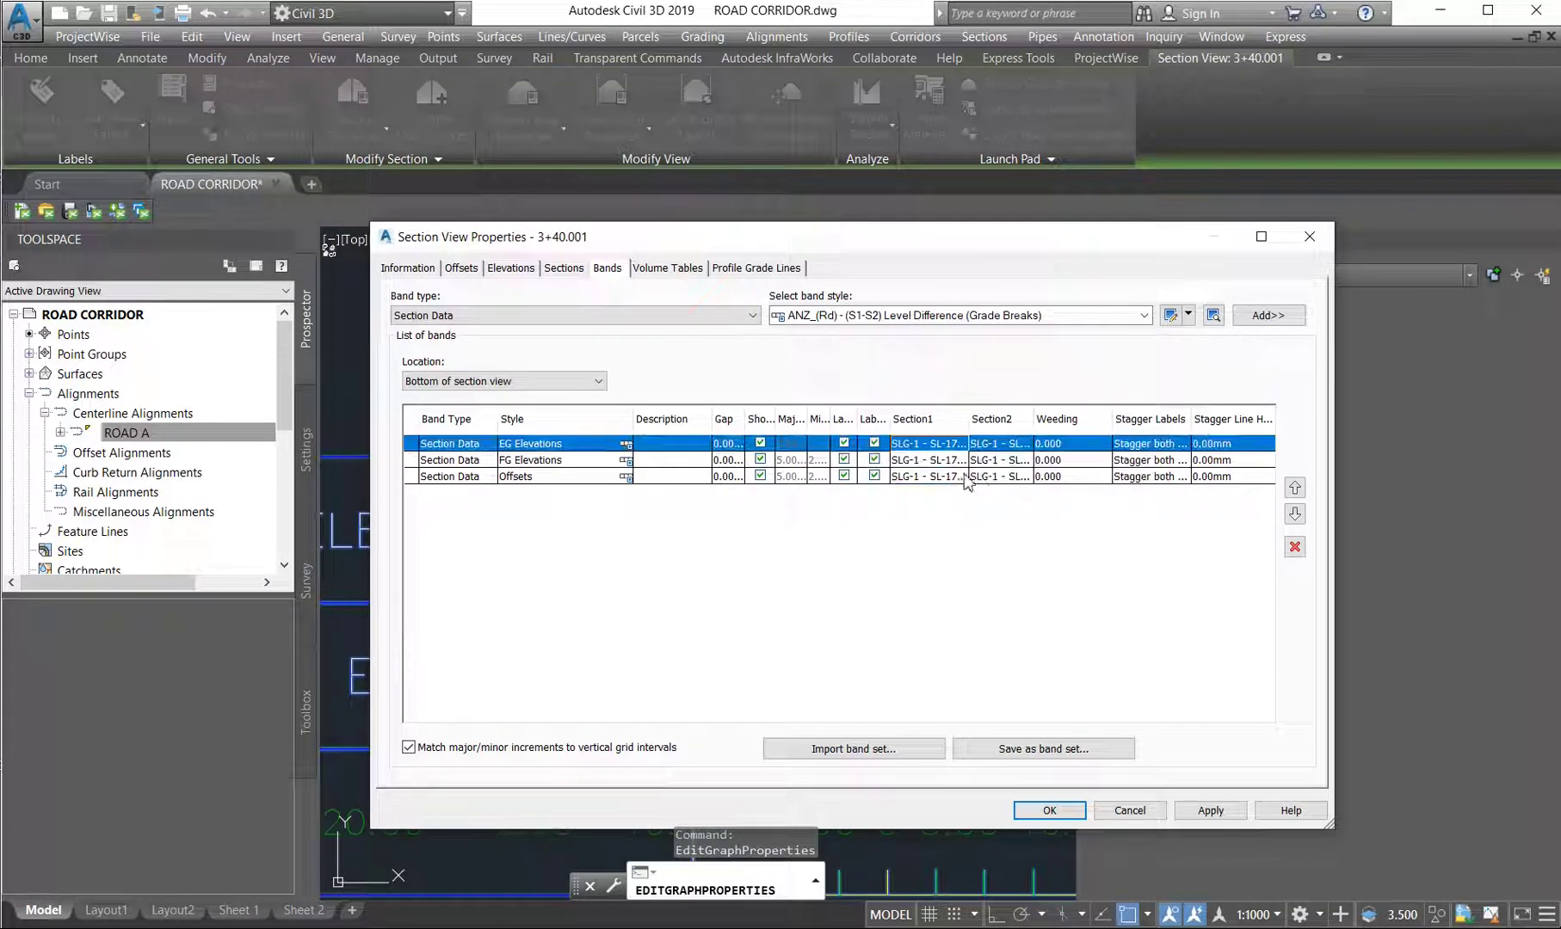
click(1010, 449)
click(1012, 476)
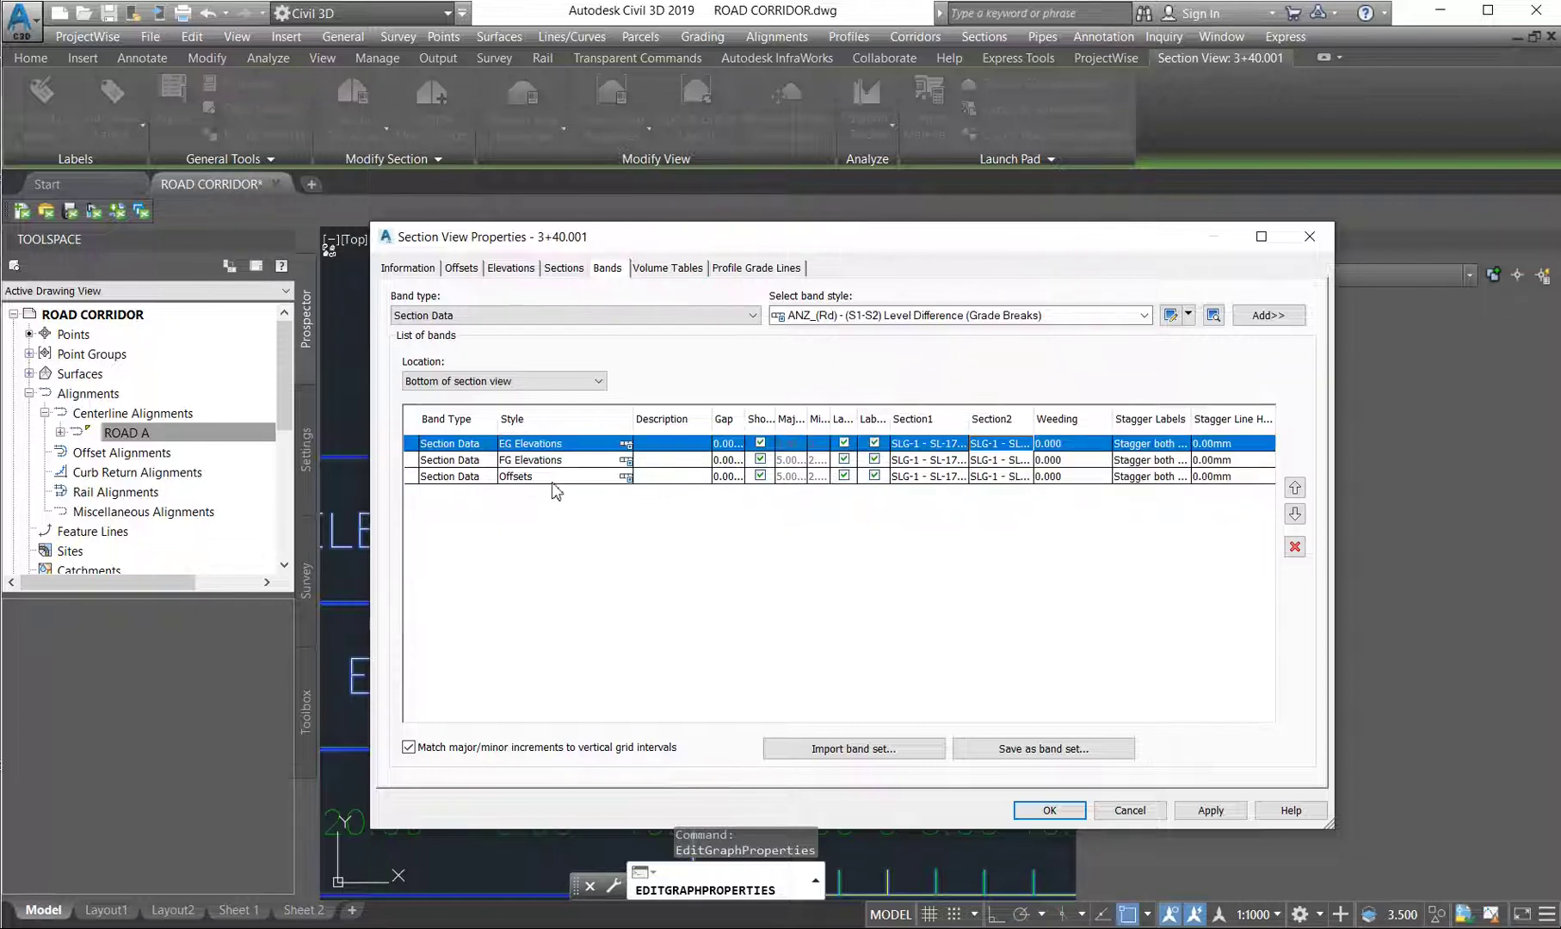
Set the FG Elevations band sources to CD ROAD A(51) and apply the changes
click(536, 461)
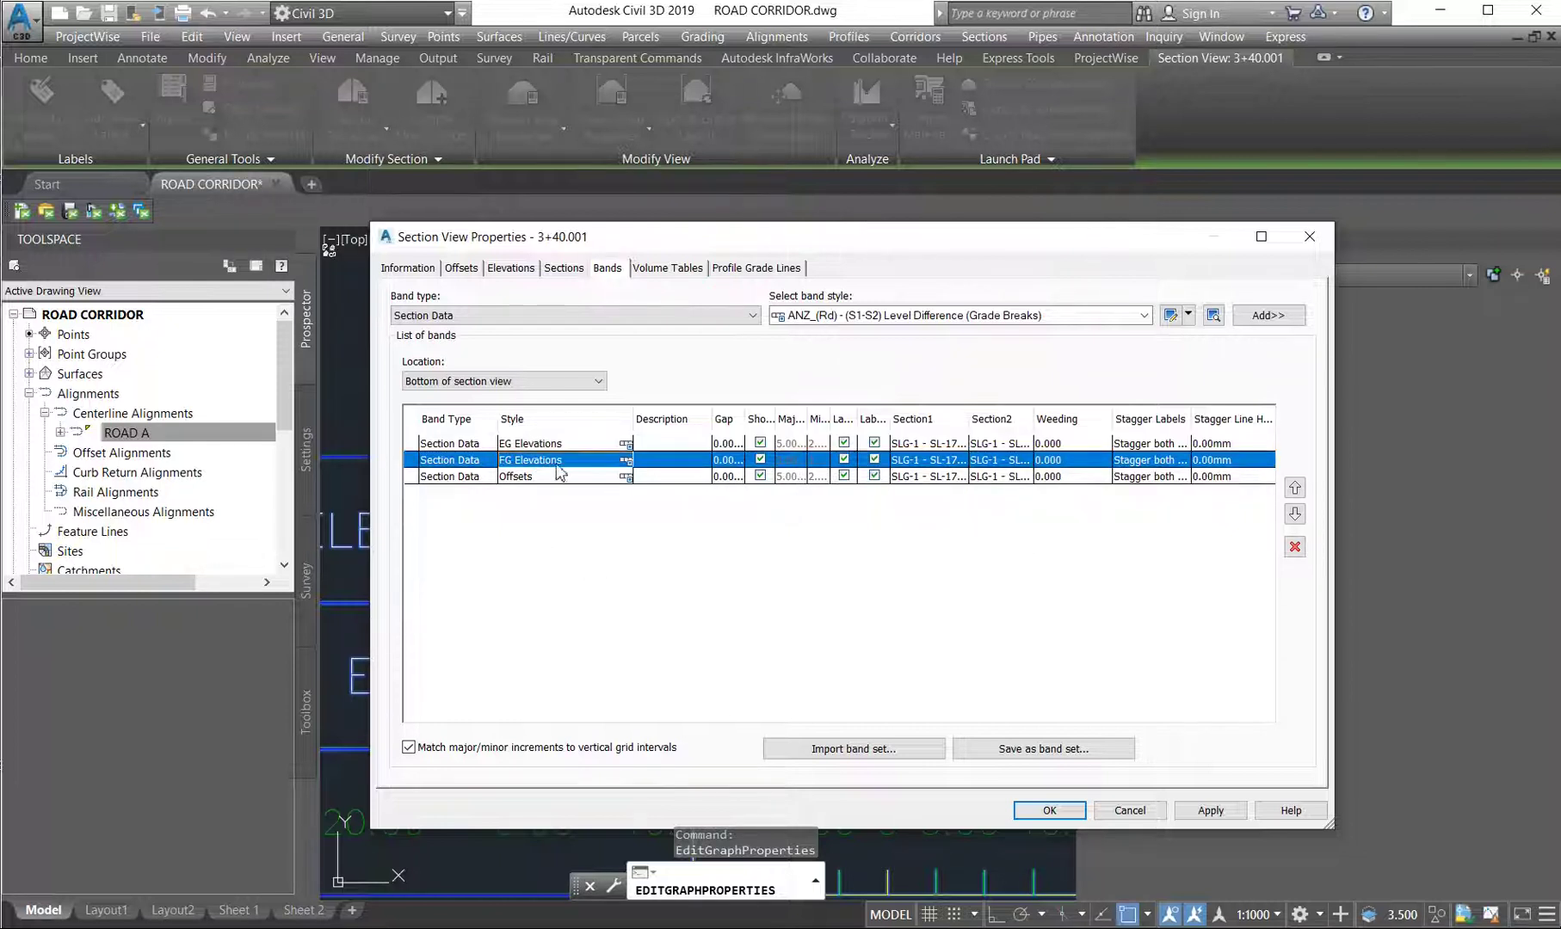
click(927, 463)
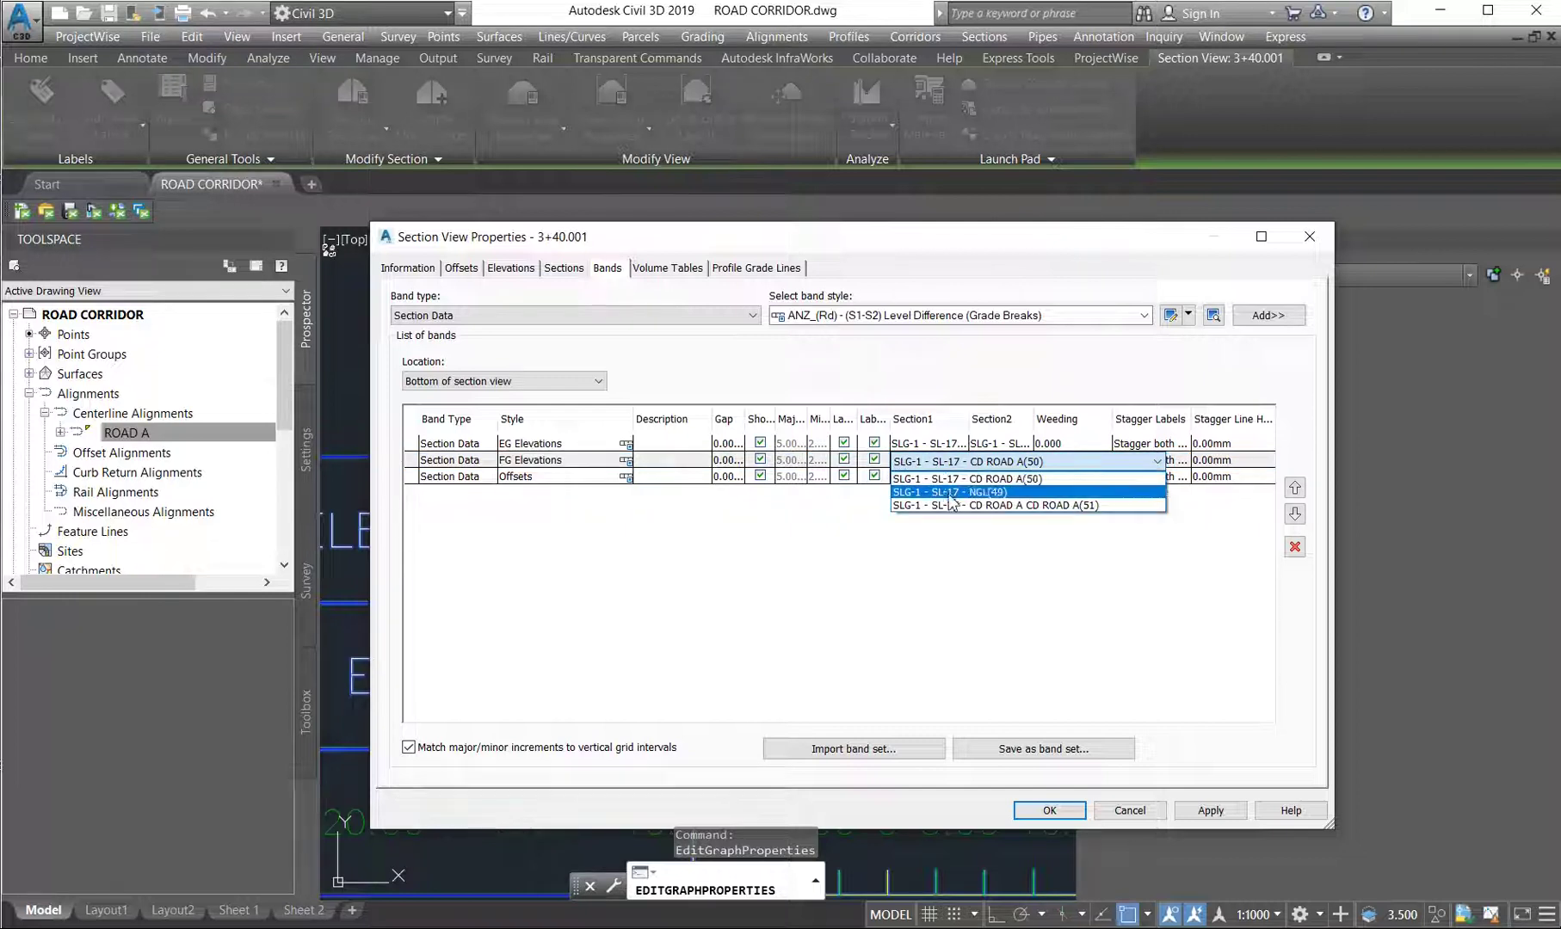
click(981, 506)
click(998, 462)
click(1003, 506)
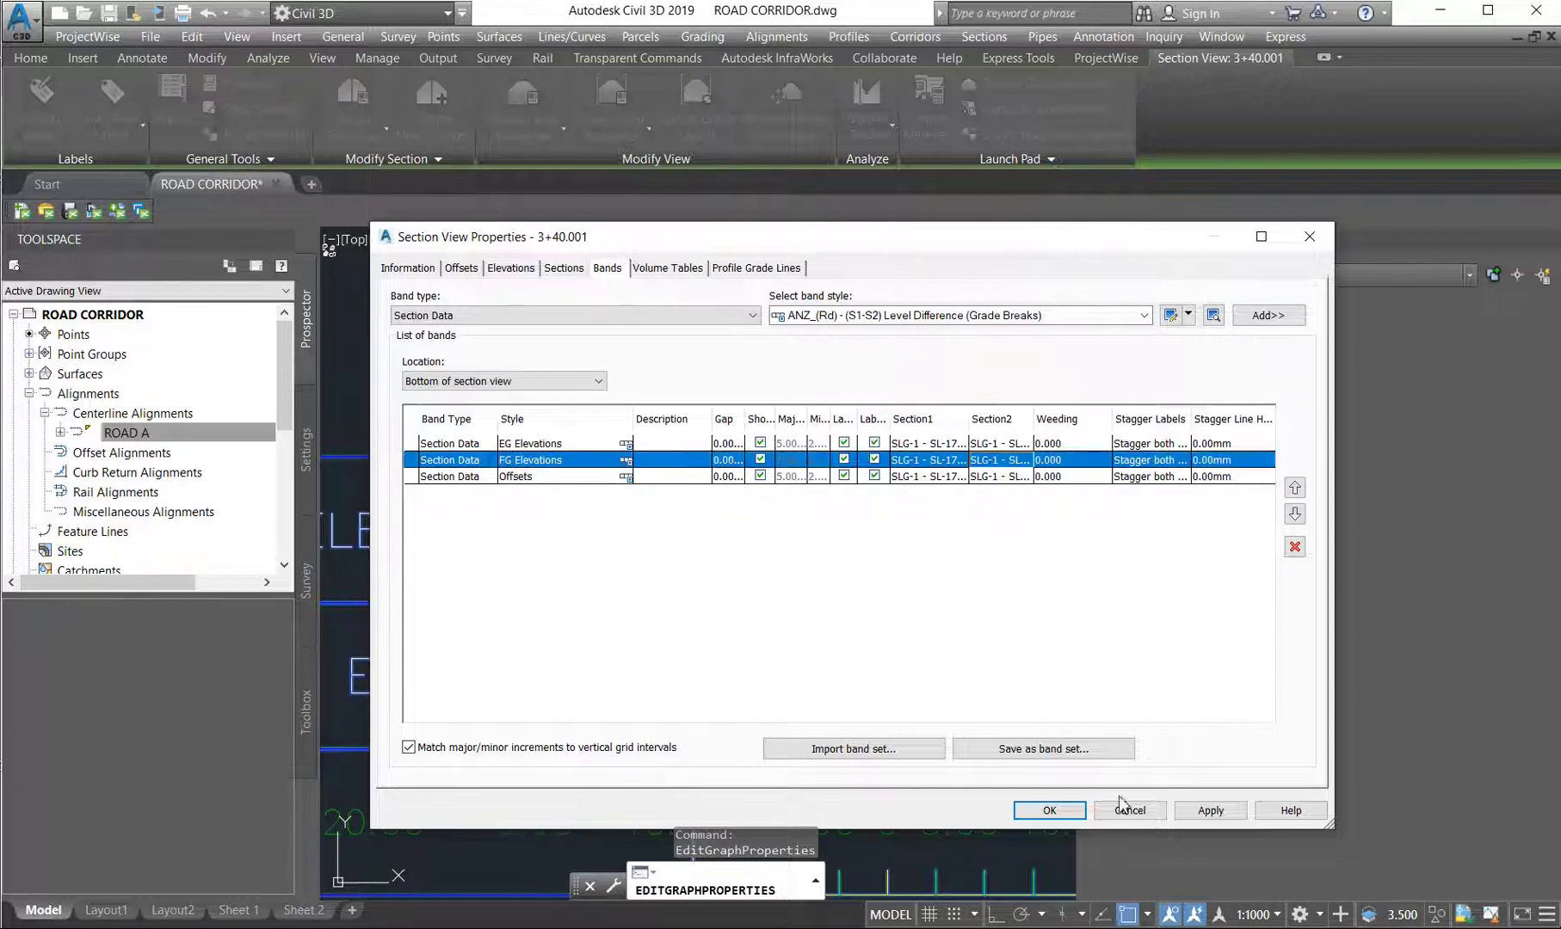
click(1209, 810)
click(1050, 812)
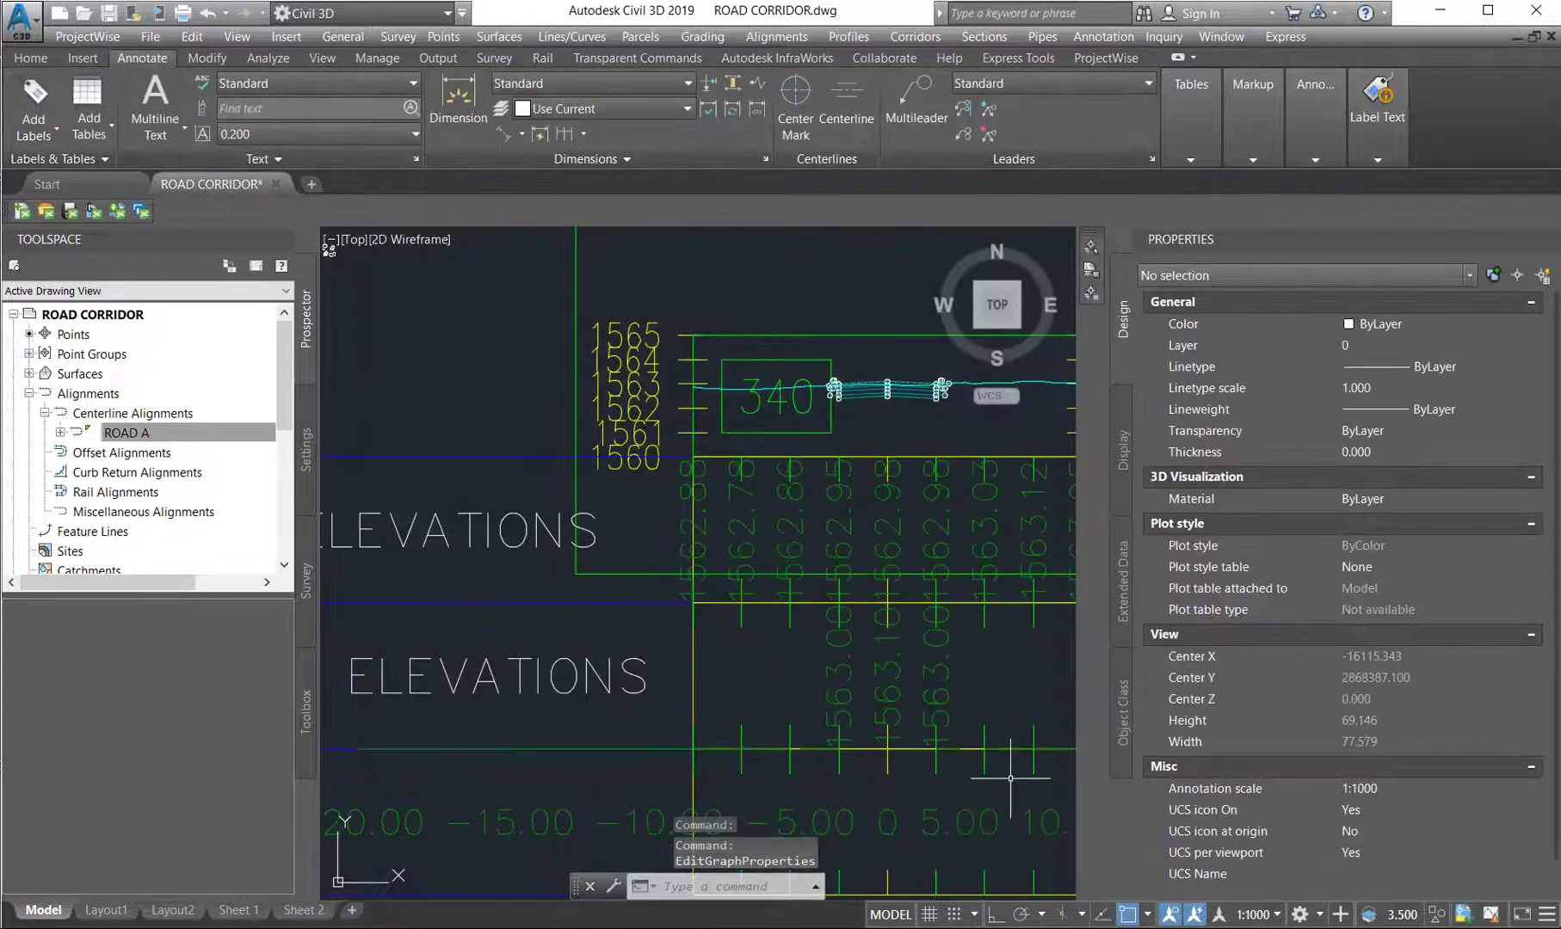
scroll(564, 633, down, 2)
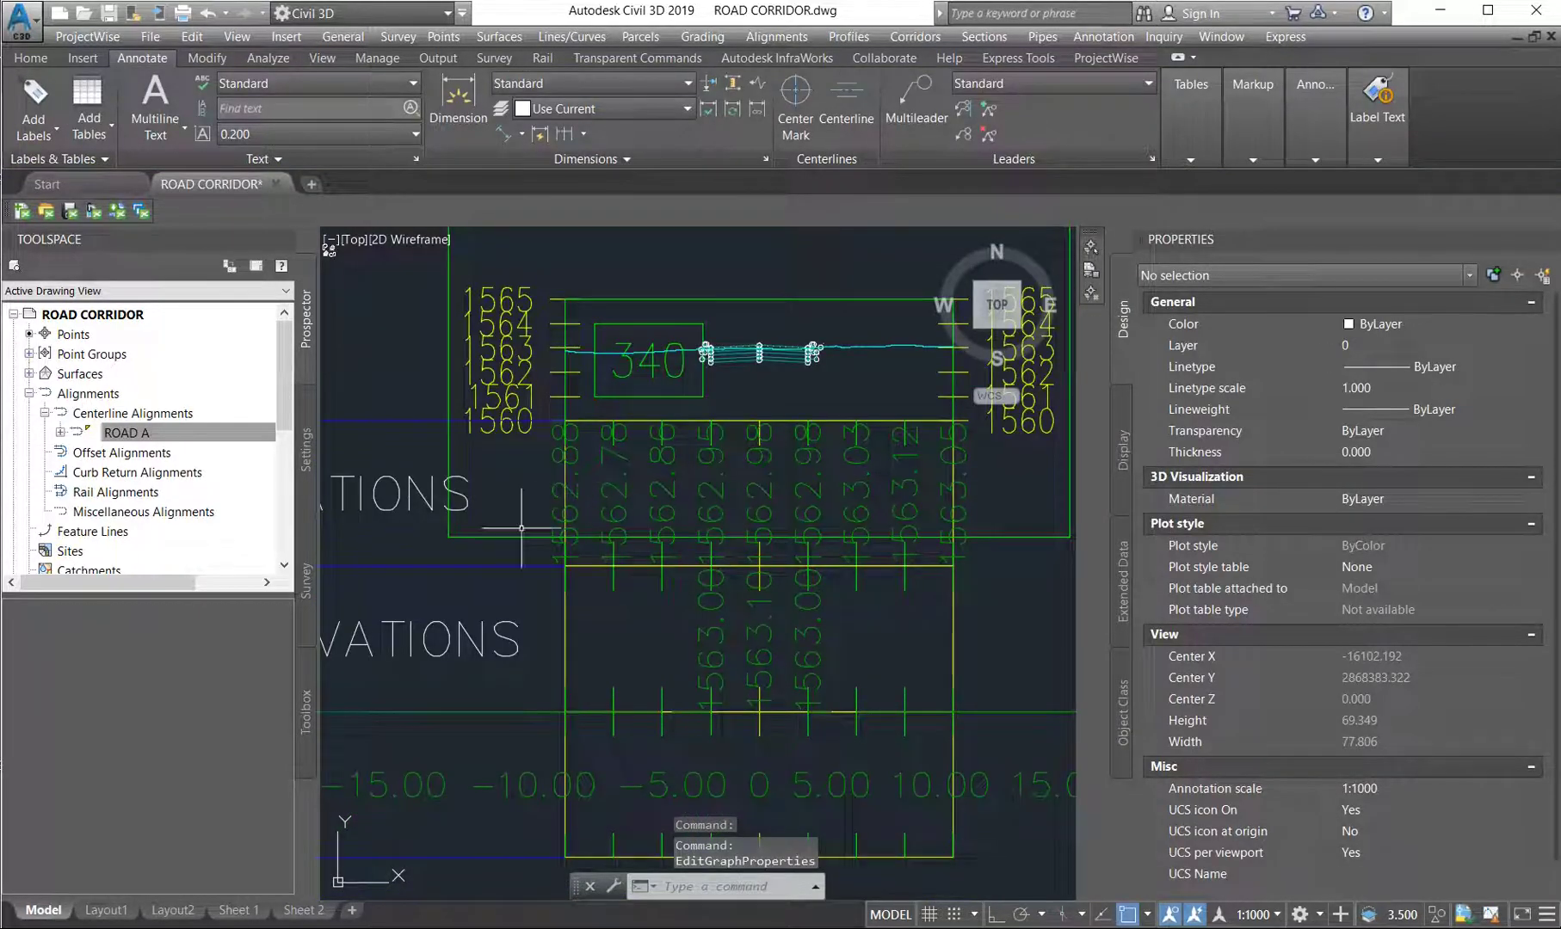
scroll(609, 422, up, 3)
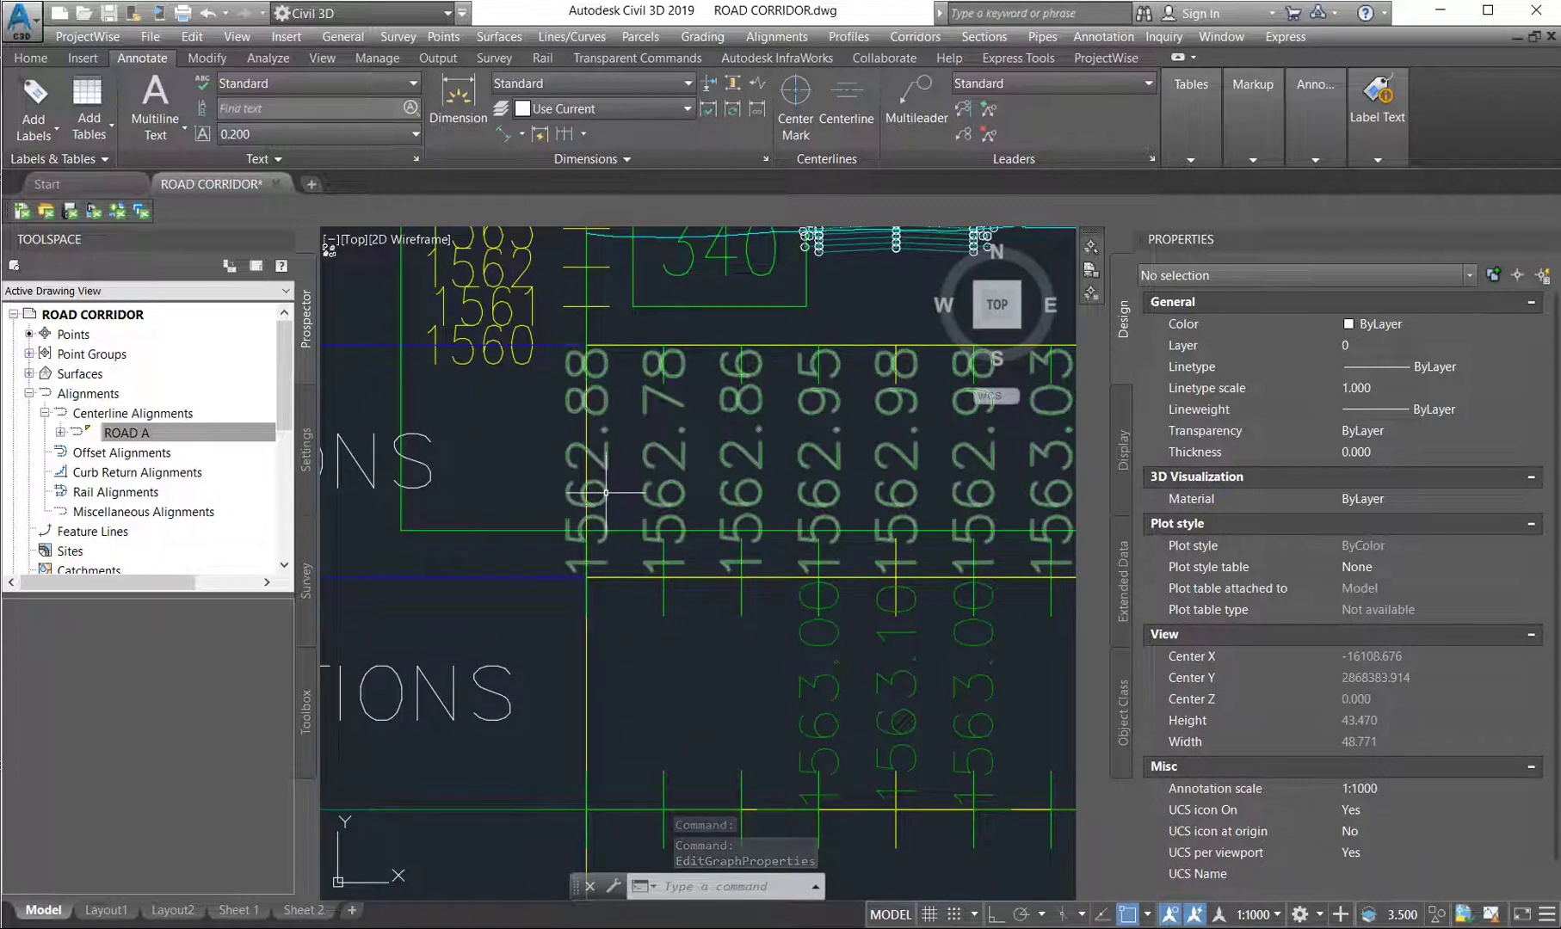
click(608, 423)
scroll(606, 463, down, 1)
scroll(606, 327, up, 2)
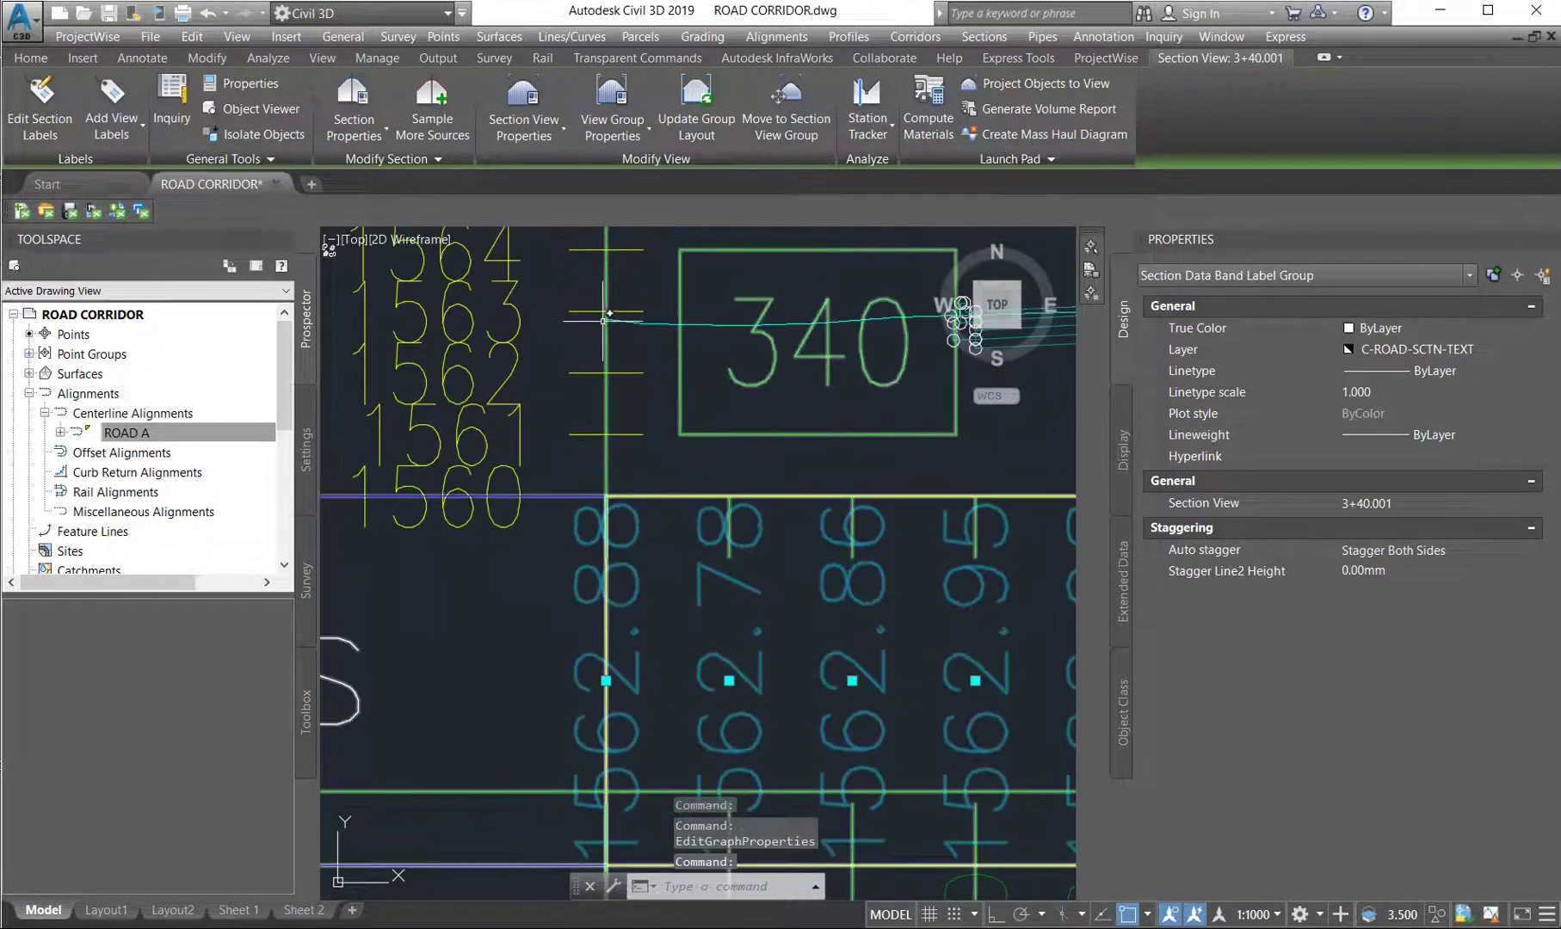
scroll(594, 331, down, 2)
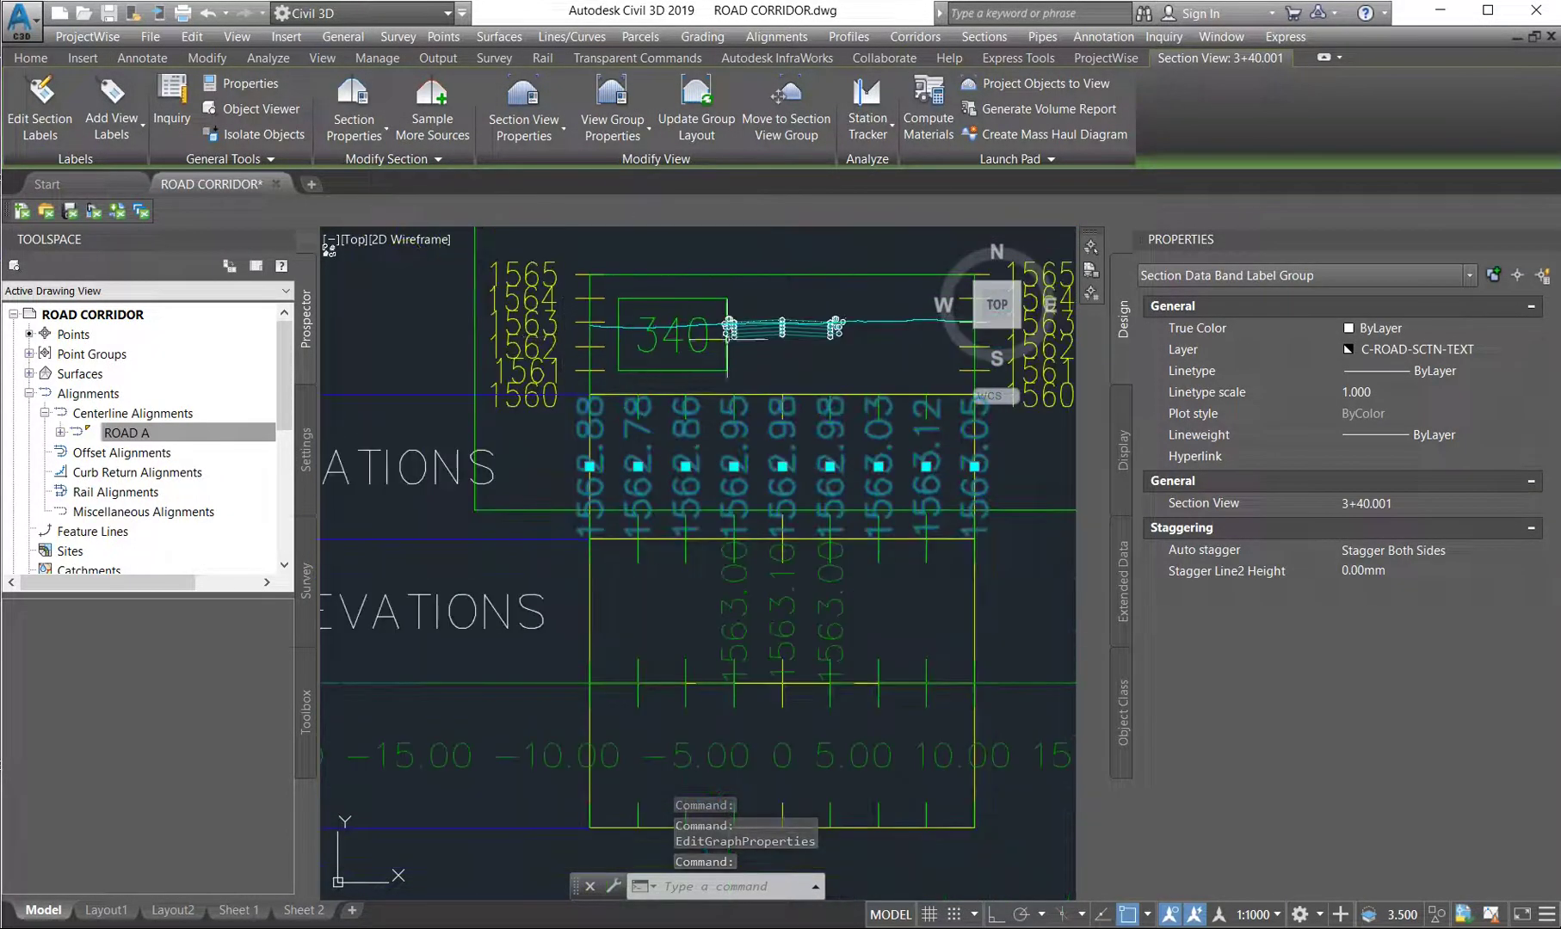
scroll(826, 370, up, 3)
scroll(796, 415, down, 3)
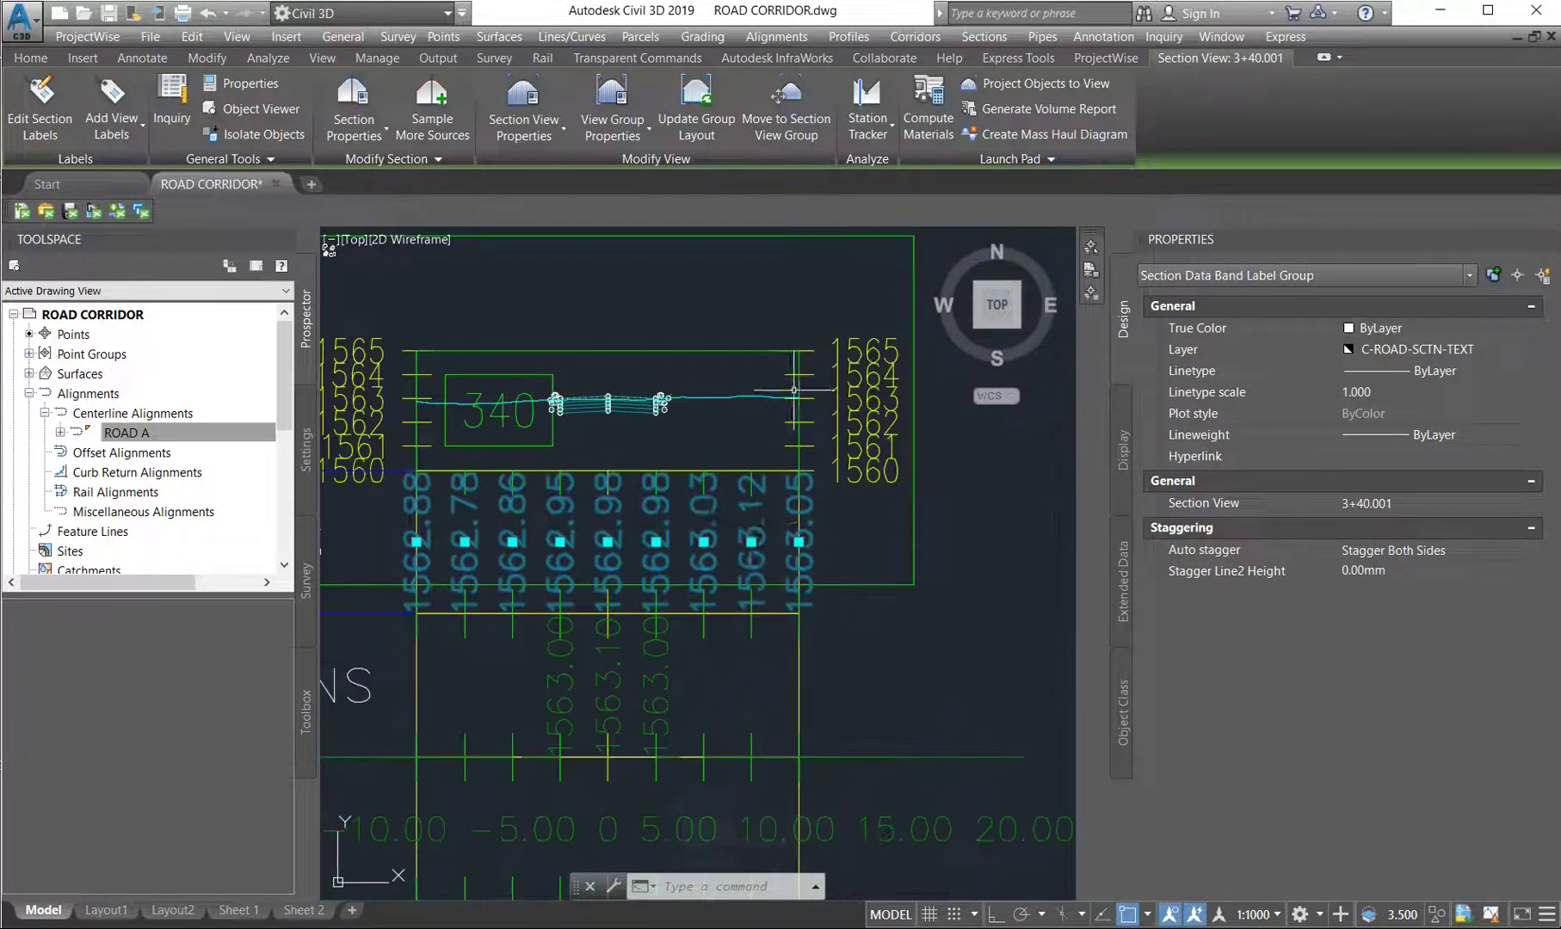
middle_drag(539, 632, 900, 682)
scroll(479, 673, down, 2)
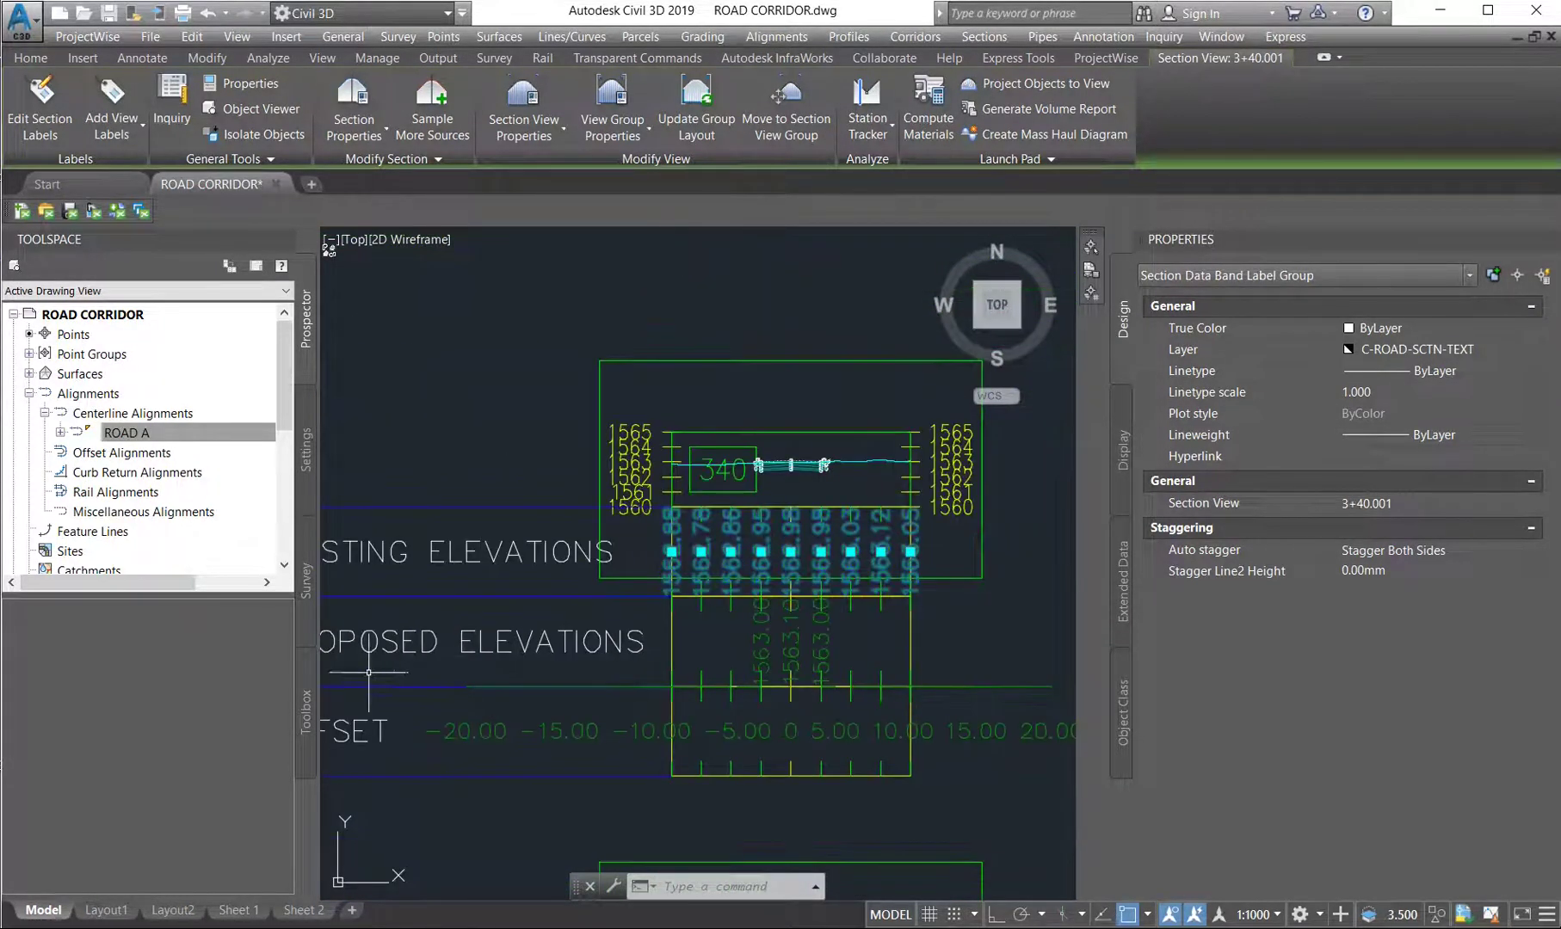
scroll(784, 665, up, 4)
middle_drag(762, 506, 730, 561)
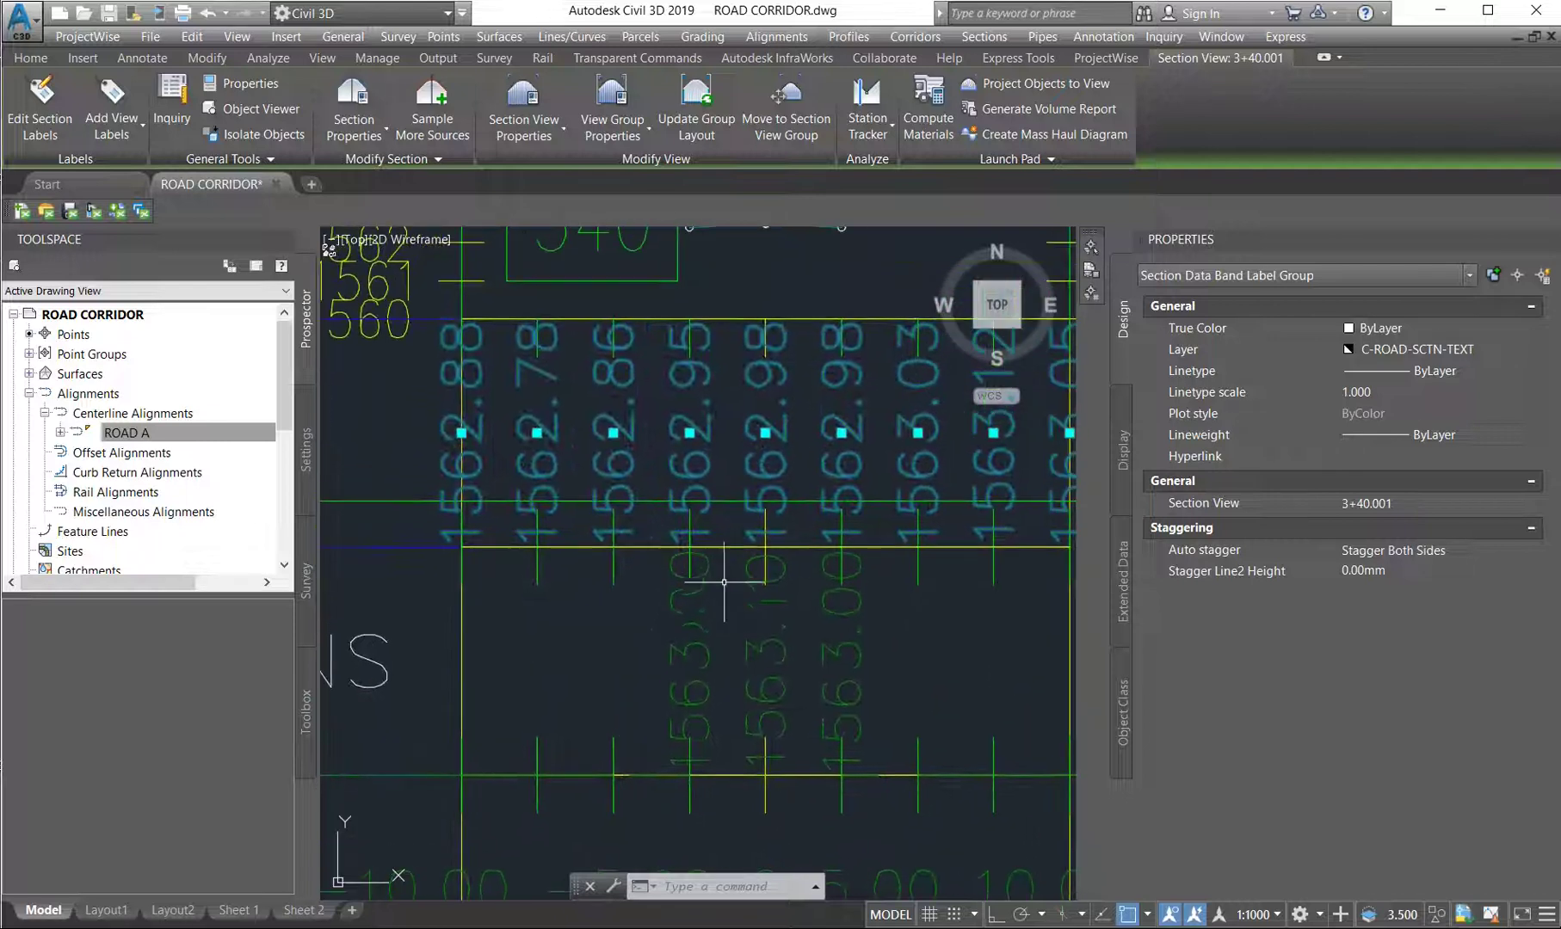
scroll(698, 727, up, 3)
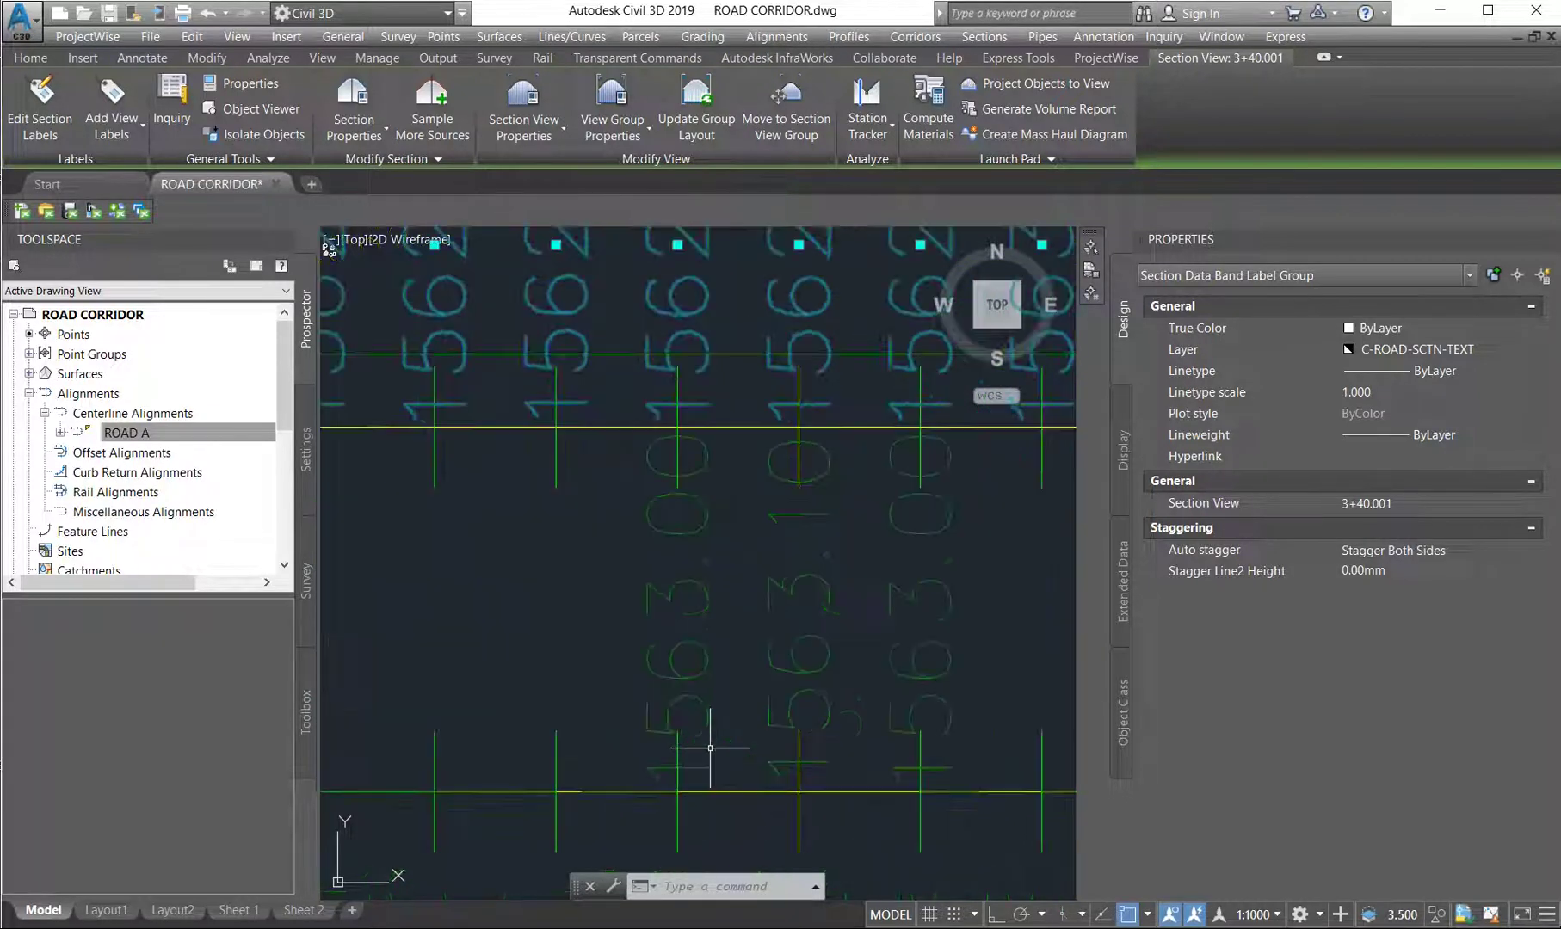
scroll(705, 721, down, 5)
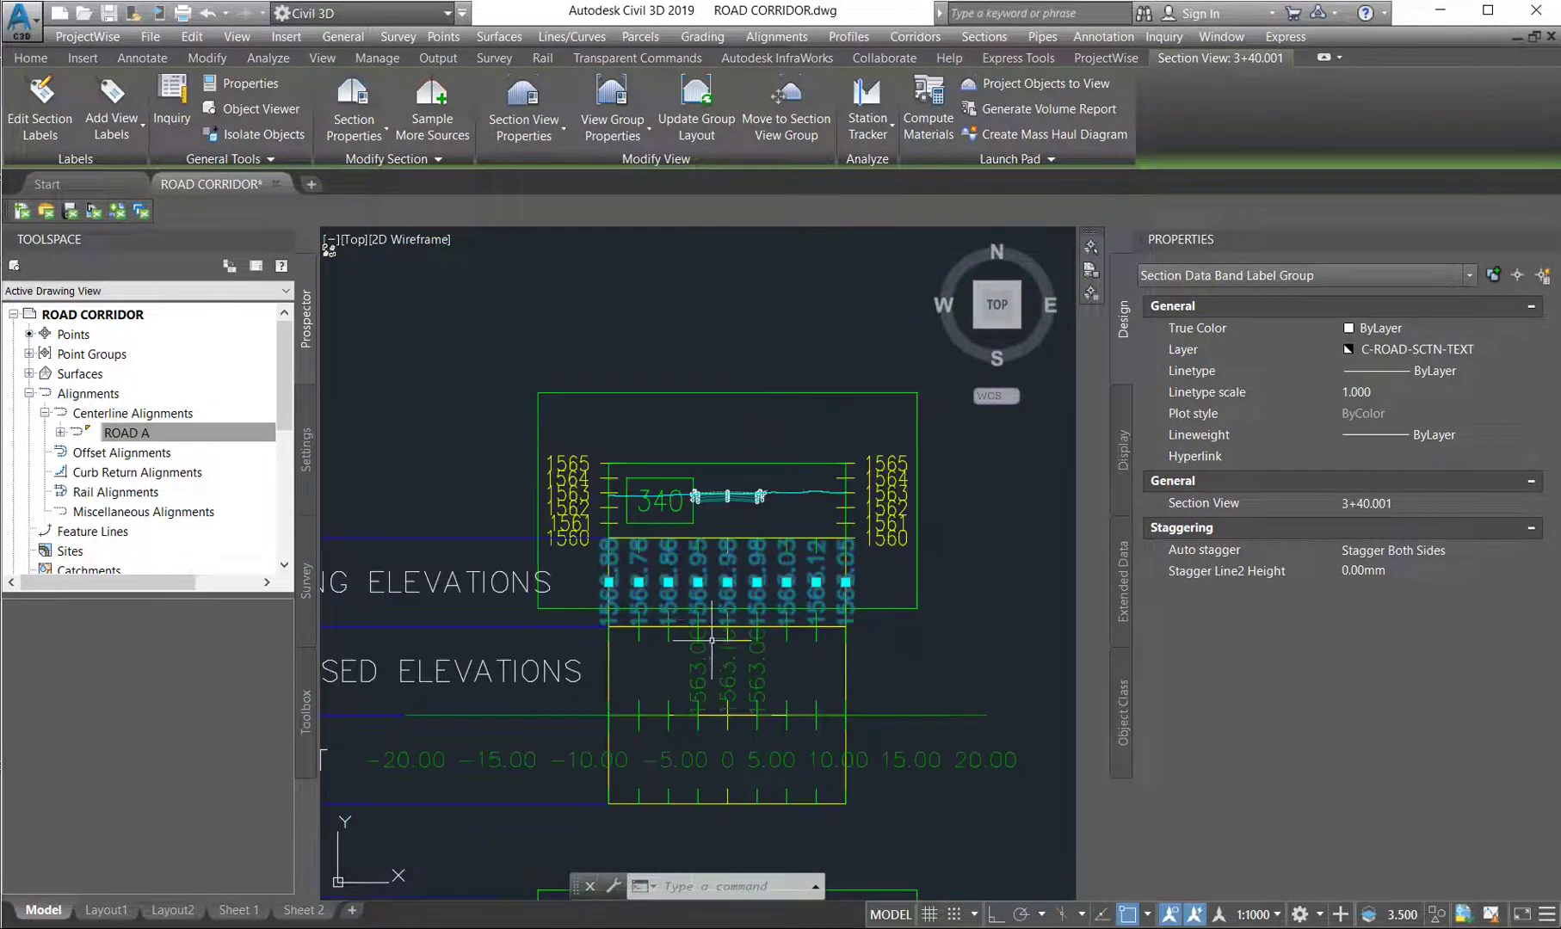
scroll(720, 497, up, 5)
scroll(602, 457, up, 4)
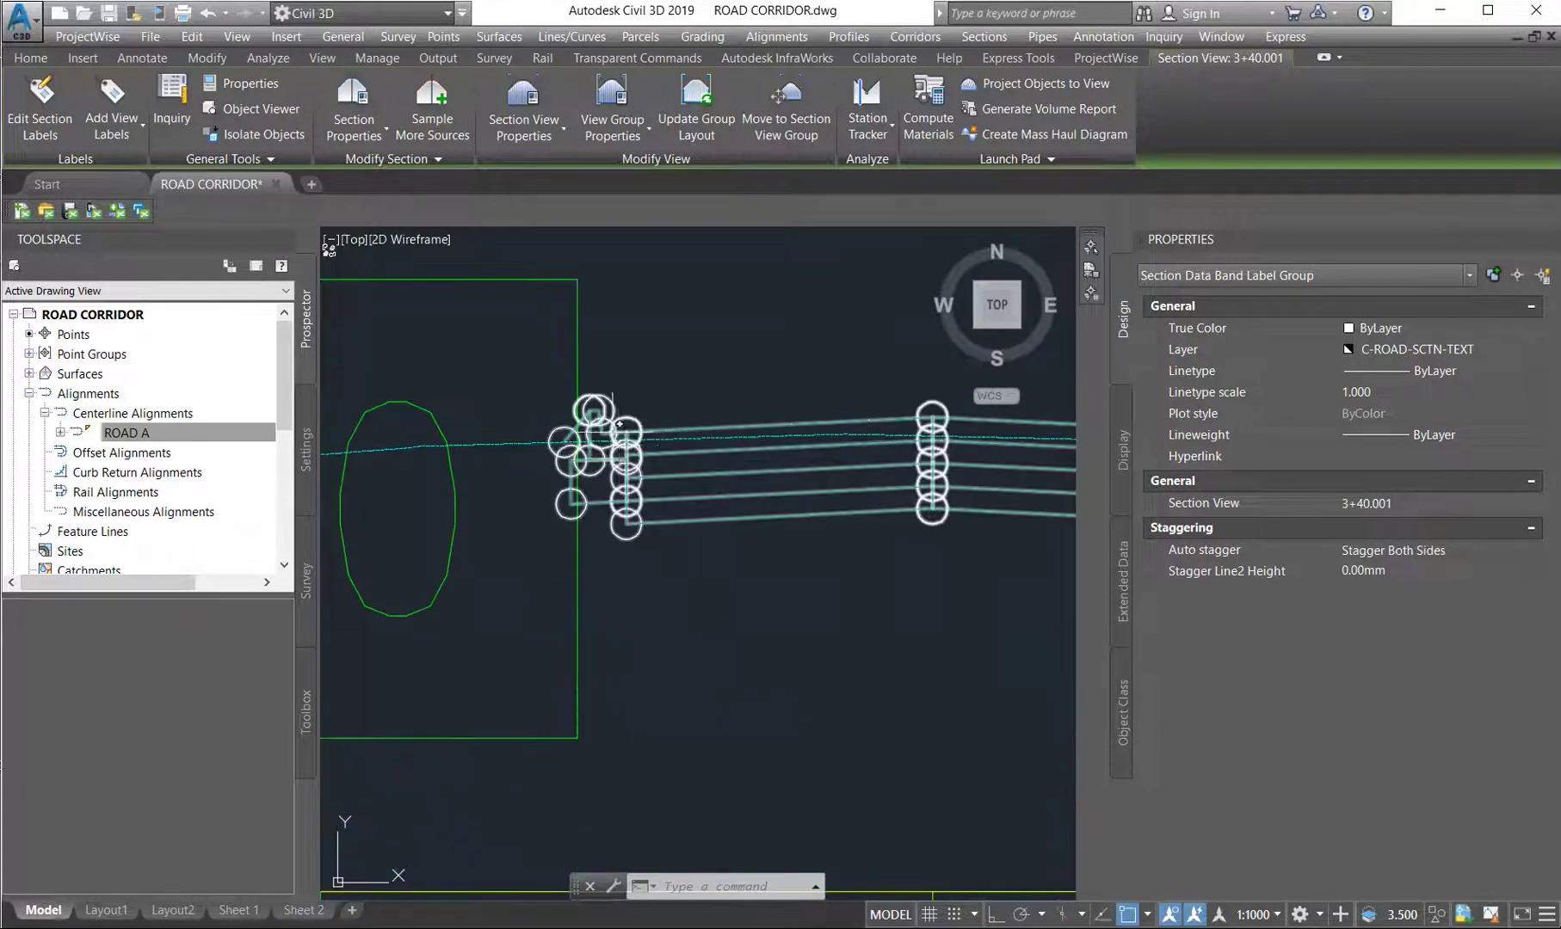
scroll(642, 621, down, 4)
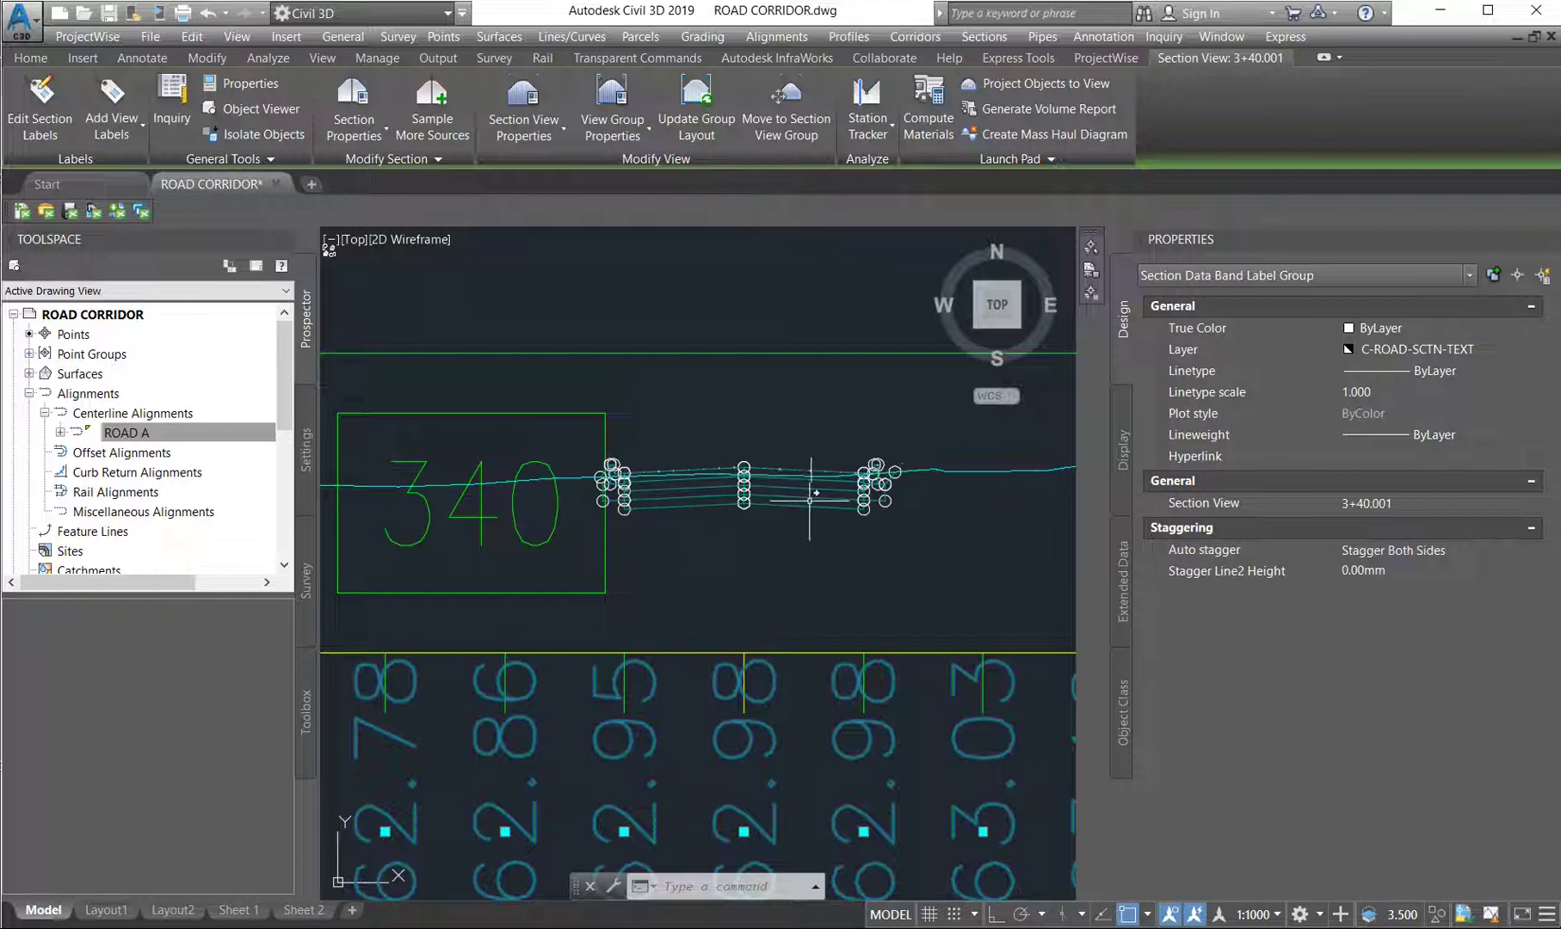
scroll(806, 509, down, 2)
key(Escape)
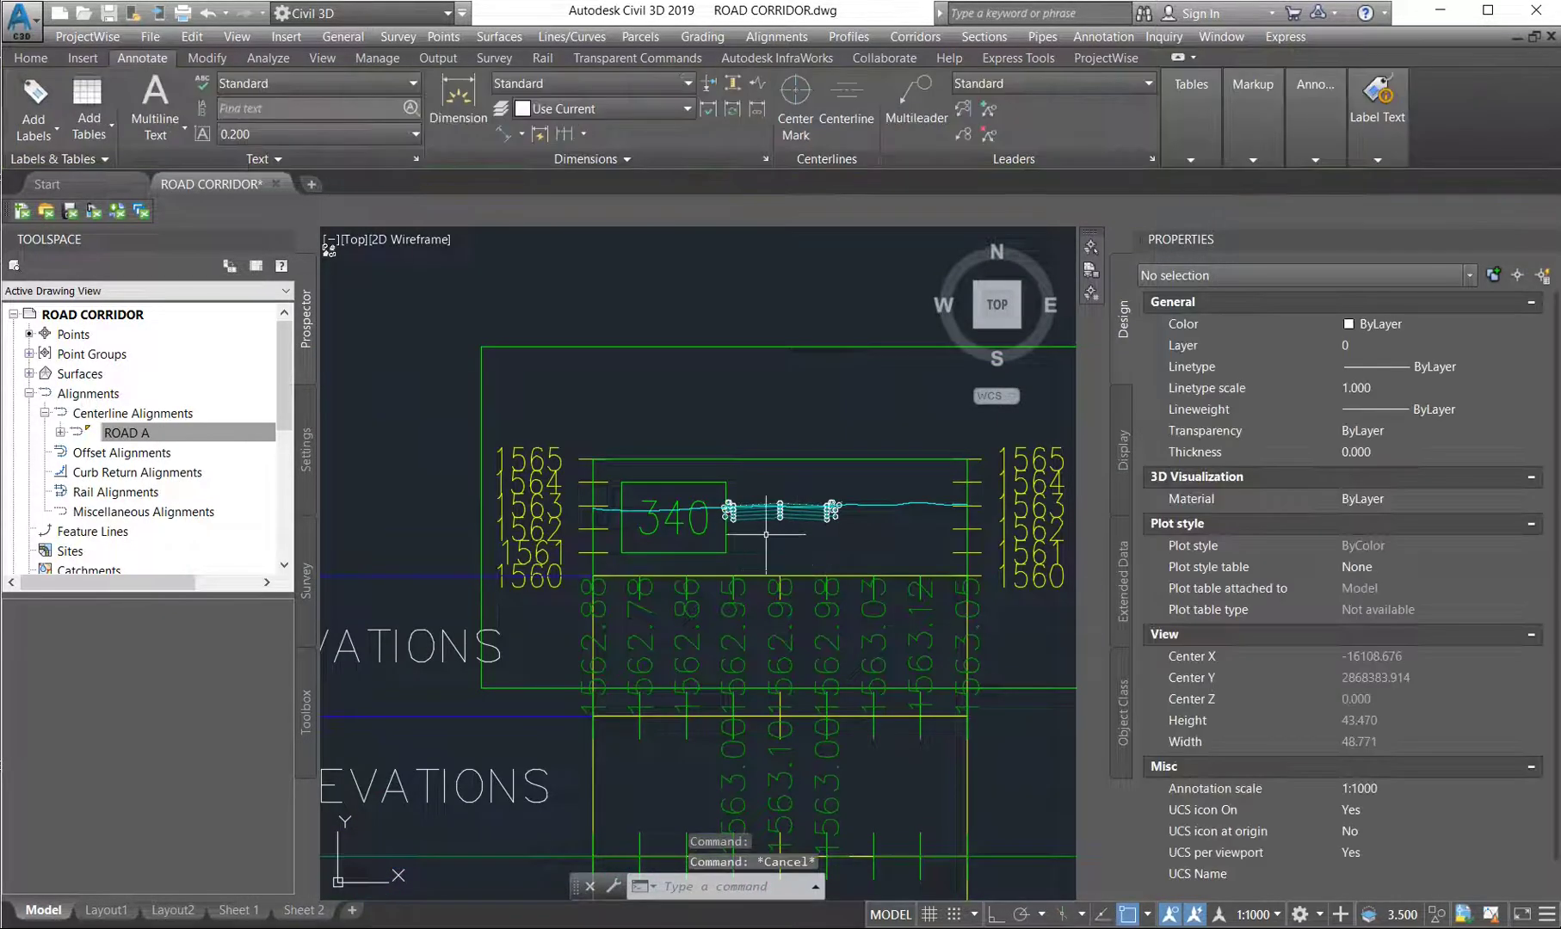
scroll(794, 443, up, 4)
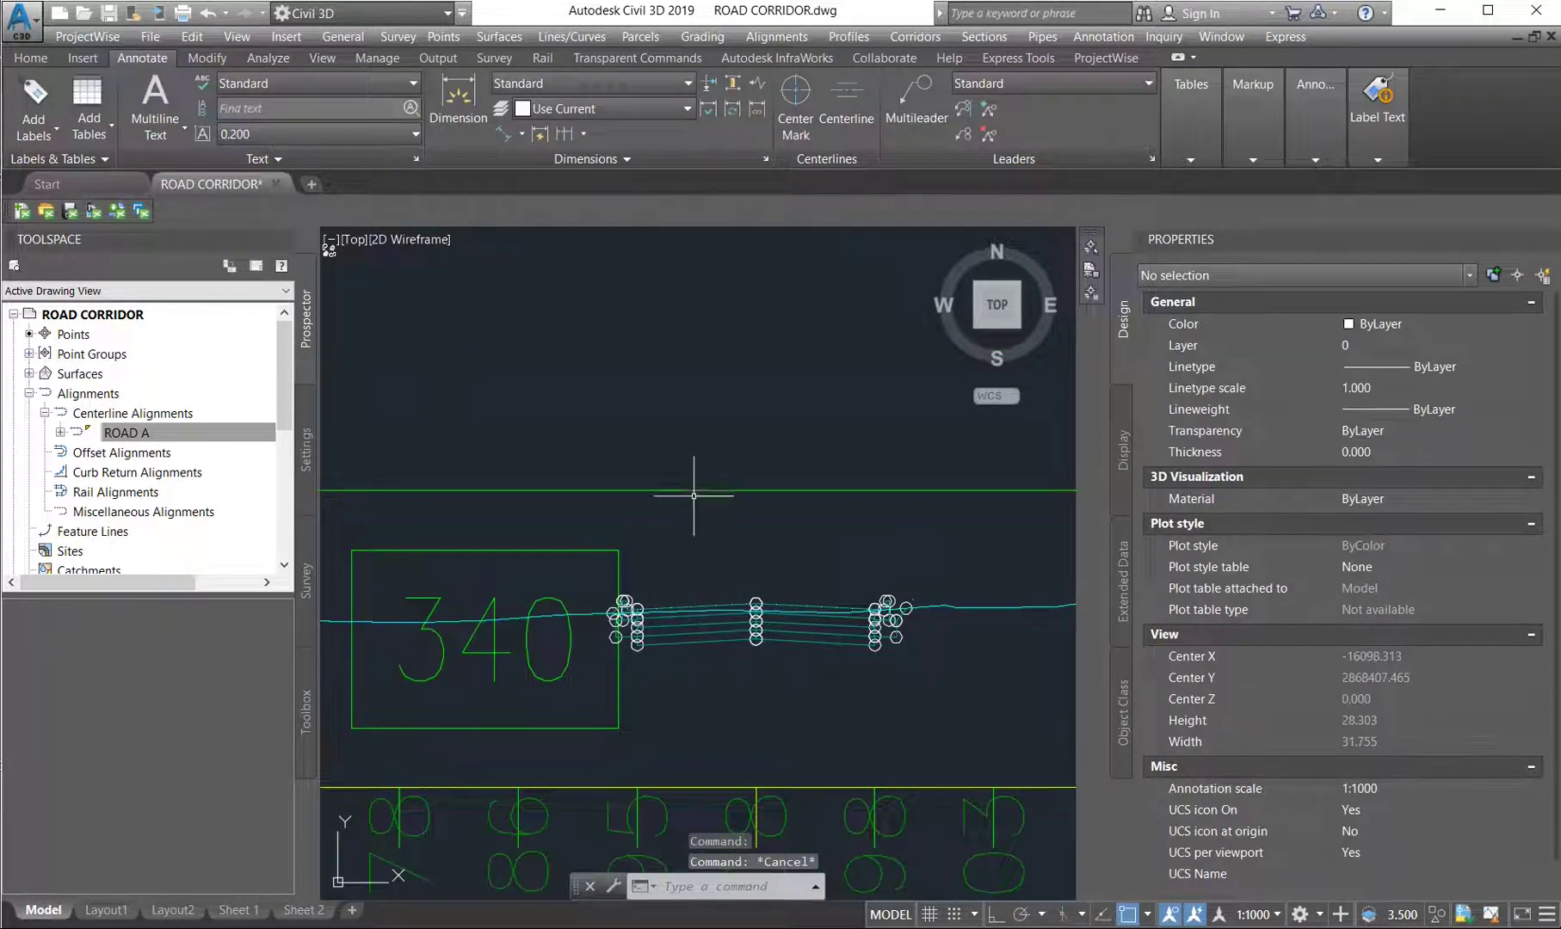
scroll(689, 486, down, 3)
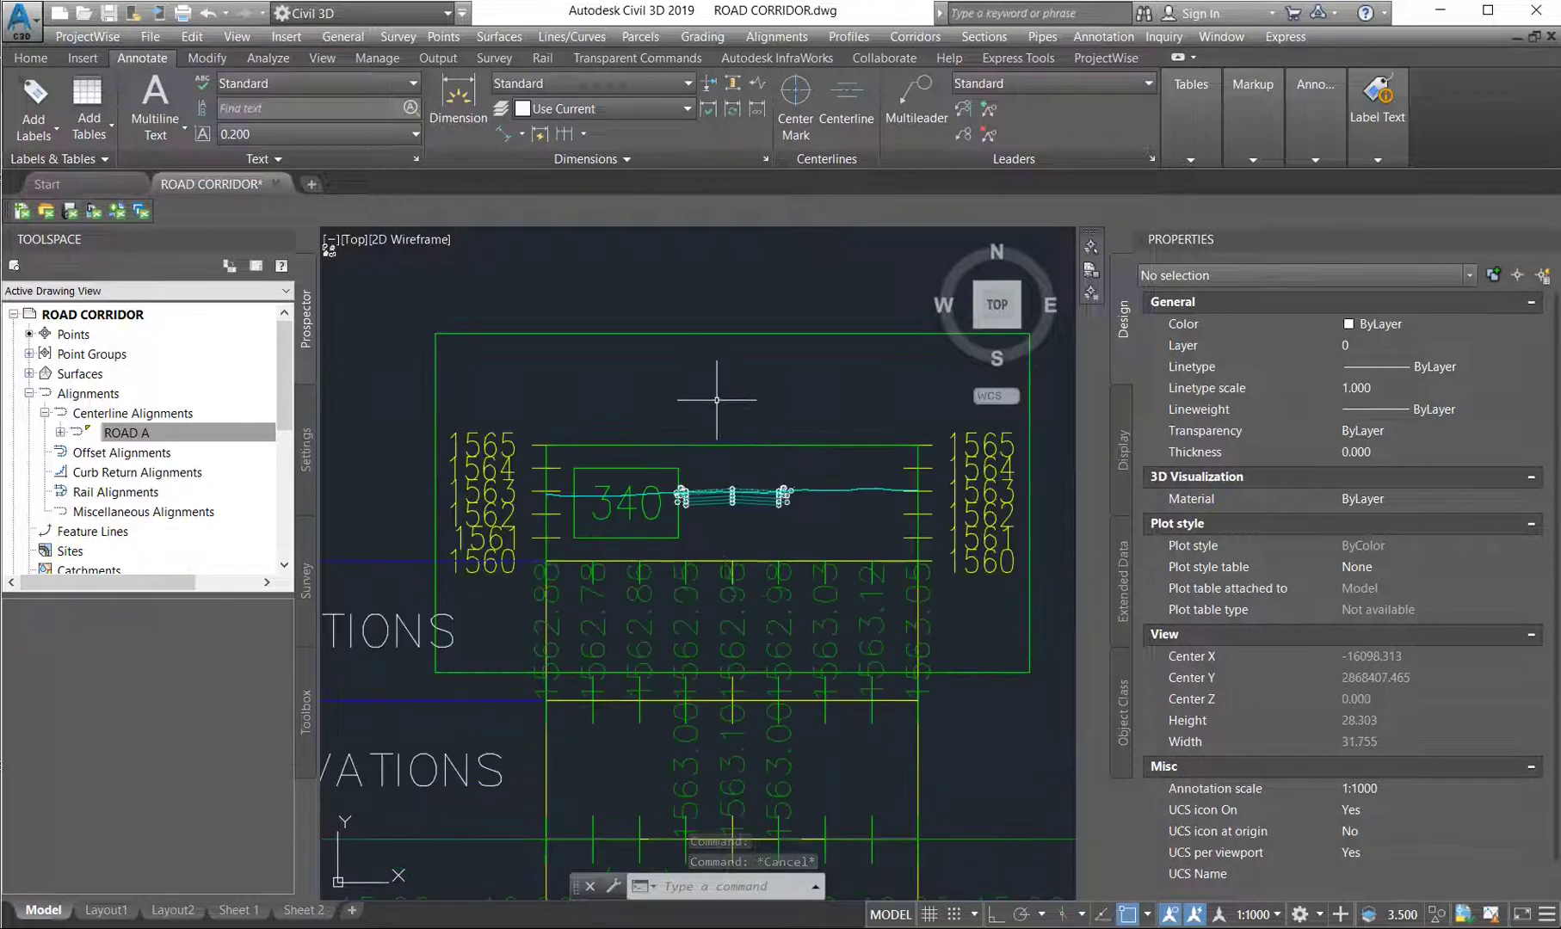
scroll(732, 697, up, 5)
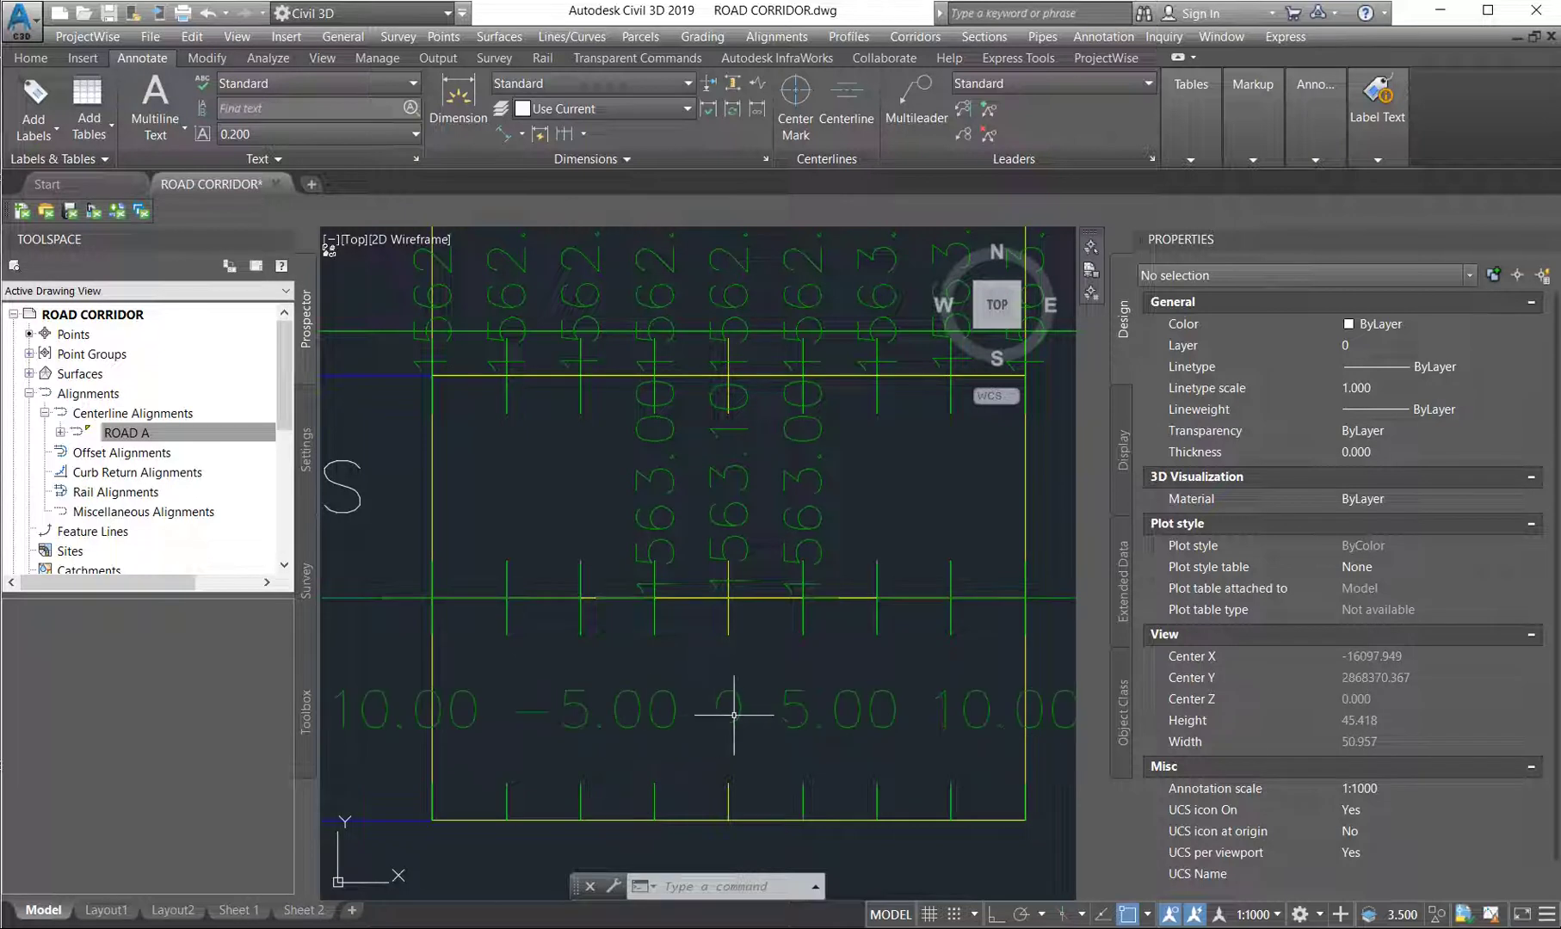
scroll(775, 722, down, 3)
scroll(732, 671, up, 3)
scroll(757, 460, down, 2)
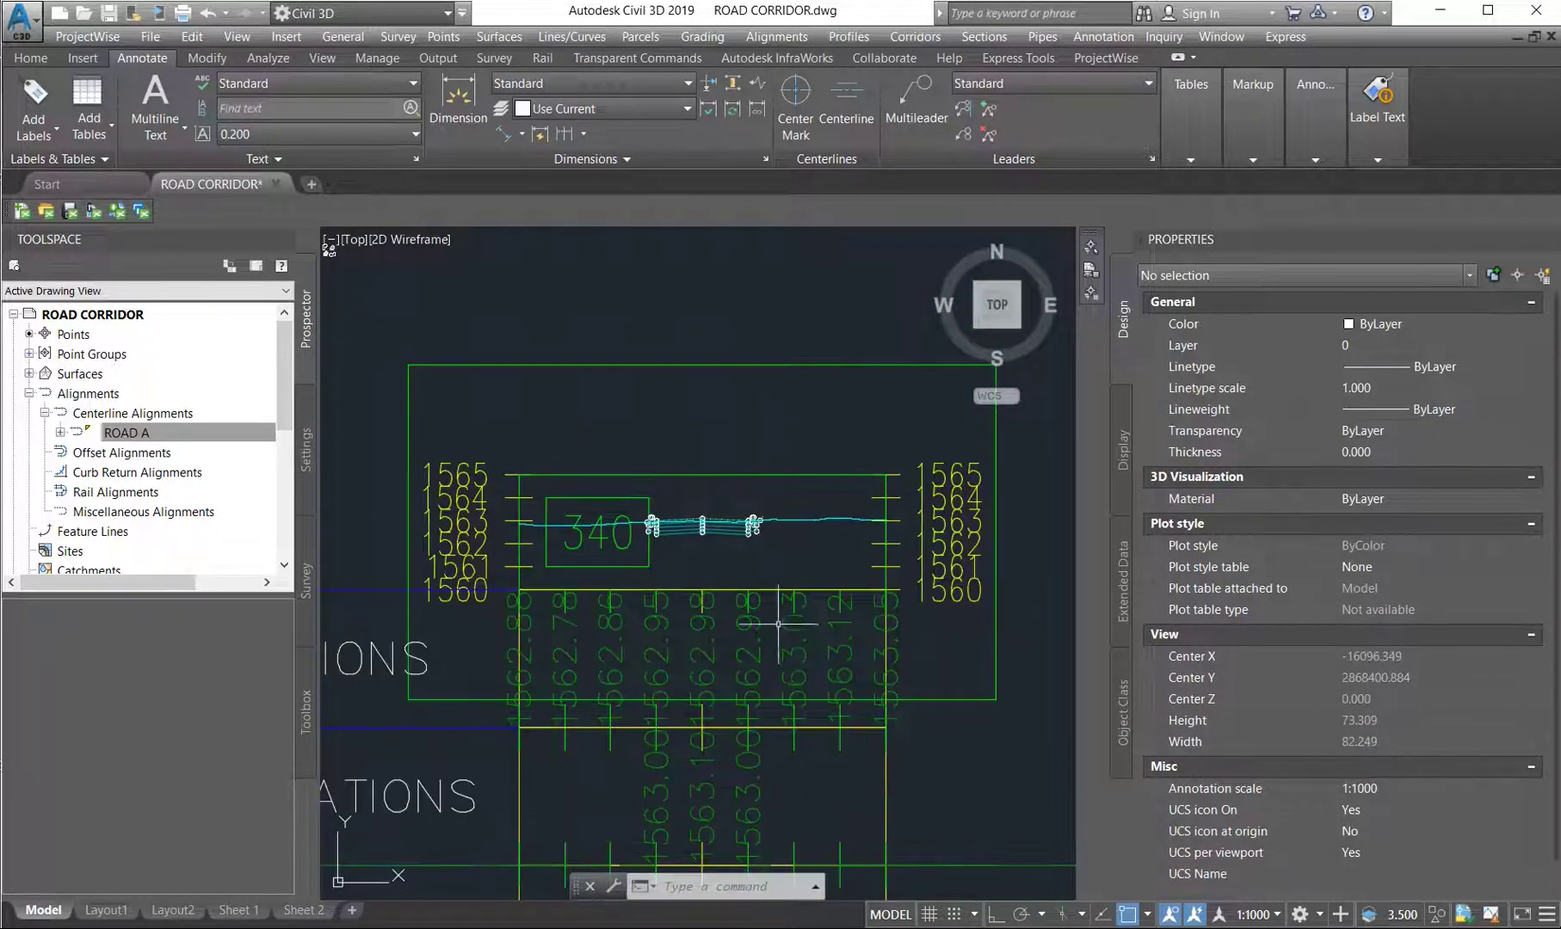
middle_drag(781, 714, 769, 628)
scroll(731, 697, up, 2)
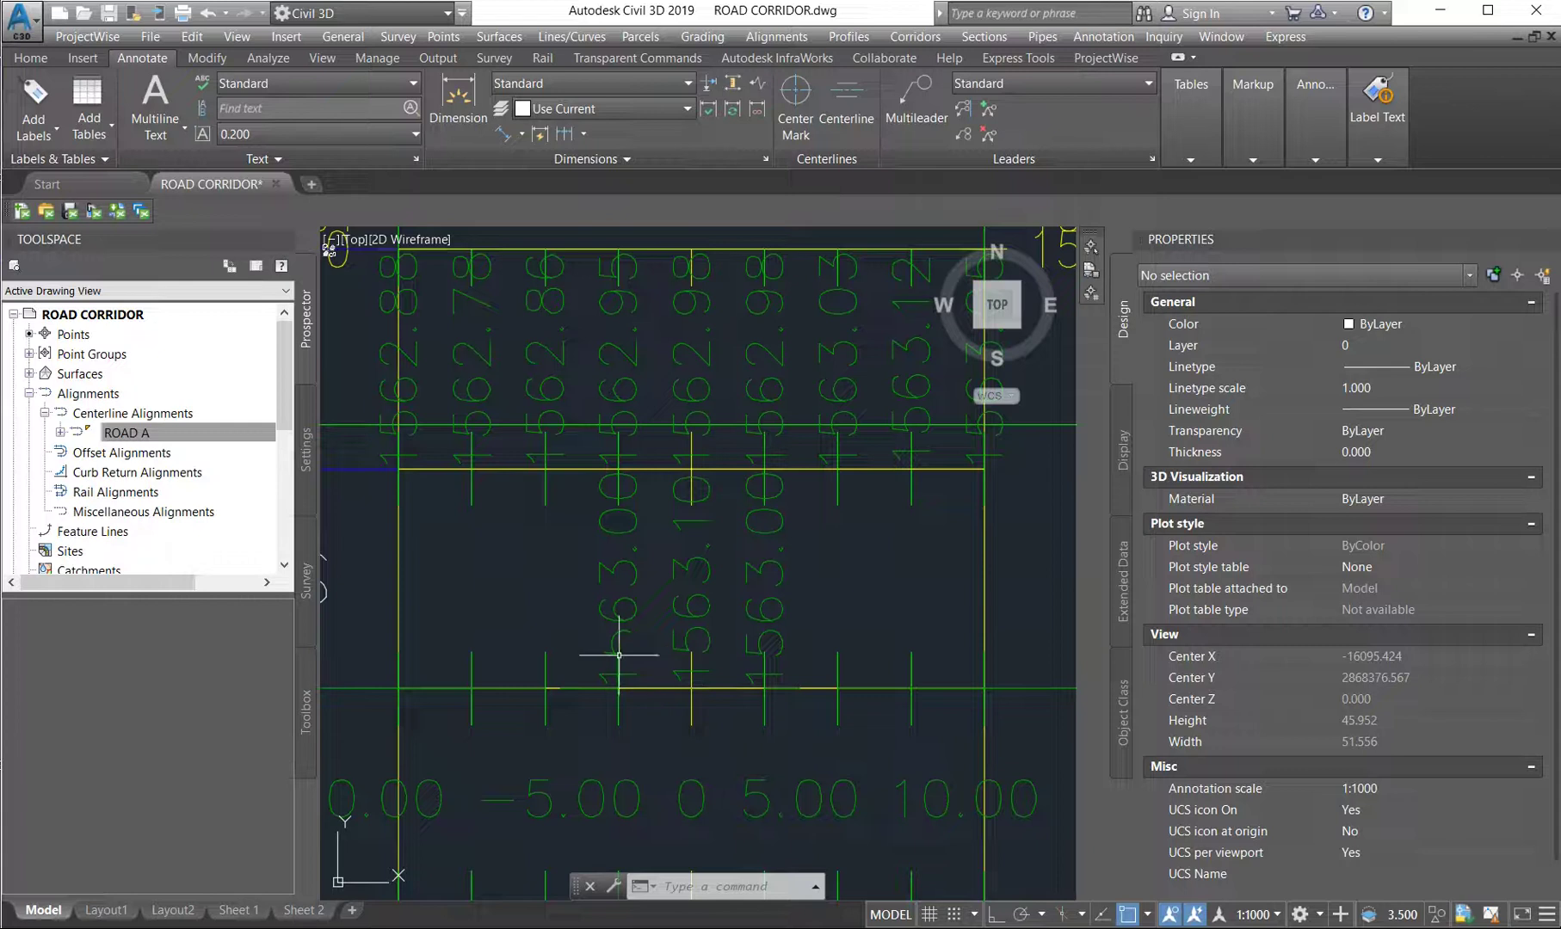
scroll(633, 818, down, 2)
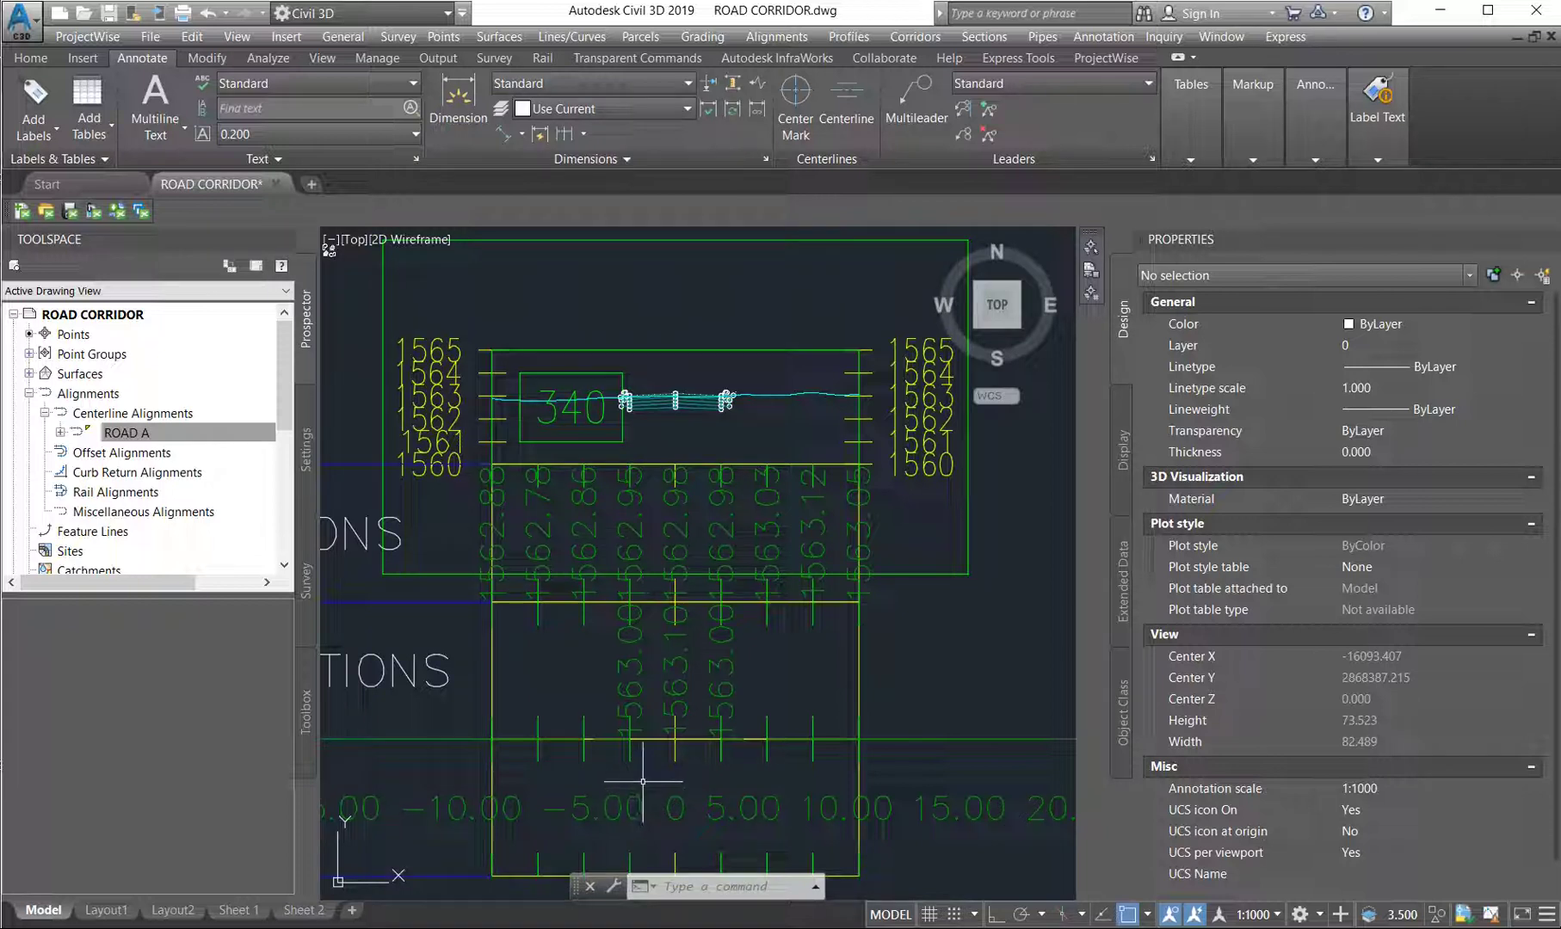
scroll(671, 851, up, 3)
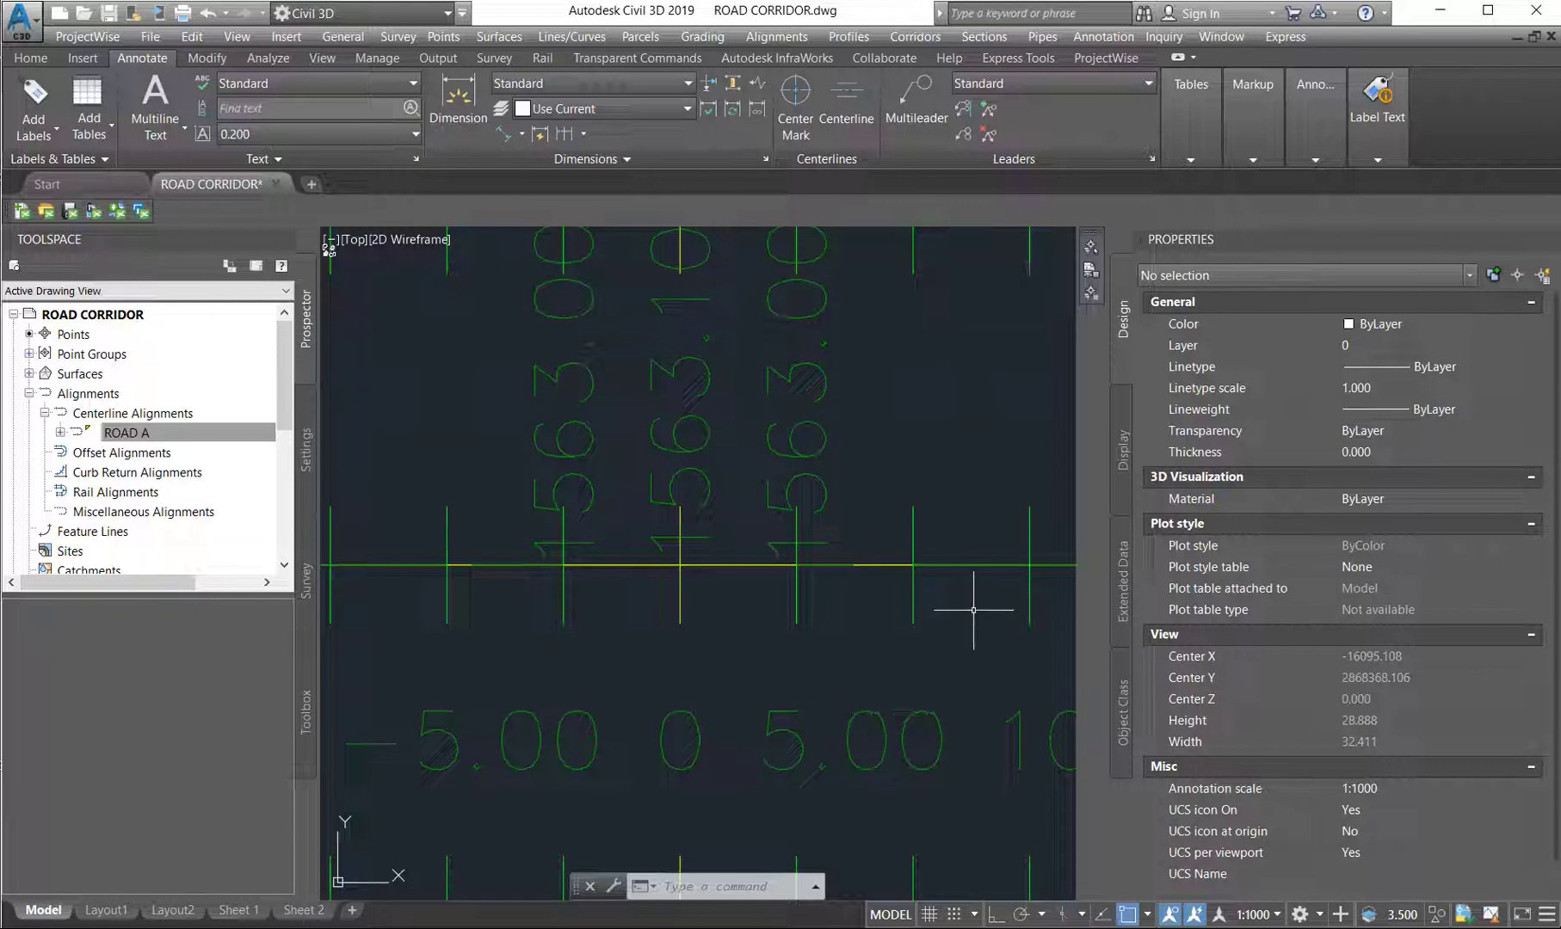
scroll(677, 729, down, 4)
scroll(680, 456, up, 6)
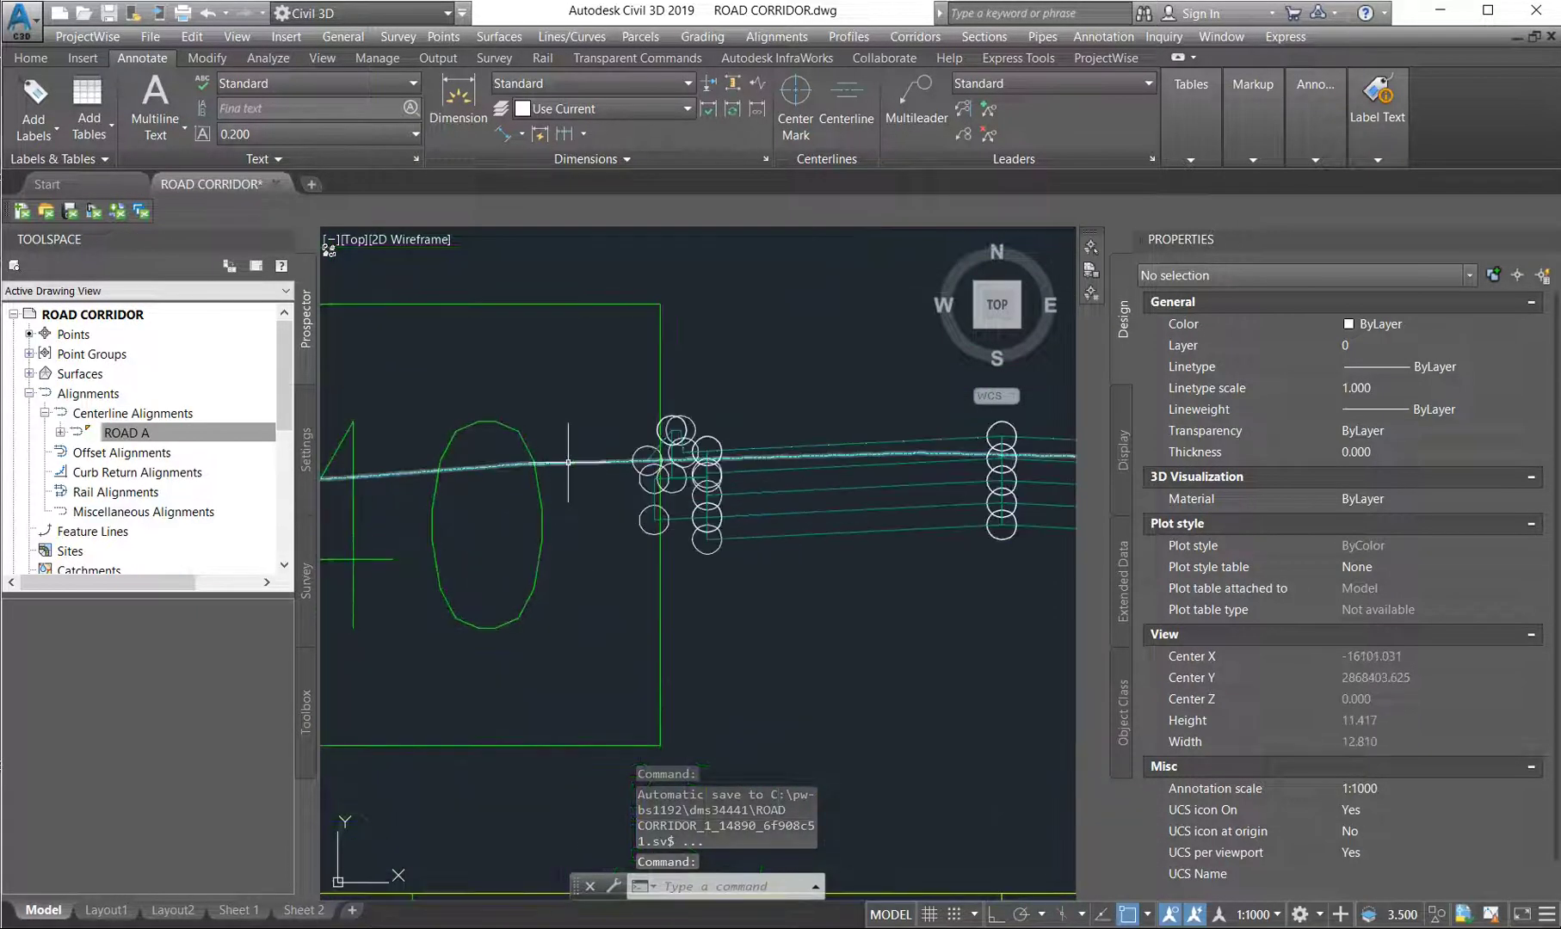
scroll(544, 507, down, 2)
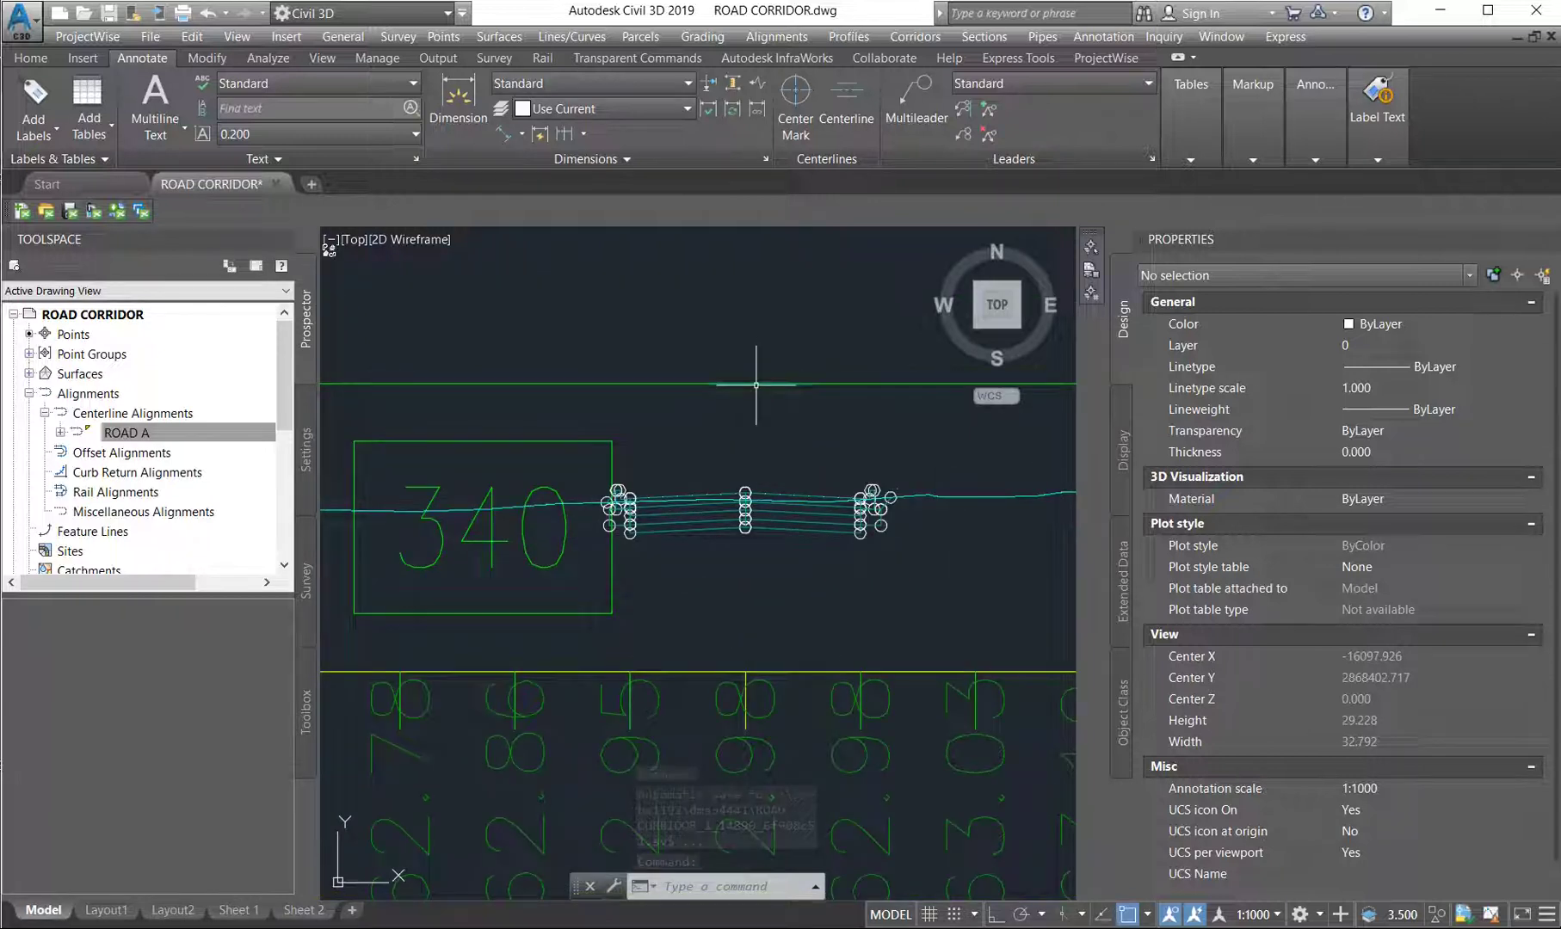
Add Major Offset labels in Offset and Elevation style to the CD ROAD A section at 3+40.001
click(758, 383)
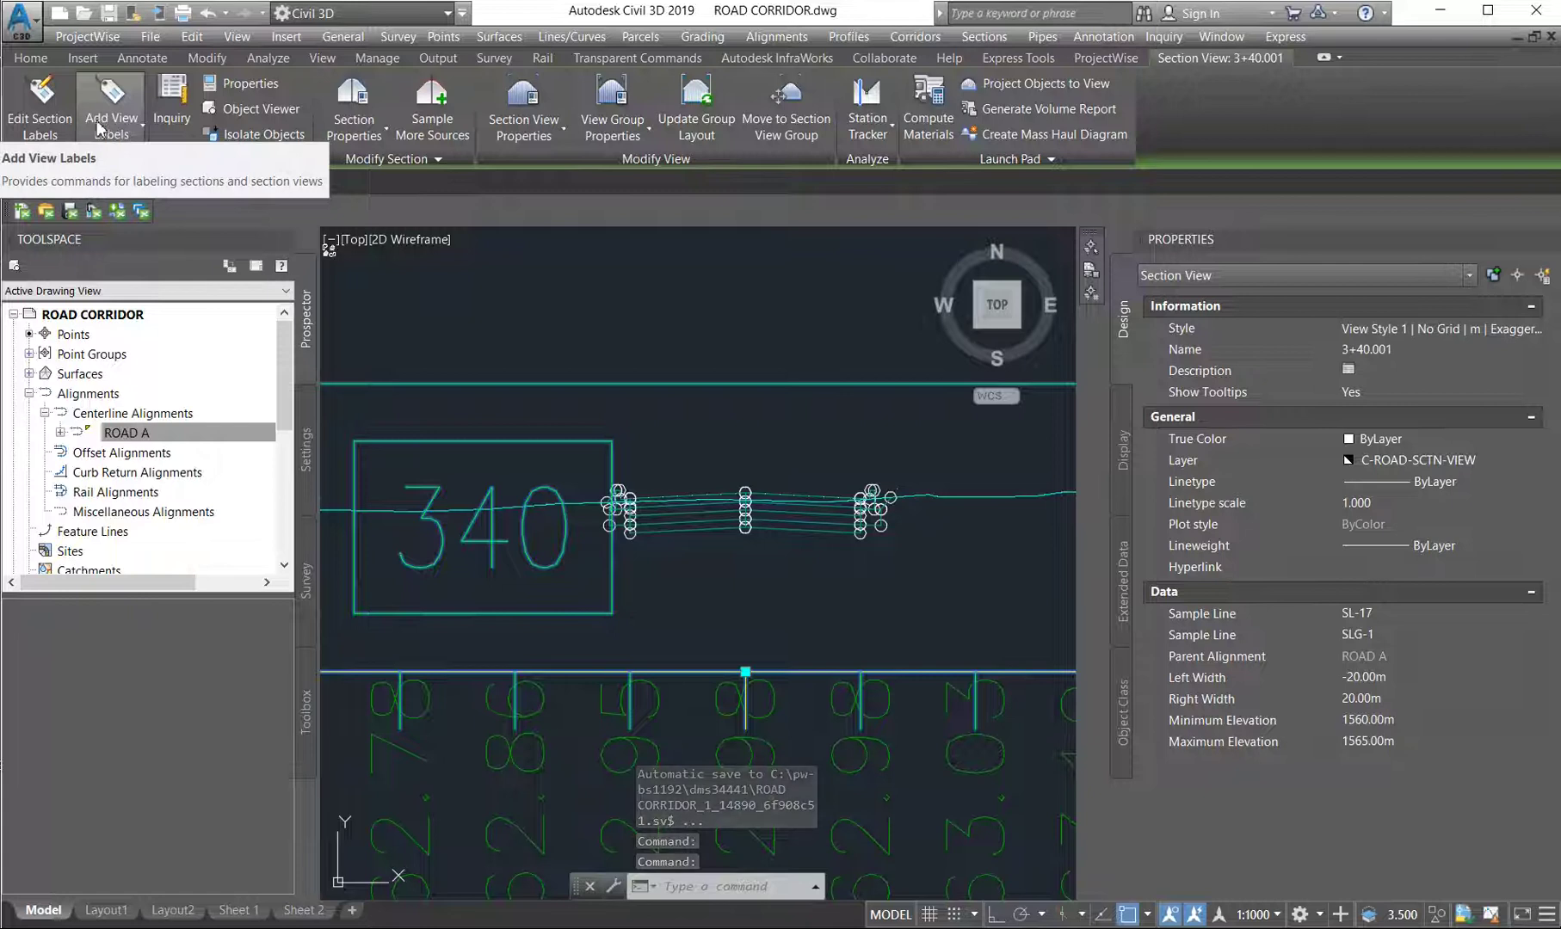
click(58, 119)
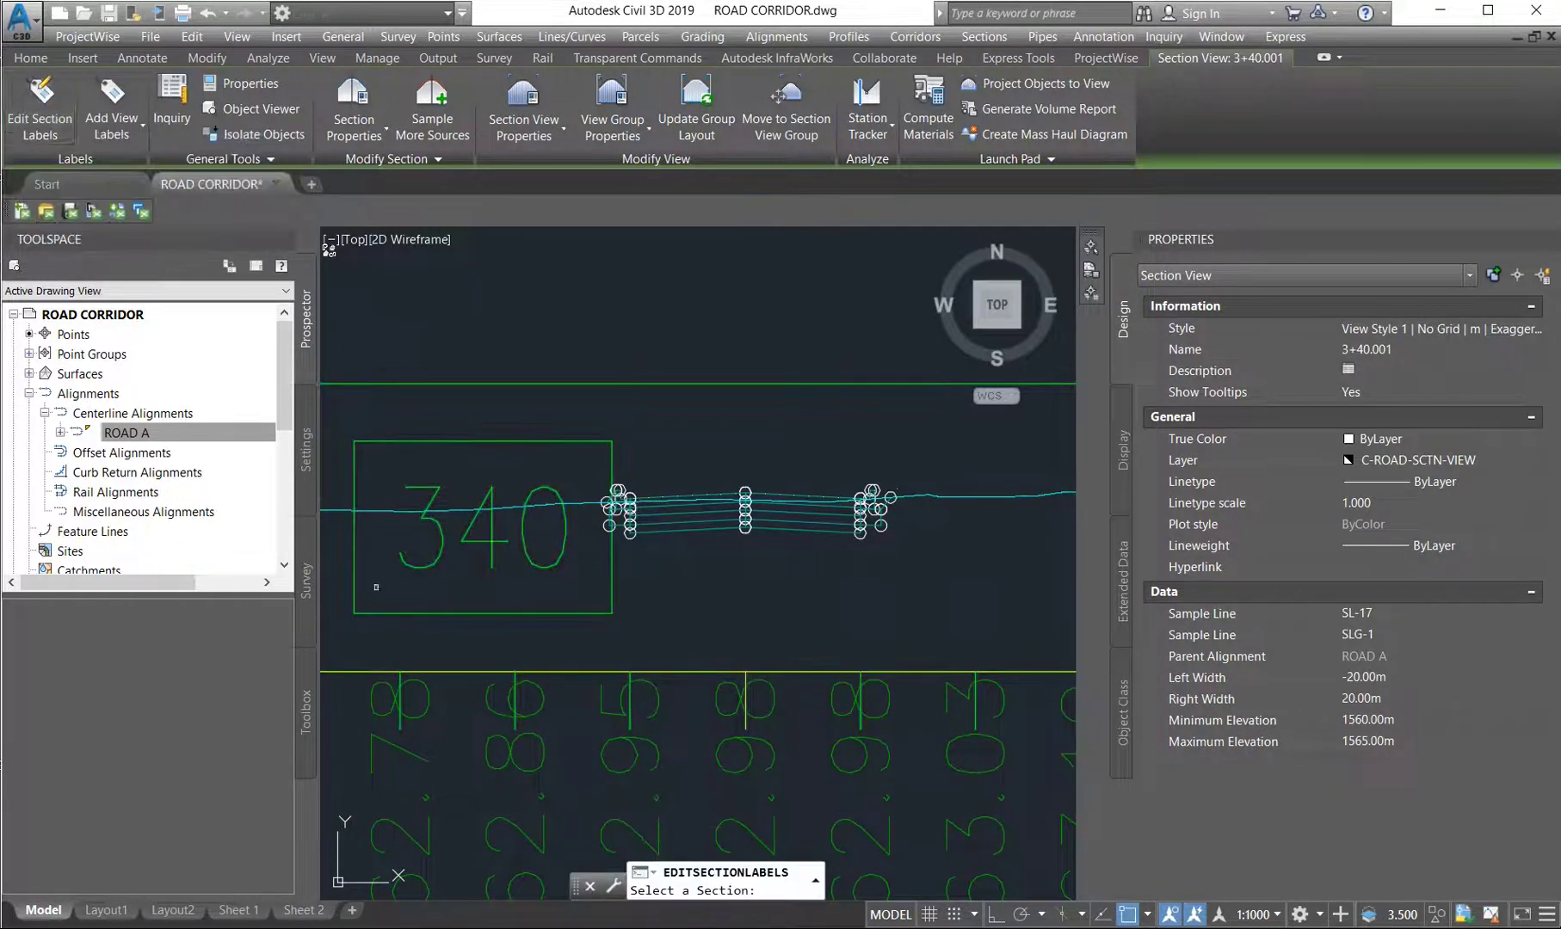
scroll(591, 660, down, 2)
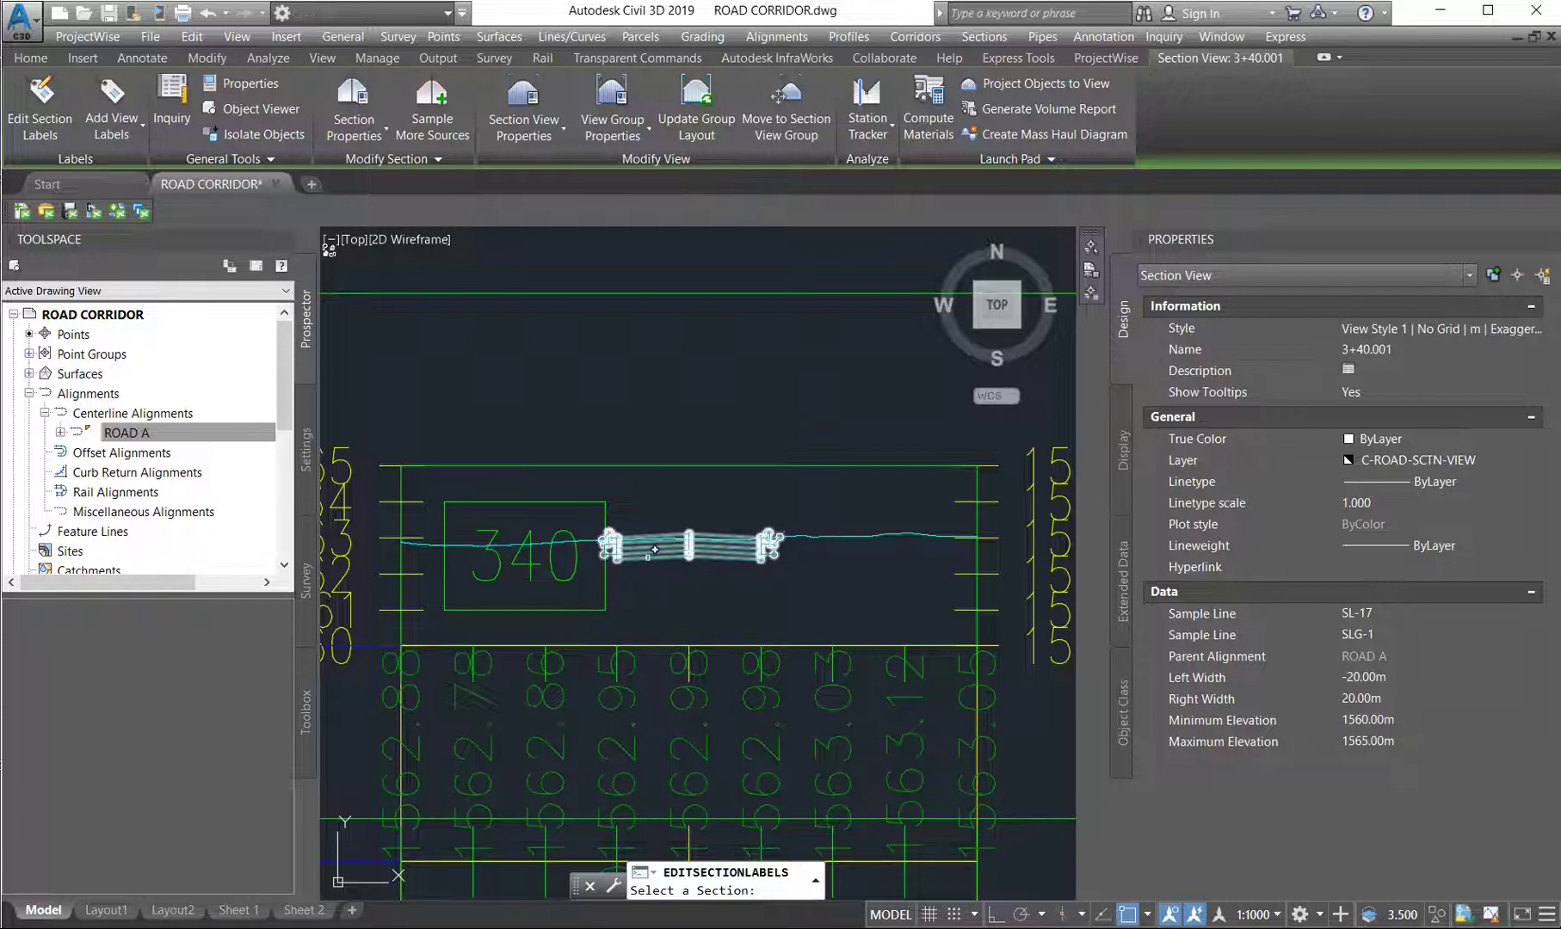
click(650, 551)
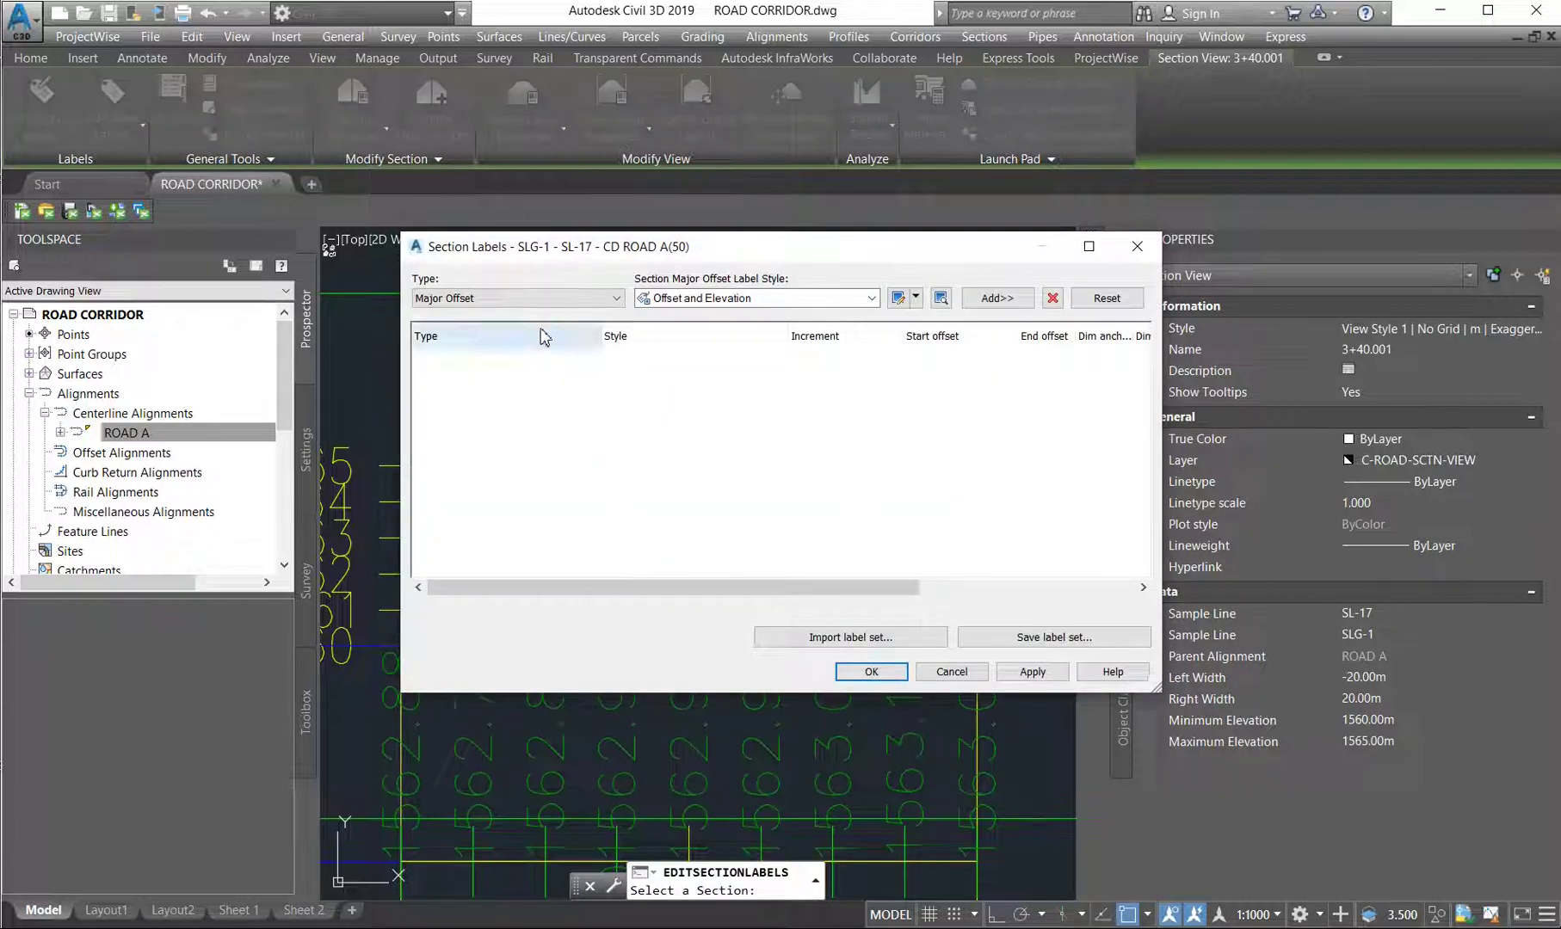
click(778, 305)
click(714, 344)
click(998, 298)
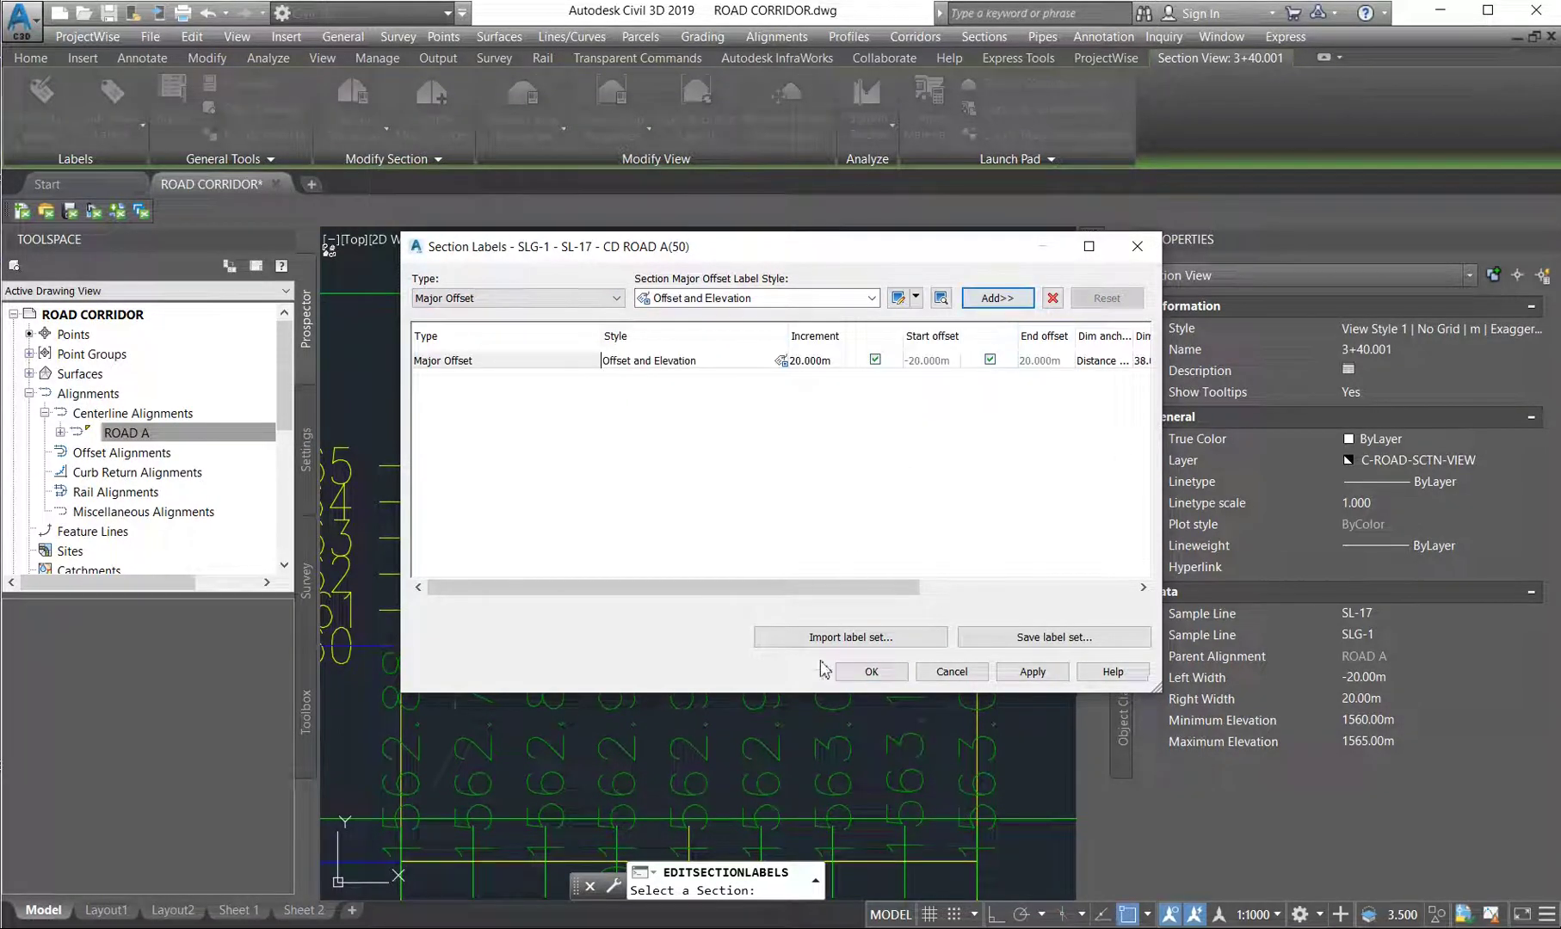
click(871, 672)
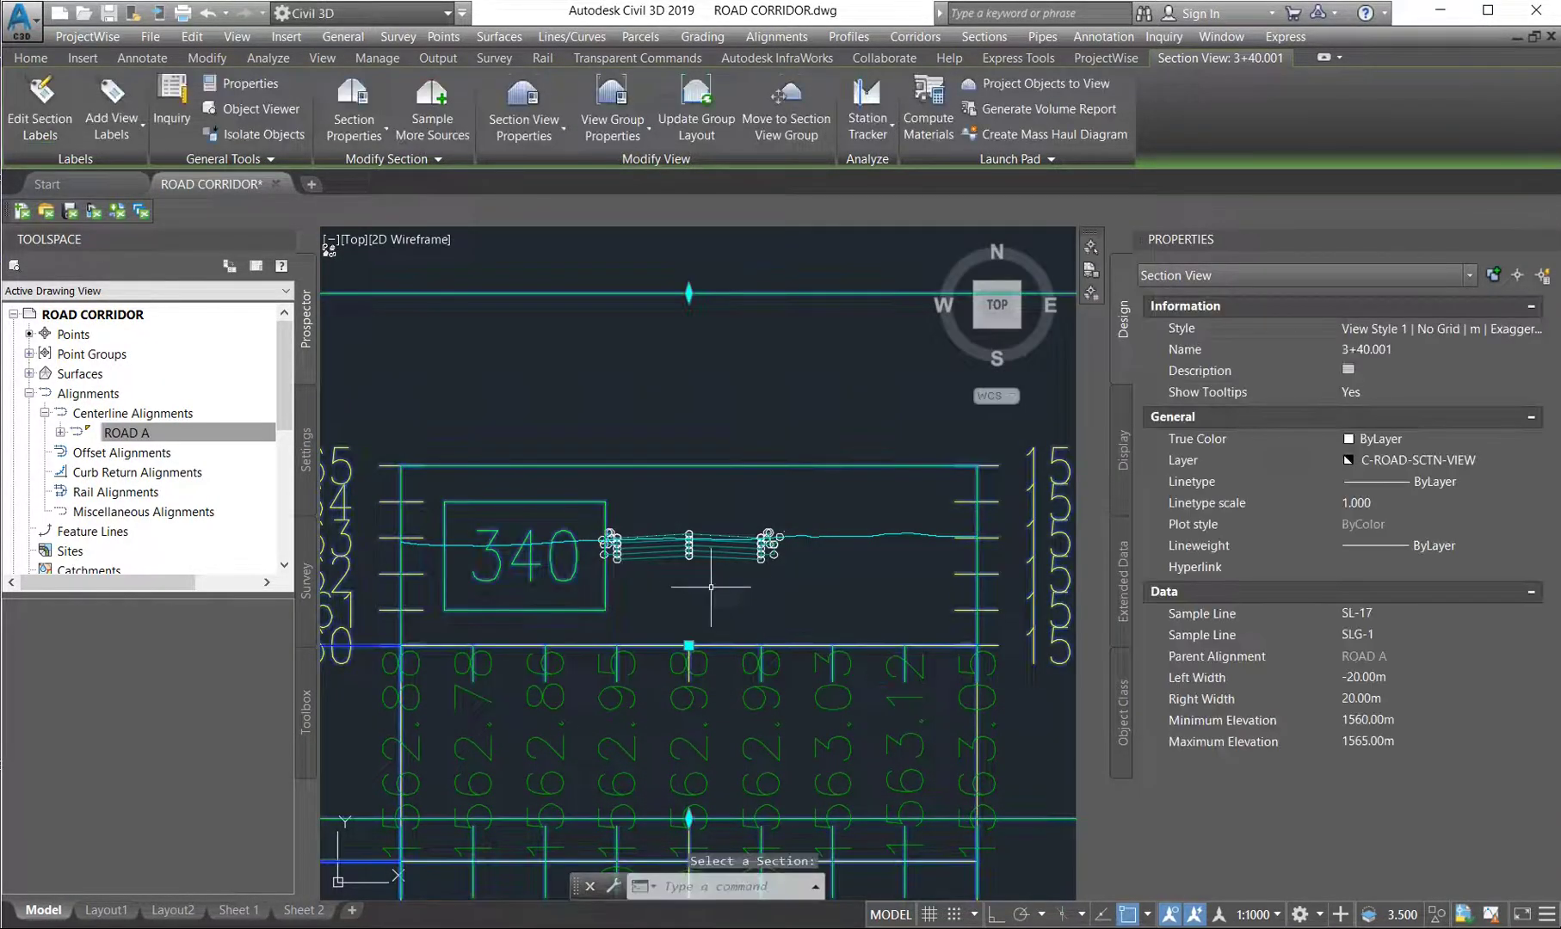
scroll(660, 566, down, 2)
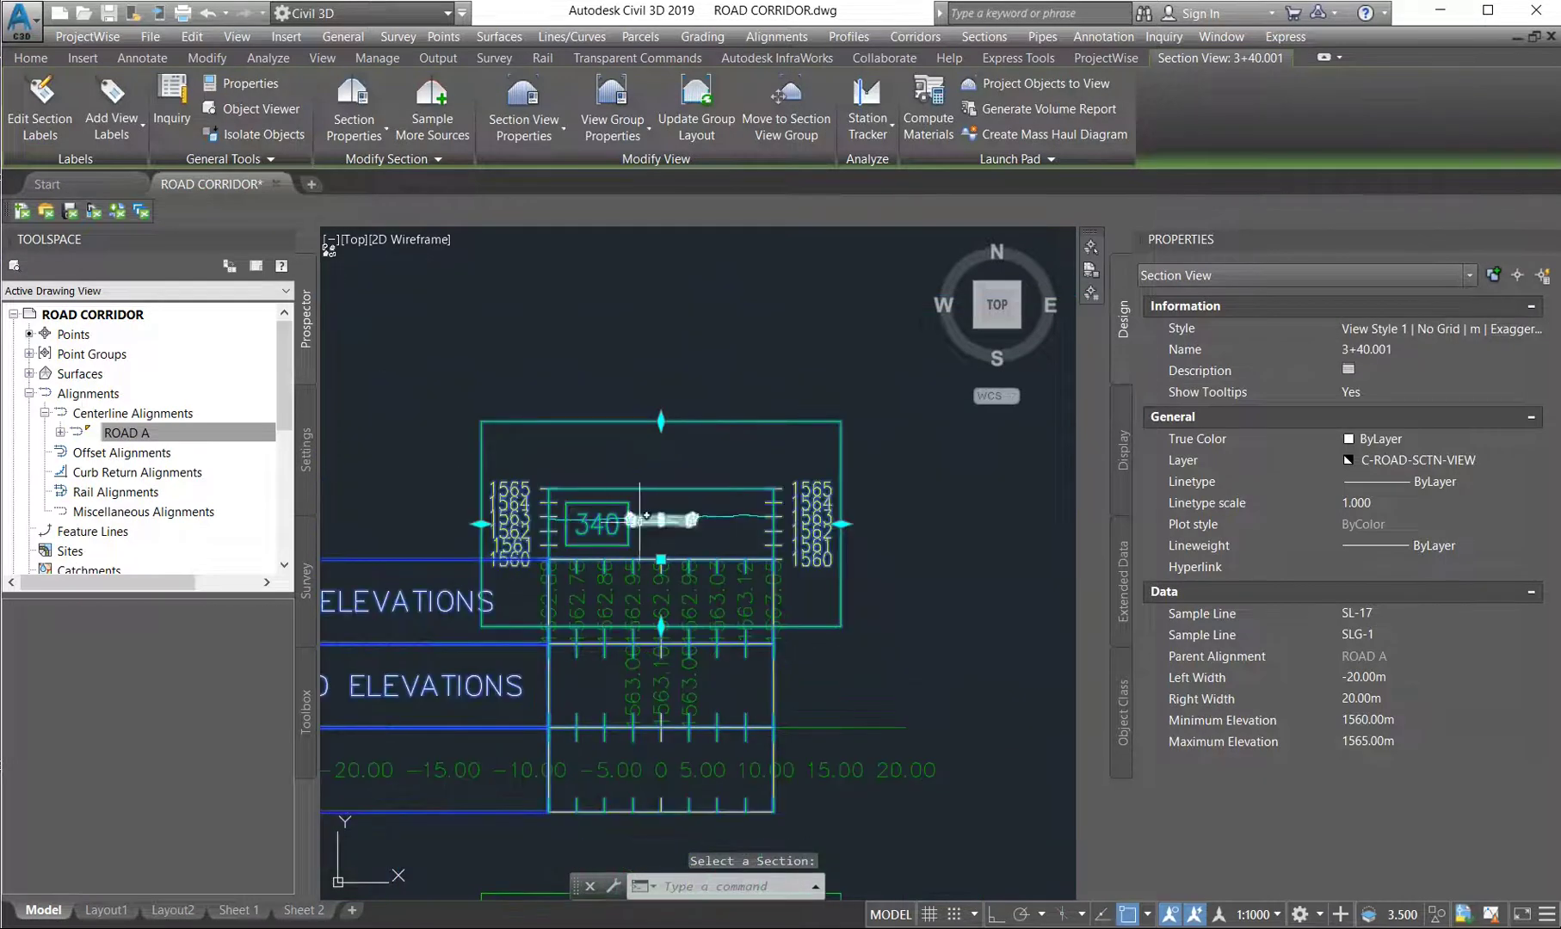
Place an Offset Elevation label in section view 3+40.001 reading OFFSET=5.00, ELEV = 1563.00
scroll(627, 516, up, 3)
scroll(665, 498, up, 2)
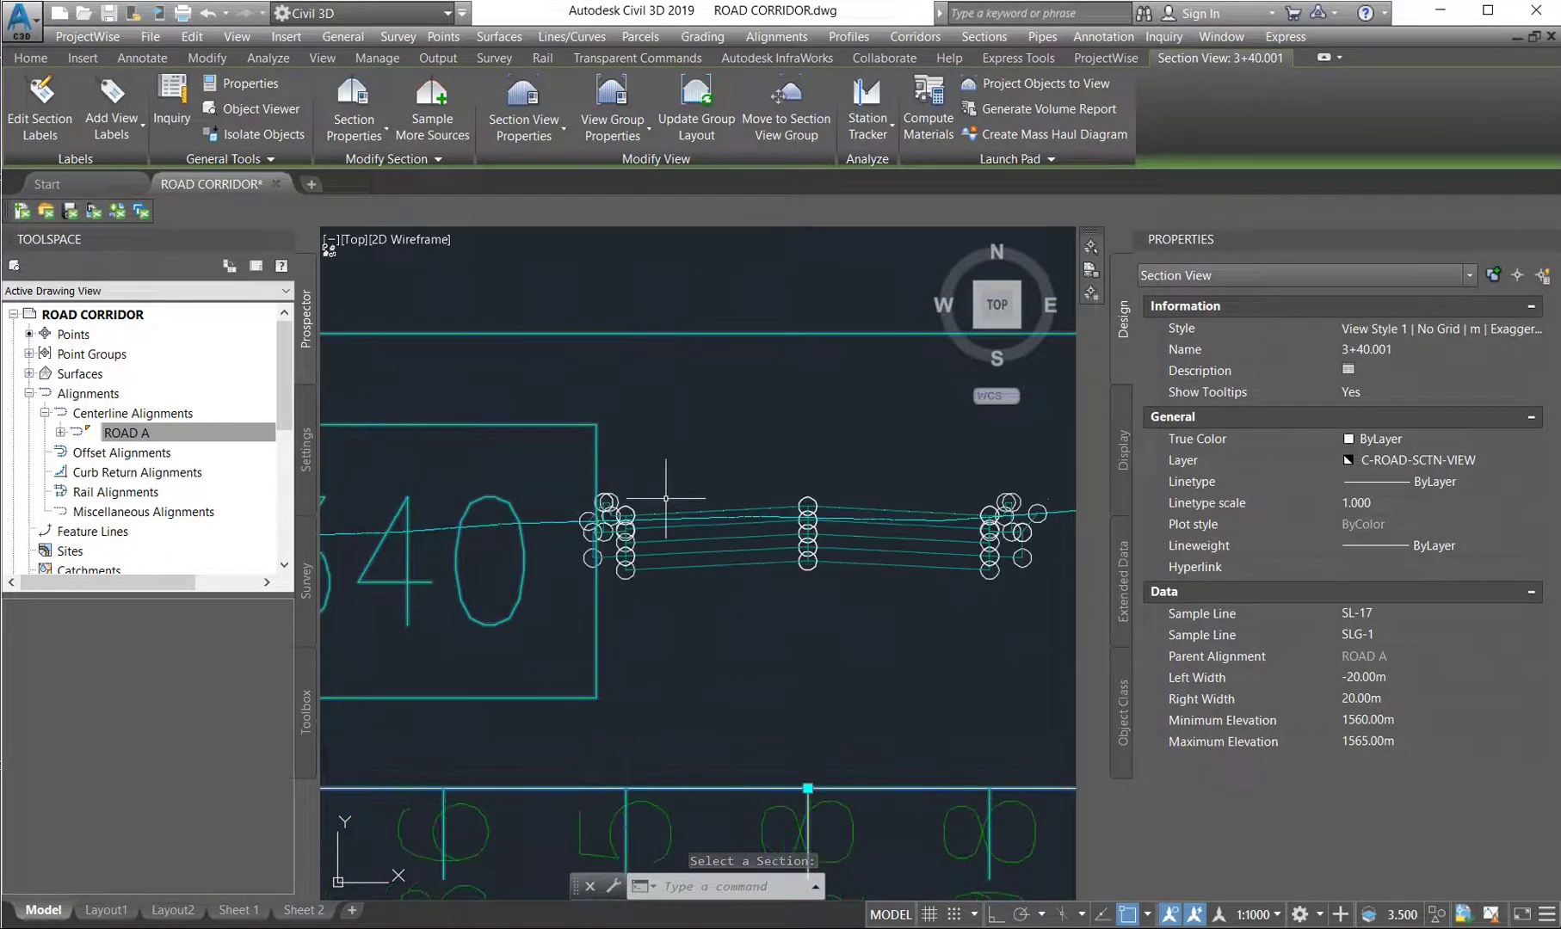
click(112, 128)
click(107, 169)
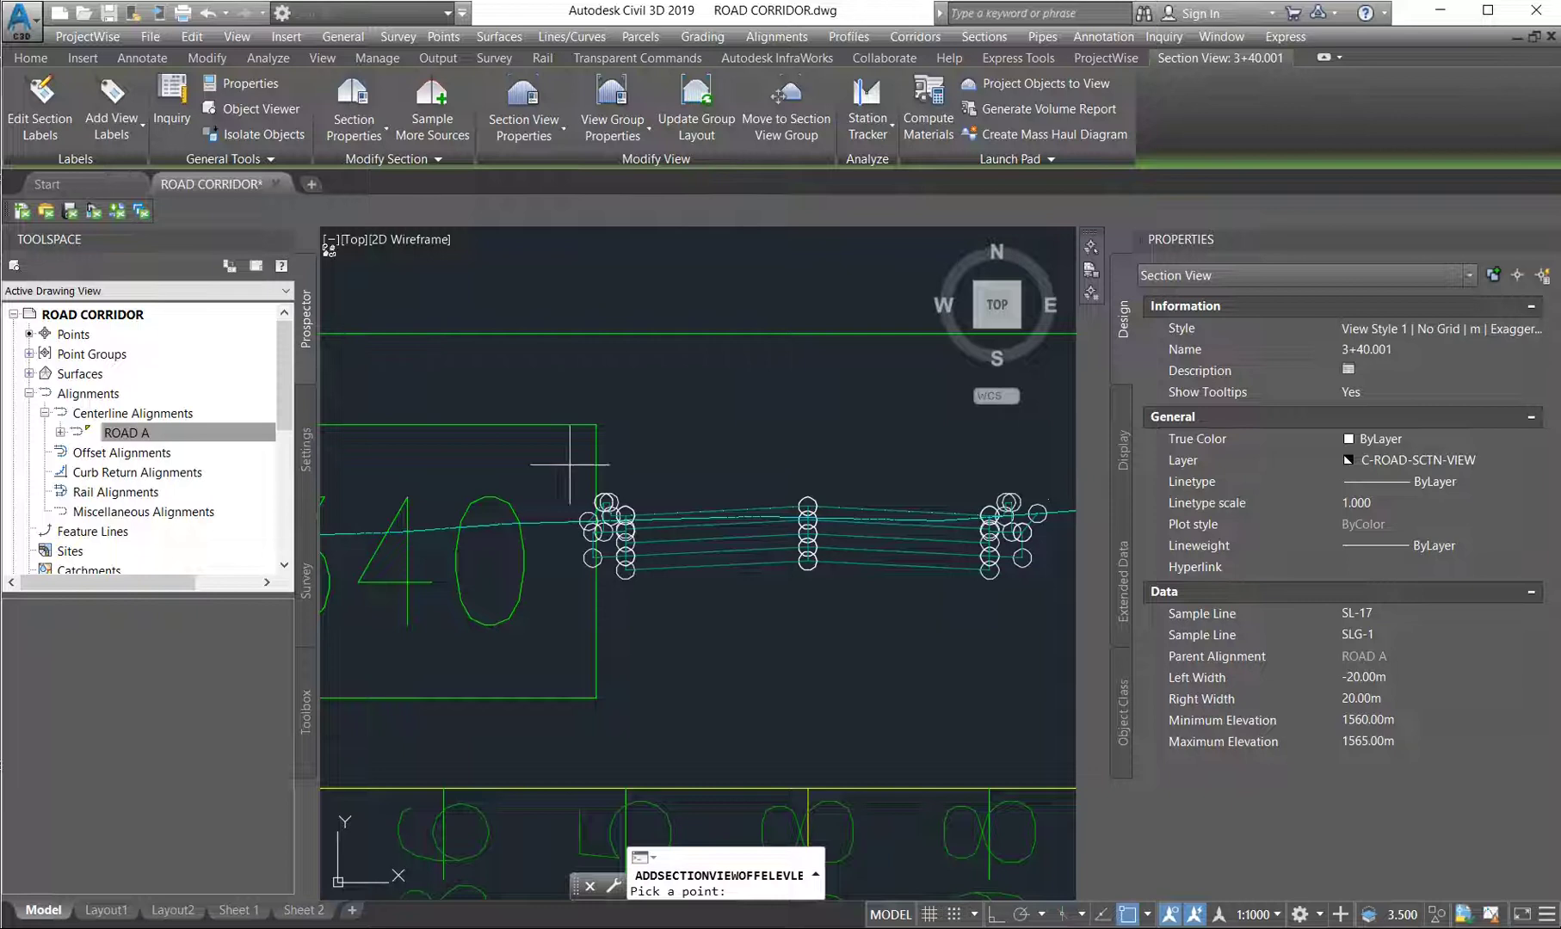
scroll(668, 529, up, 2)
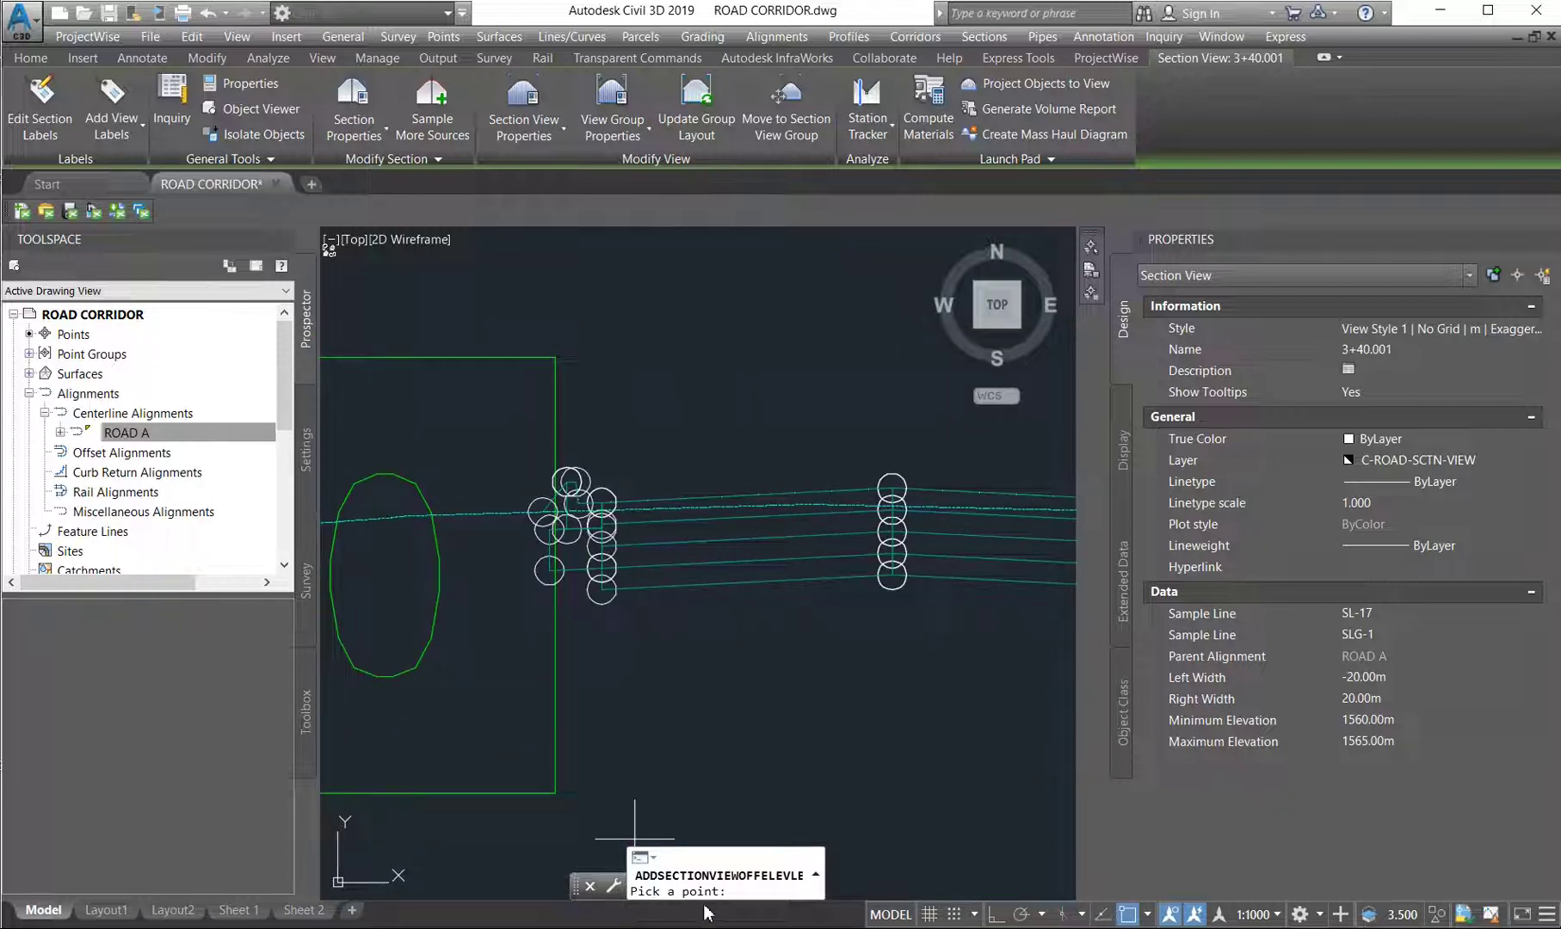
scroll(566, 496, up, 2)
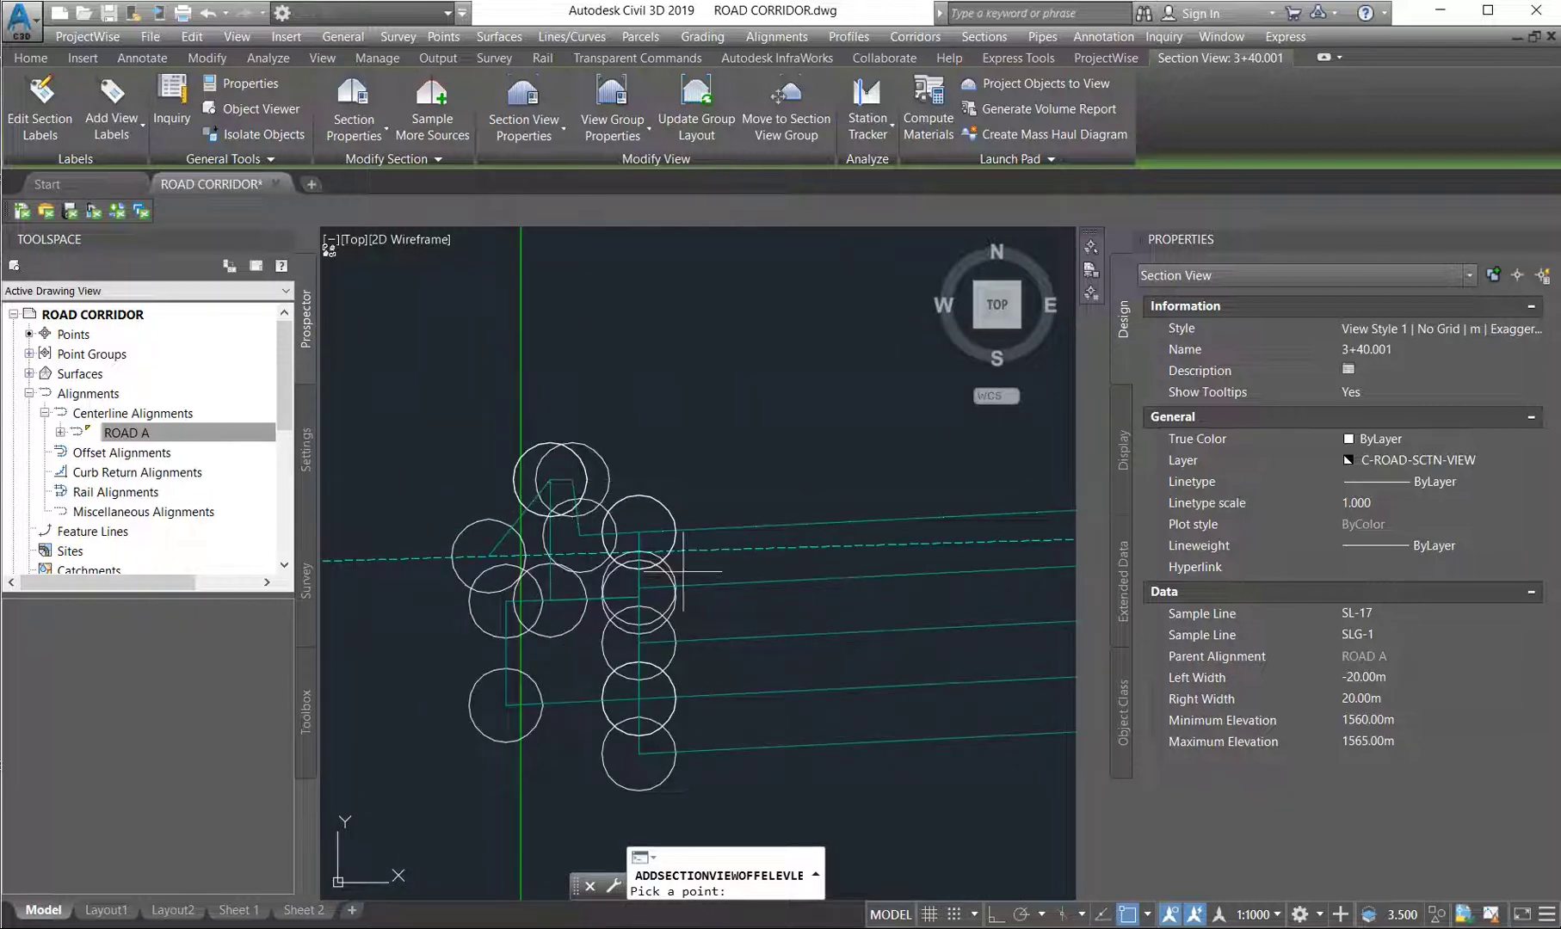
scroll(677, 566, up, 2)
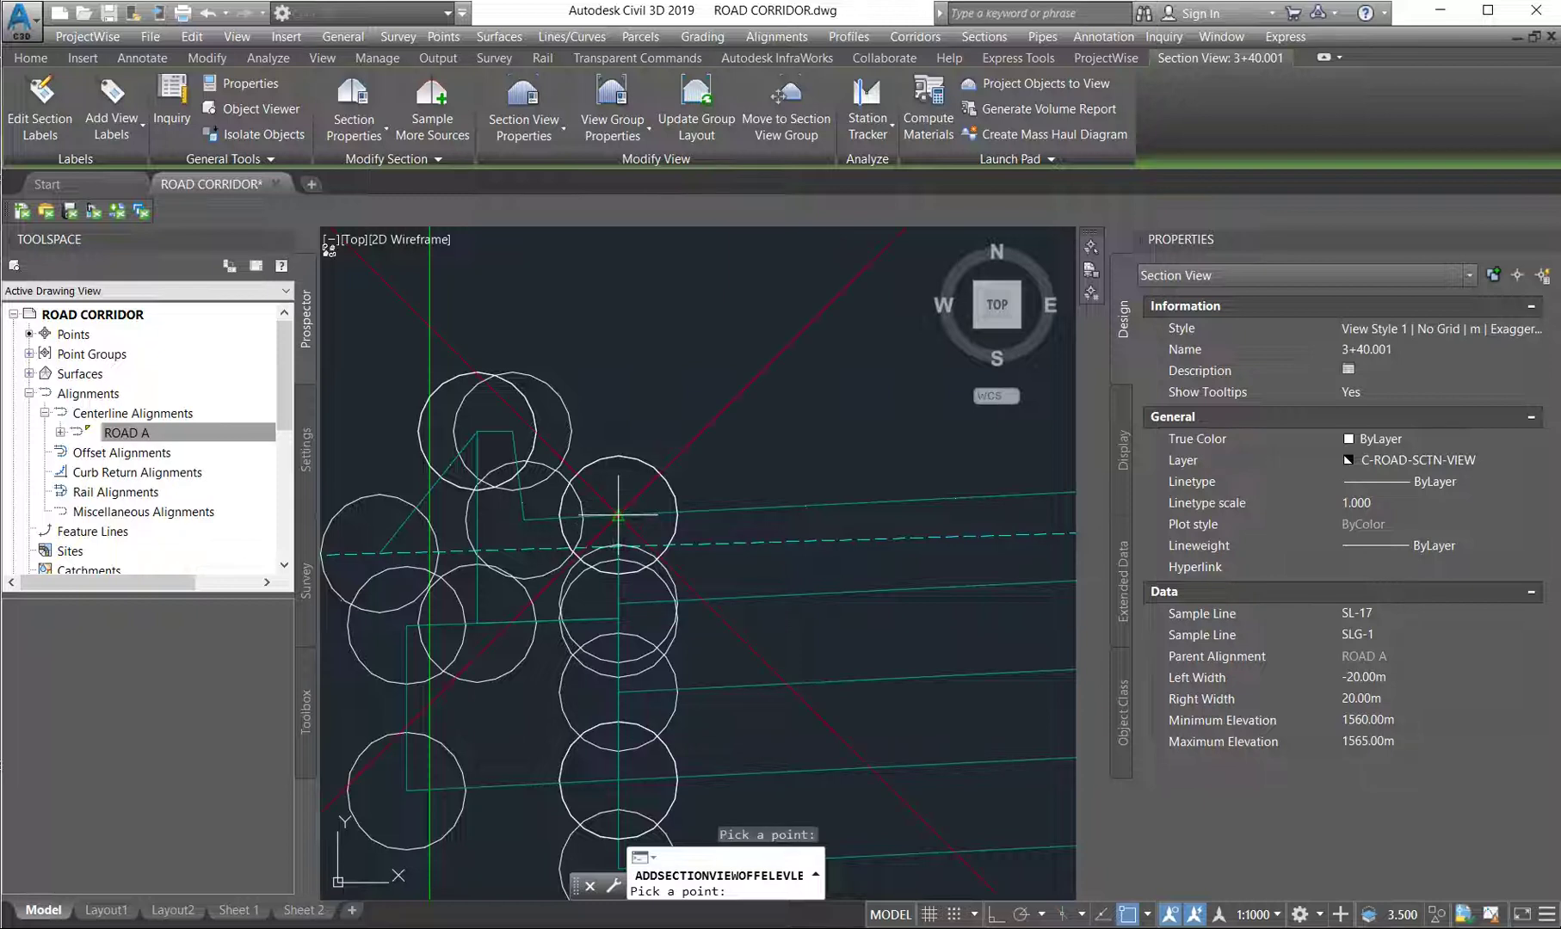
scroll(830, 497, down, 2)
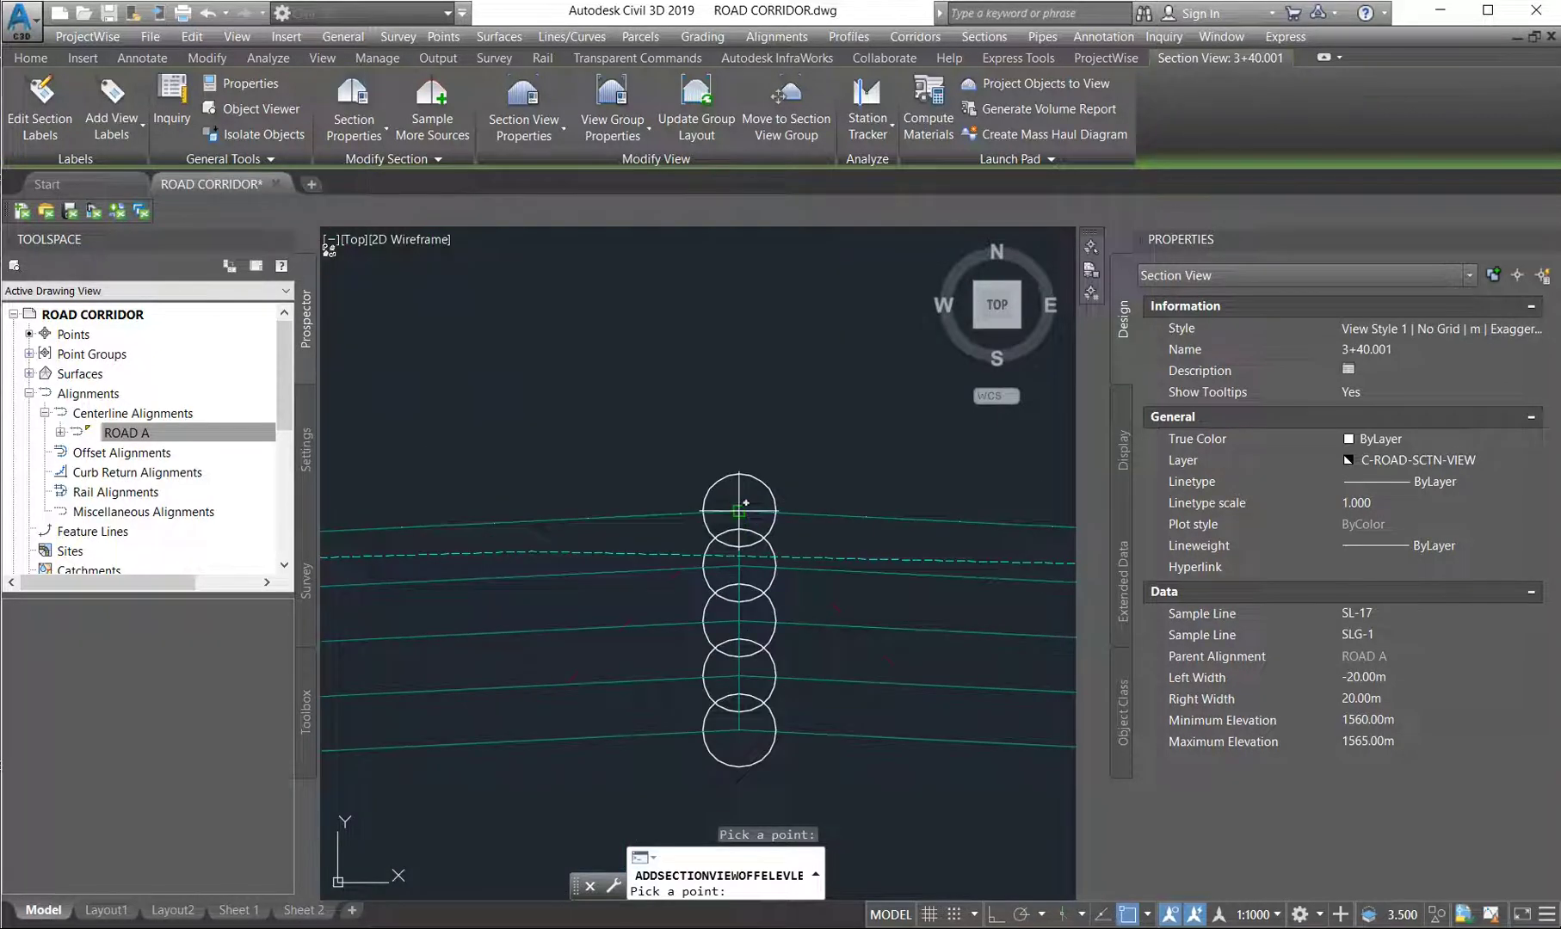
scroll(627, 550, up, 3)
scroll(671, 559, down, 3)
scroll(719, 558, up, 1)
scroll(711, 544, down, 3)
key(Escape)
scroll(616, 527, down, 3)
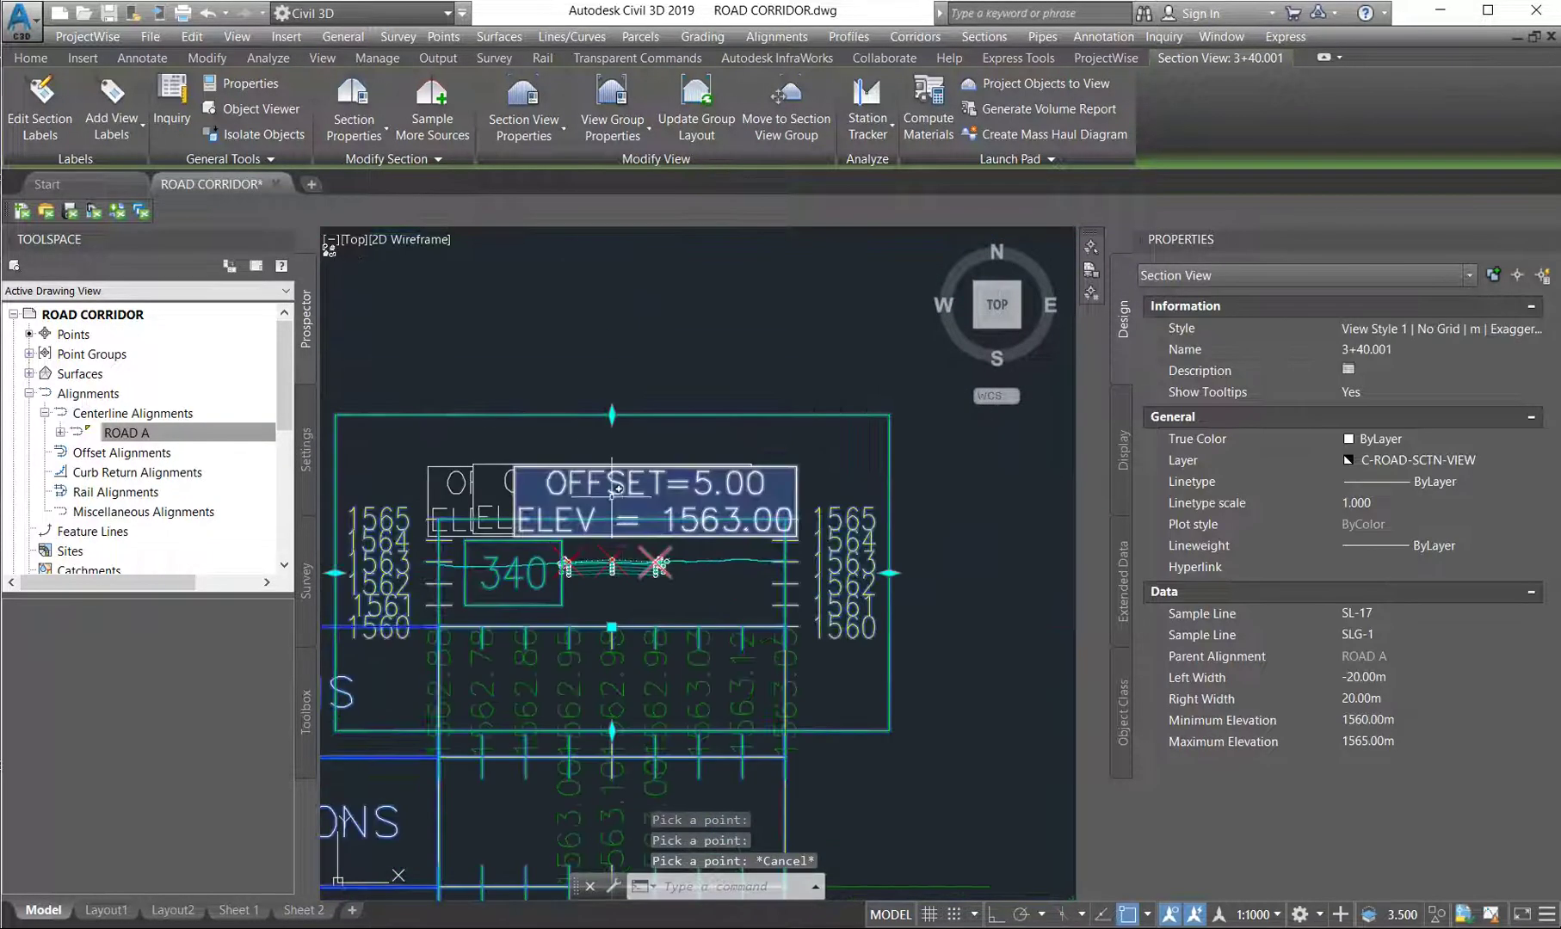
Select the OFFSET/ELEV label and review its Section 1 source in Properties
click(614, 506)
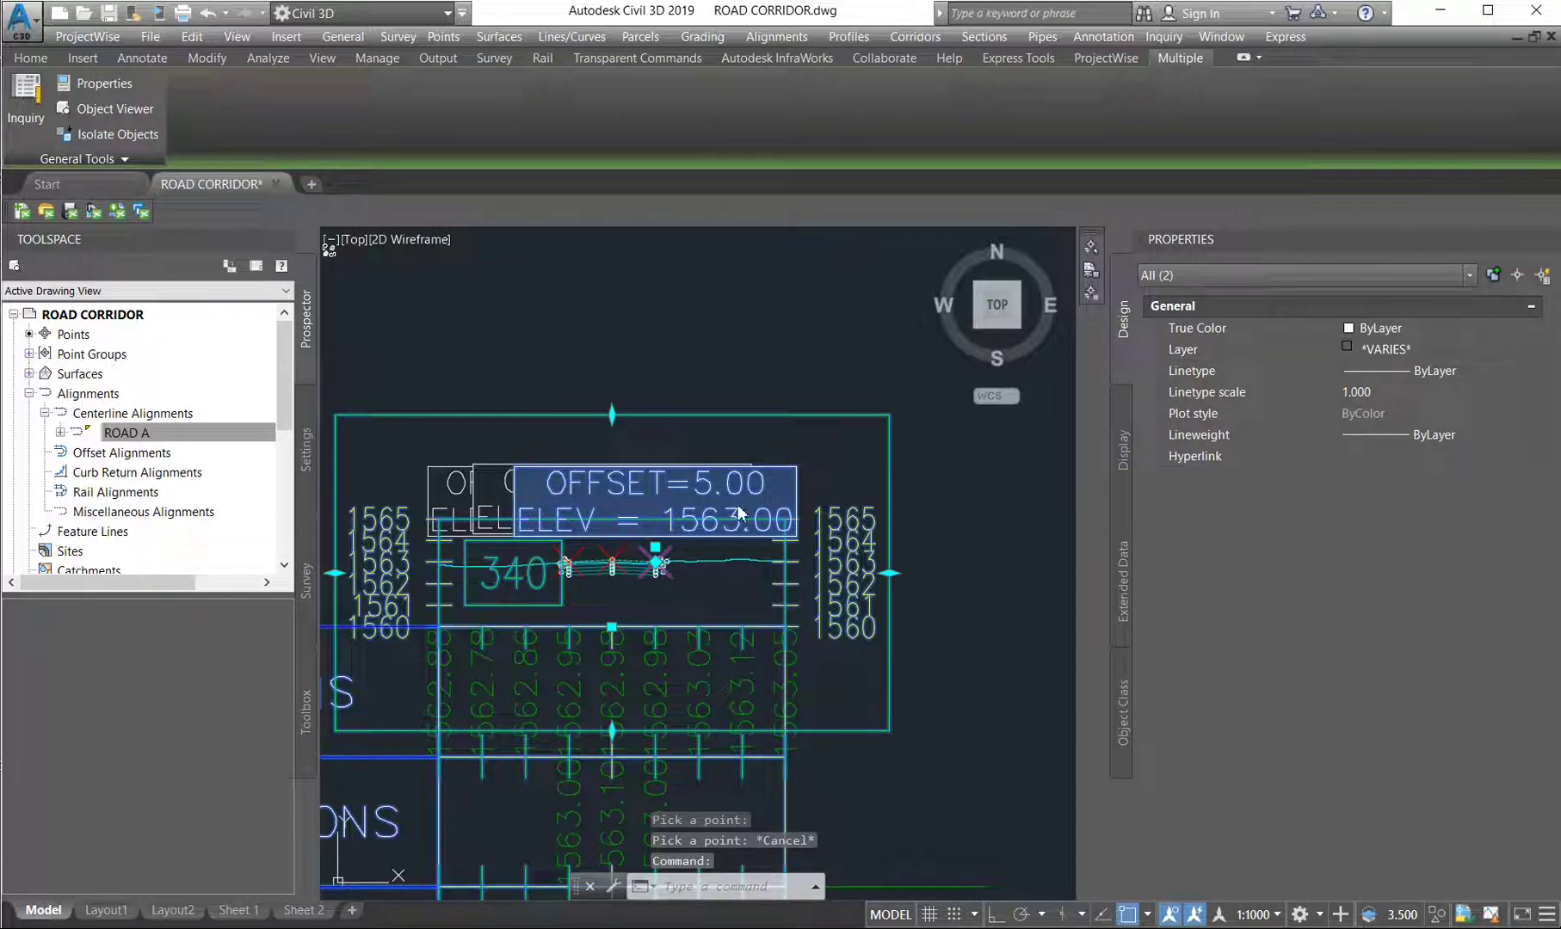
click(679, 400)
key(Escape)
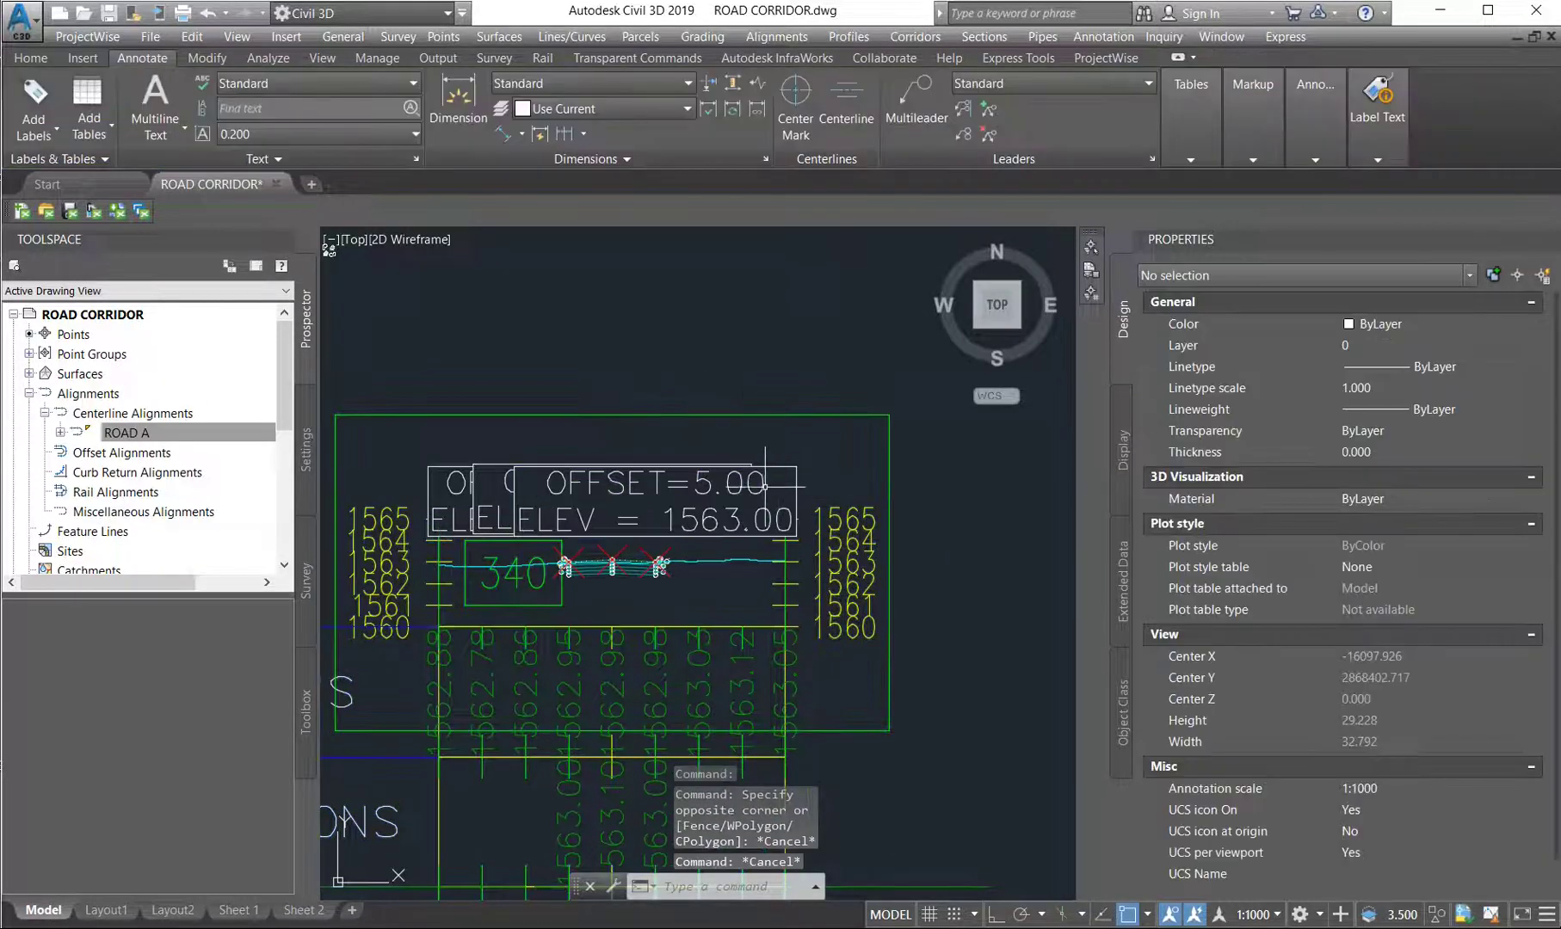
click(753, 490)
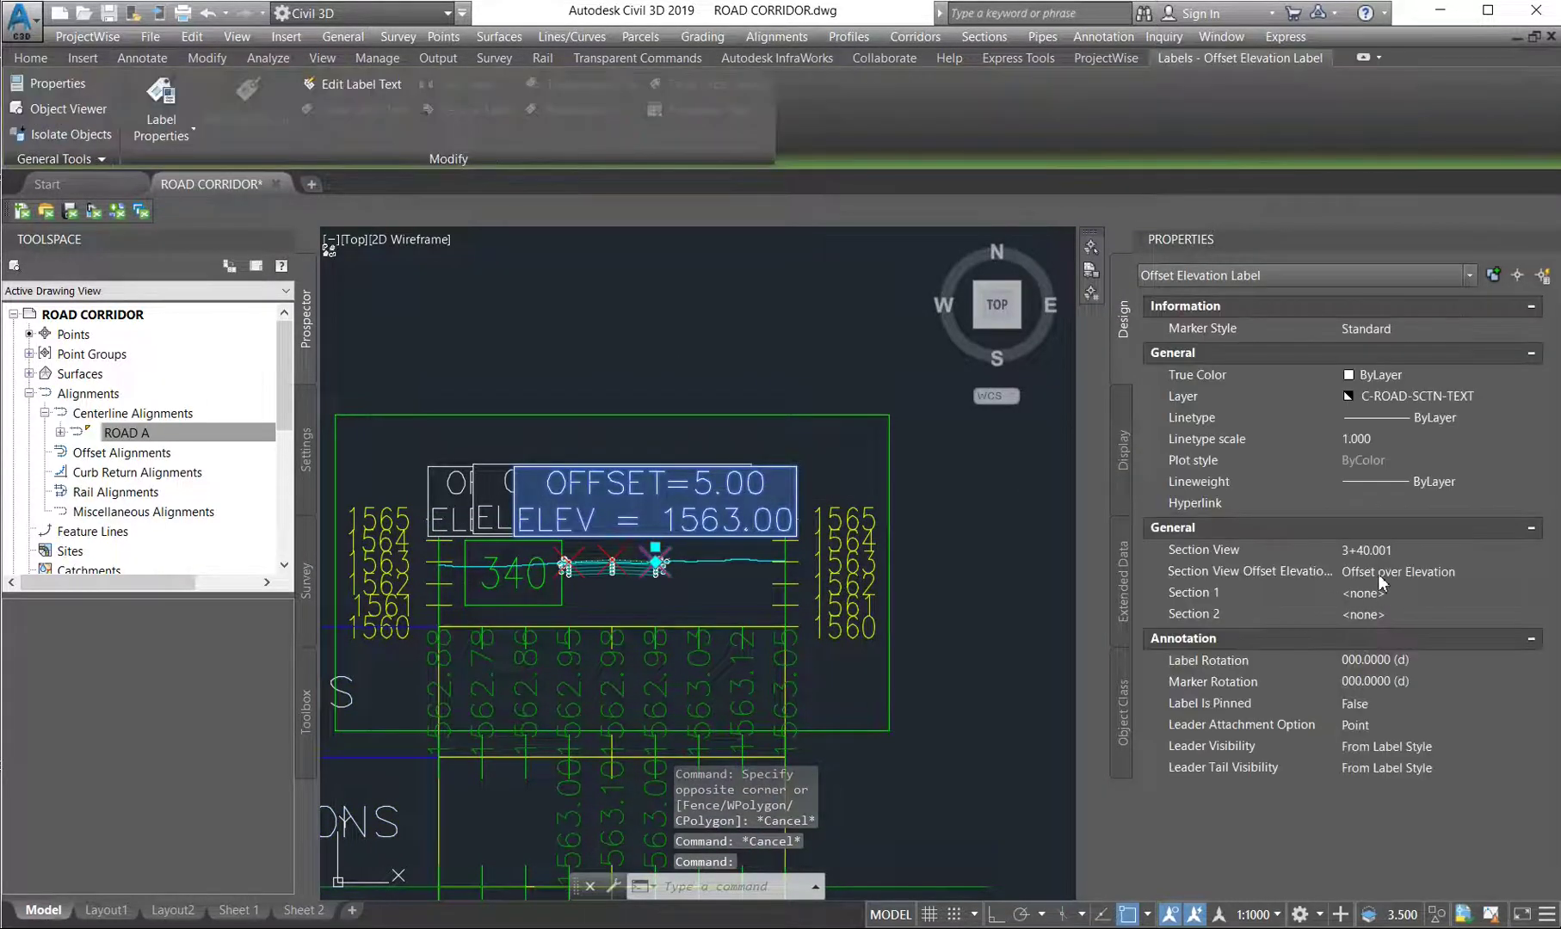
click(1384, 594)
click(1385, 595)
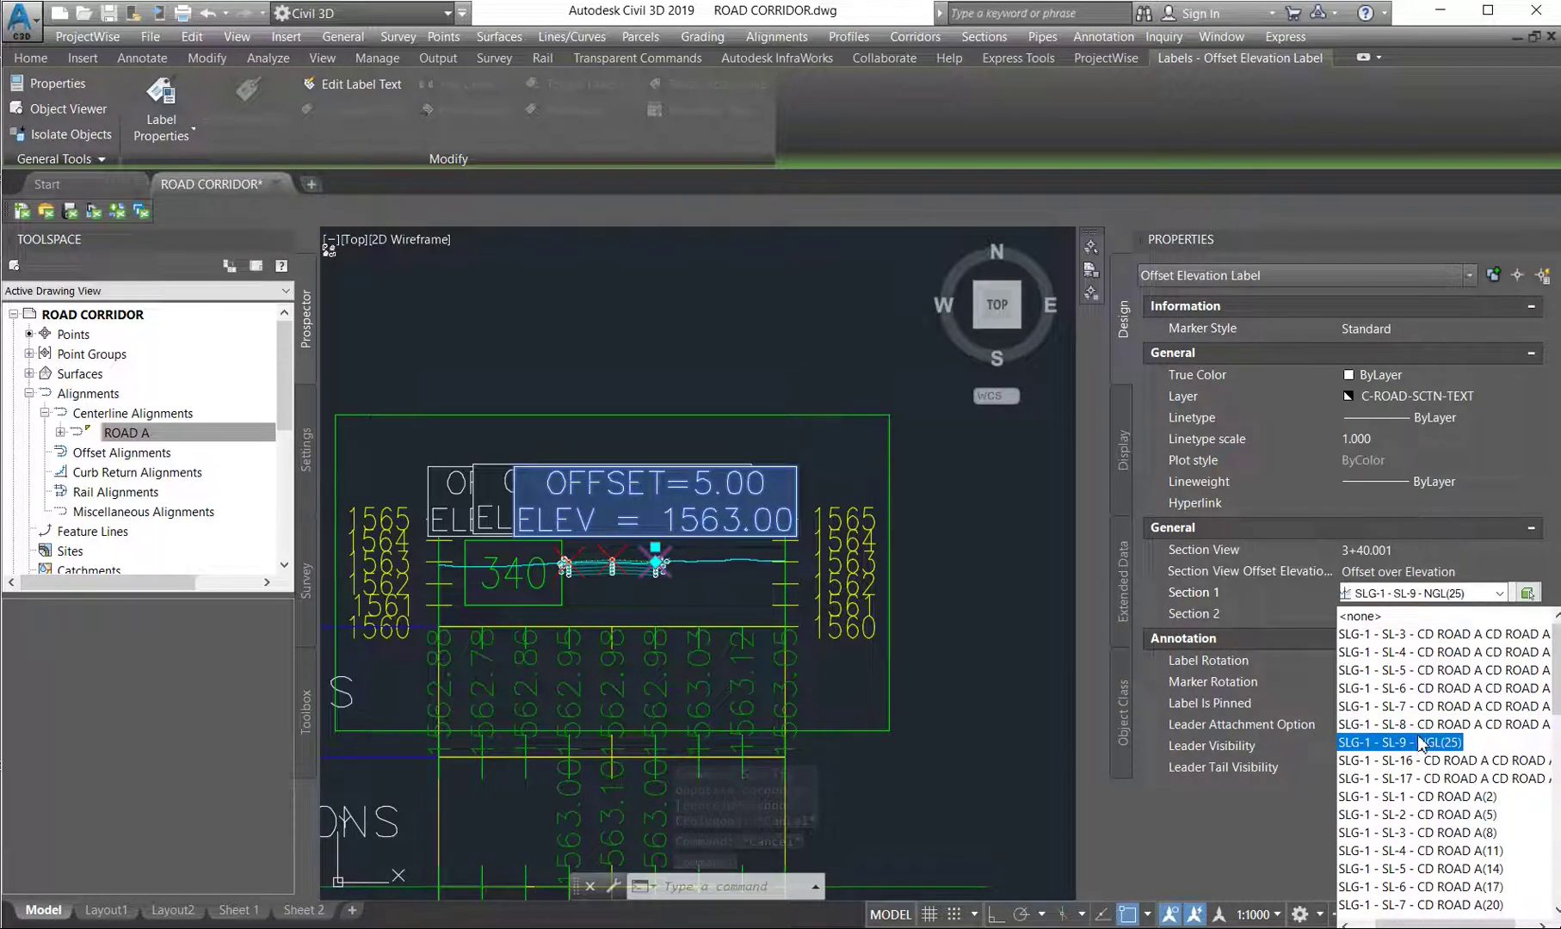
click(1228, 641)
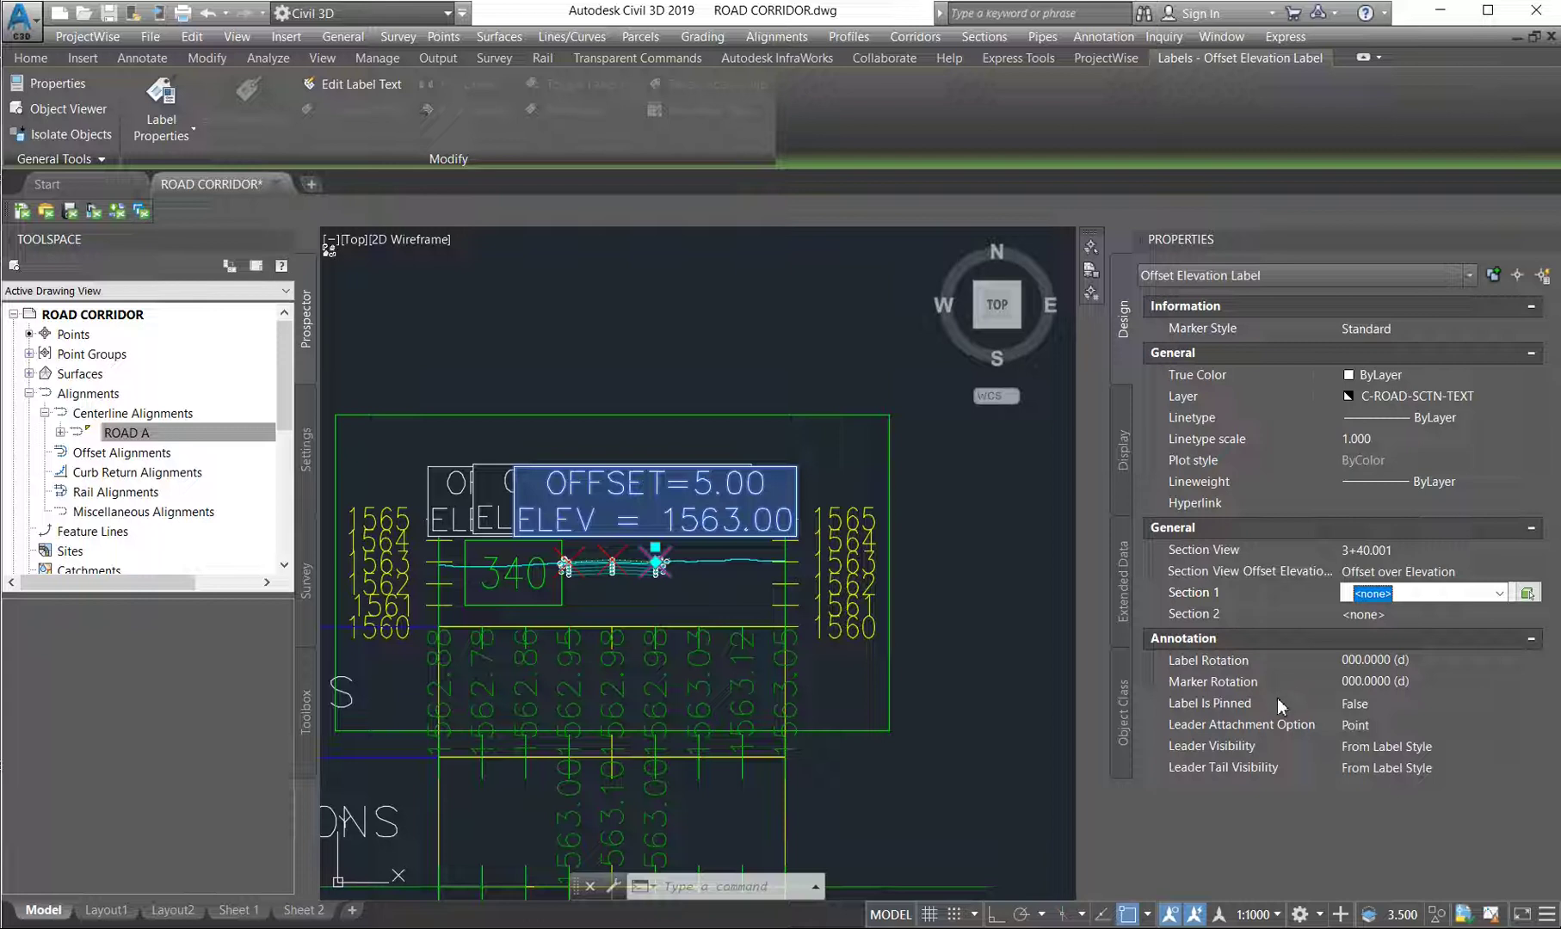
Change the label's marker style to Crown after trying Profile-PI Point
click(1389, 573)
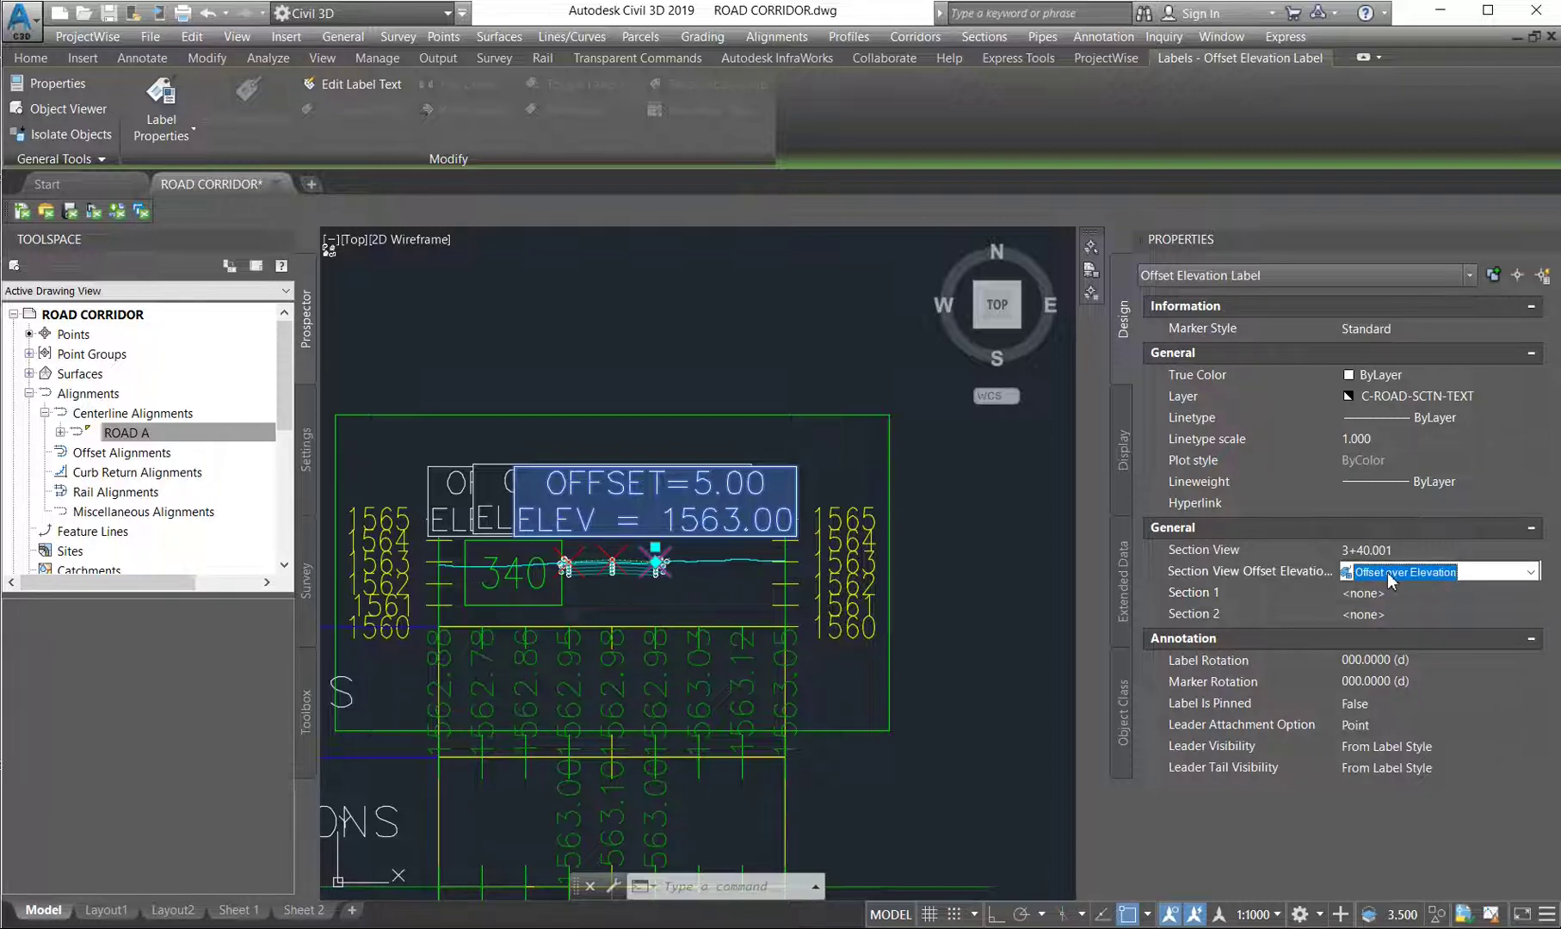
click(1396, 329)
click(1396, 329)
scroll(1390, 602, down, 2)
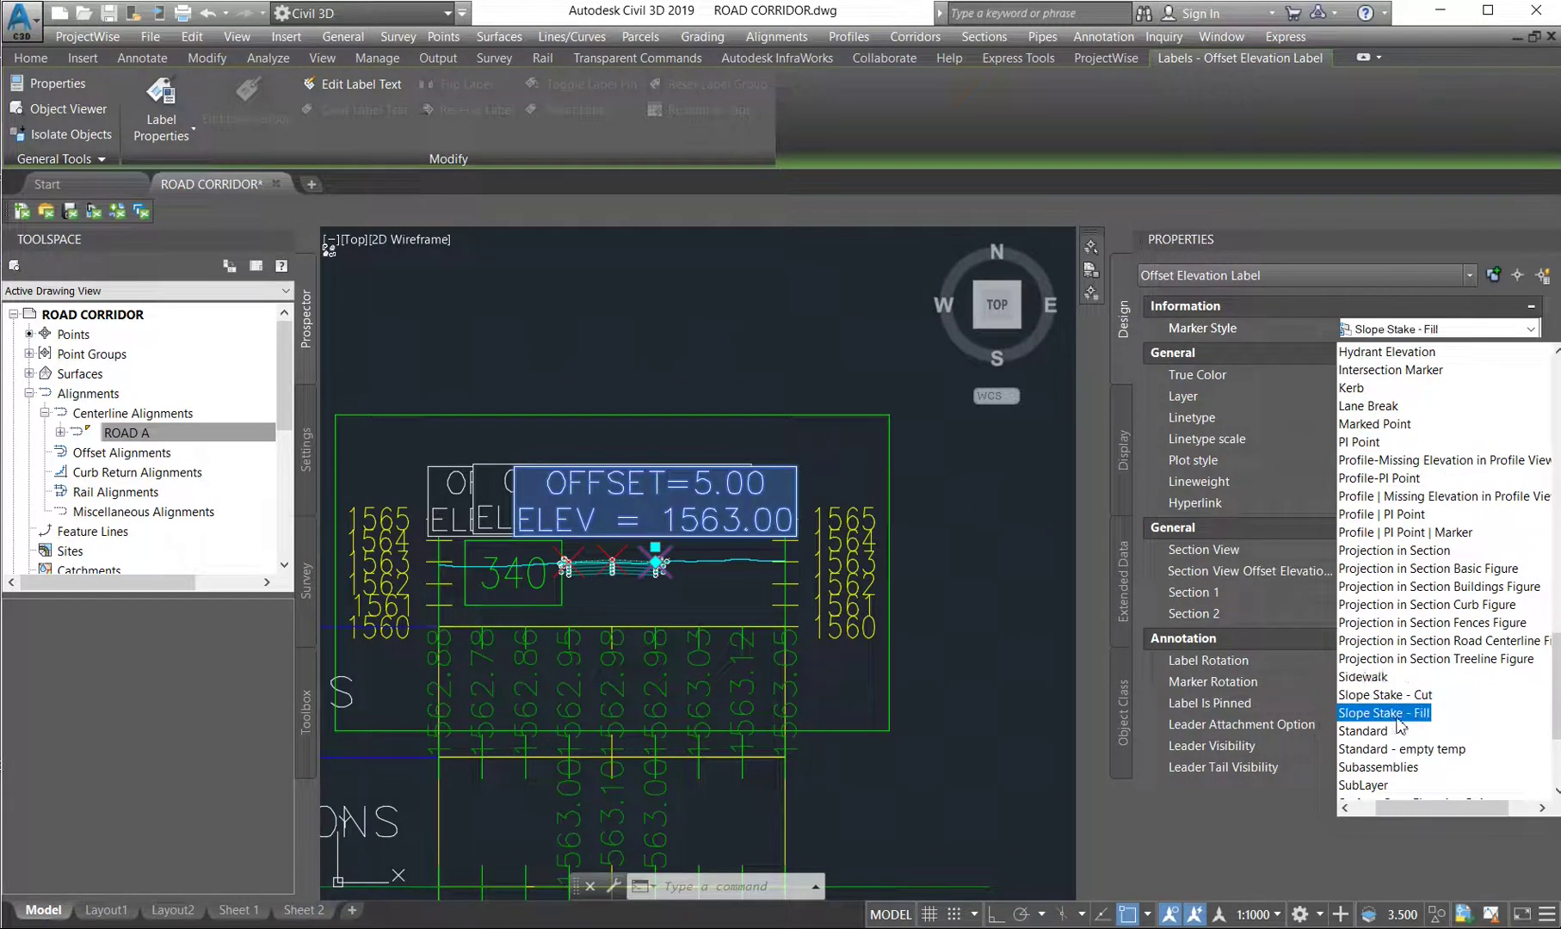
scroll(1377, 742, up, 1)
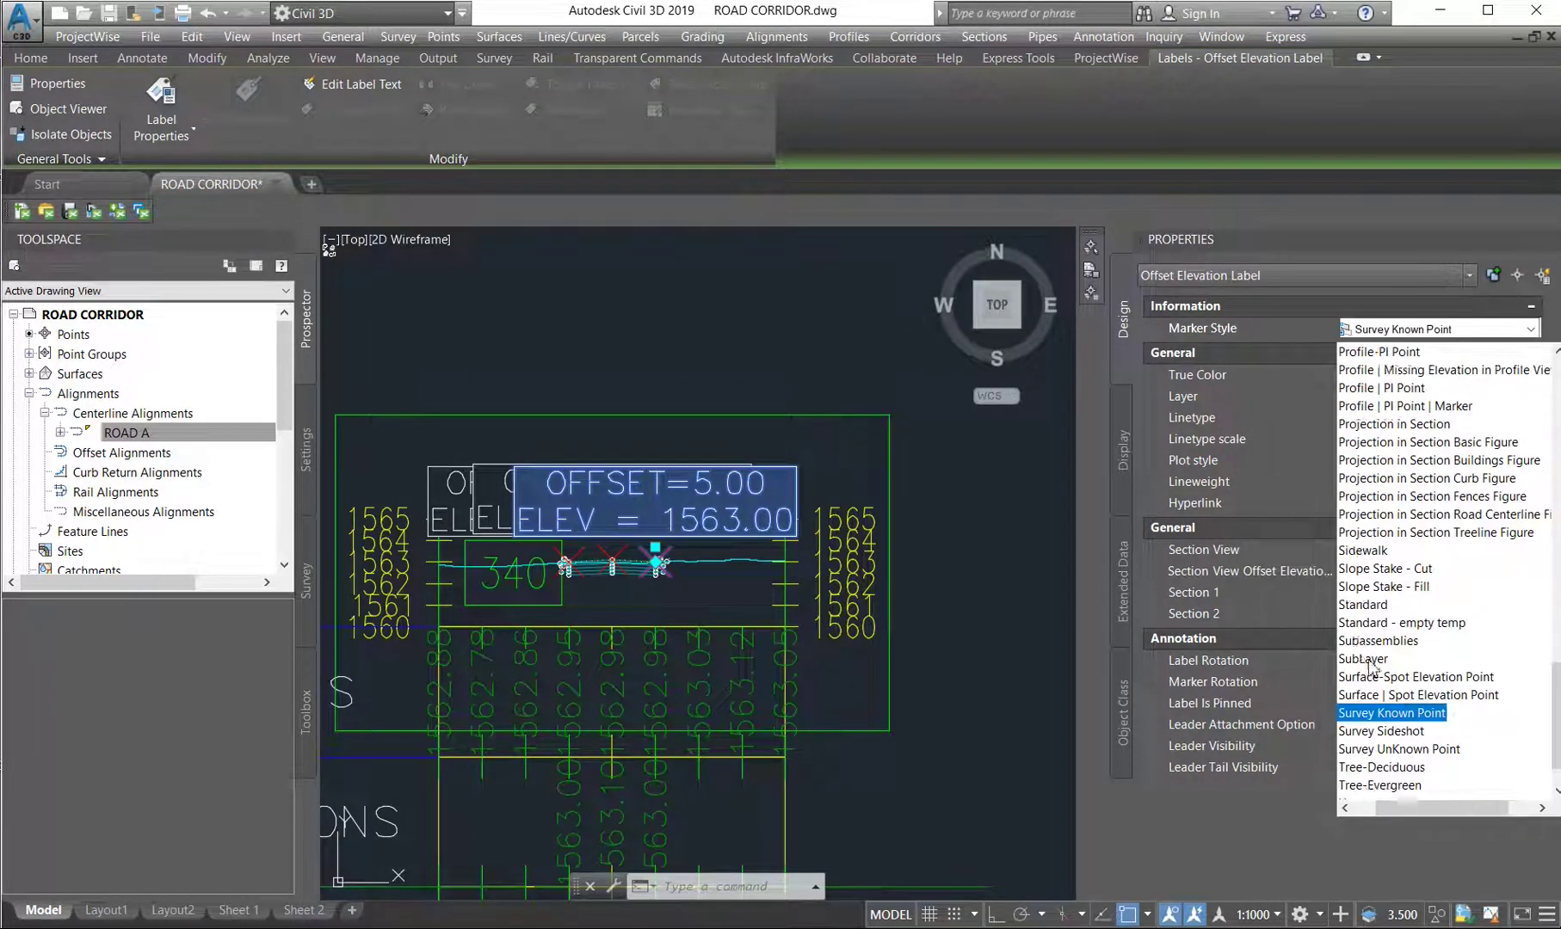
scroll(1396, 516, up, 1)
click(1385, 465)
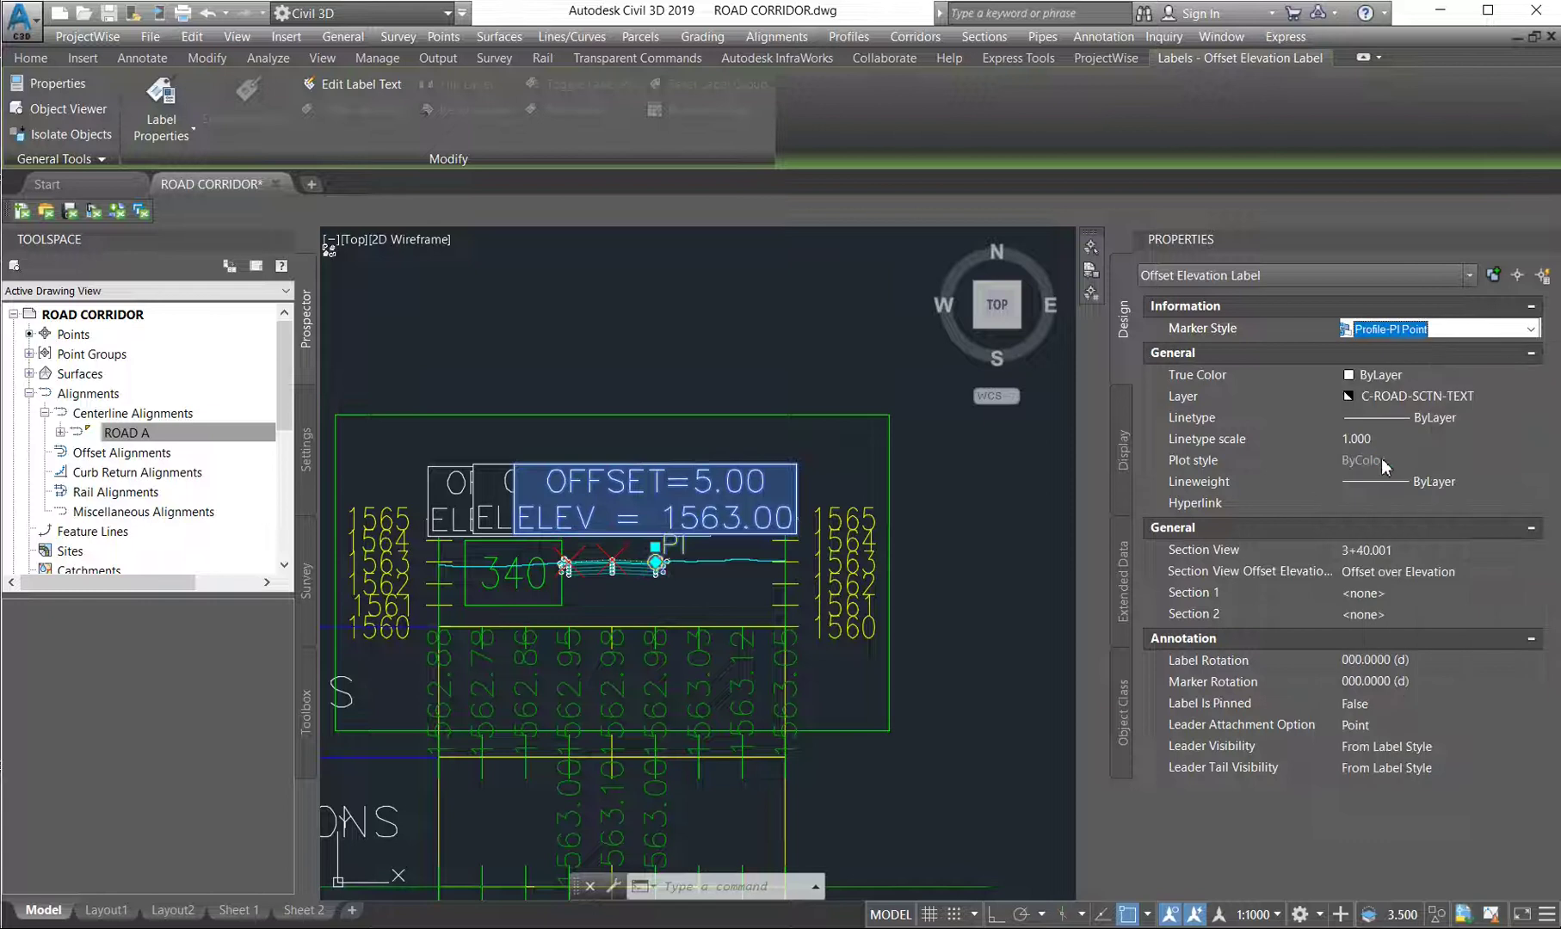
click(1390, 334)
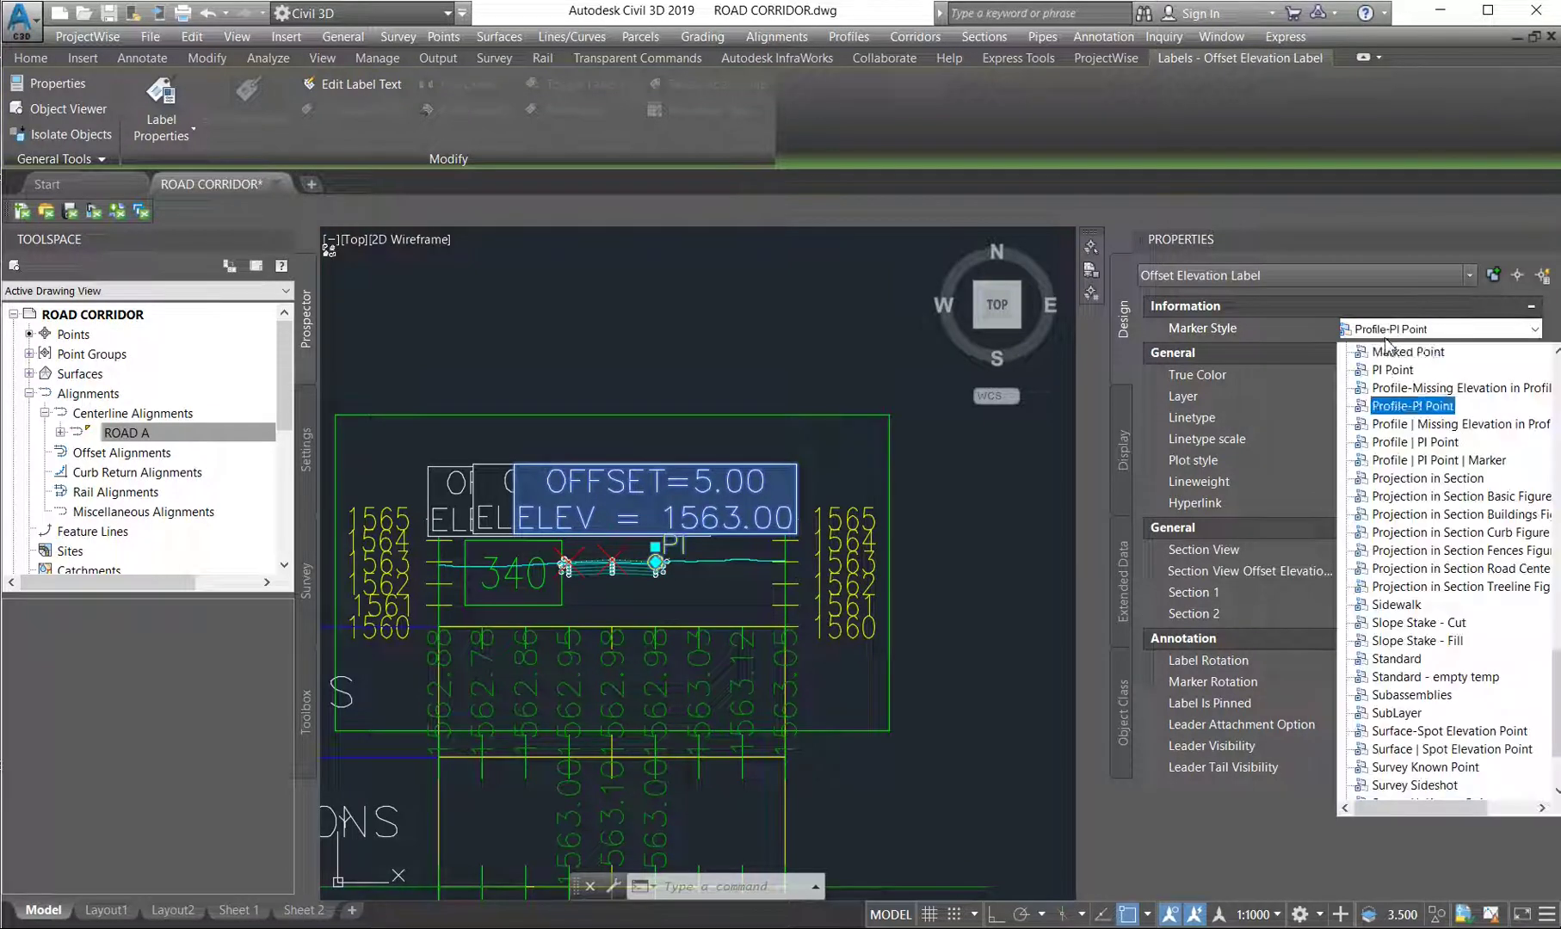
scroll(1359, 396, up, 8)
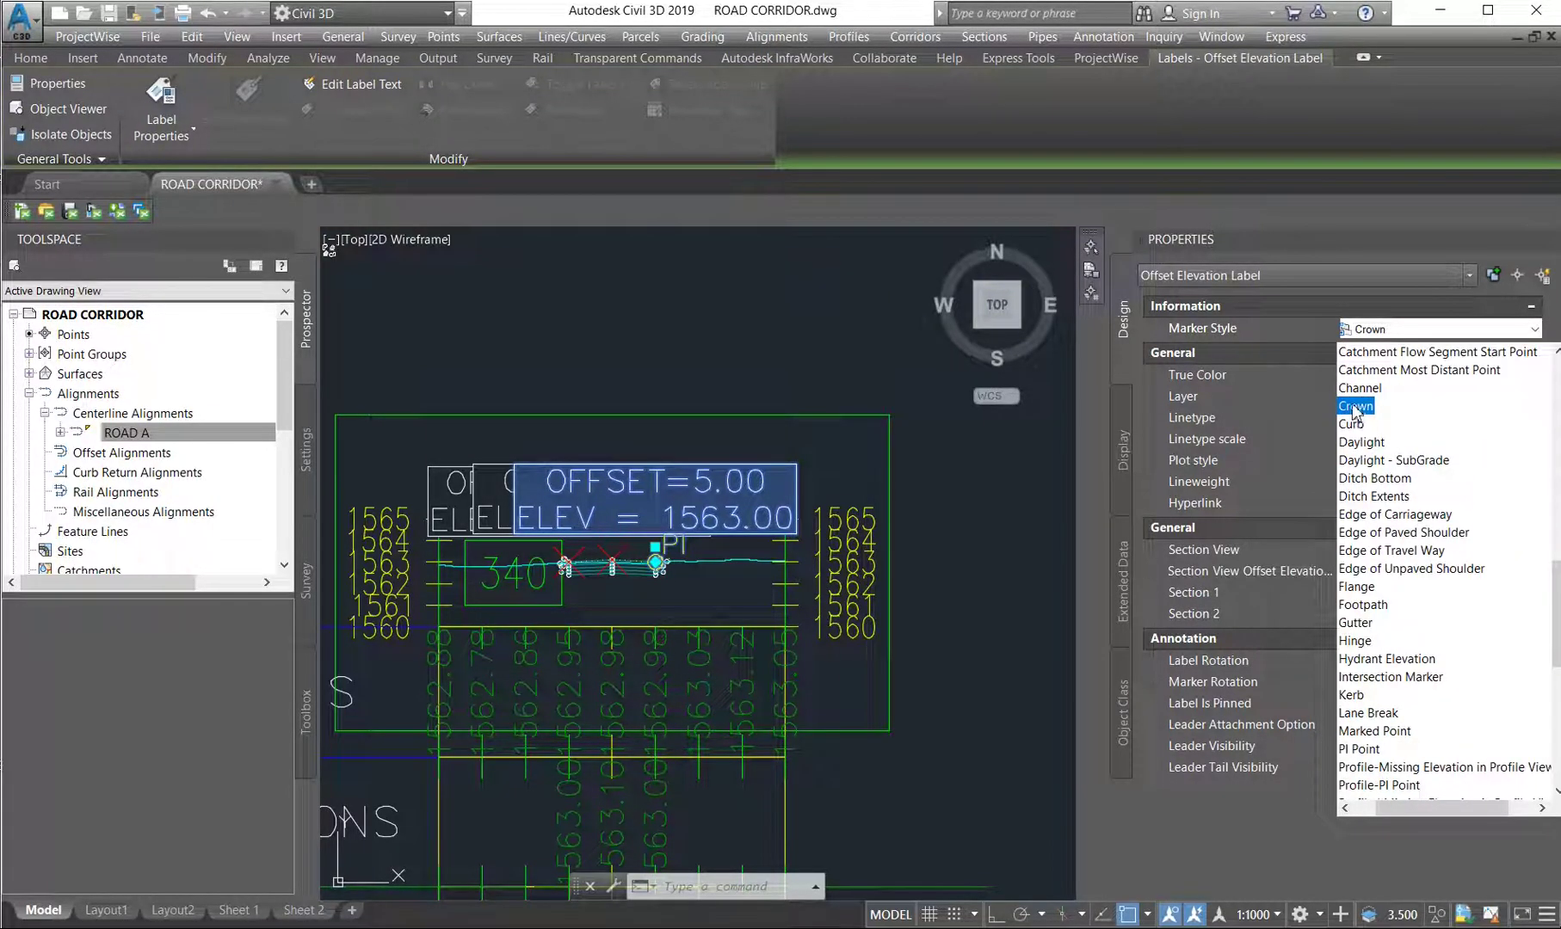
click(1355, 405)
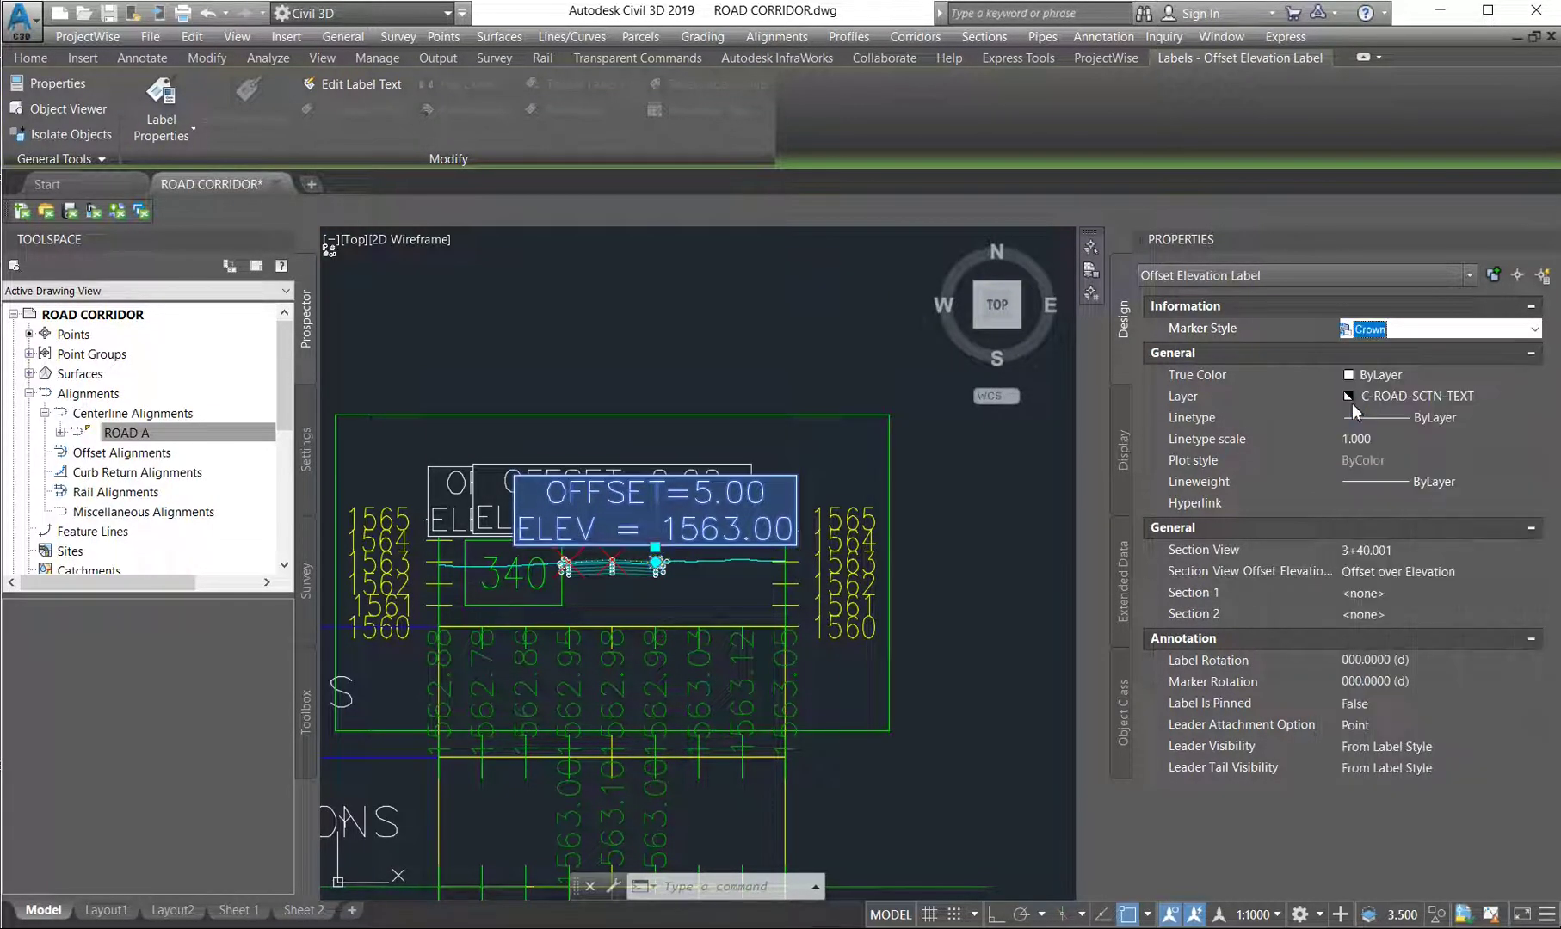
Switch the label's offset/elevation style to Elevation
click(1381, 592)
click(1398, 571)
click(1415, 572)
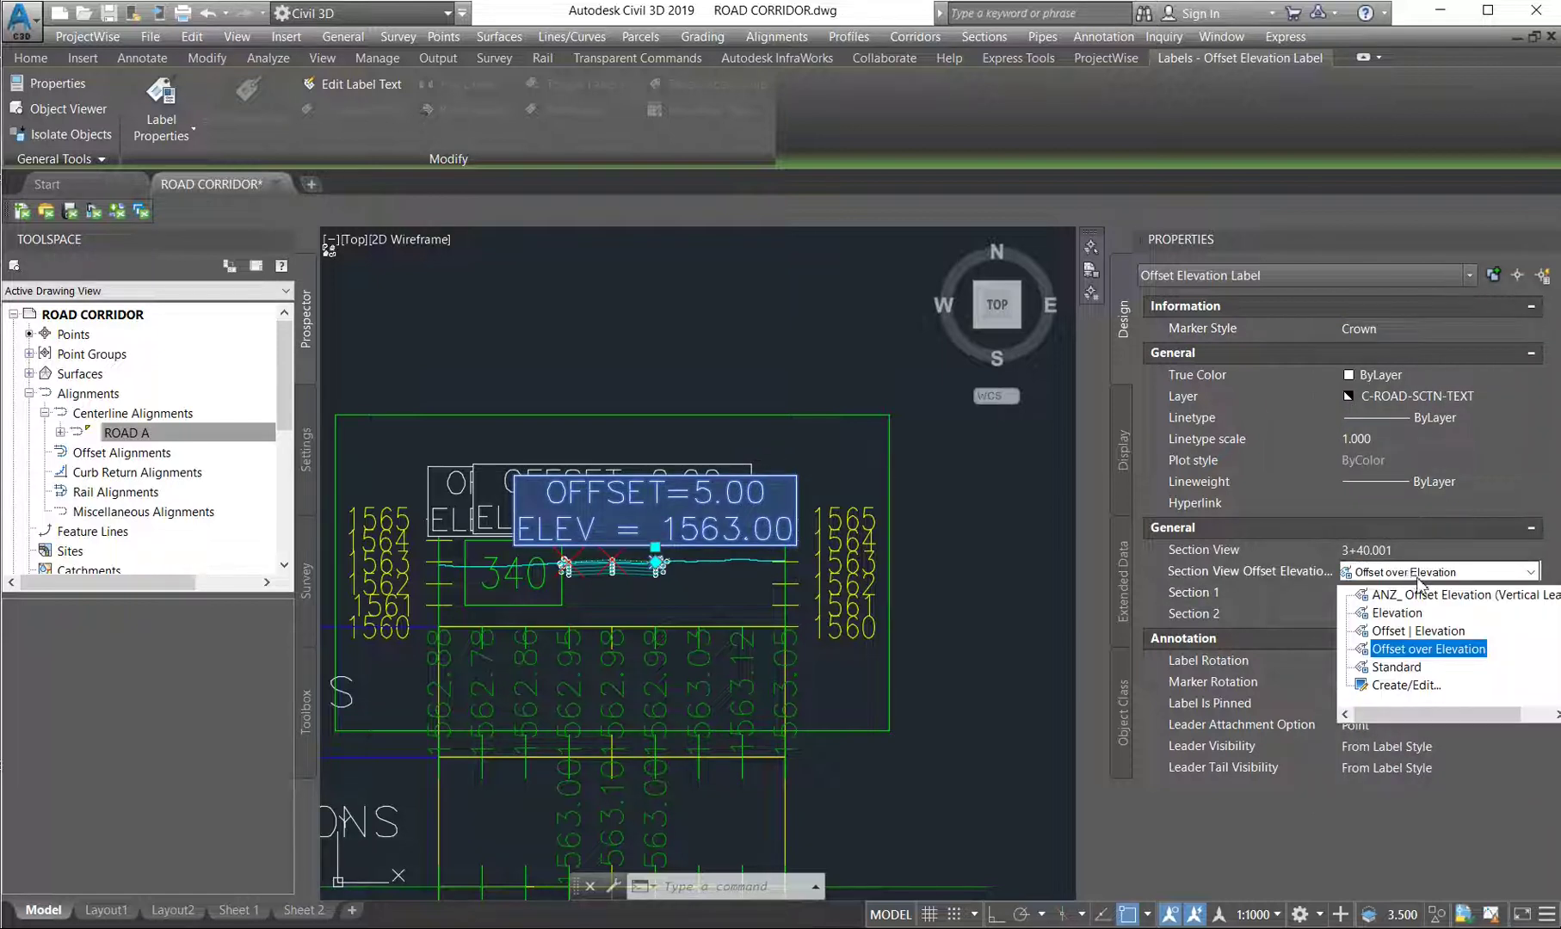
click(1377, 617)
key(Escape)
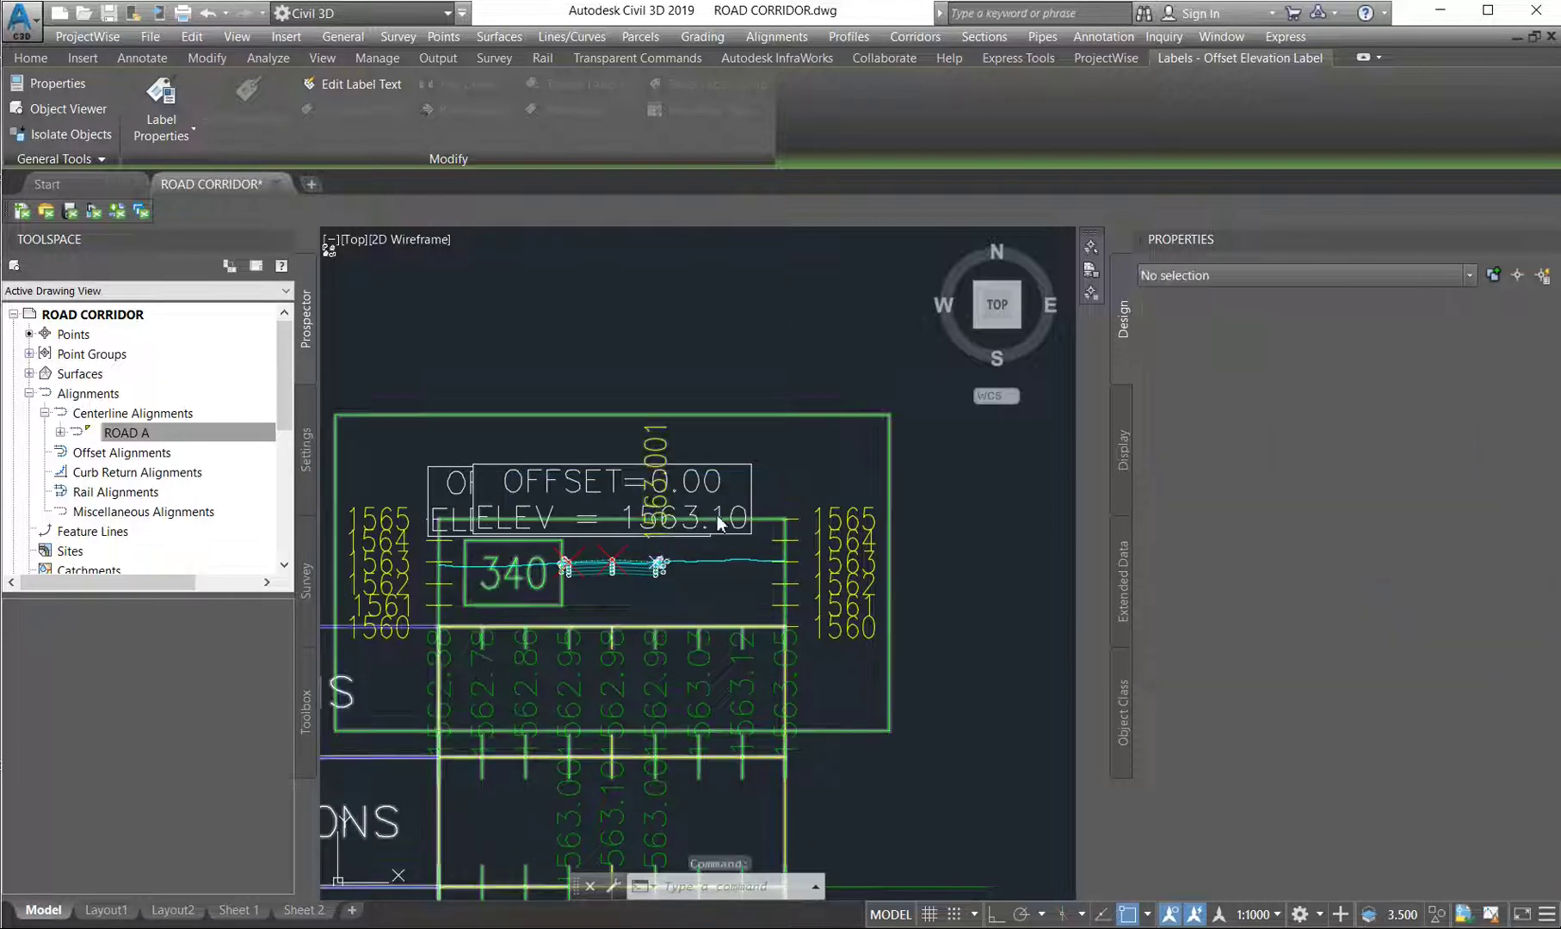
click(602, 484)
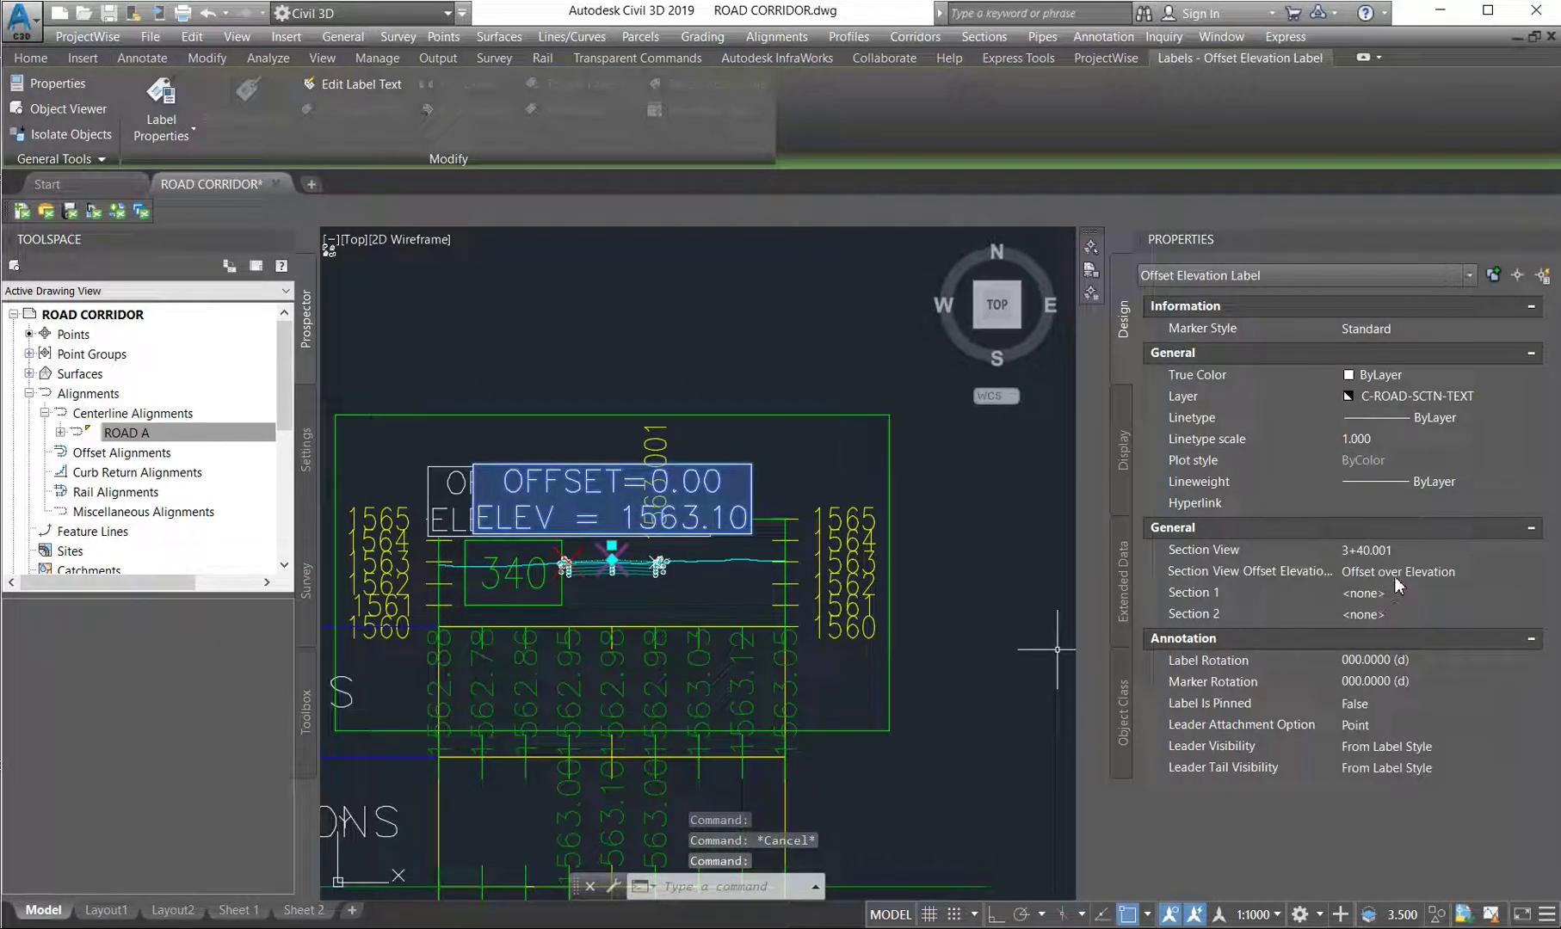
click(1394, 571)
click(1411, 571)
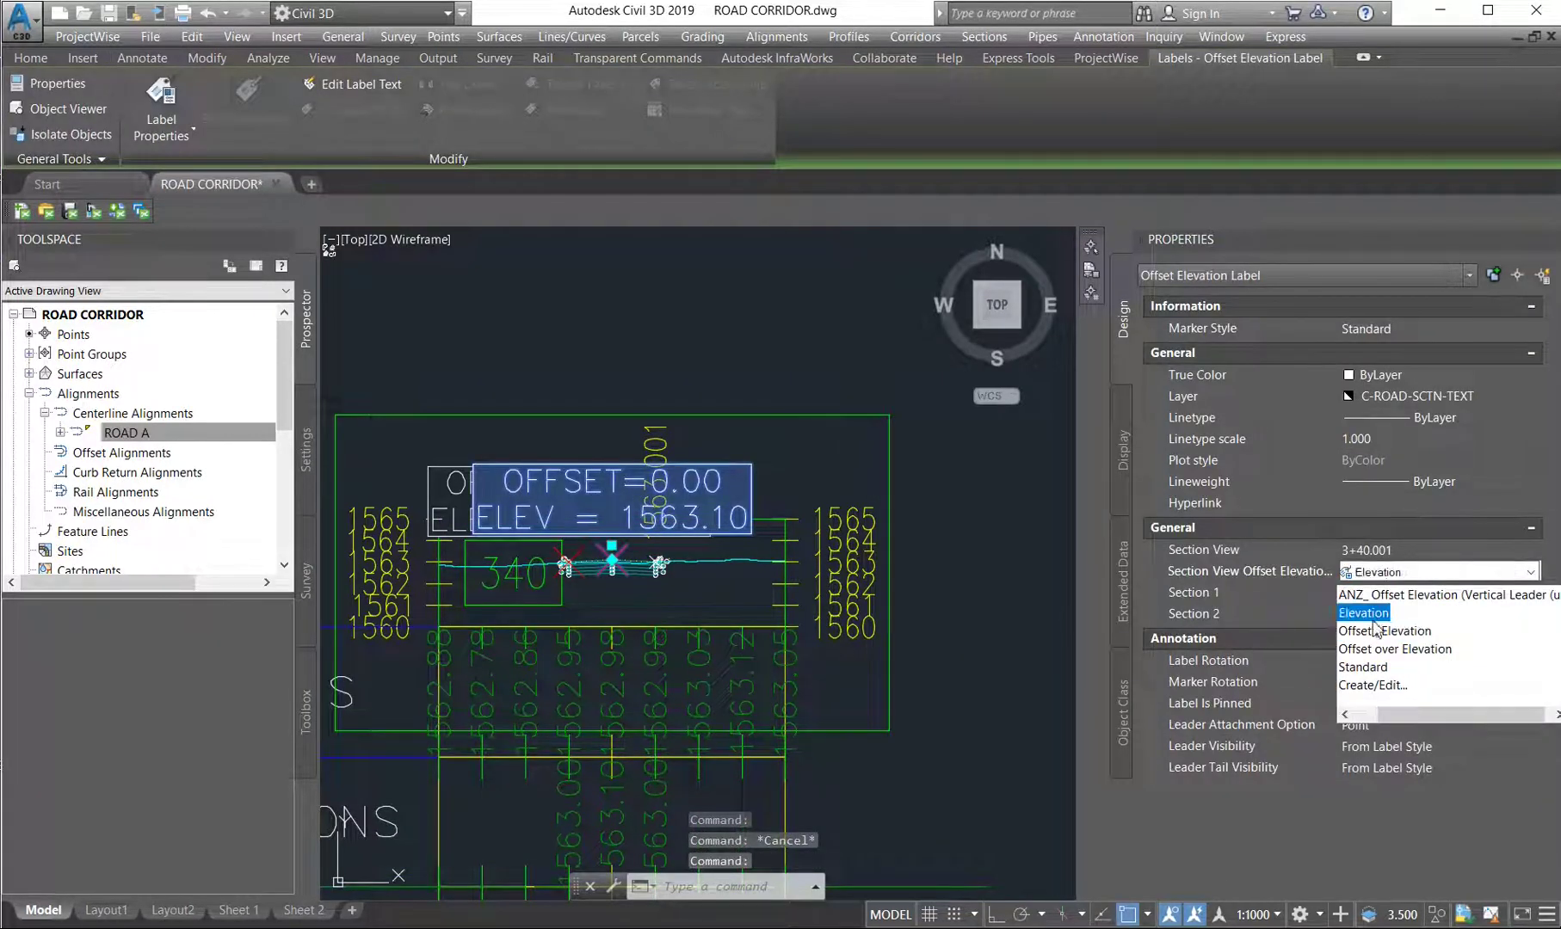
click(1373, 619)
key(Escape)
Window-select another label and apply the Elevation style to it
click(540, 499)
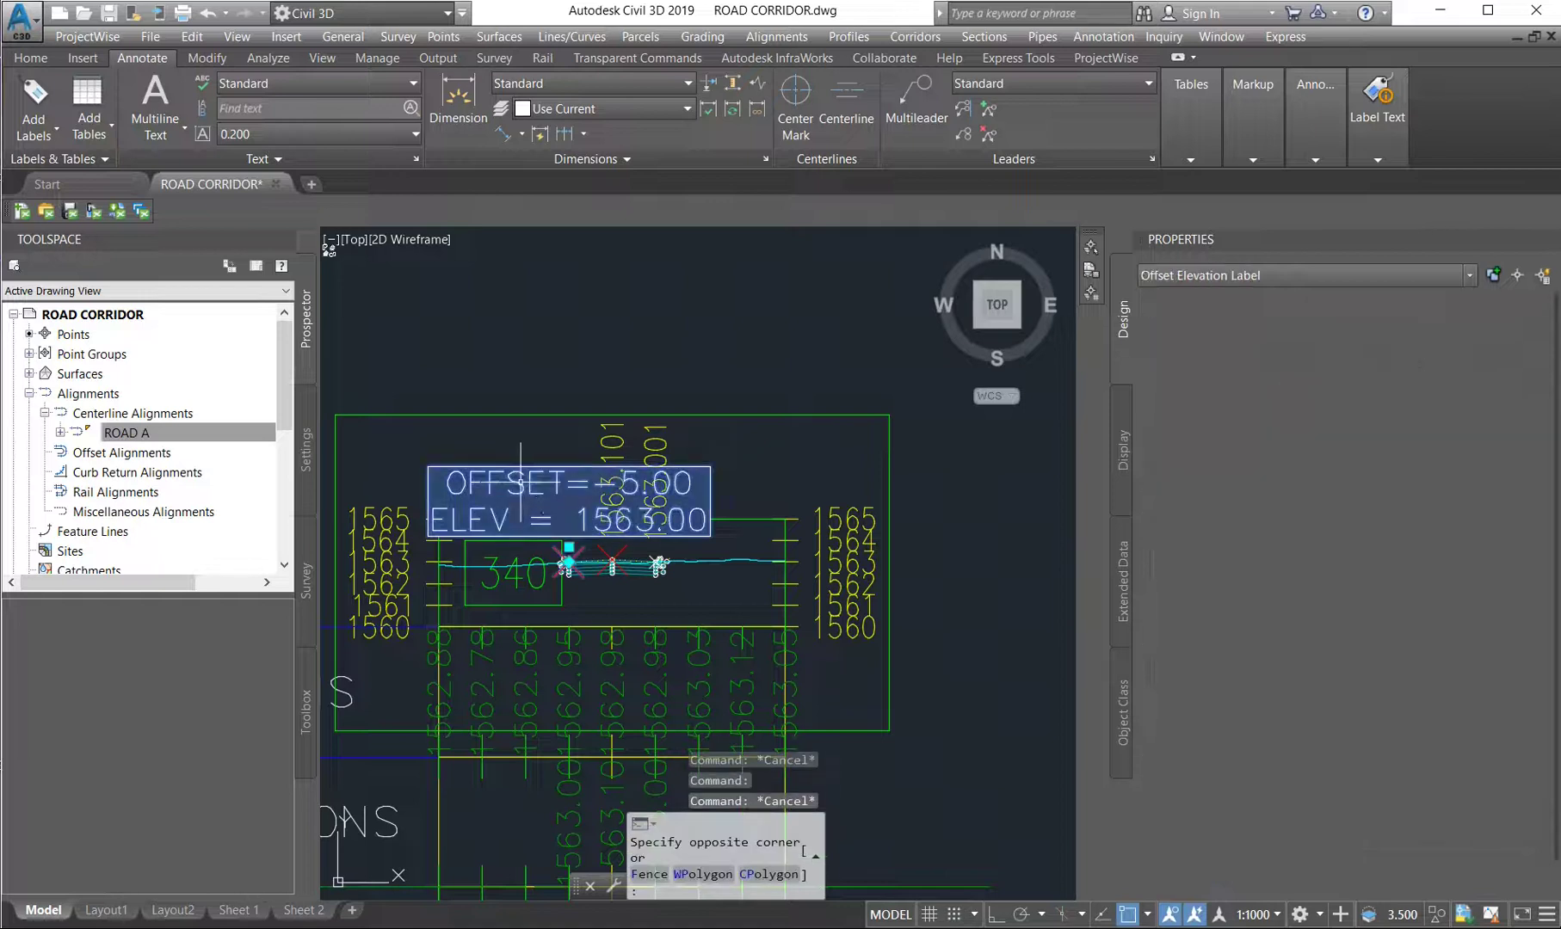
click(521, 482)
click(1368, 574)
click(1370, 575)
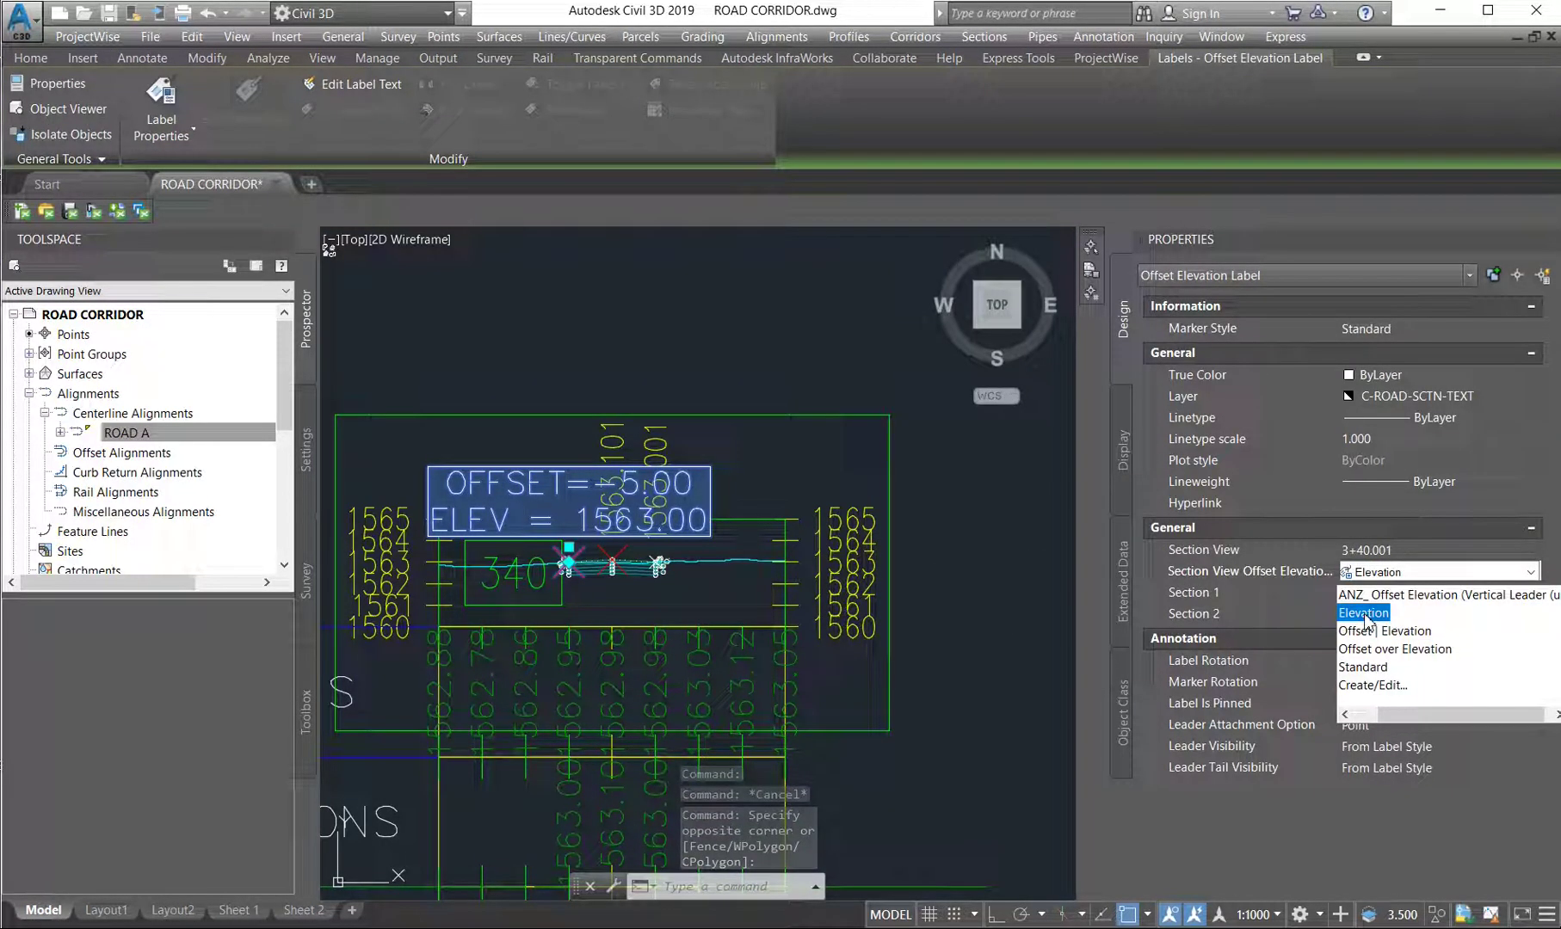
click(1365, 615)
scroll(649, 581, up, 3)
key(Escape)
scroll(600, 582, up, 2)
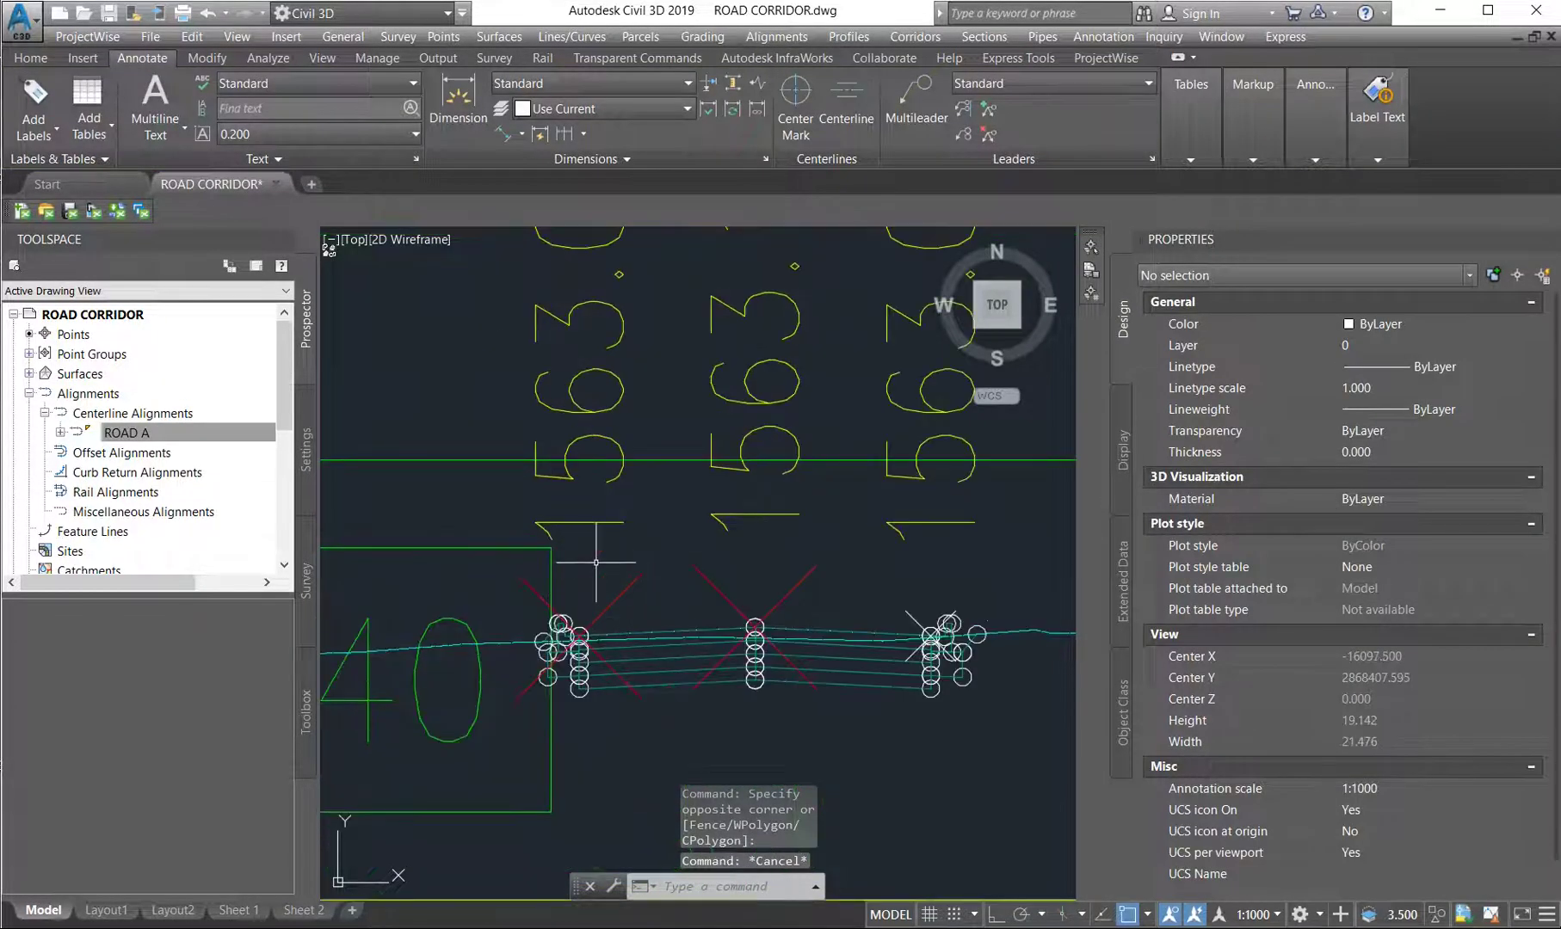
Give the left offset/elevation label the Offset | Elevation style
click(602, 610)
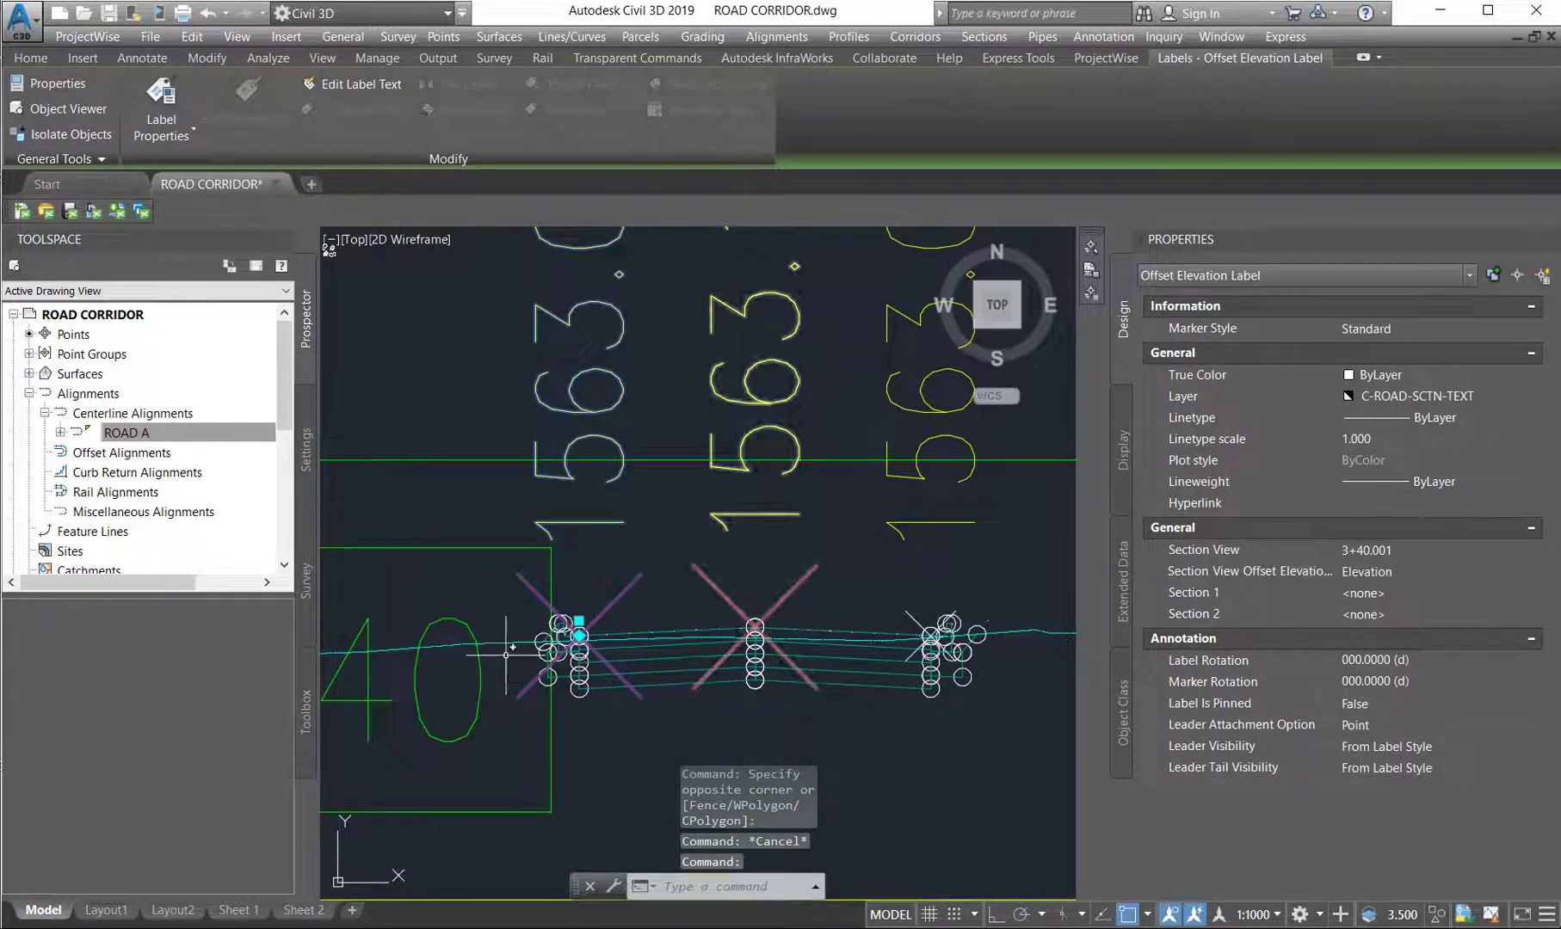
click(1419, 573)
click(1418, 573)
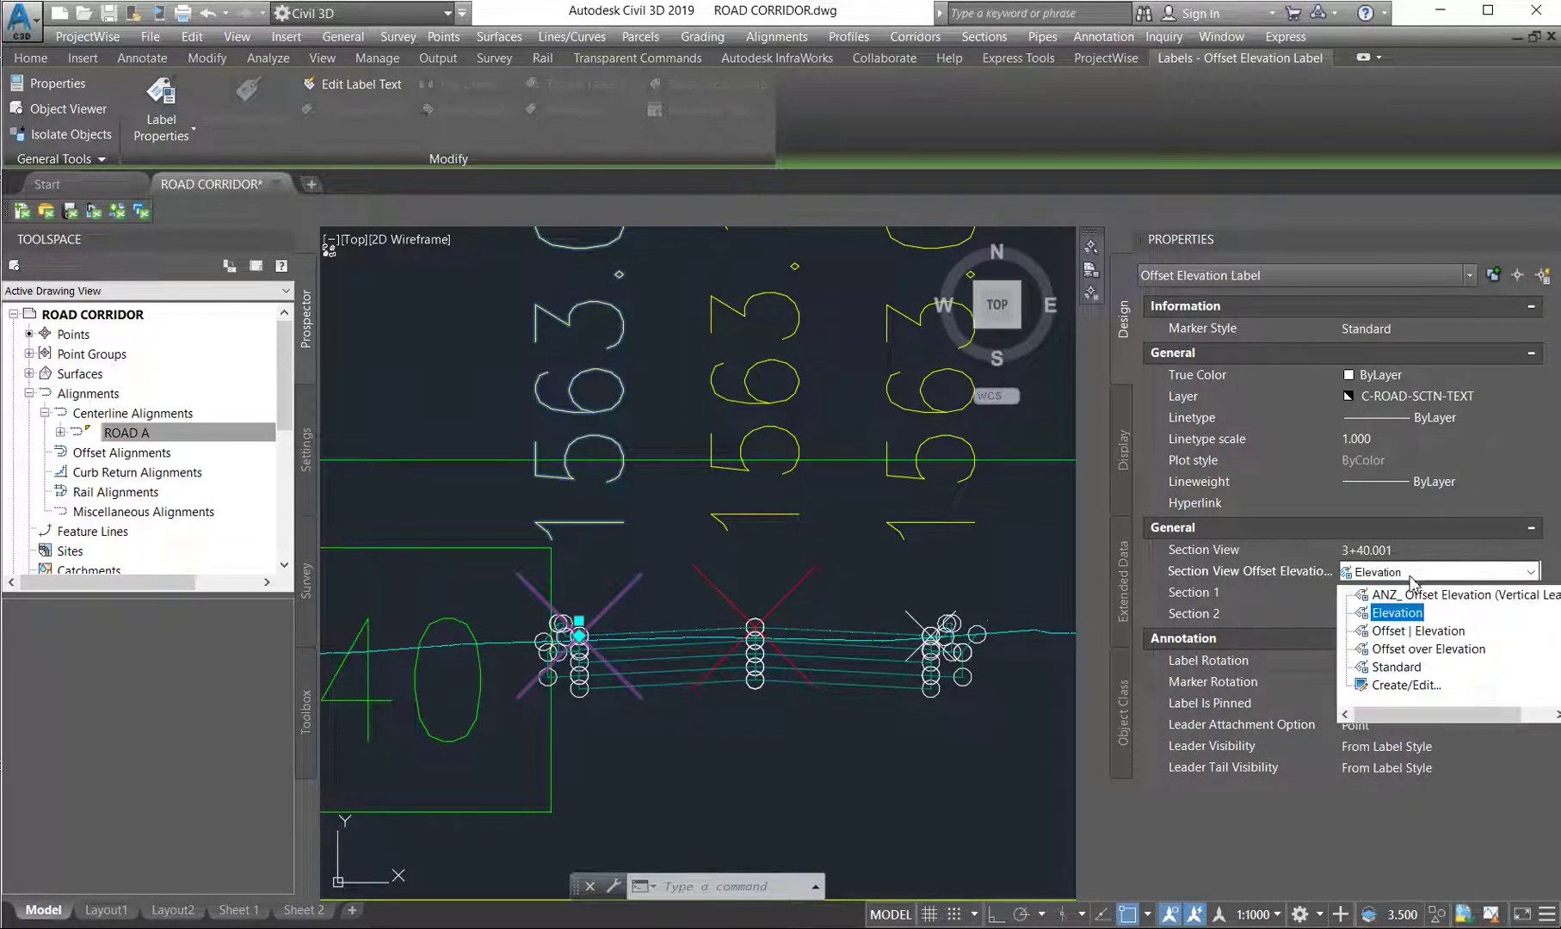
click(1406, 632)
scroll(714, 589, down, 4)
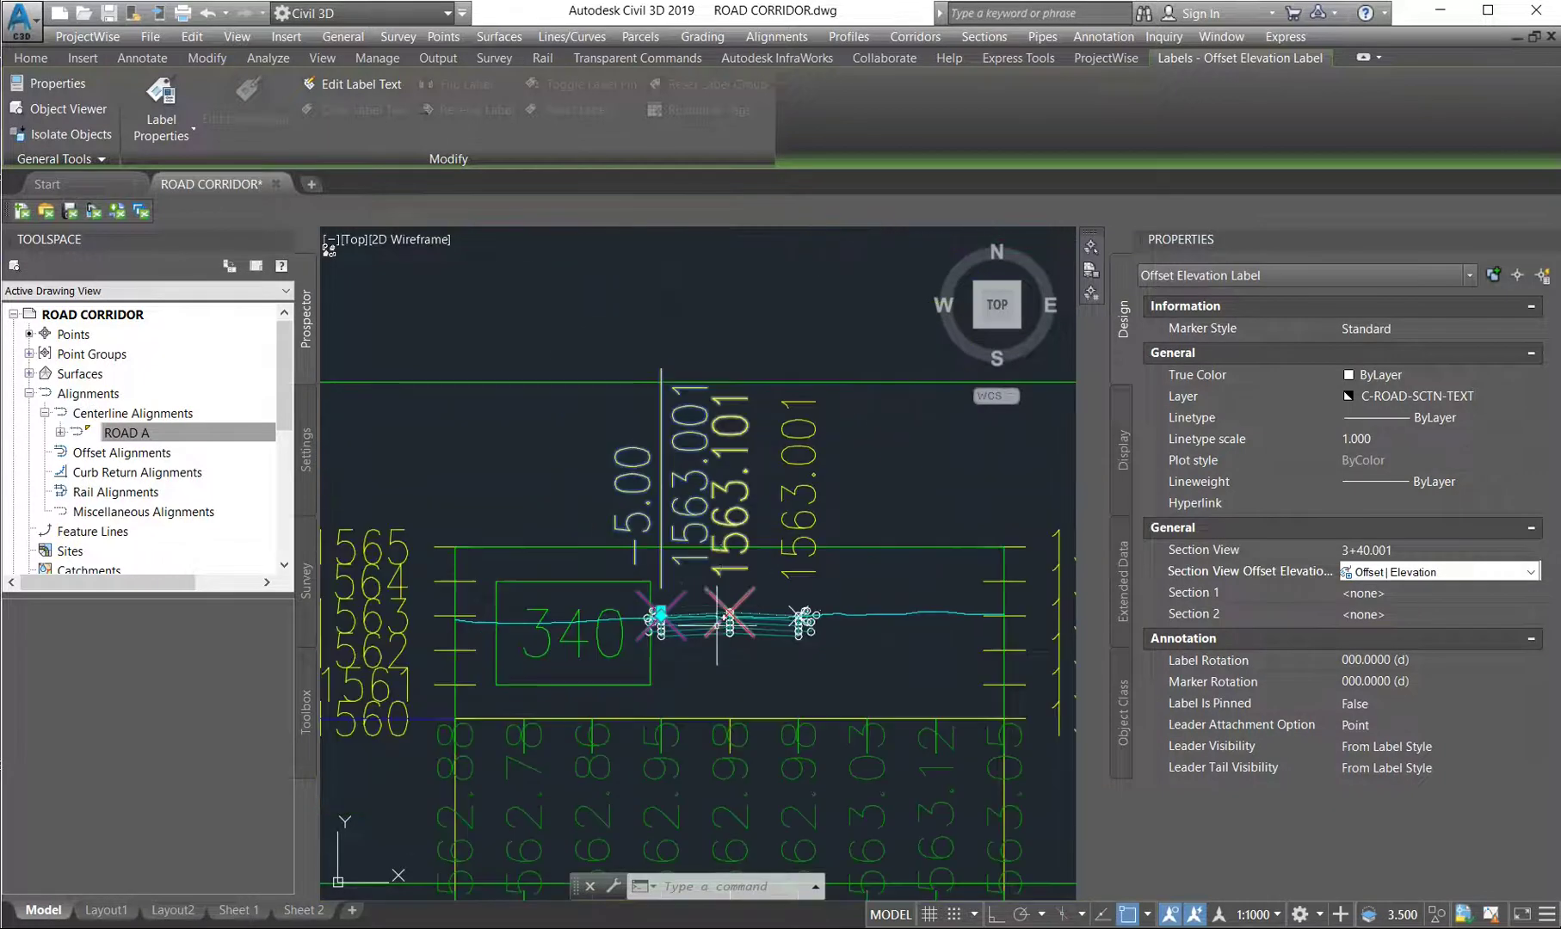
key(Escape)
Set the middle label to Elevation and the right label to Offset | Elevation
click(704, 586)
click(755, 638)
click(1381, 575)
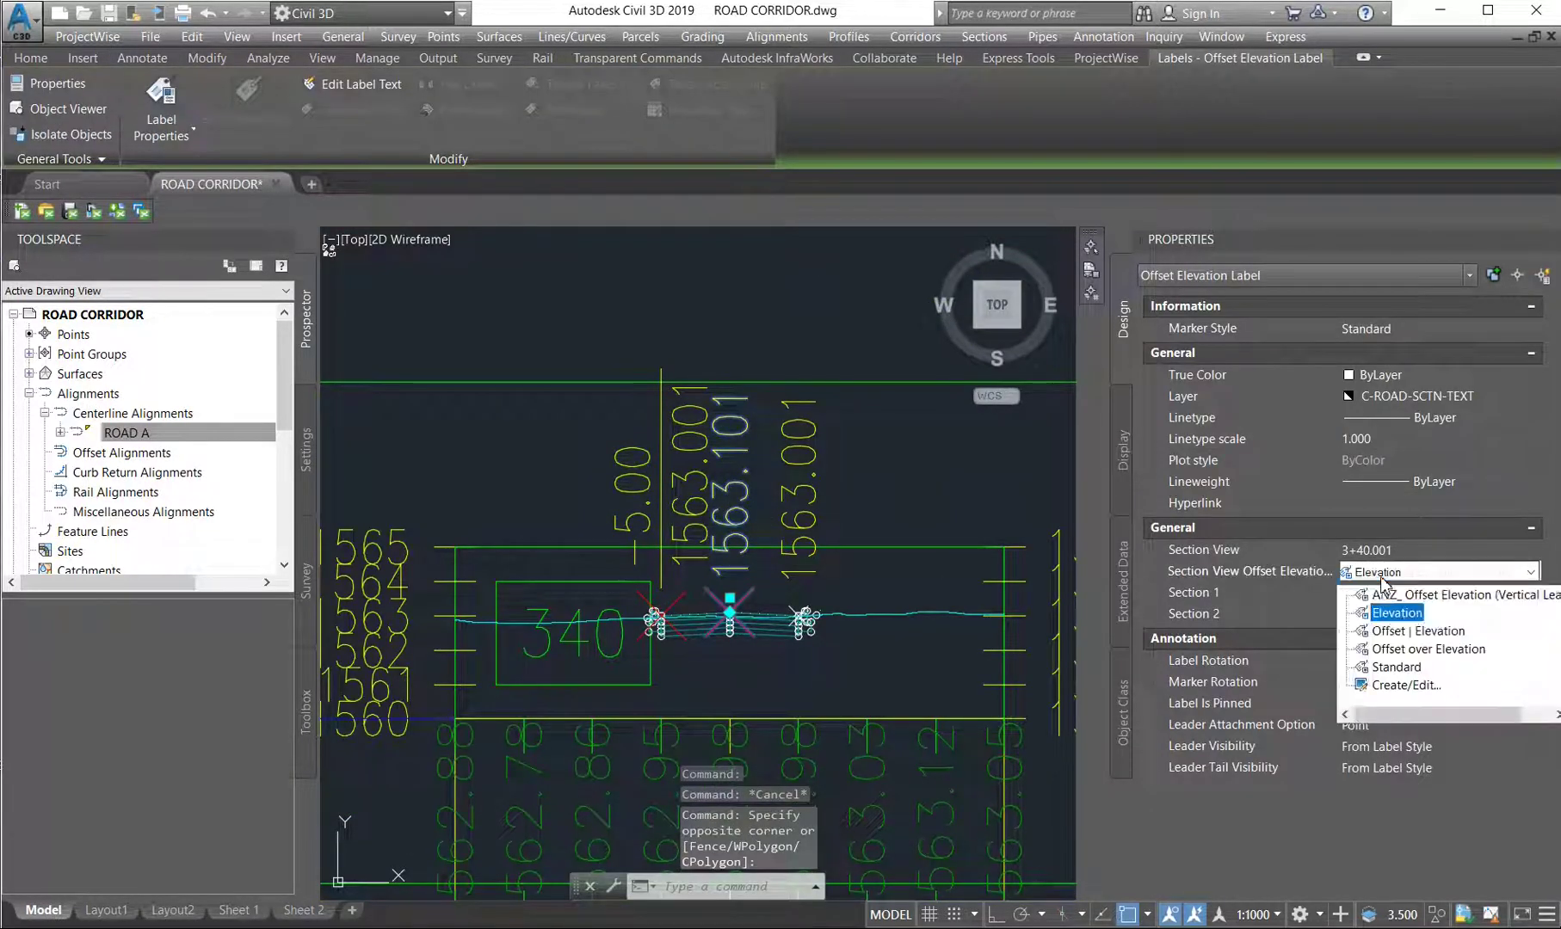
click(1394, 631)
key(Escape)
click(809, 539)
click(1394, 570)
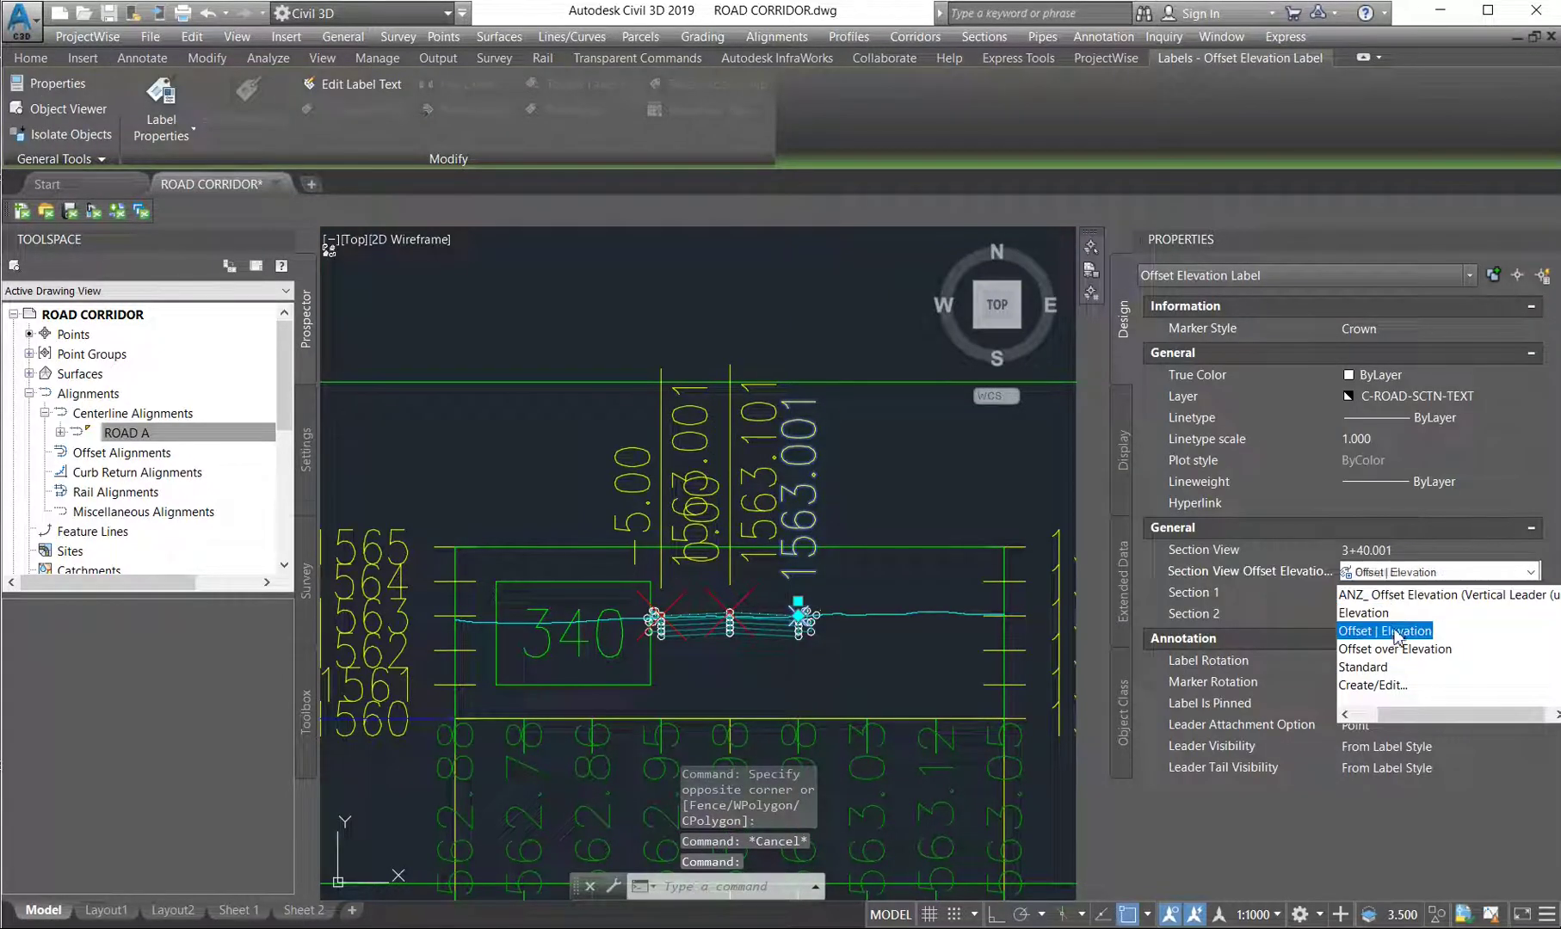
click(1394, 630)
scroll(849, 590, up, 4)
key(Escape)
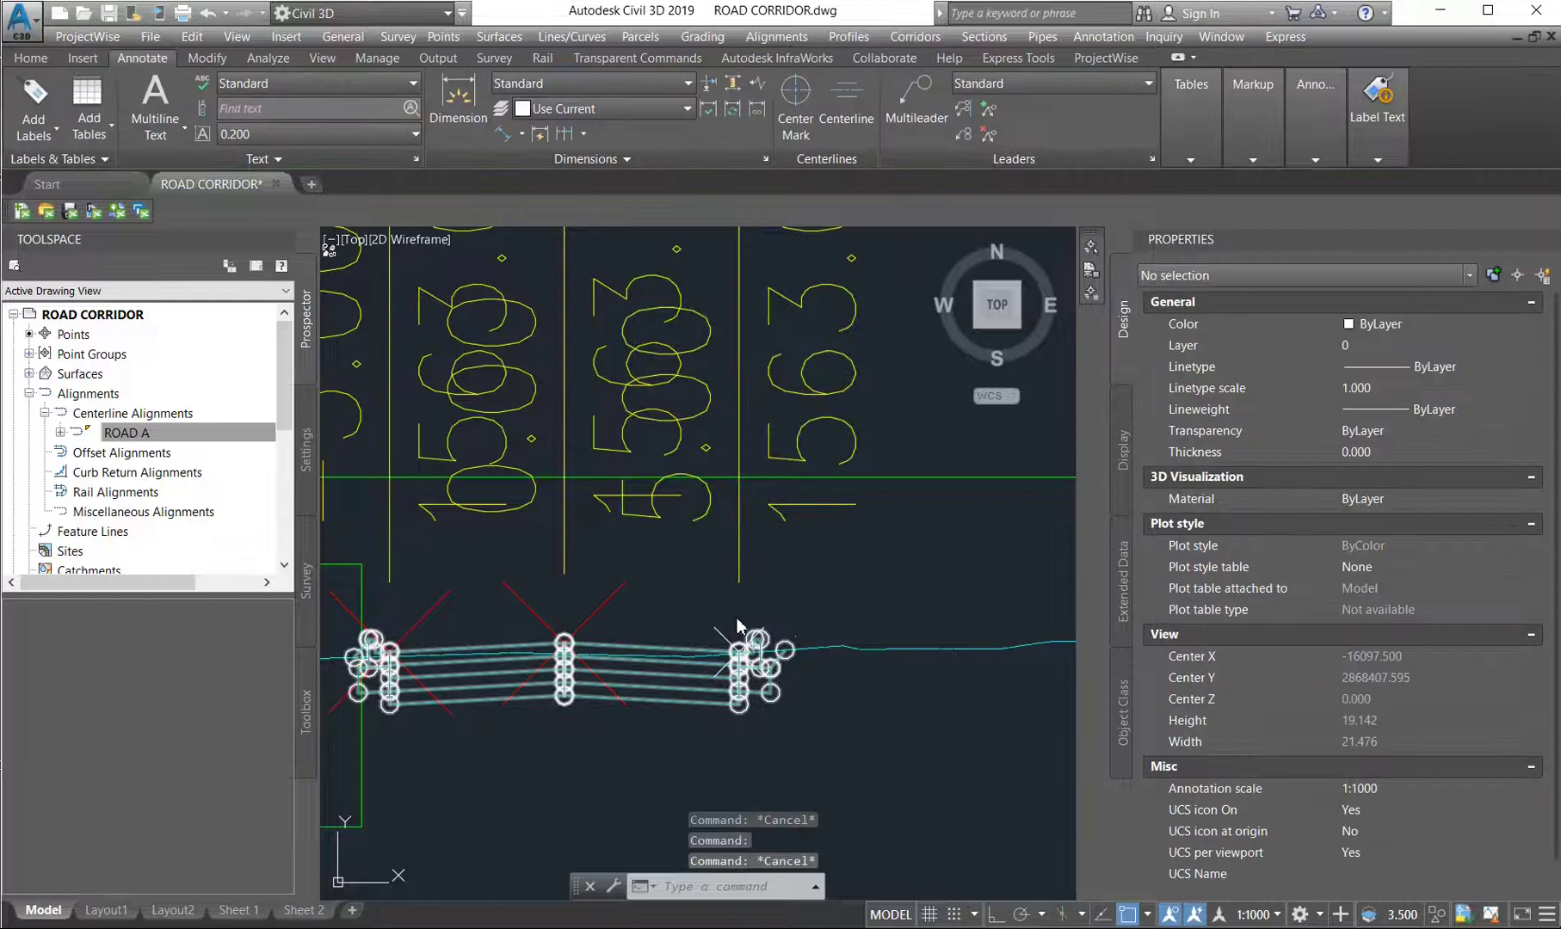
click(740, 647)
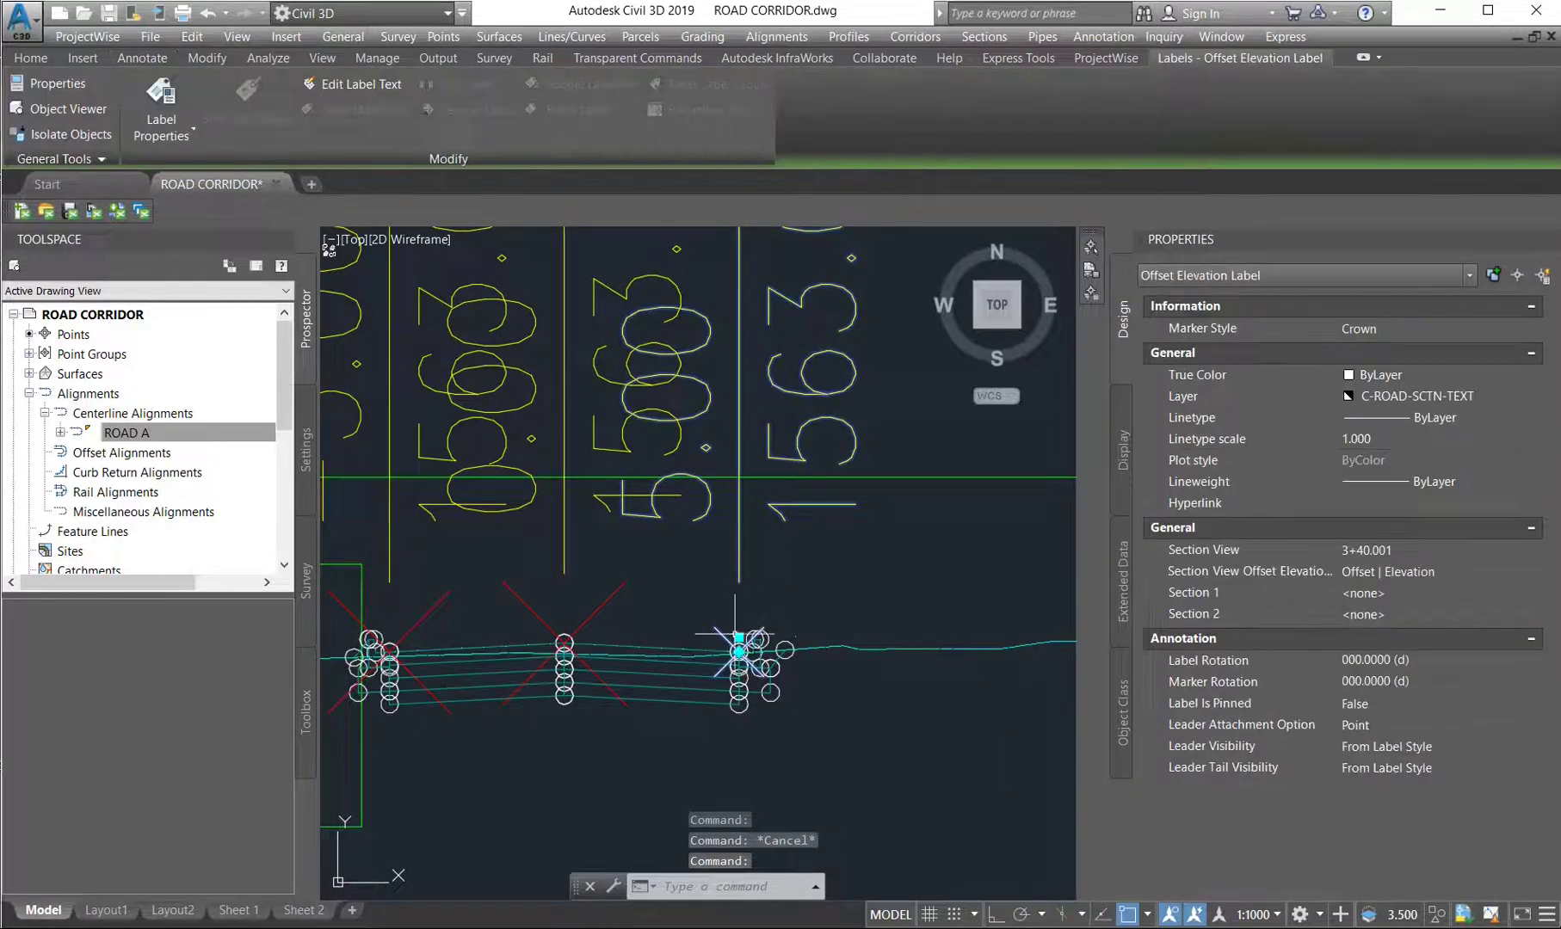
click(739, 633)
key(Escape)
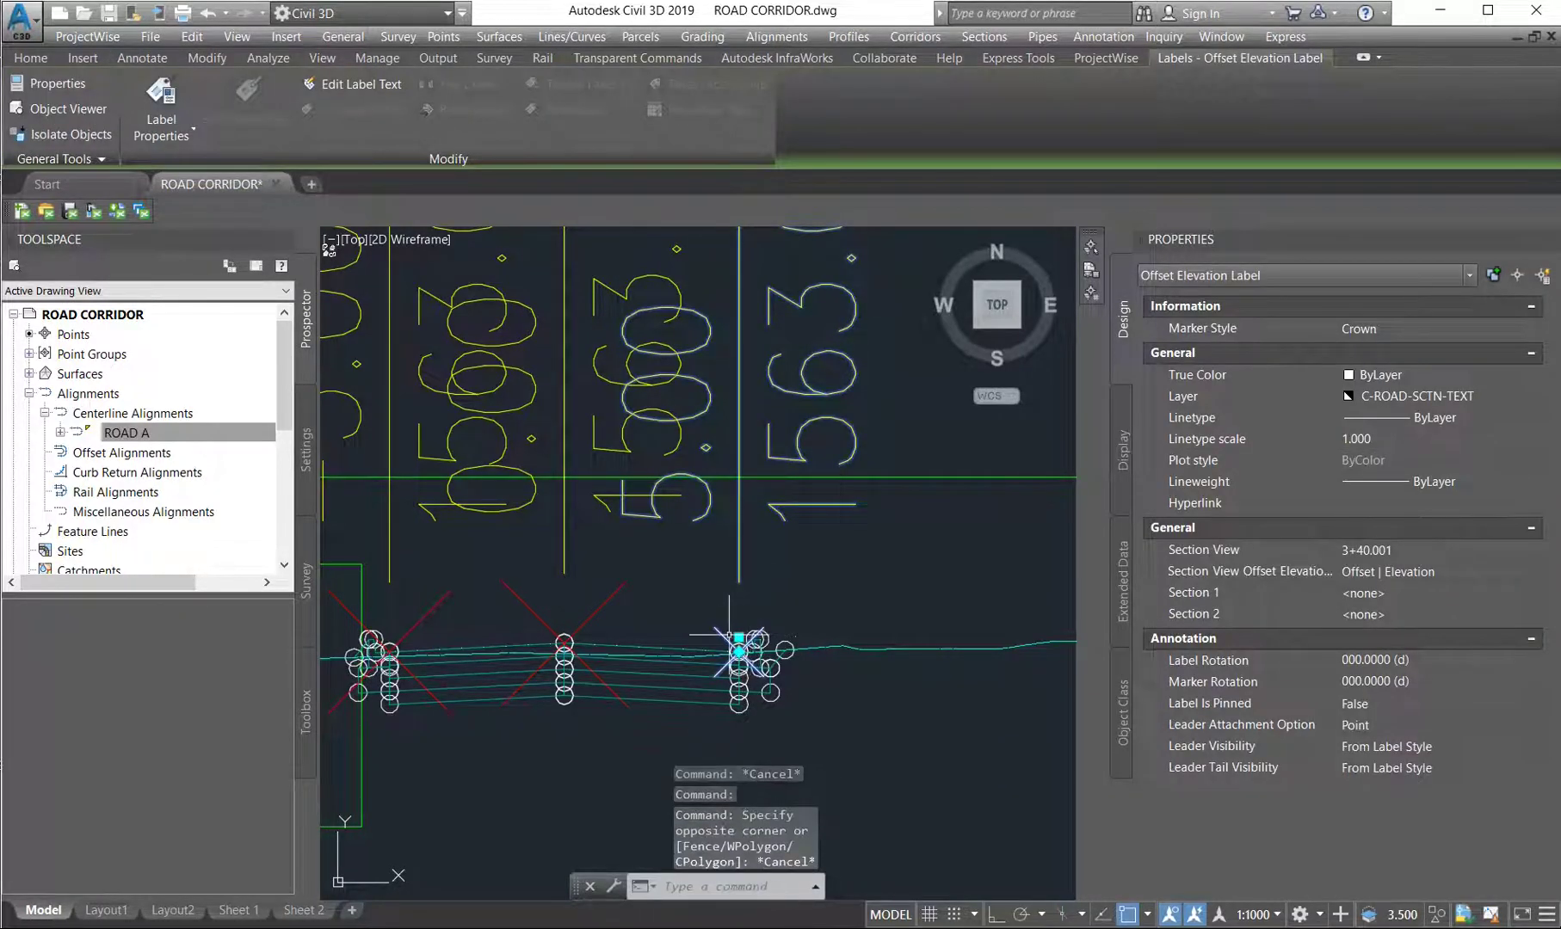
click(739, 638)
scroll(778, 608, down, 2)
scroll(779, 607, down, 2)
scroll(769, 516, up, 2)
key(Escape)
click(771, 484)
click(798, 613)
click(798, 613)
scroll(799, 619, down, 3)
key(Escape)
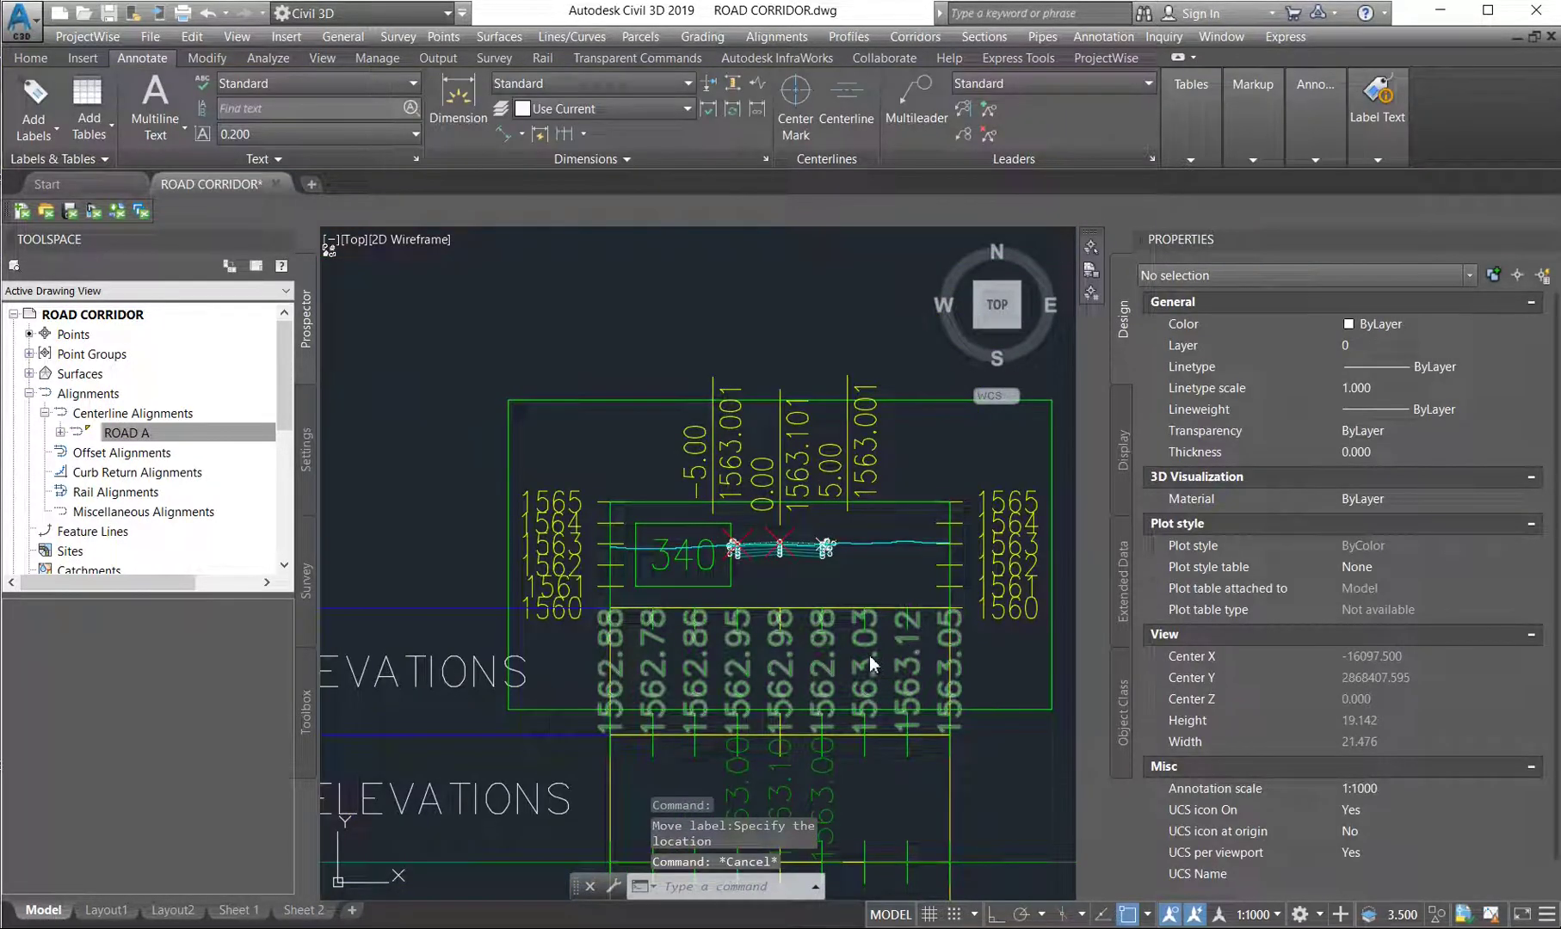
scroll(802, 568, up, 3)
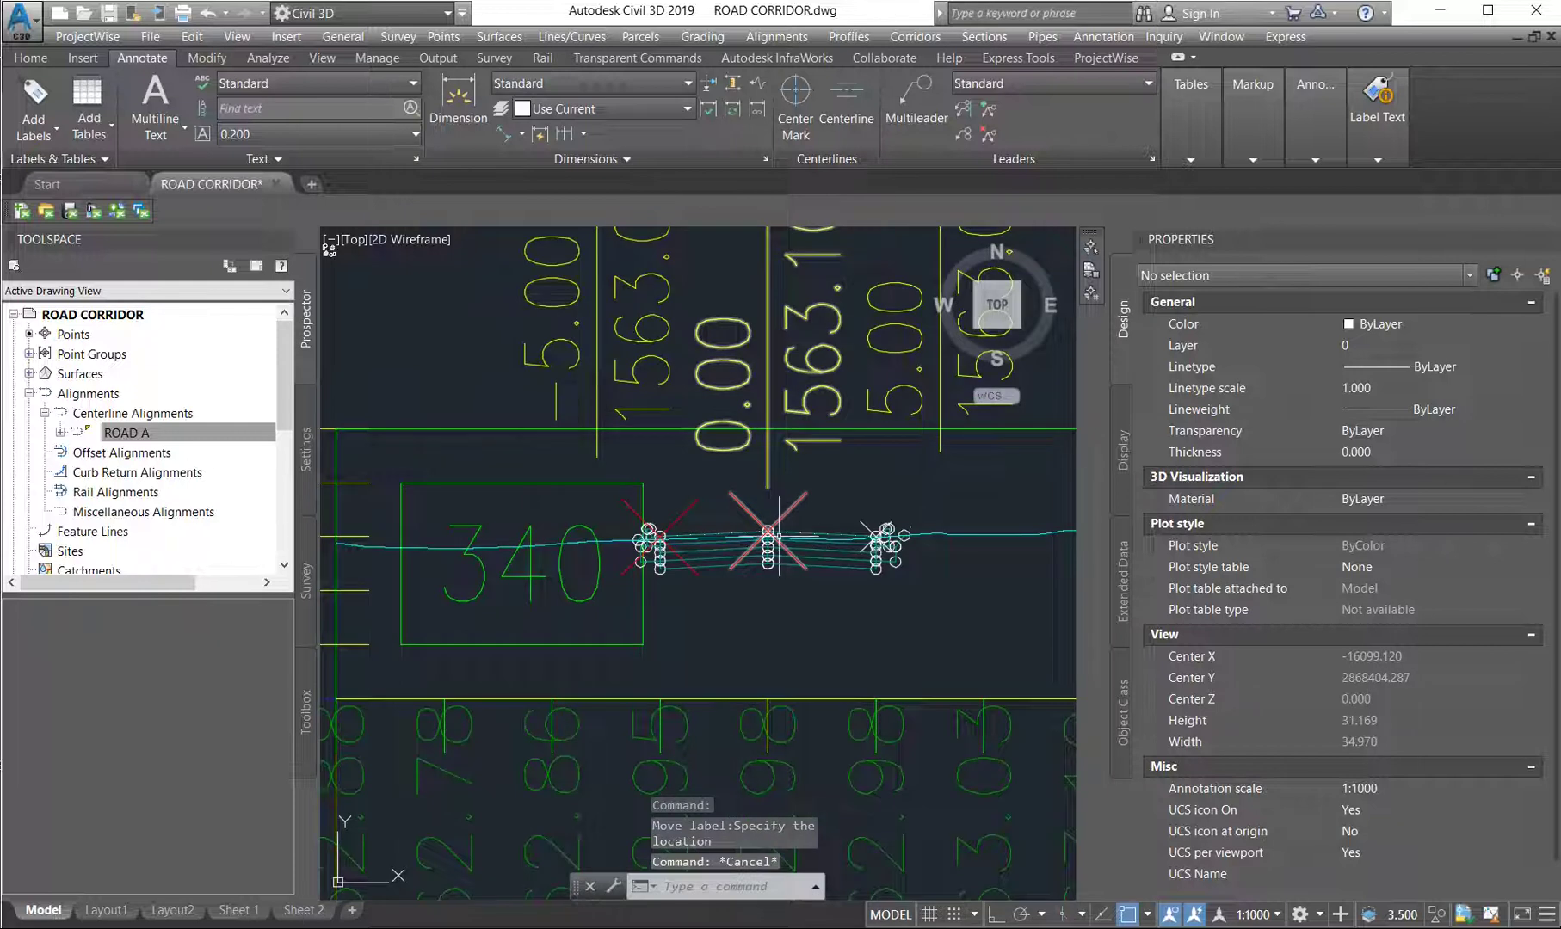
scroll(778, 532, up, 5)
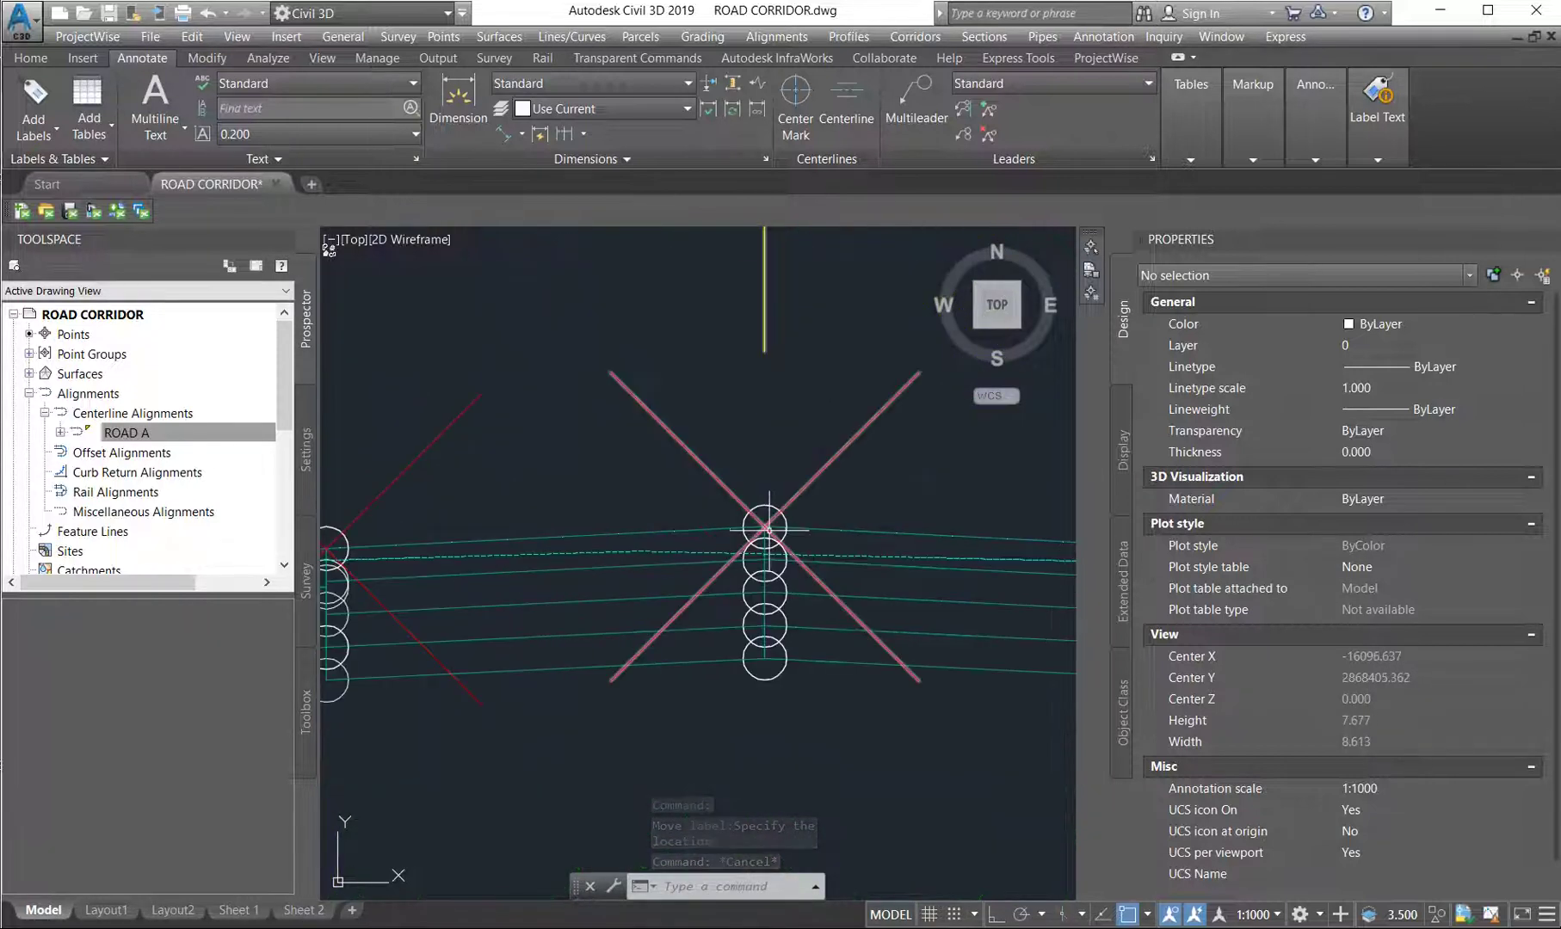
scroll(764, 532, down, 7)
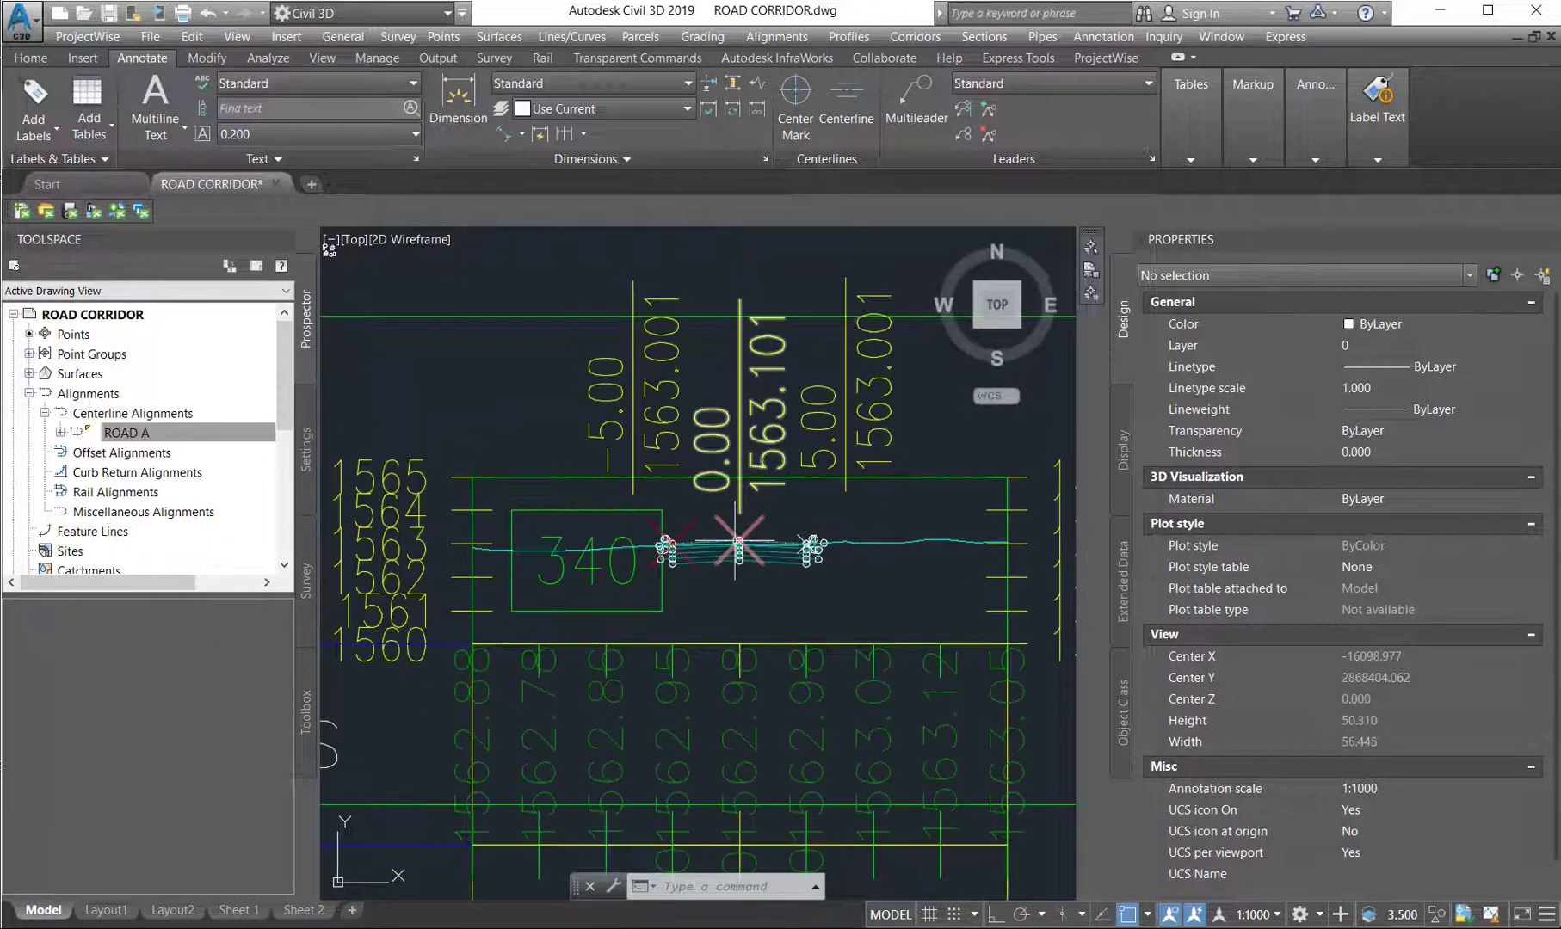
scroll(751, 527, down, 3)
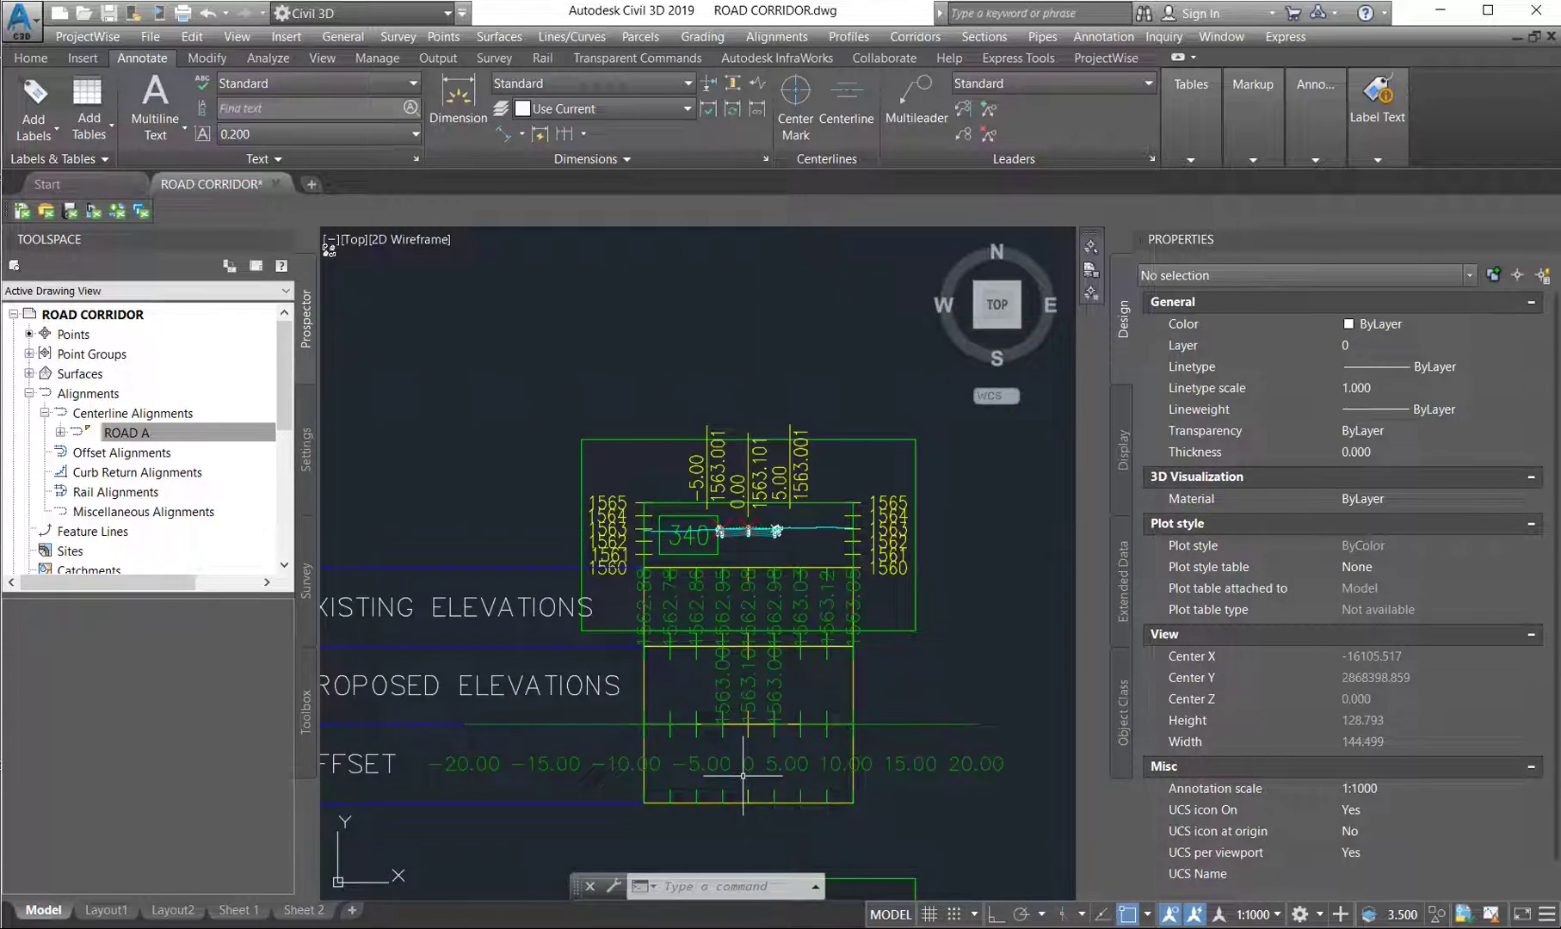
scroll(758, 748, up, 2)
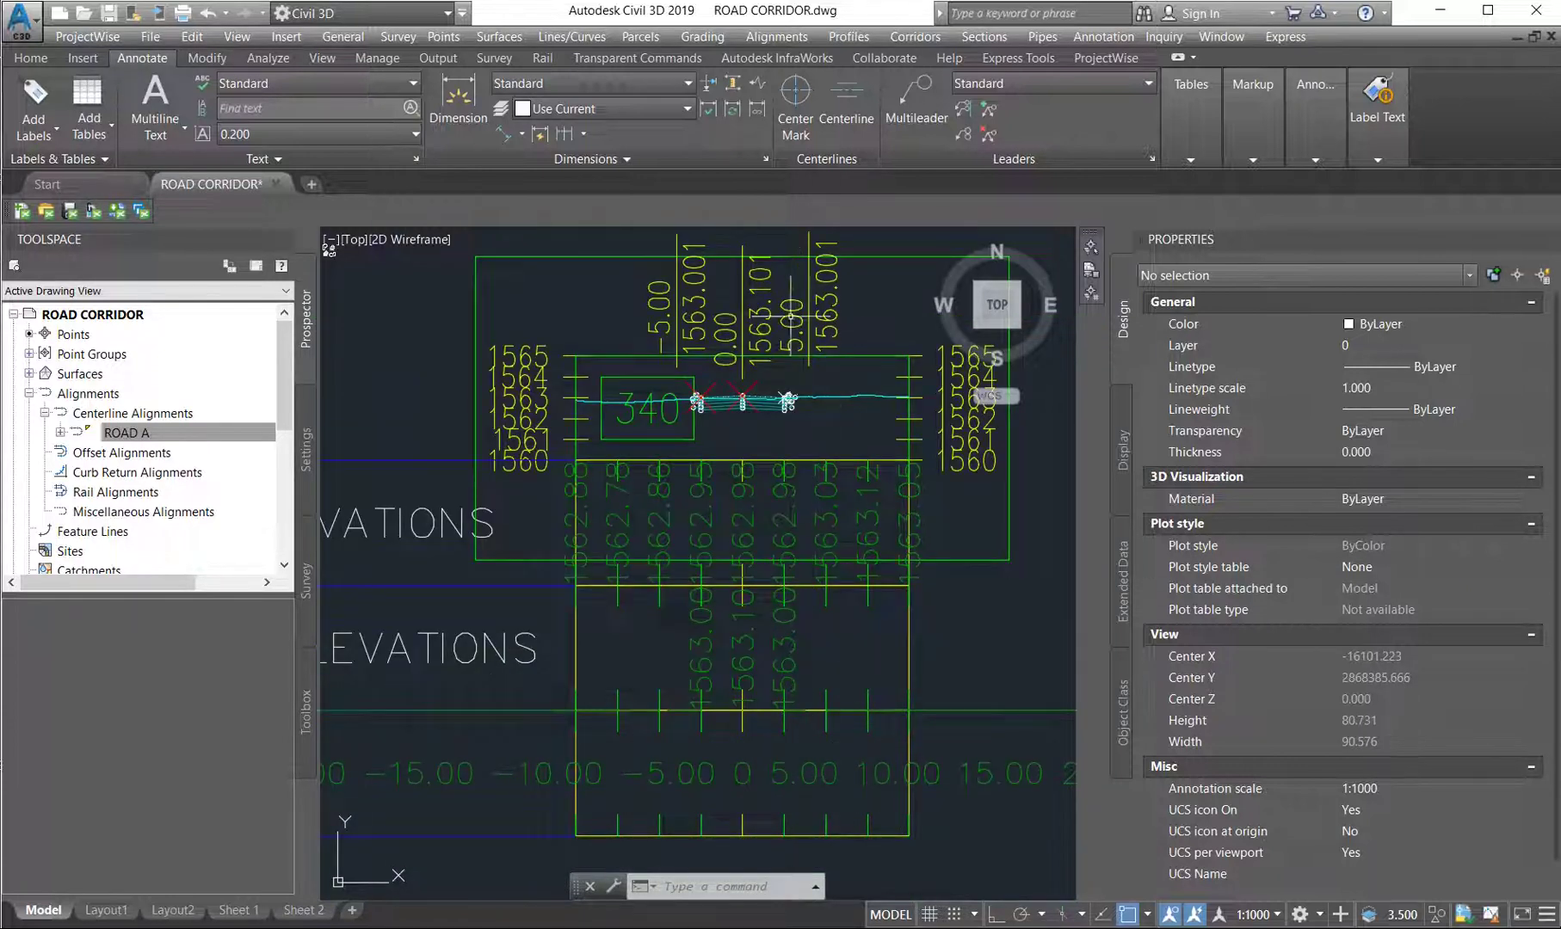
scroll(806, 325, up, 2)
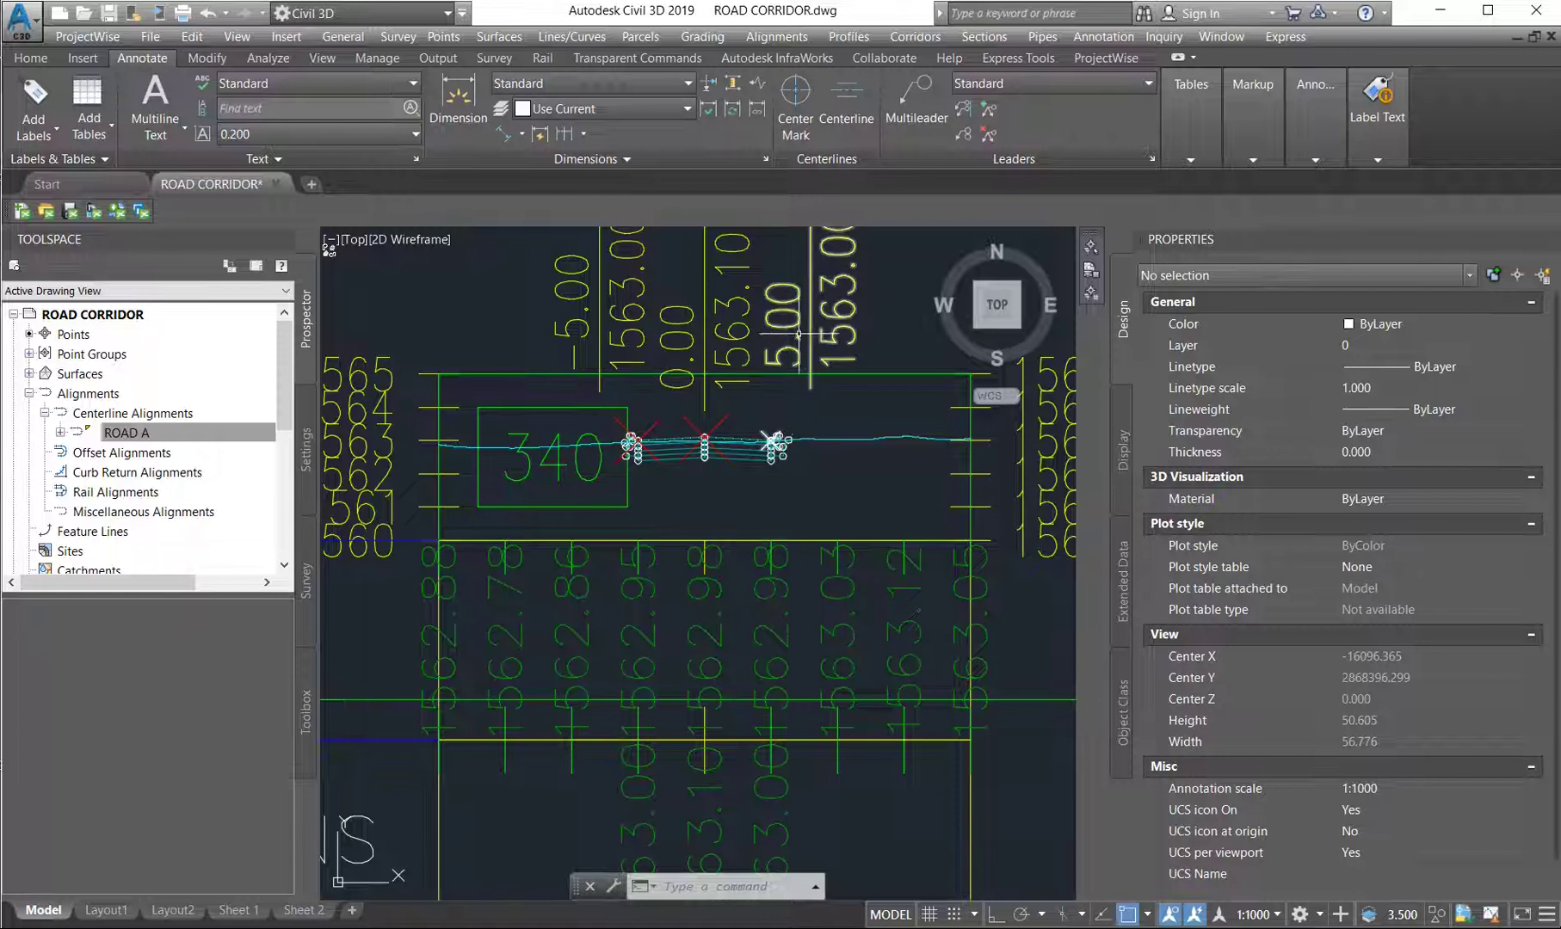
scroll(826, 250, up, 2)
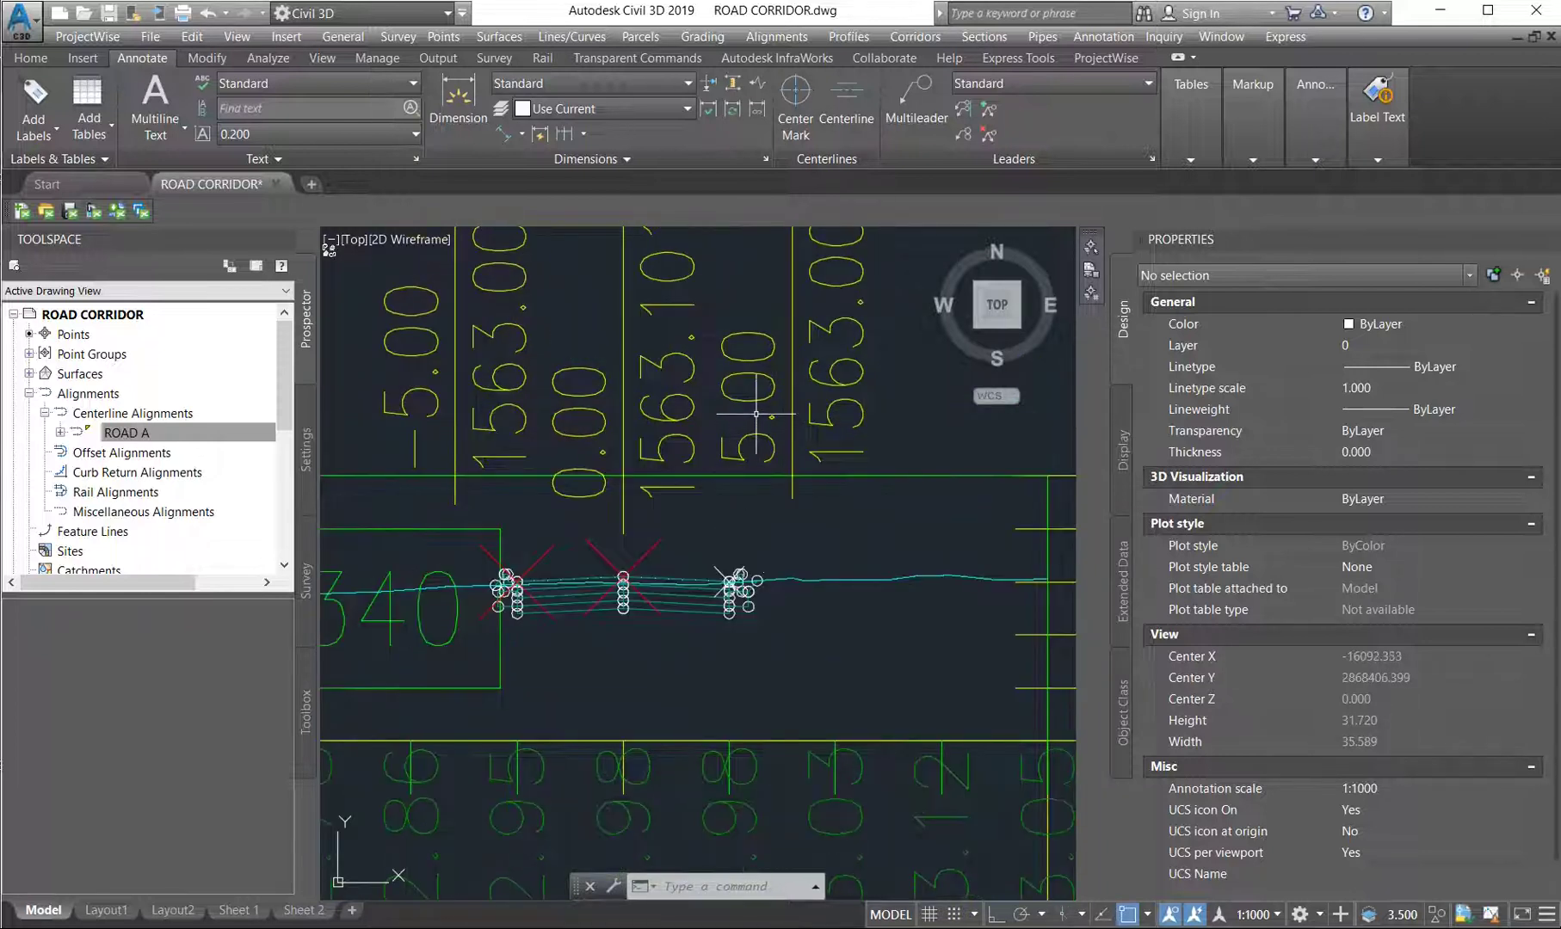
click(756, 414)
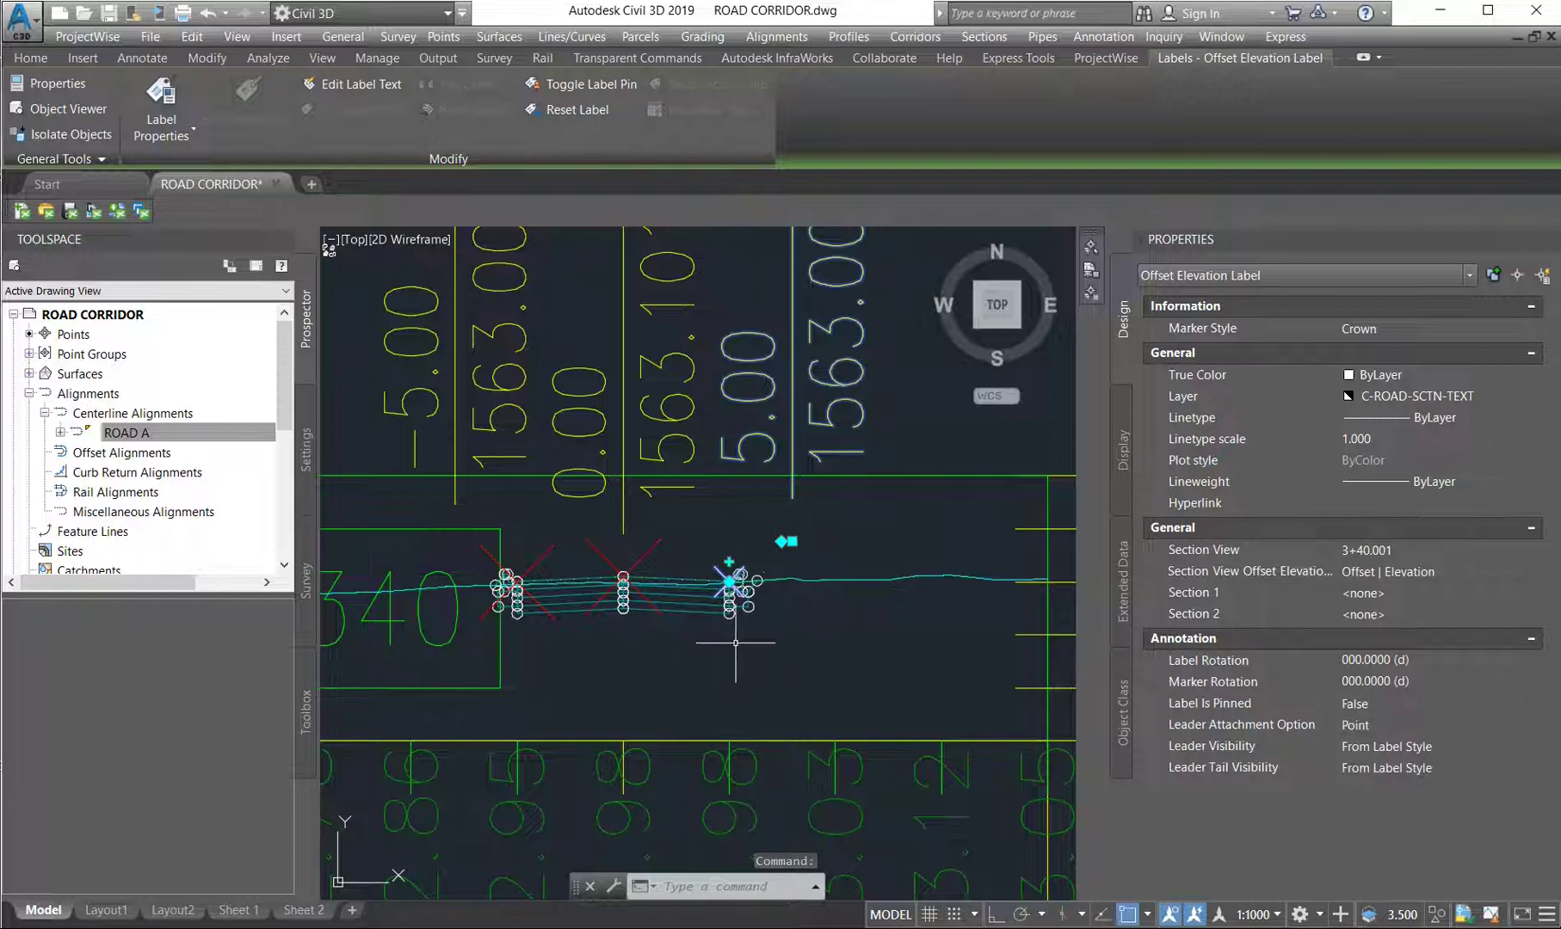
Move the 5.00 label's marker and text to offset 5.60, elevation 1562.999
scroll(728, 597, up, 8)
click(729, 457)
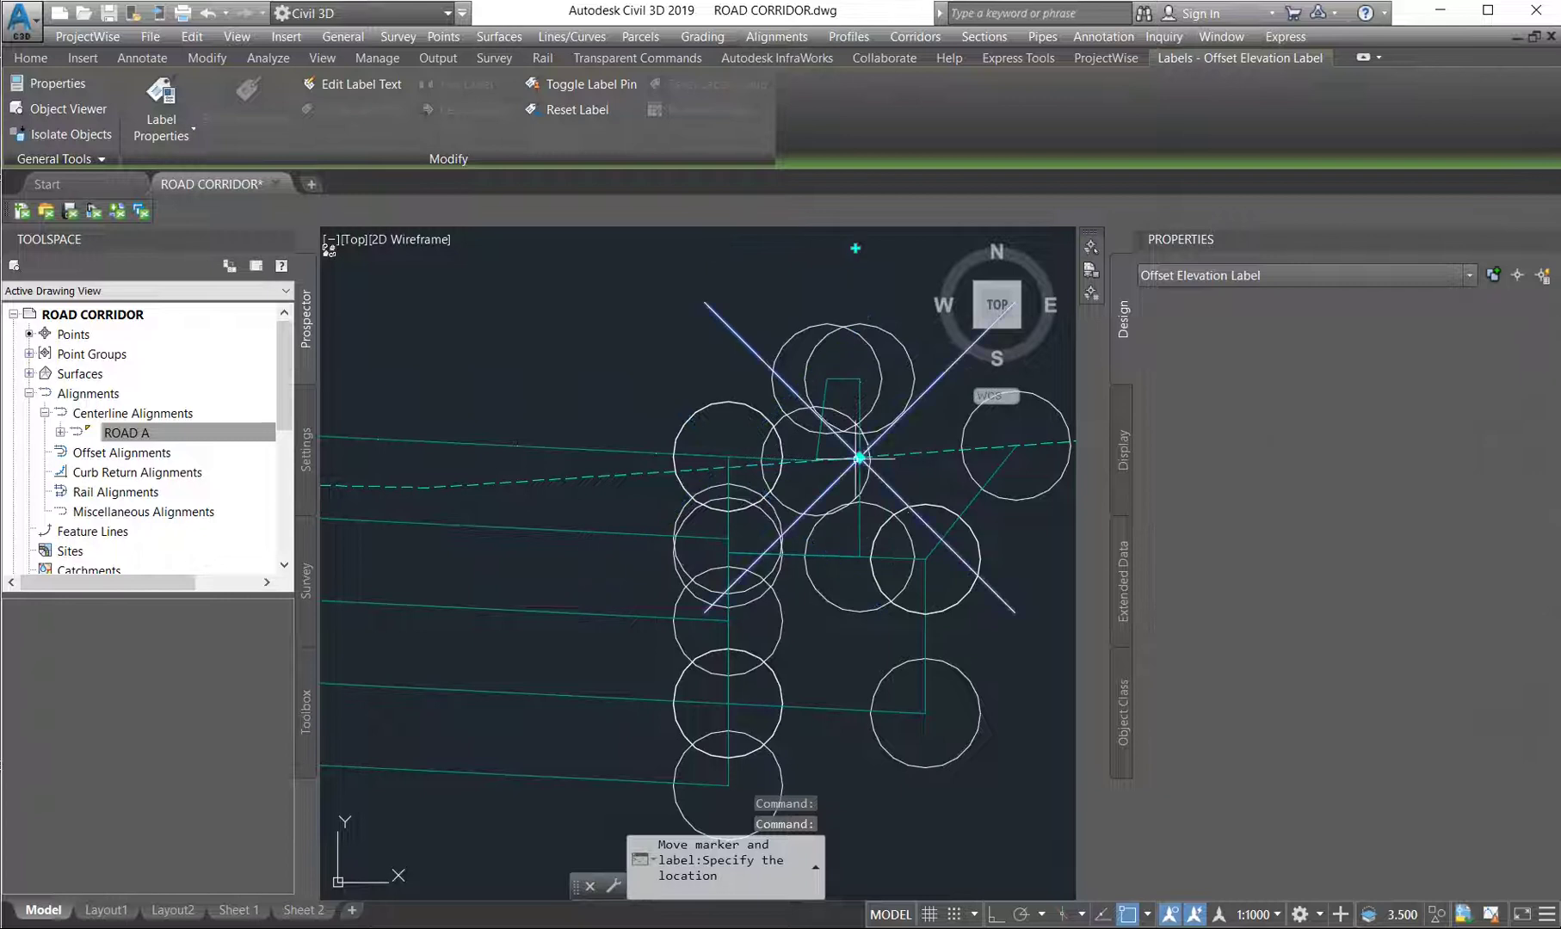
scroll(783, 585, down, 7)
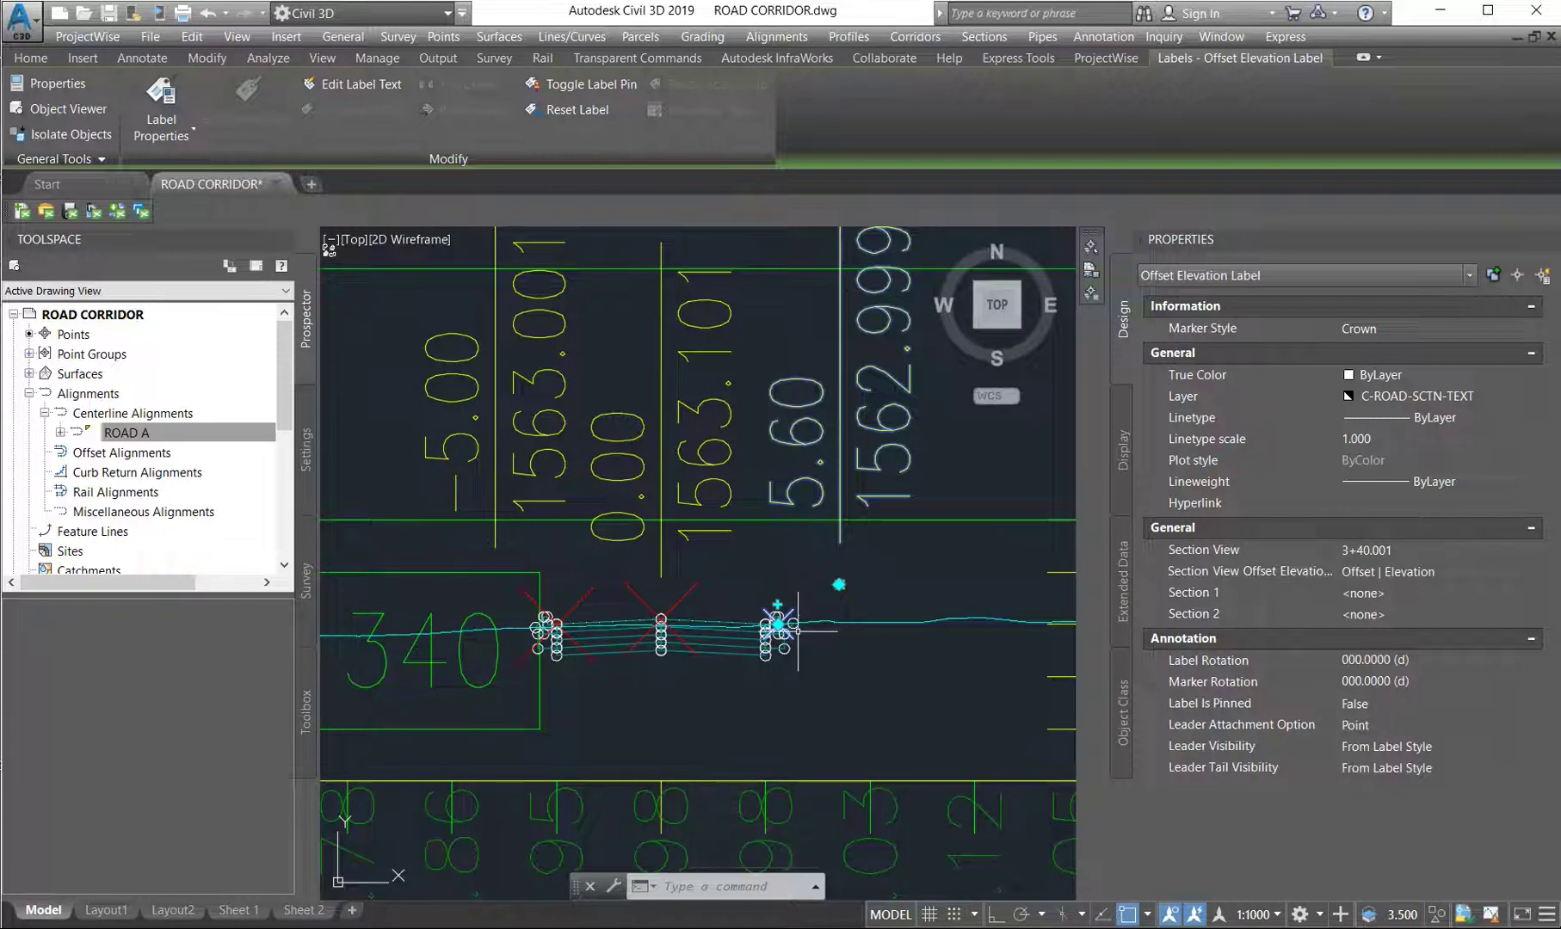
scroll(712, 581, down, 3)
scroll(621, 612, up, 1)
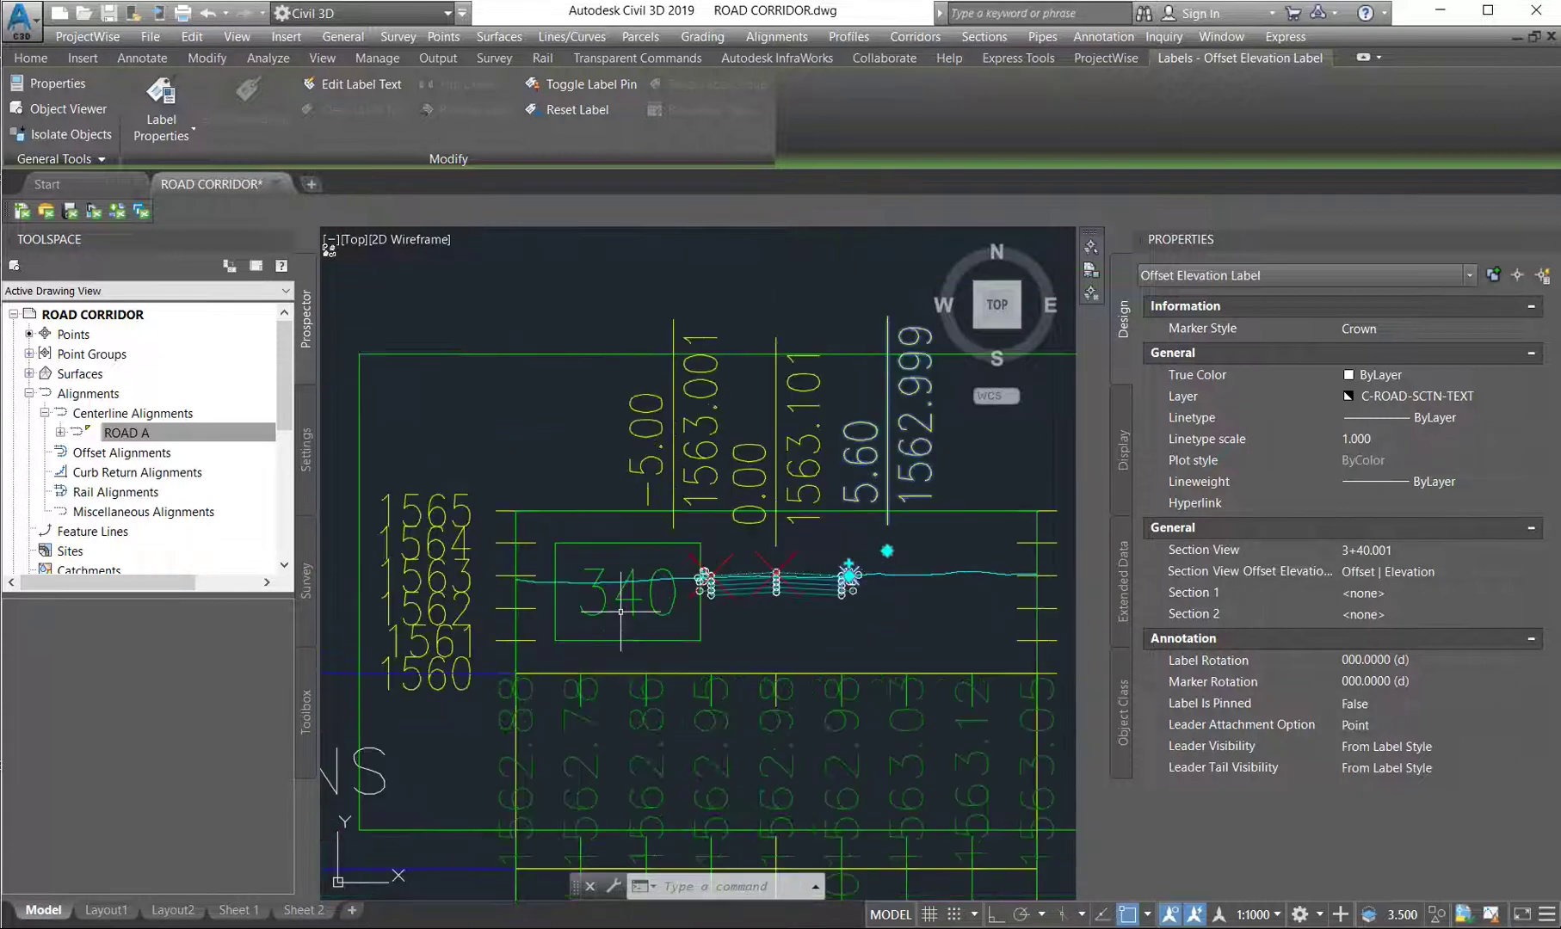
scroll(777, 568, up, 2)
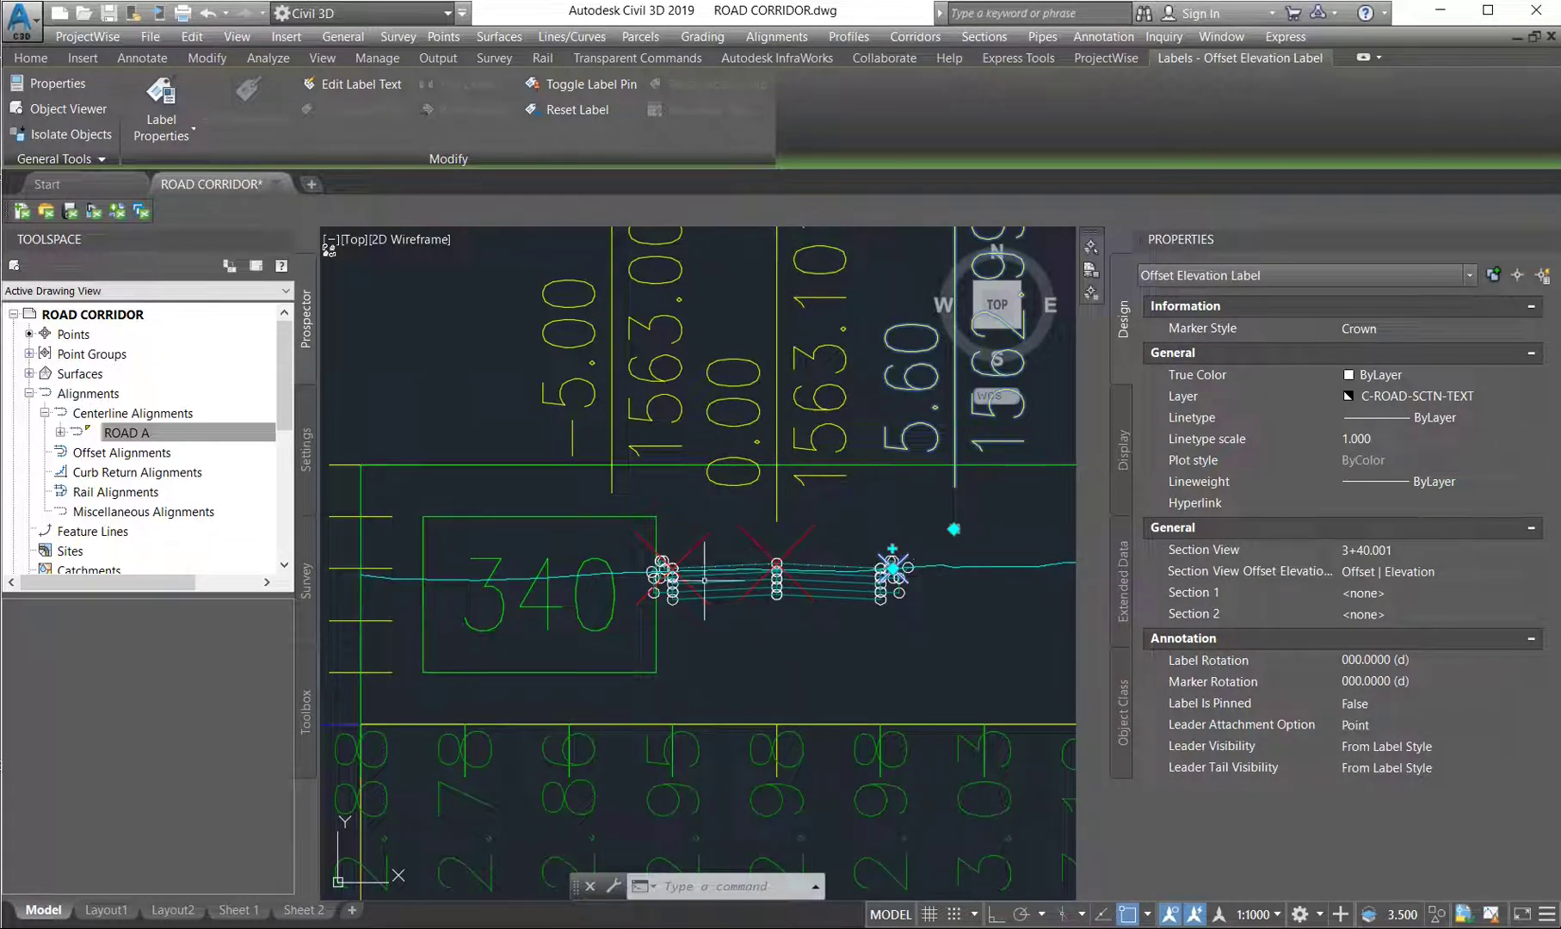
scroll(895, 564, up, 2)
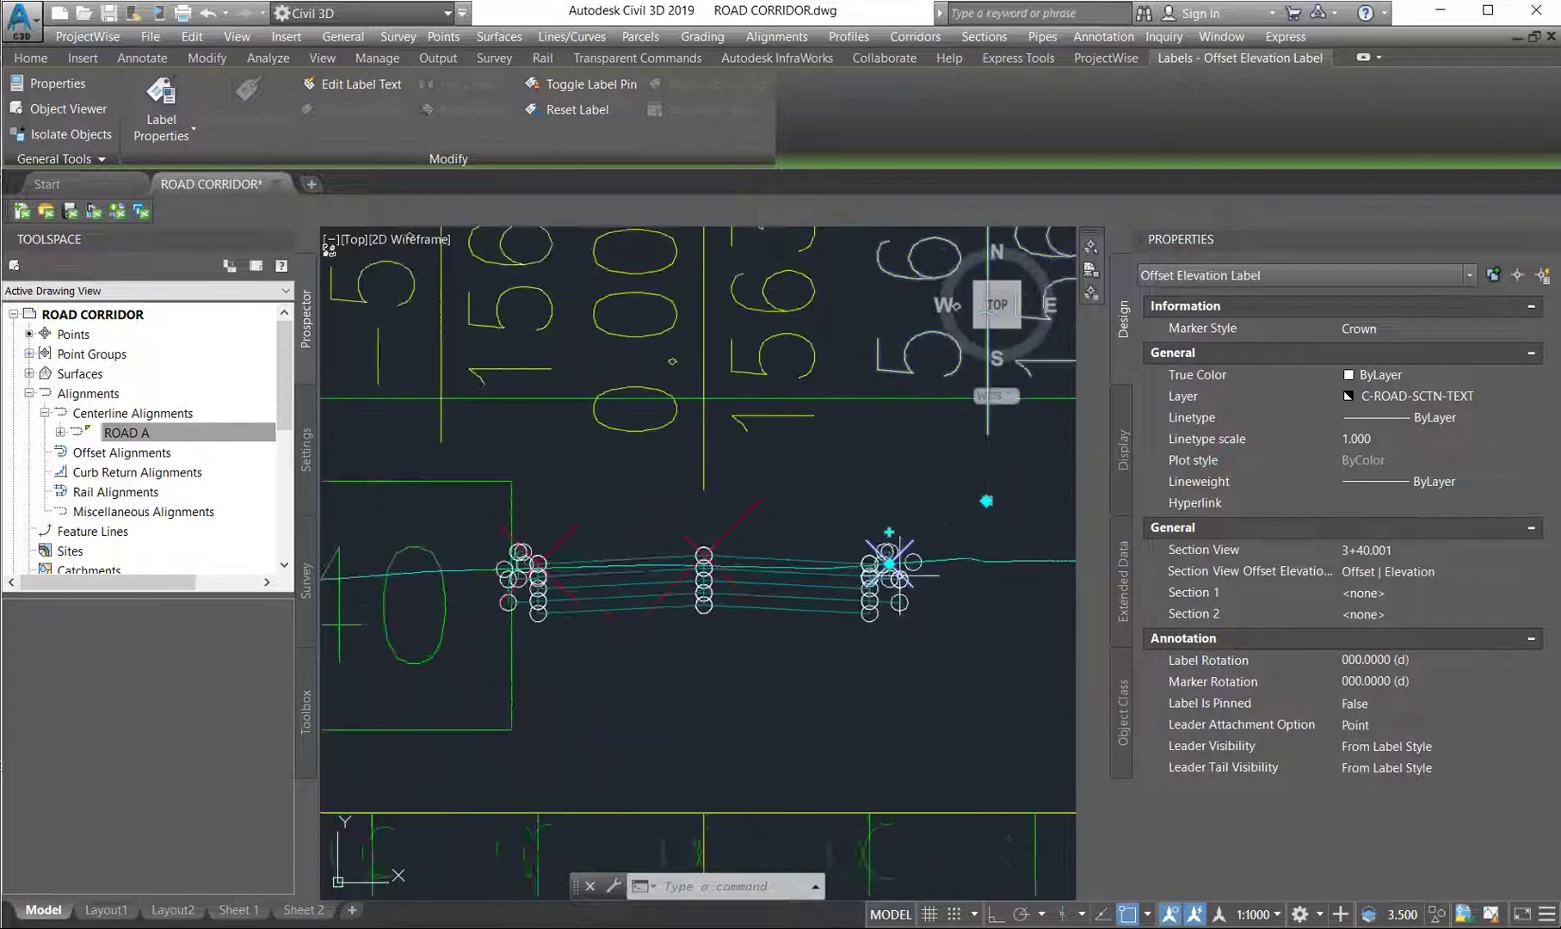
scroll(889, 558, down, 2)
middle_drag(892, 411, 805, 561)
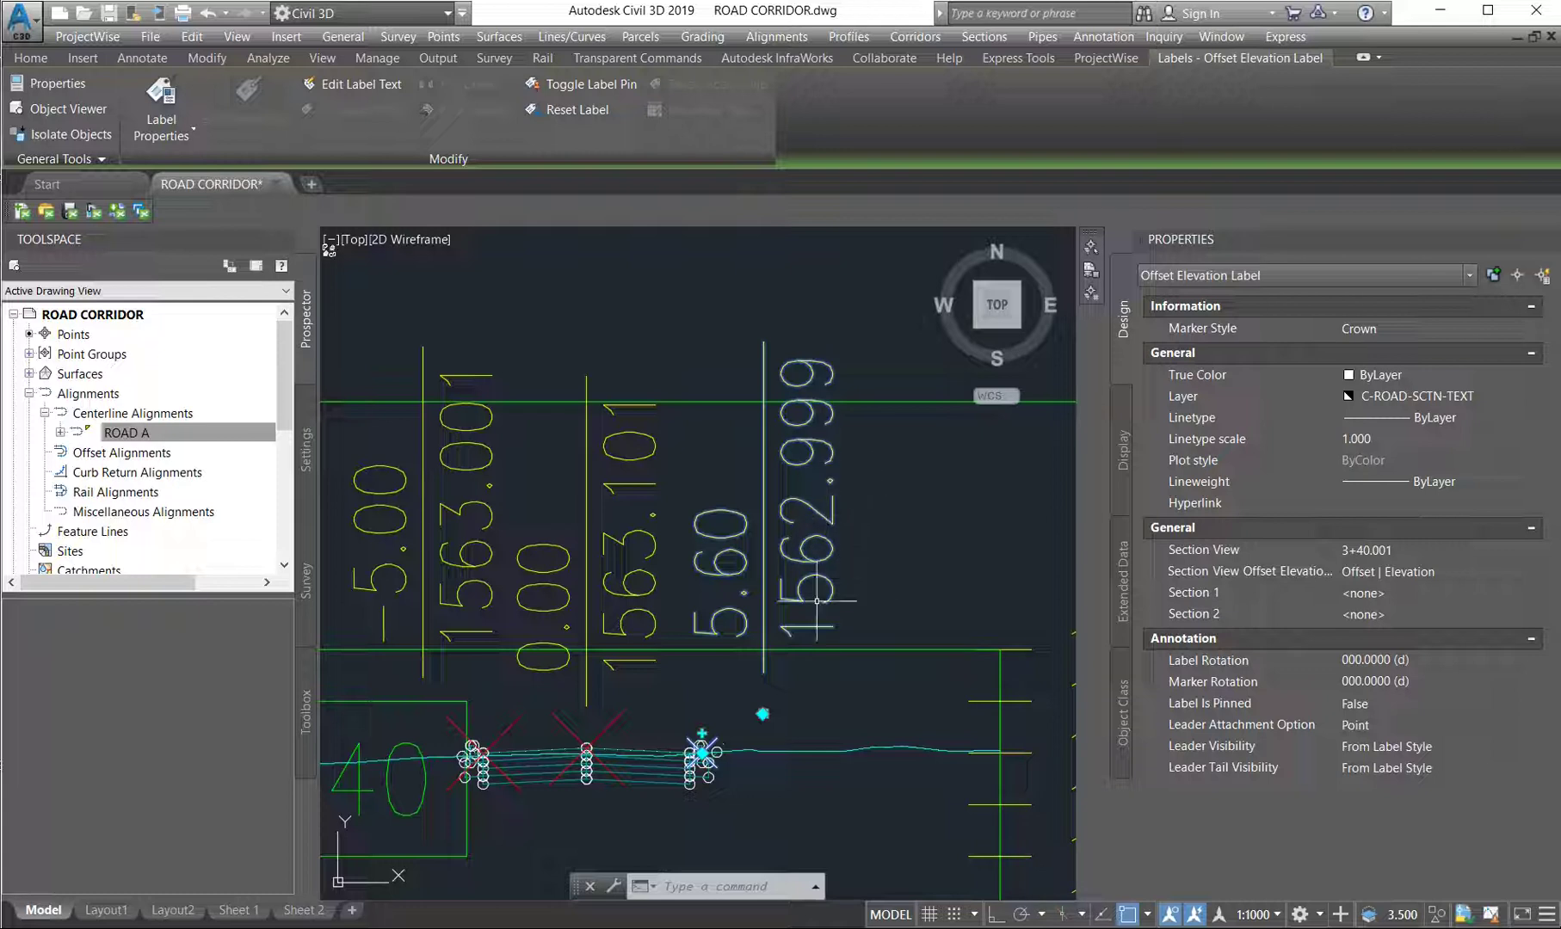
key(Escape)
scroll(800, 662, down, 10)
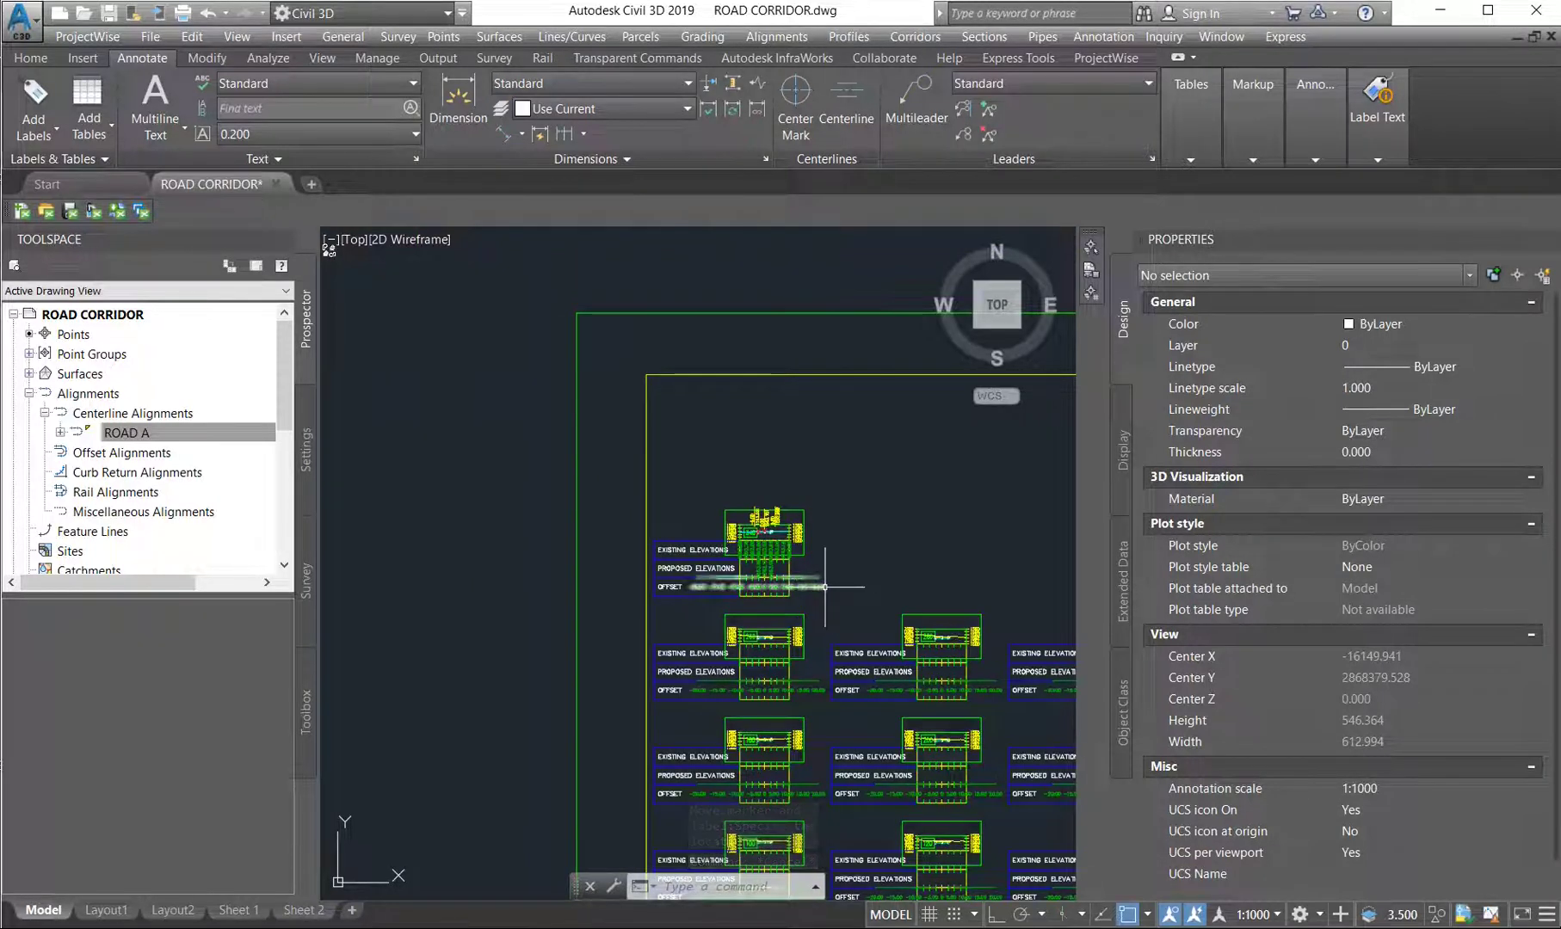
scroll(748, 541, down, 4)
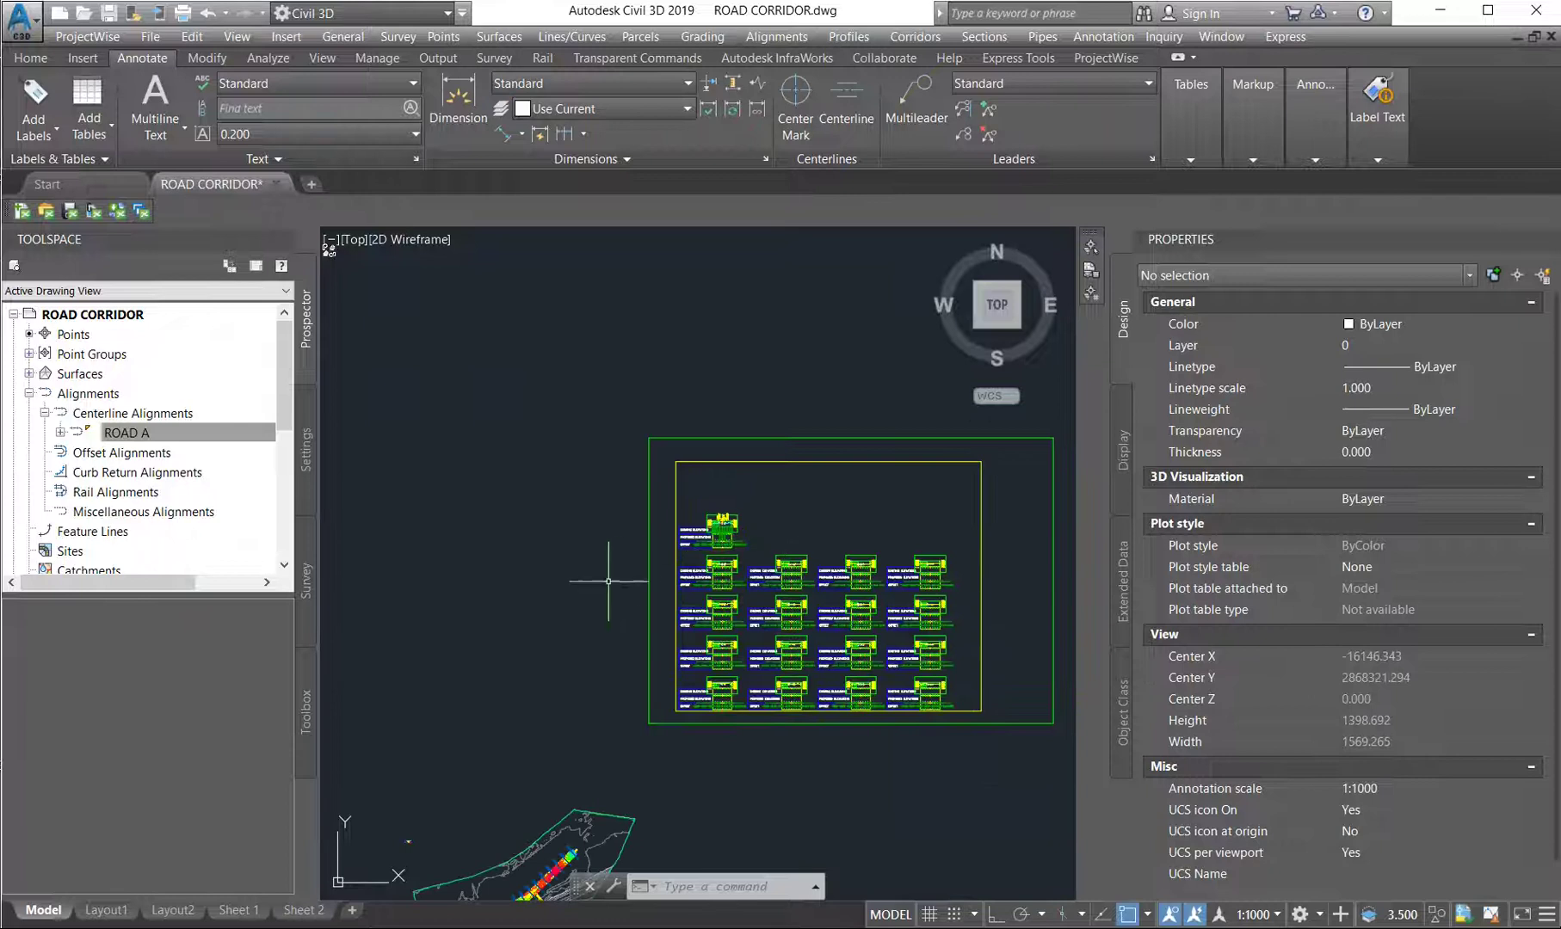
click(936, 462)
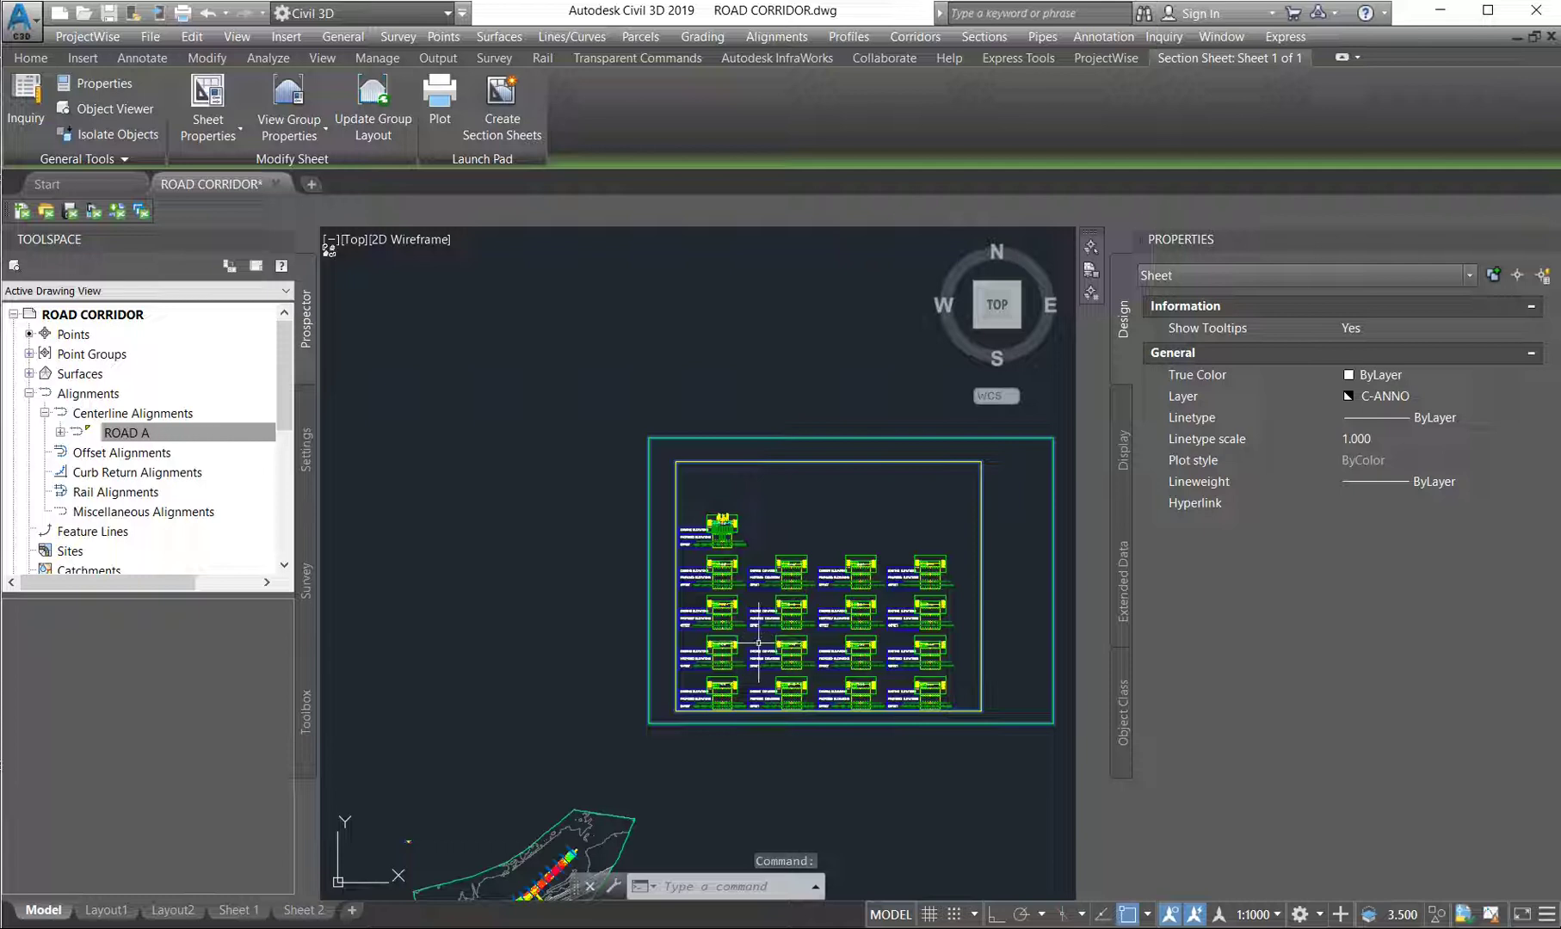
scroll(989, 499, up, 2)
scroll(810, 490, down, 2)
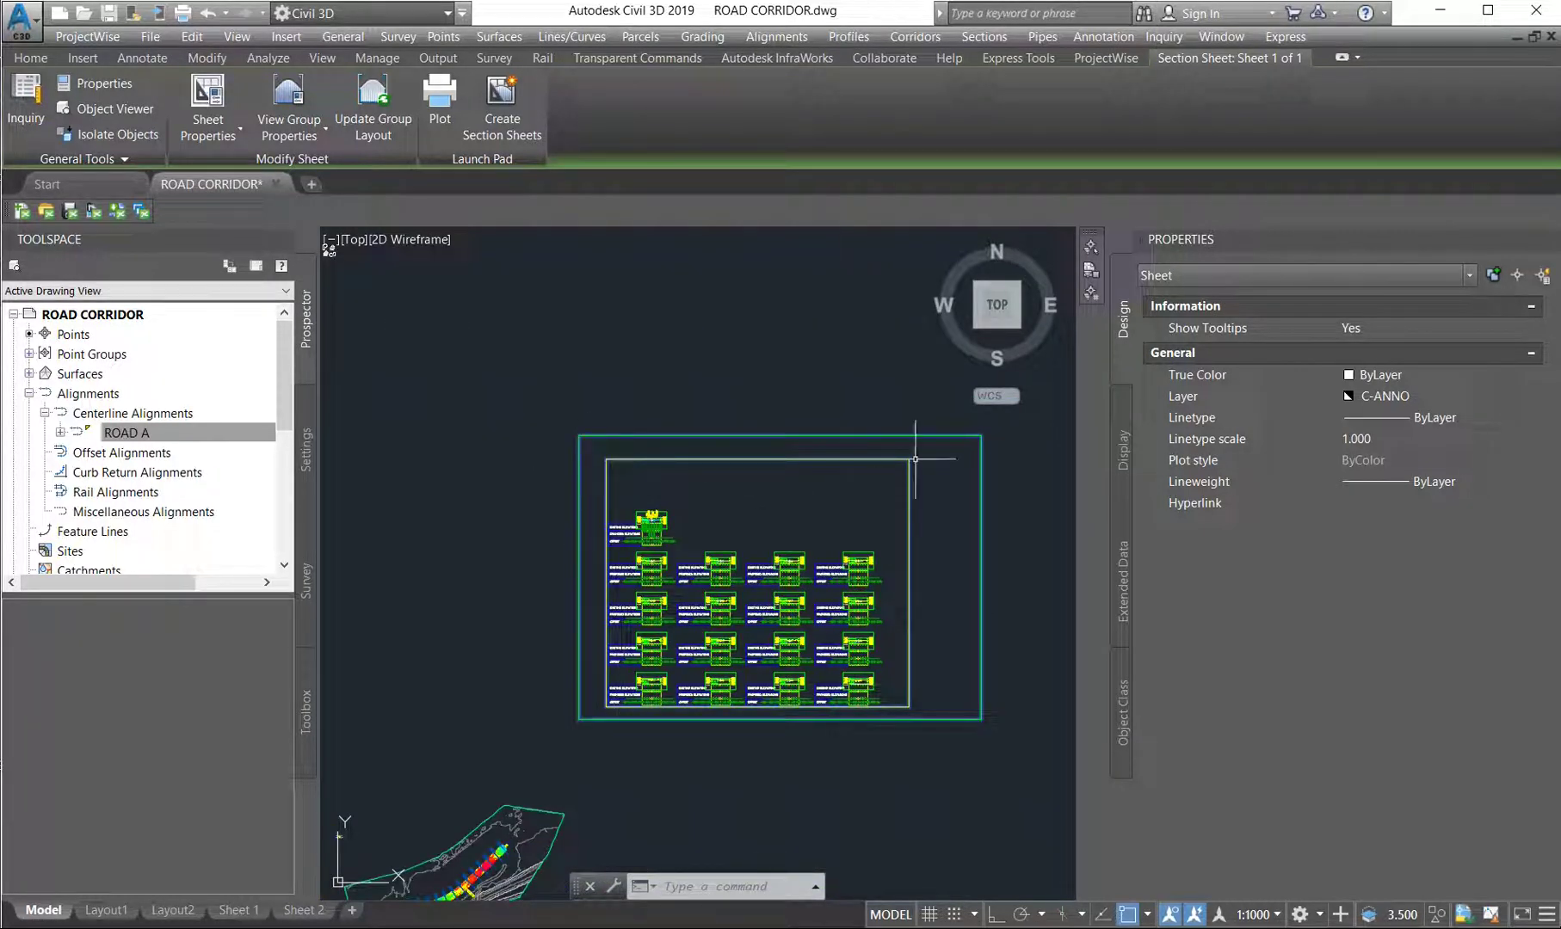
scroll(804, 464, up, 3)
scroll(865, 529, up, 3)
scroll(525, 602, down, 1)
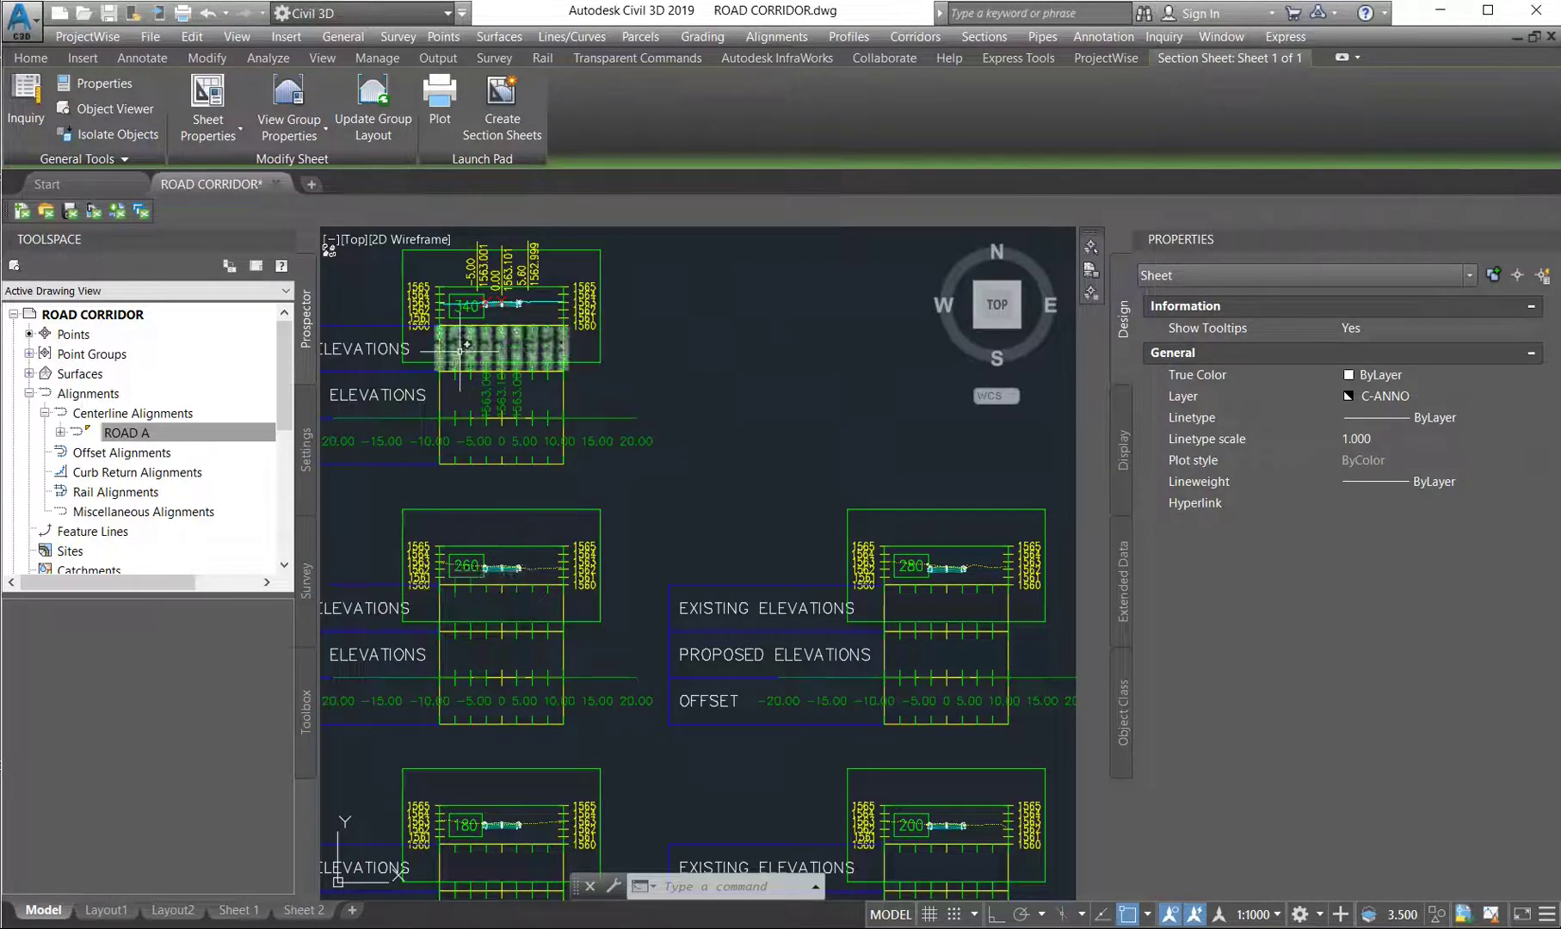
scroll(482, 357, up, 4)
scroll(757, 633, down, 5)
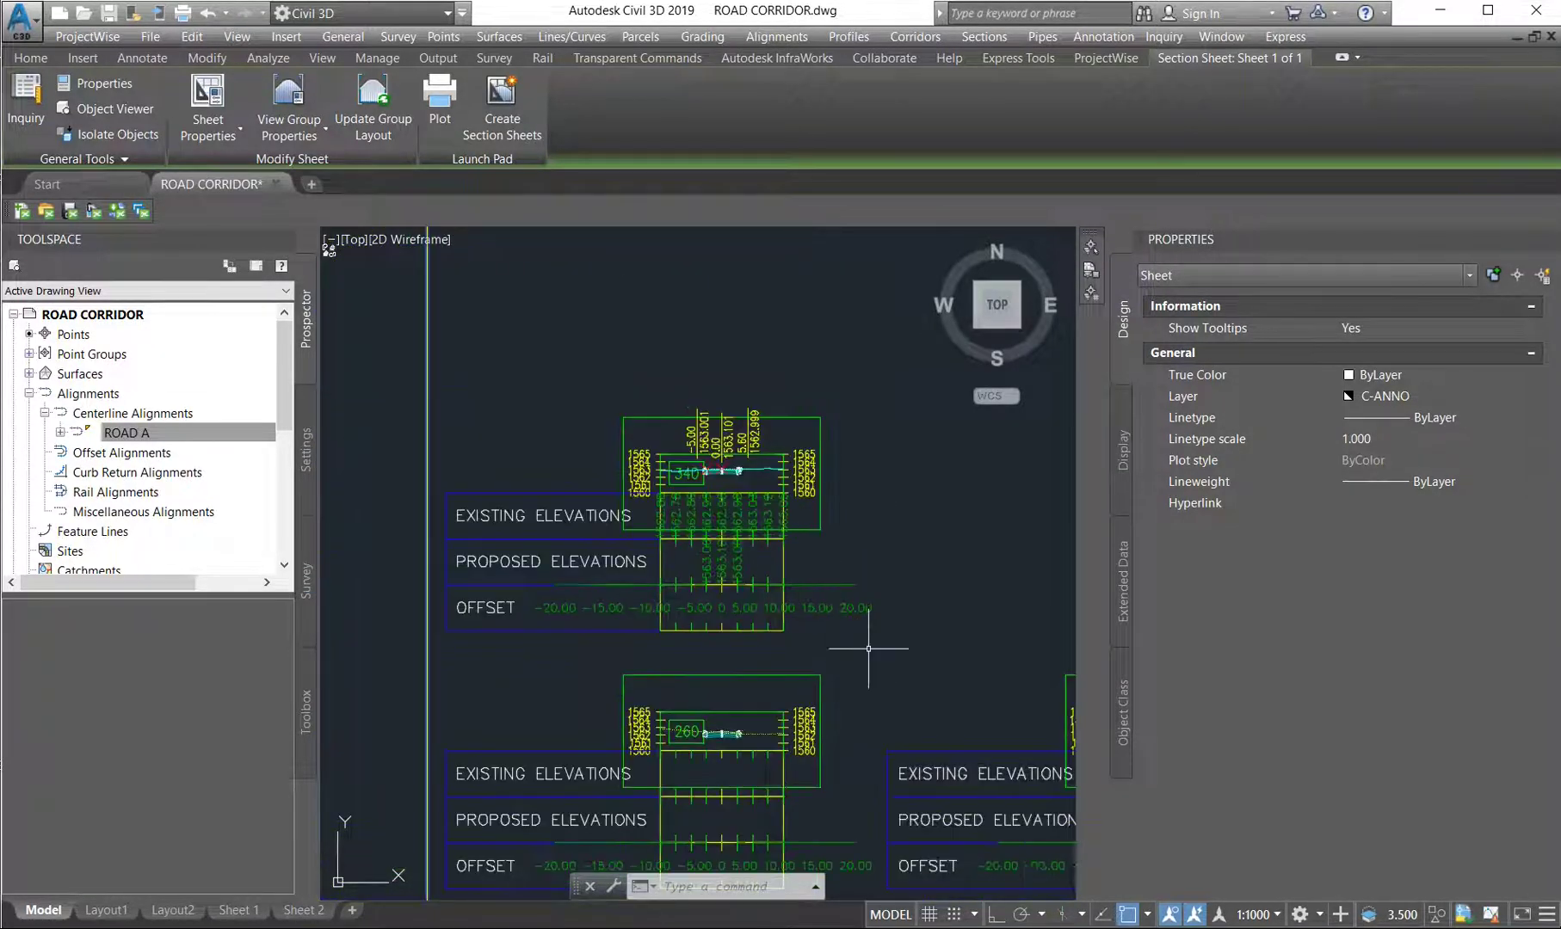
Switch the annotation scale from 1:1000 to 1:500 and zoom in on the section labels
click(1262, 916)
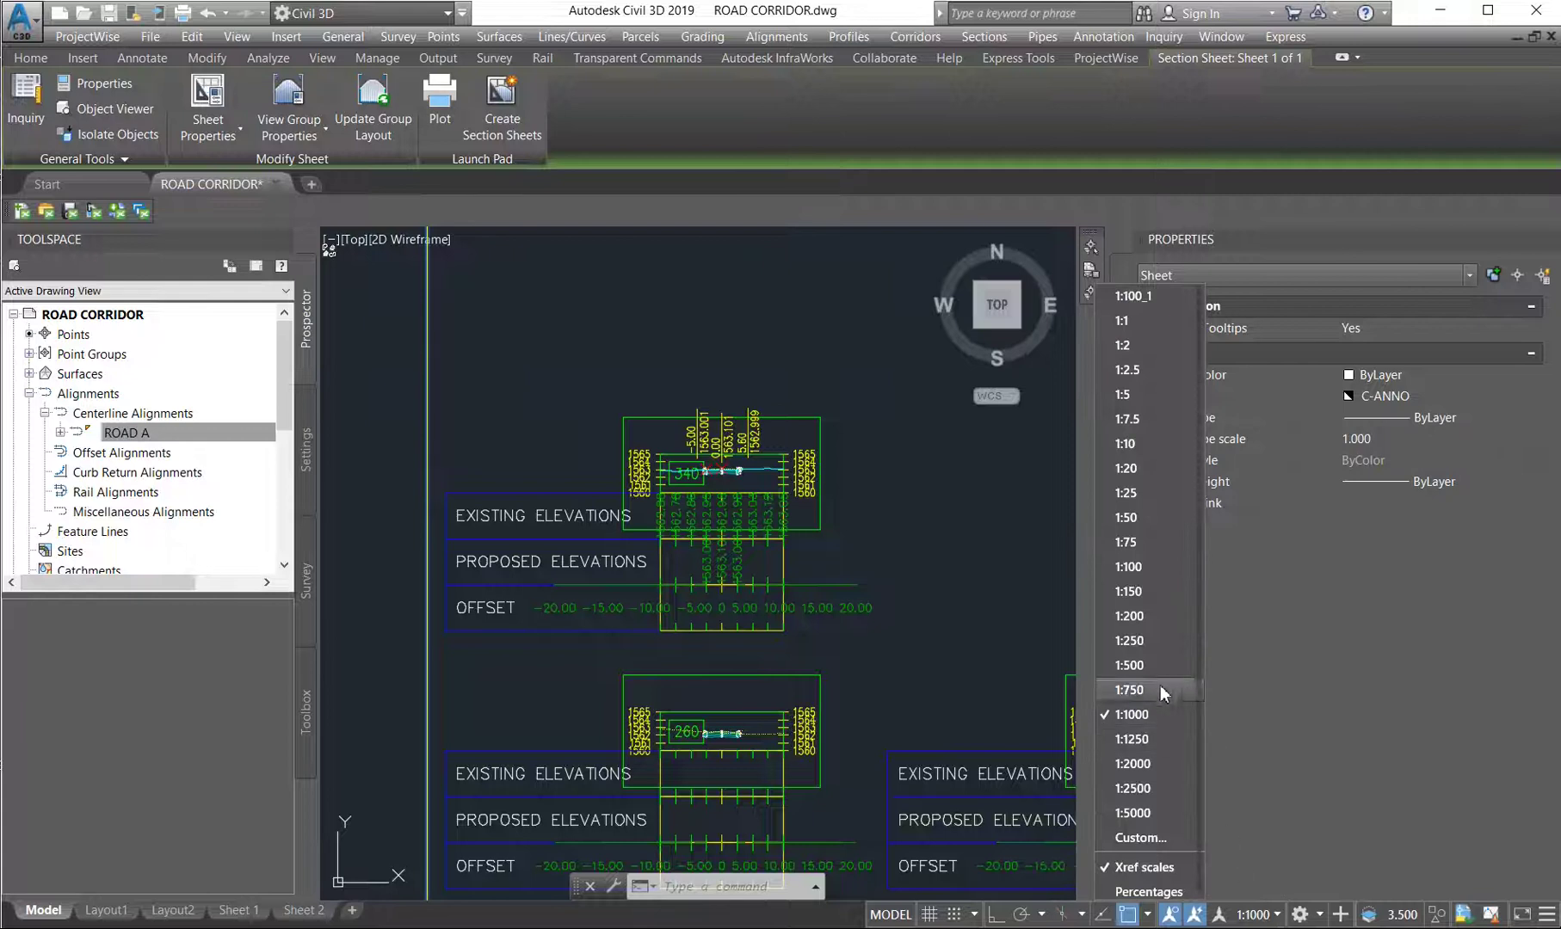
click(1130, 665)
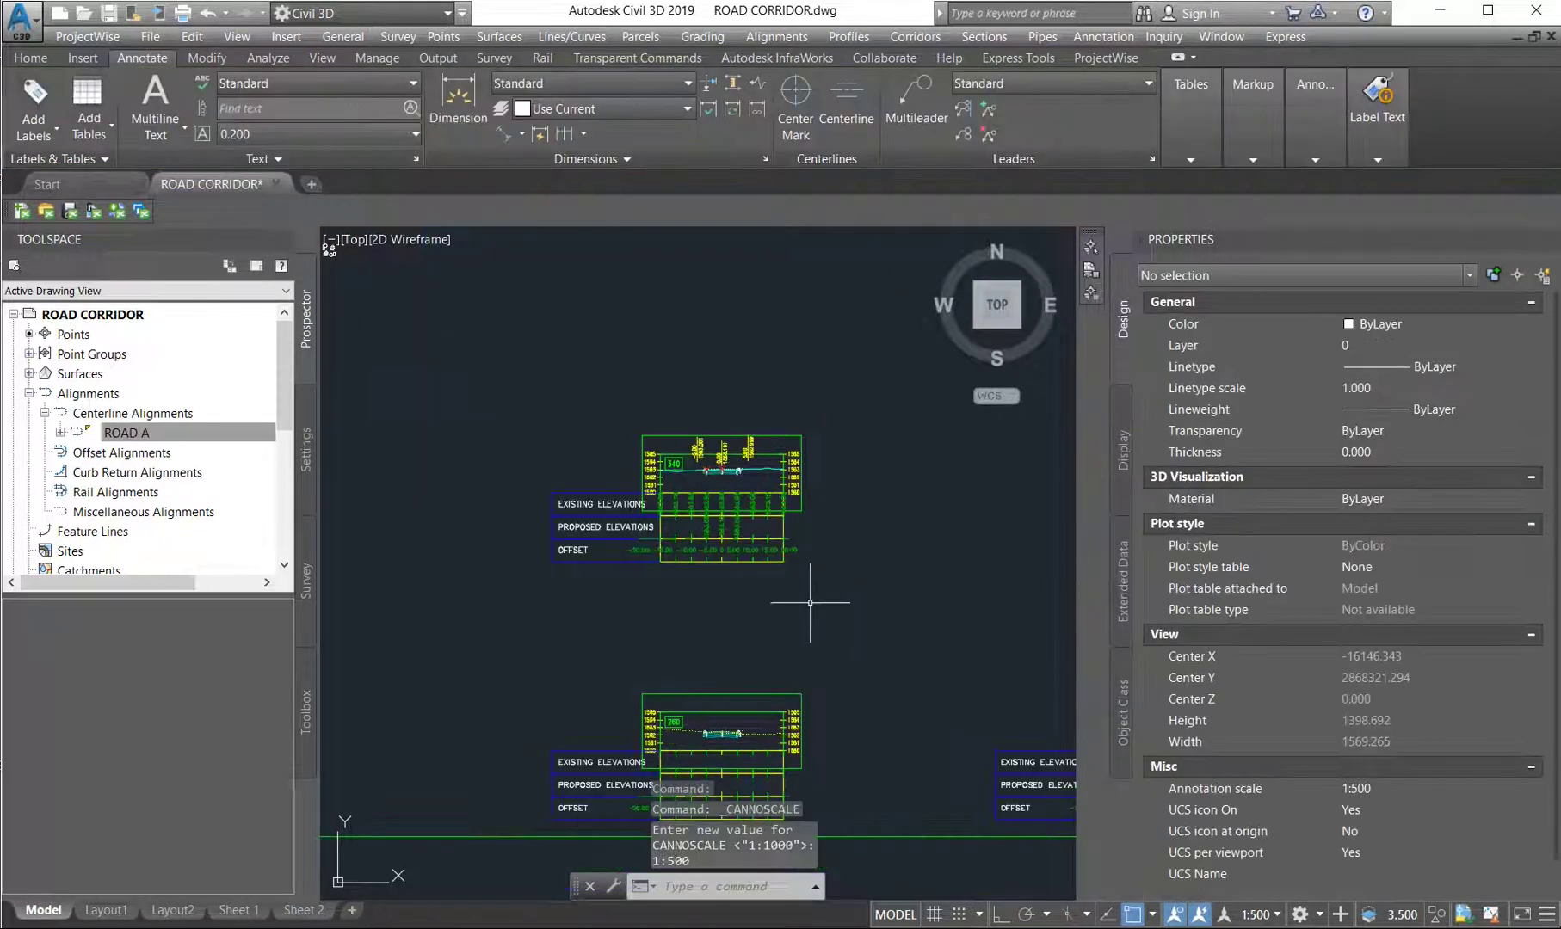
scroll(708, 490, up, 5)
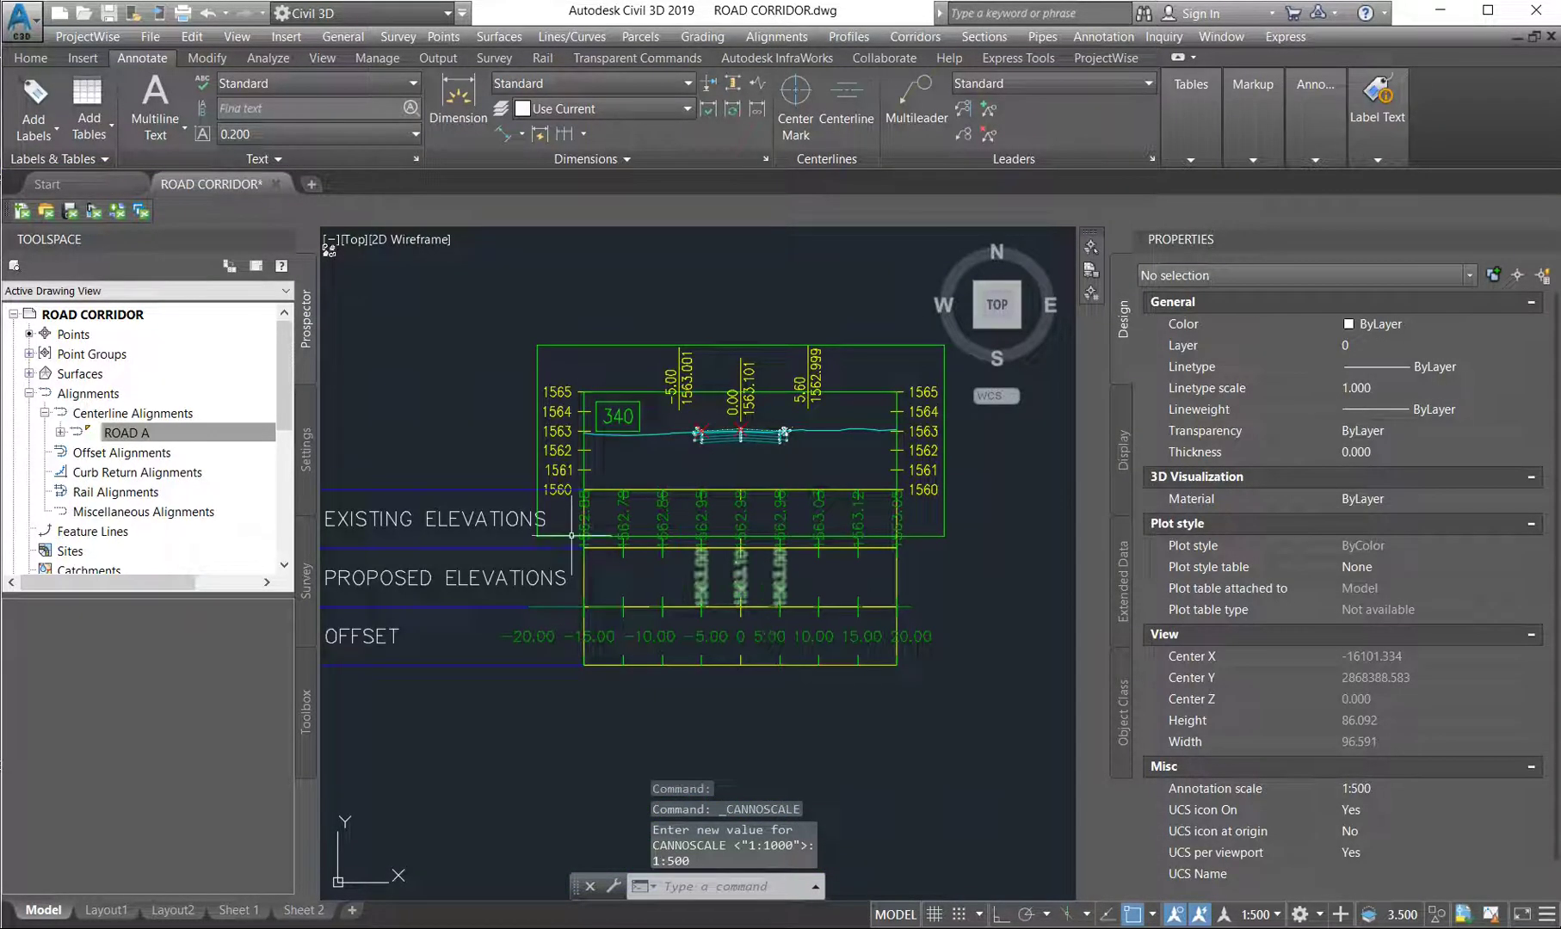
scroll(574, 537, up, 4)
scroll(582, 541, down, 3)
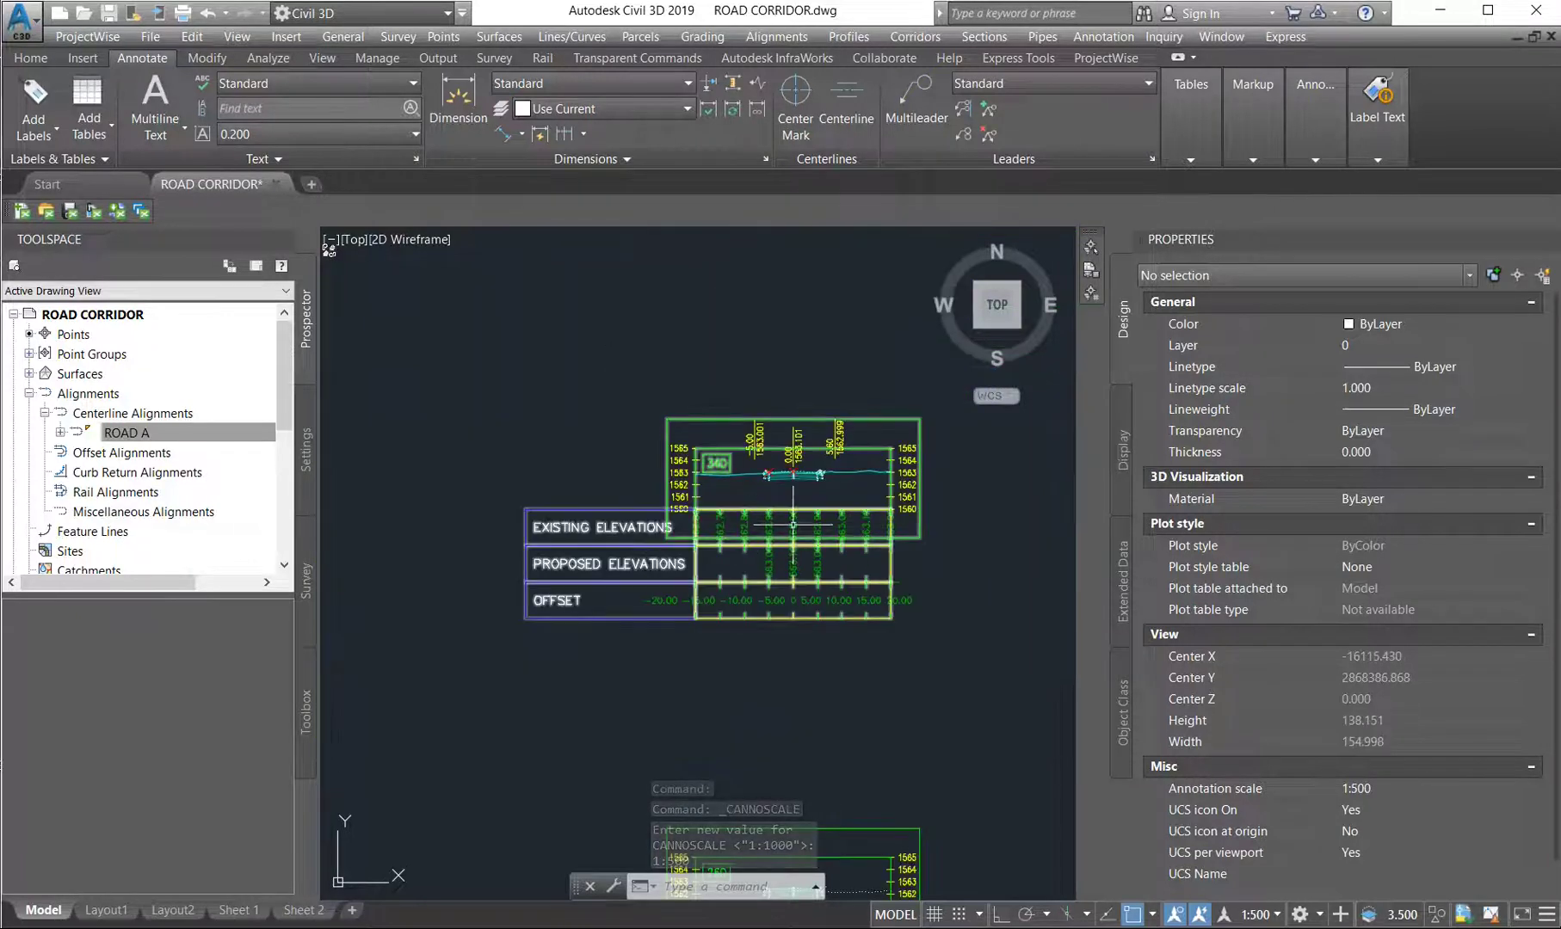
scroll(789, 469, up, 3)
scroll(852, 443, up, 2)
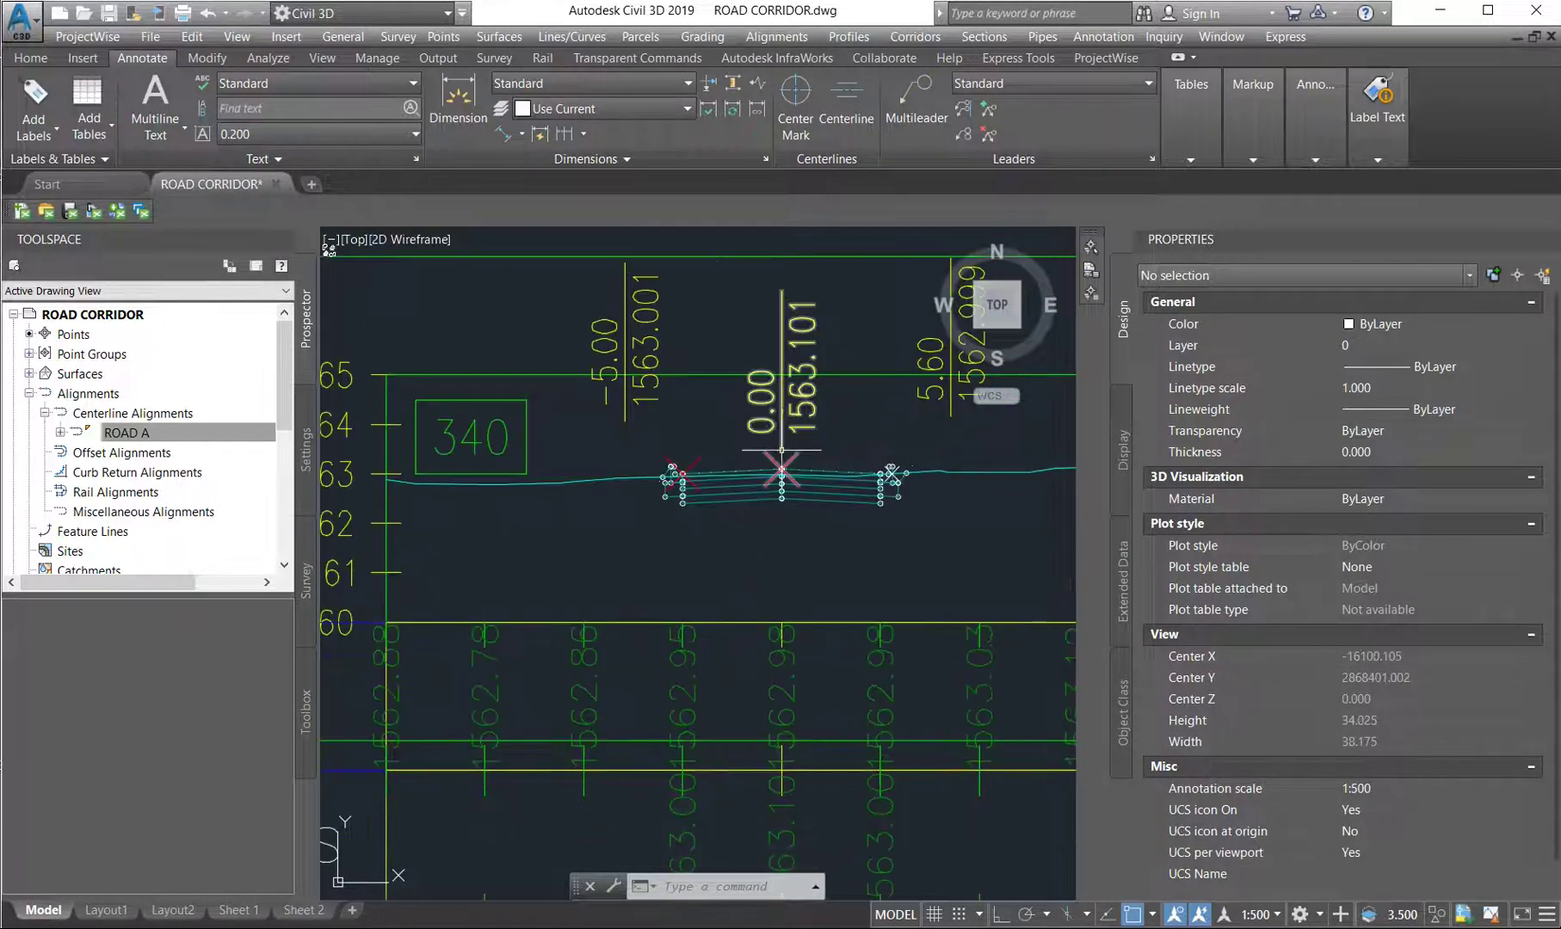
mouse_move(712, 481)
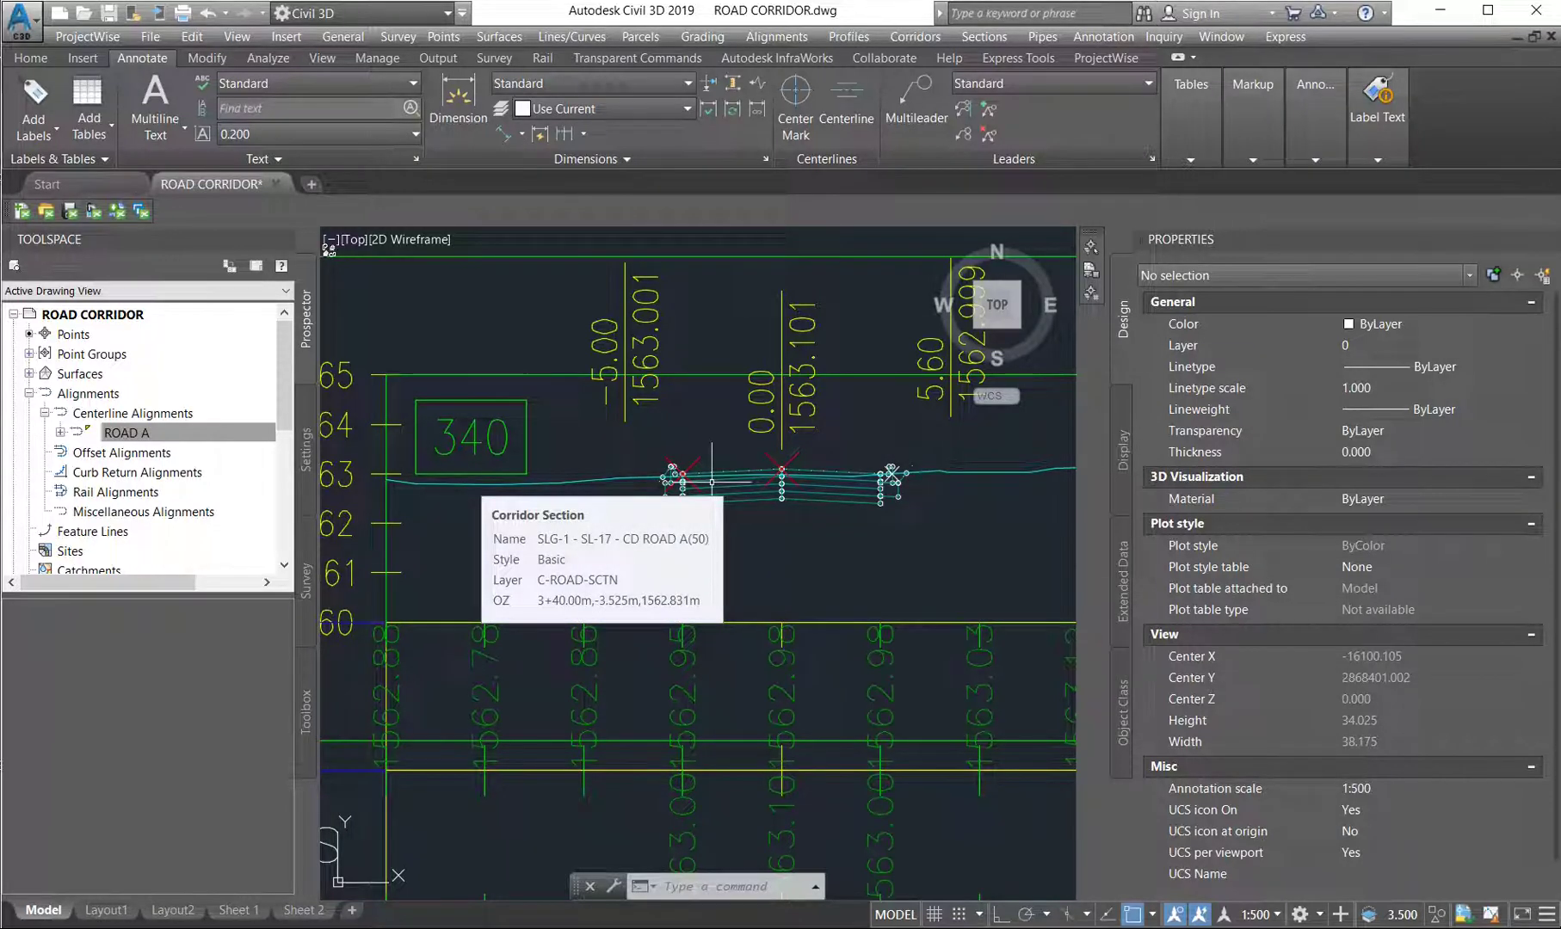
scroll(738, 484, down, 4)
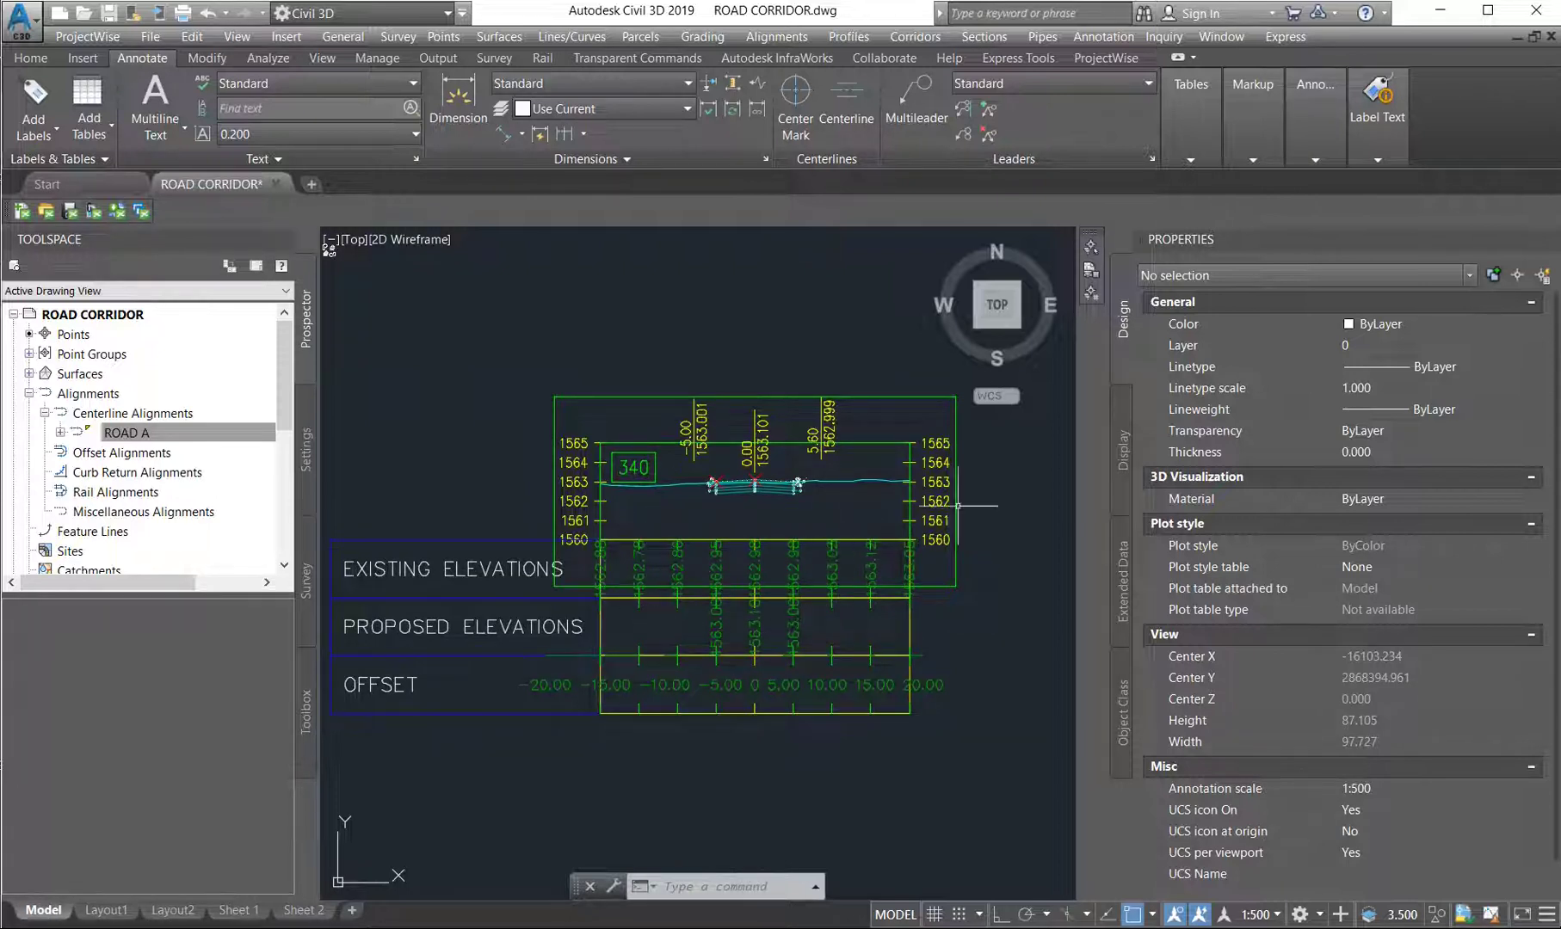
mouse_move(840, 542)
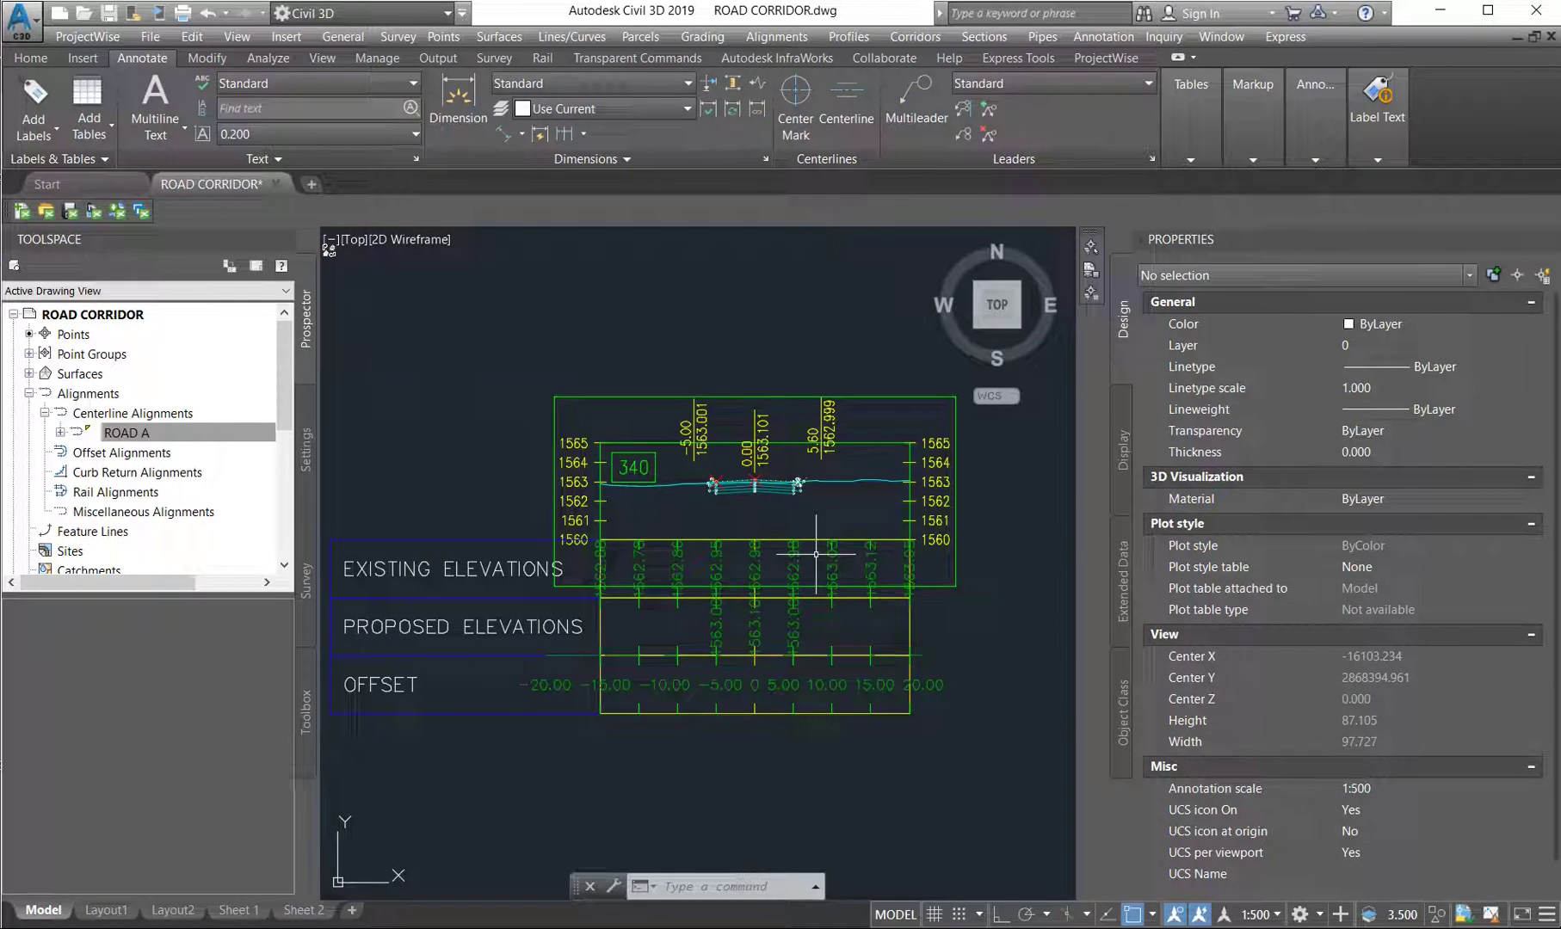